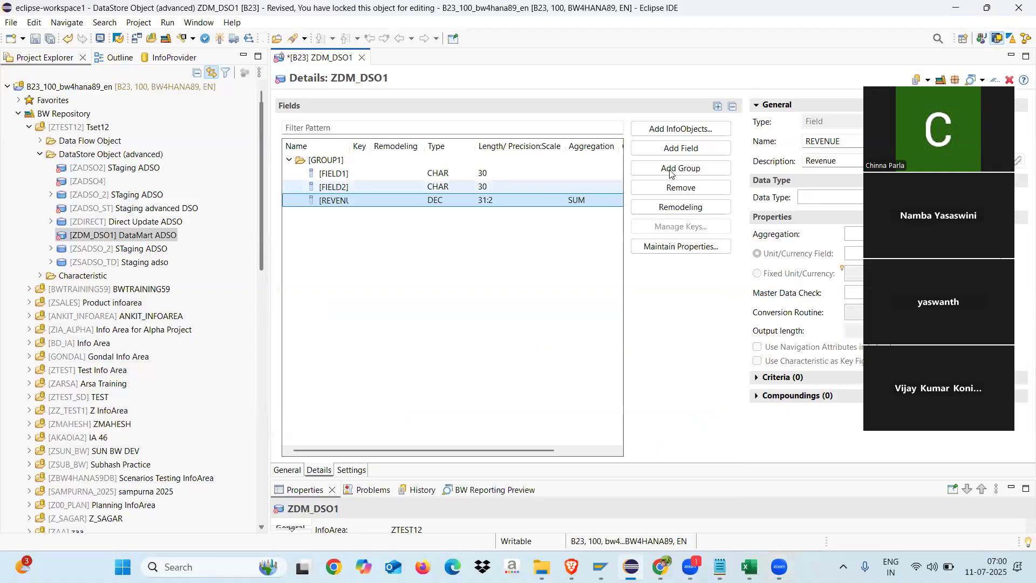
Rename the second field in GROUP1, FIELD2, as MATERIAL
left_click(831, 144)
key("BackSpace")
key("BackSpace")
key("BackSpace")
key("BackSpace")
key("BackSpace")
key("BackSpace")
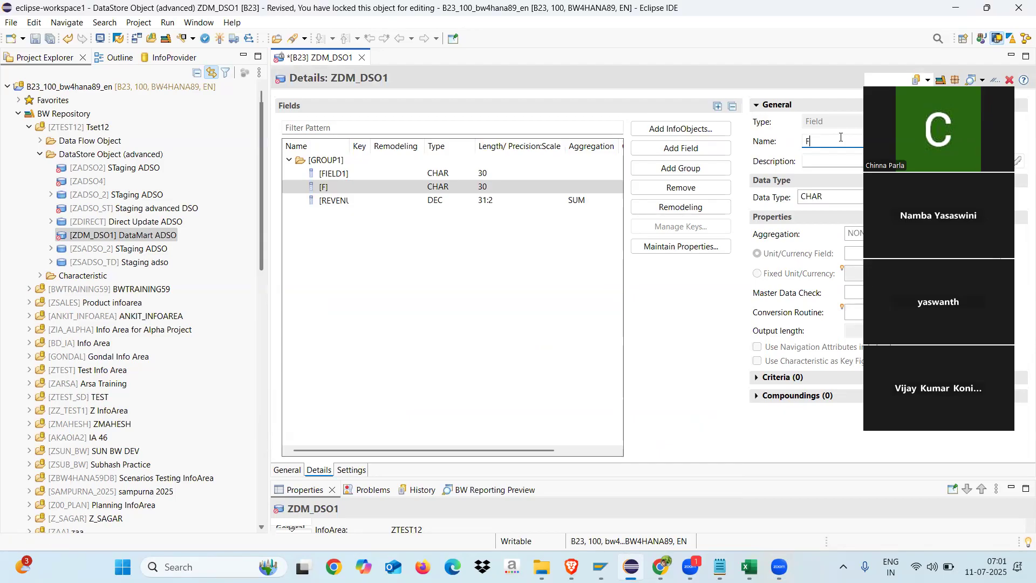
type("FMT")
key("BackSpace")
key("BackSpace")
key("Left")
type("MATERIAL")
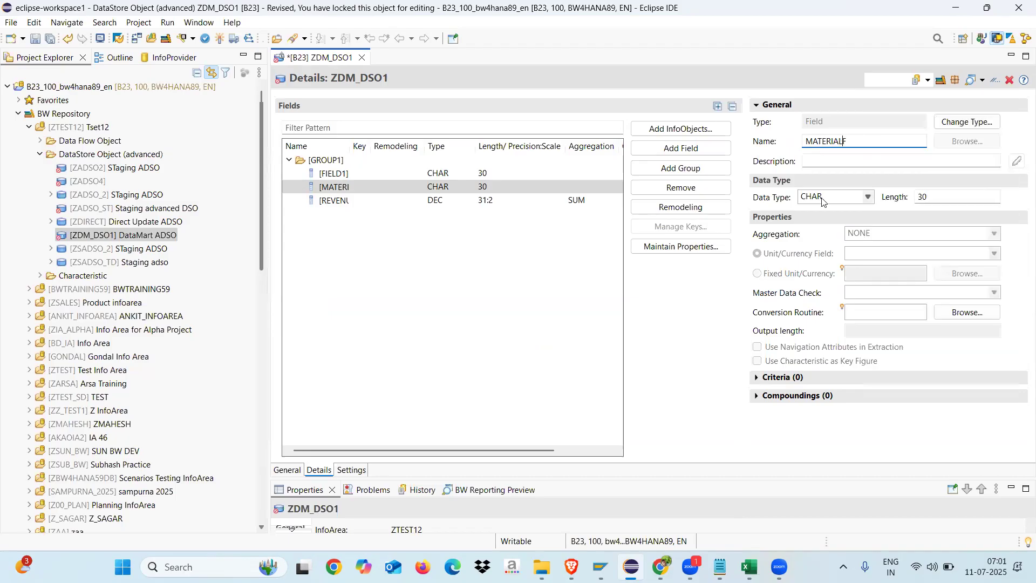
key("Delete")
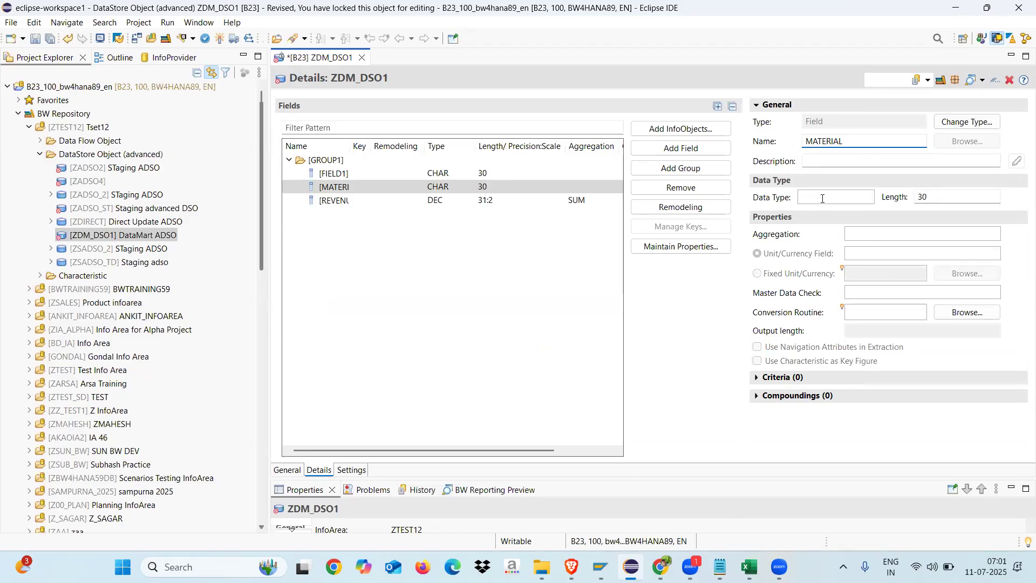
Give the MATERIAL field the description Material and a length of 2
left_click(821, 159)
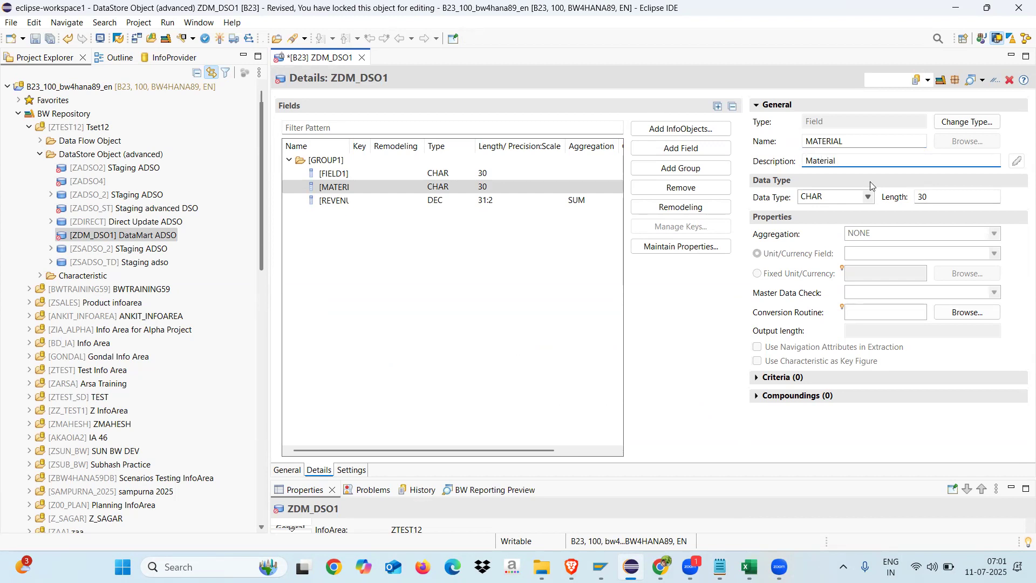
left_click(951, 196)
key("BackSpace")
key("BackSpace")
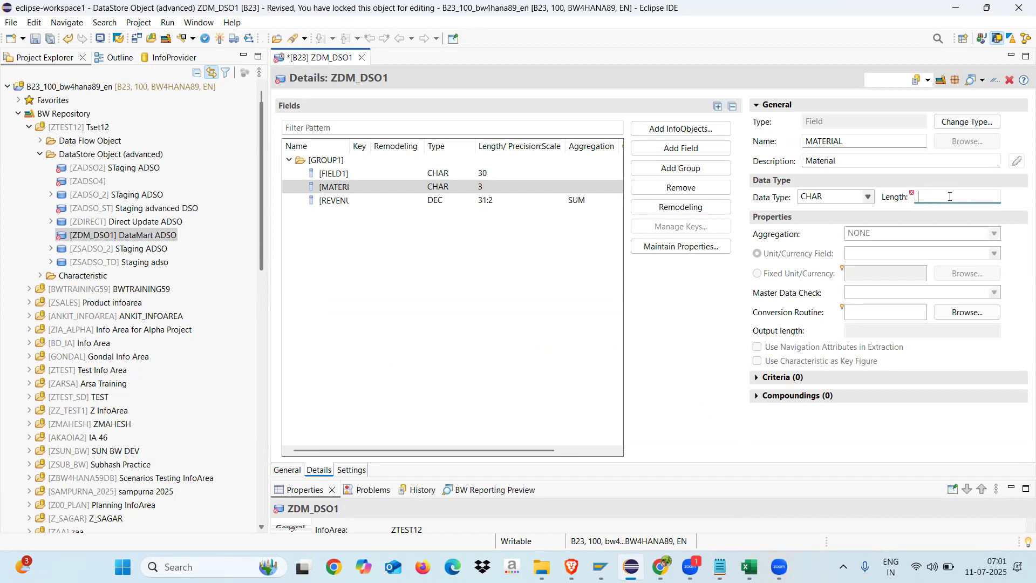
type("2")
left_click(362, 190)
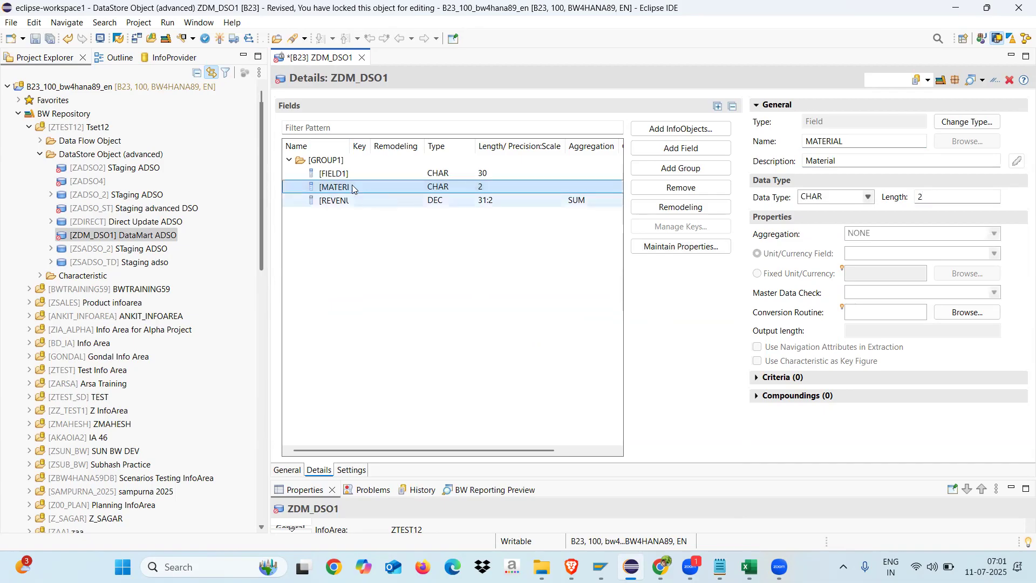
Rename the first field in GROUP1, FIELD1, as CUST
left_click(340, 175)
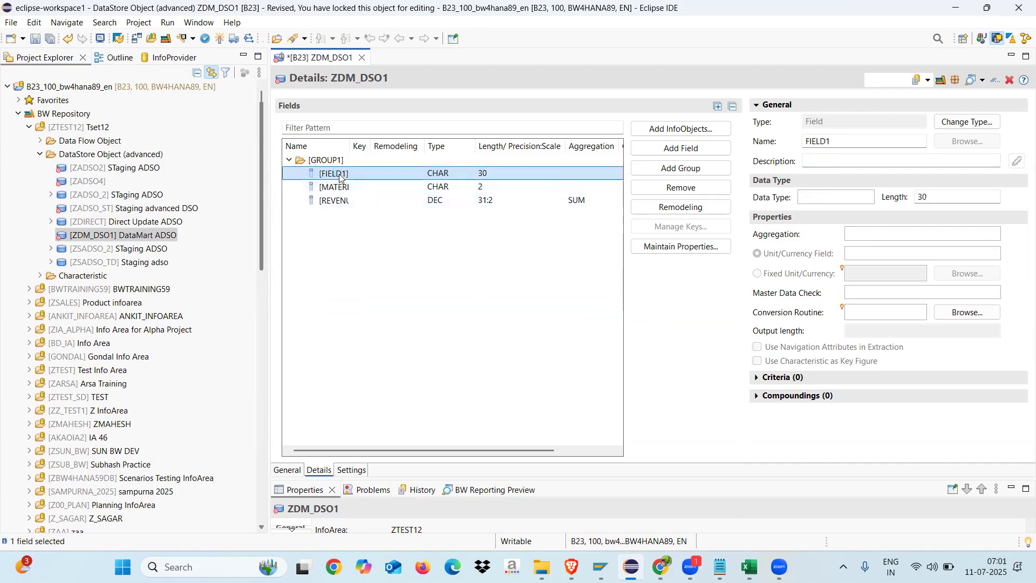
double_click(831, 143)
type("F")
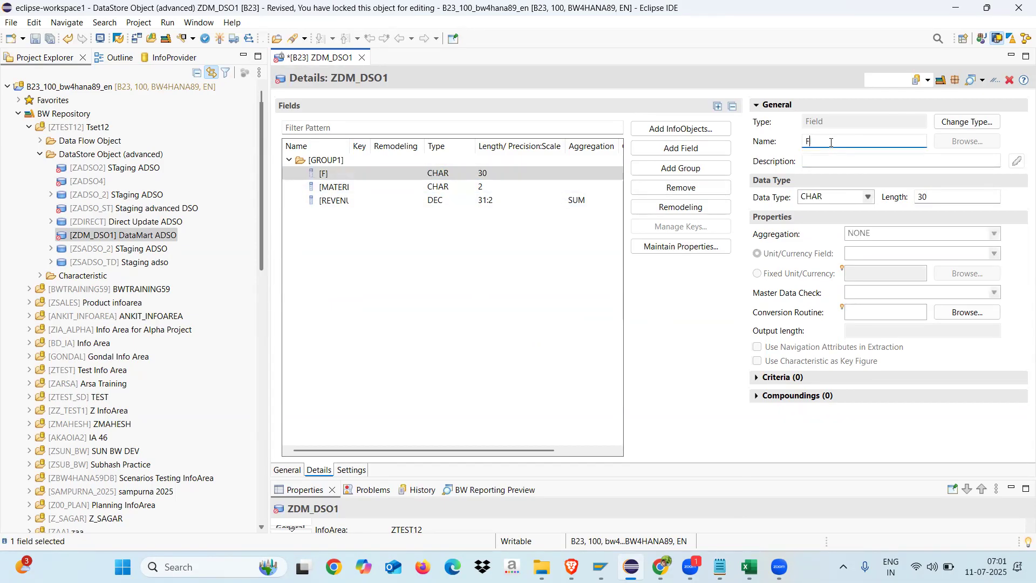
type("CUST")
key("Delete")
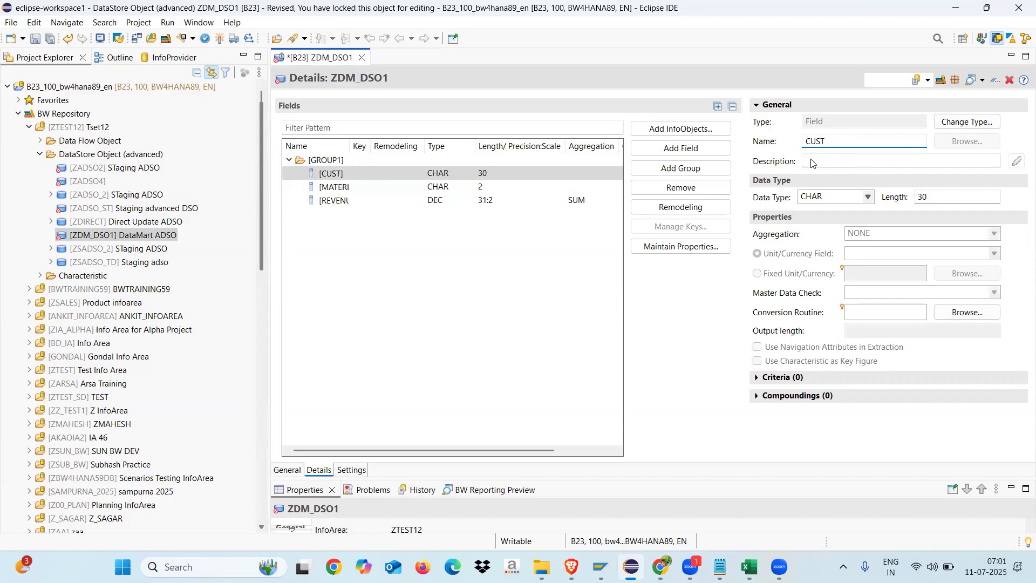
Enter Customer as the description of the CUST field
type("CUSTOMER")
key("BackSpace")
key("BackSpace")
key("BackSpace")
key("BackSpace")
key("BackSpace")
key("BackSpace")
key("BackSpace")
key("BackSpace")
left_click(818, 160)
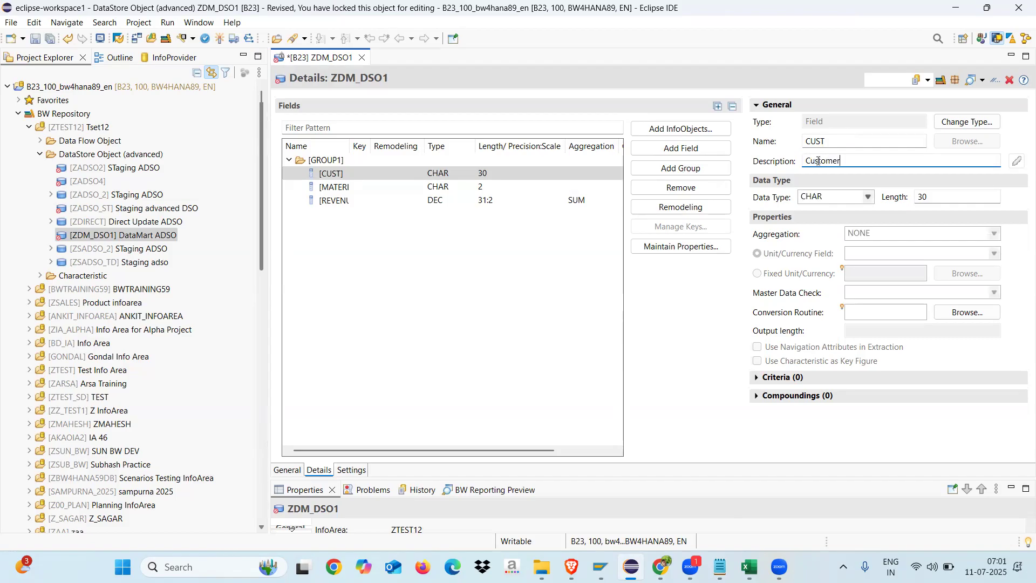
Set the CUST field's length to 3 and activate the ZDM_DSO1 DataStore object
left_click(935, 196)
key("BackSpace")
key("BackSpace")
type("3")
left_click(514, 366)
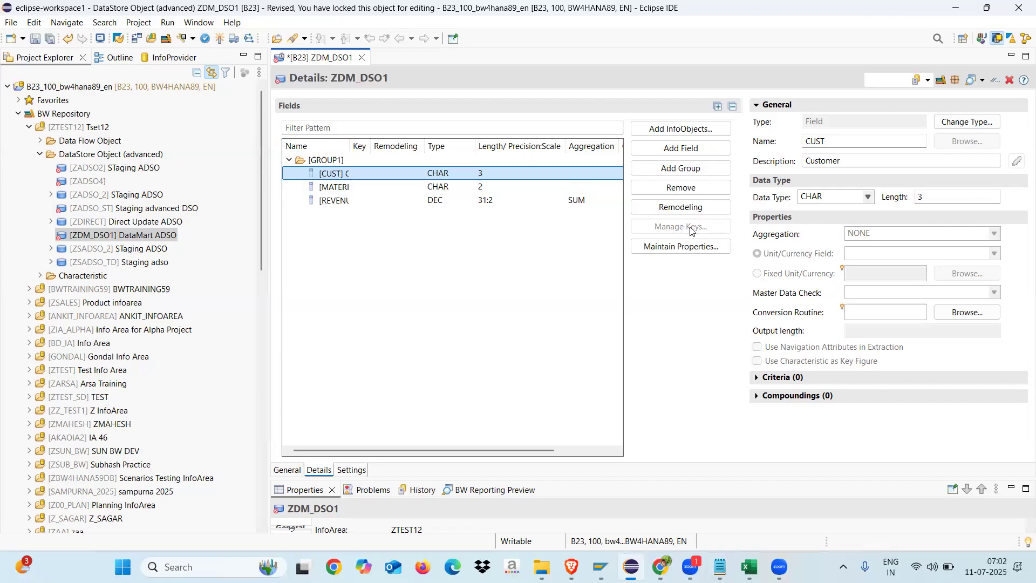
left_click(220, 39)
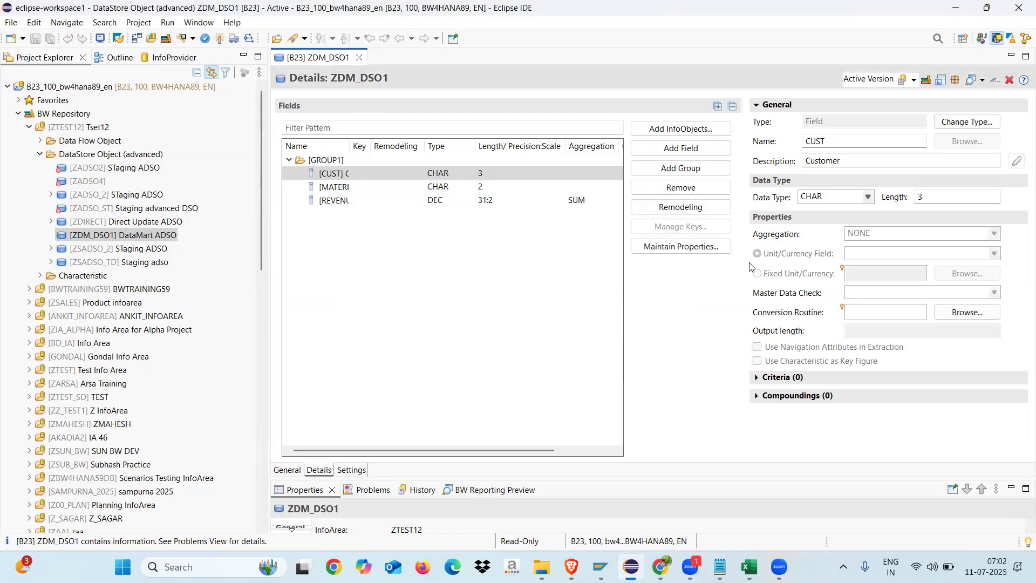
Change the CUST field's data type to SSTRING and activate ZDM_DSO1 again
left_click(869, 198)
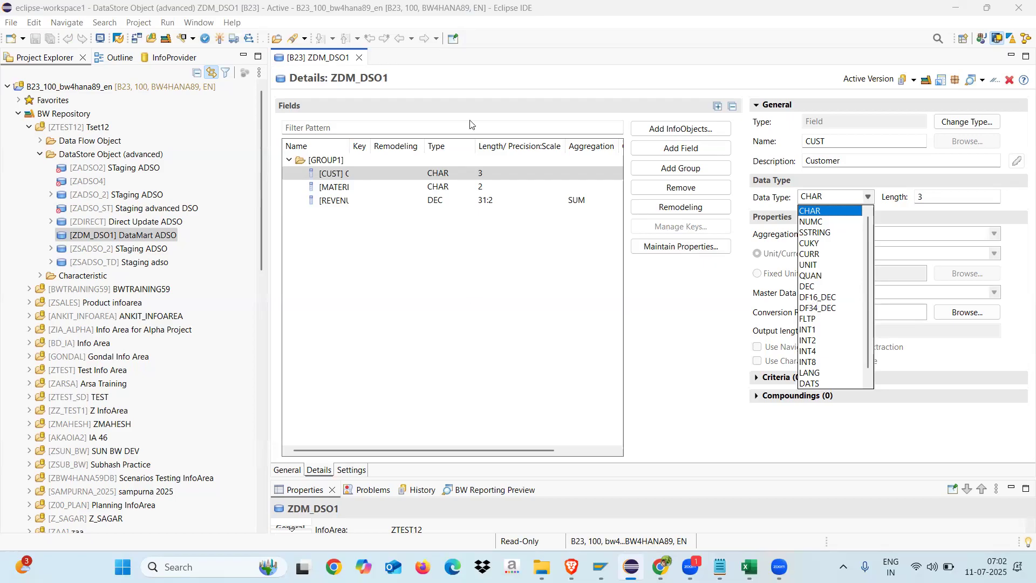
left_click(818, 233)
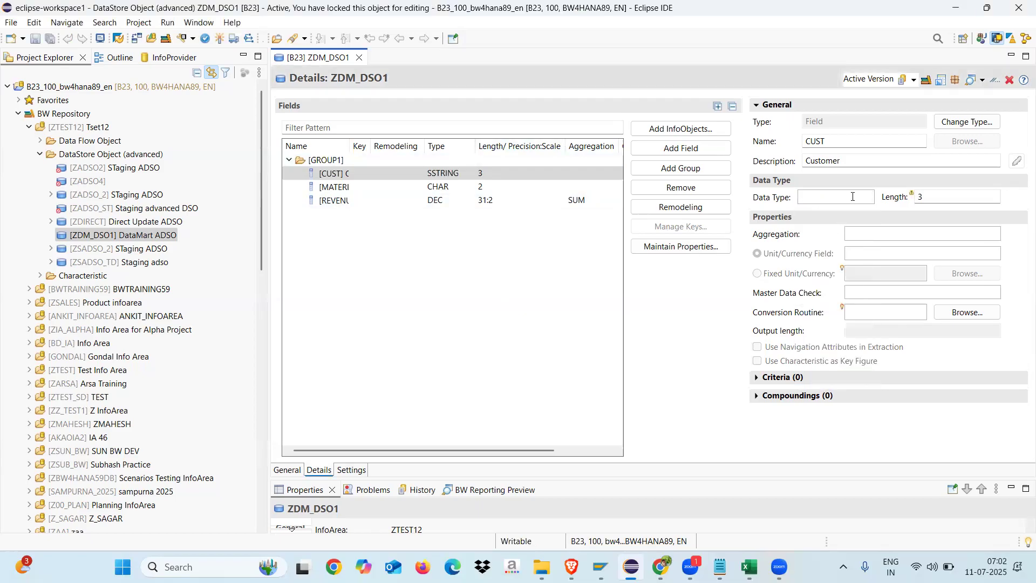
left_click(871, 199)
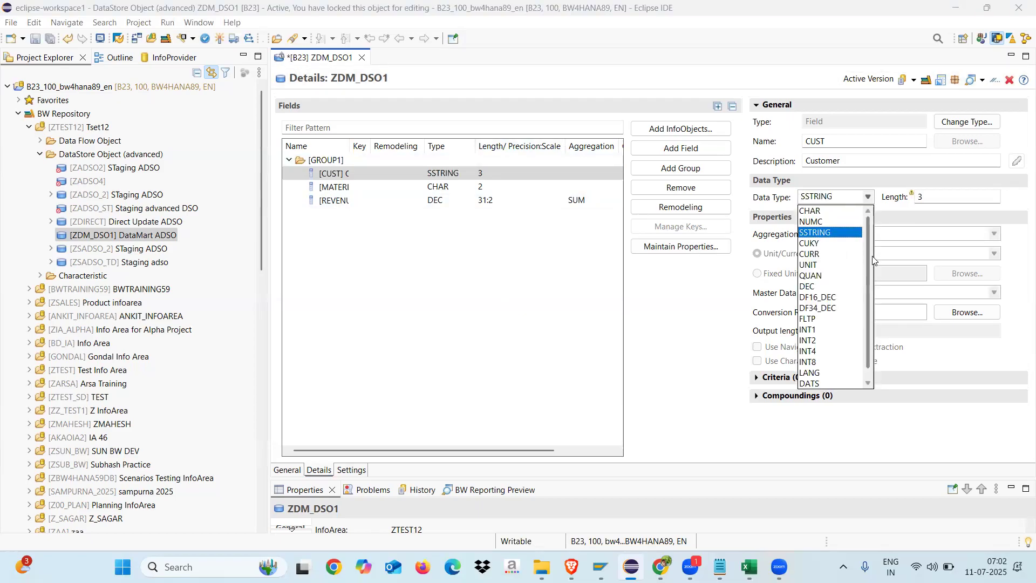
left_click_drag(868, 262, 866, 307)
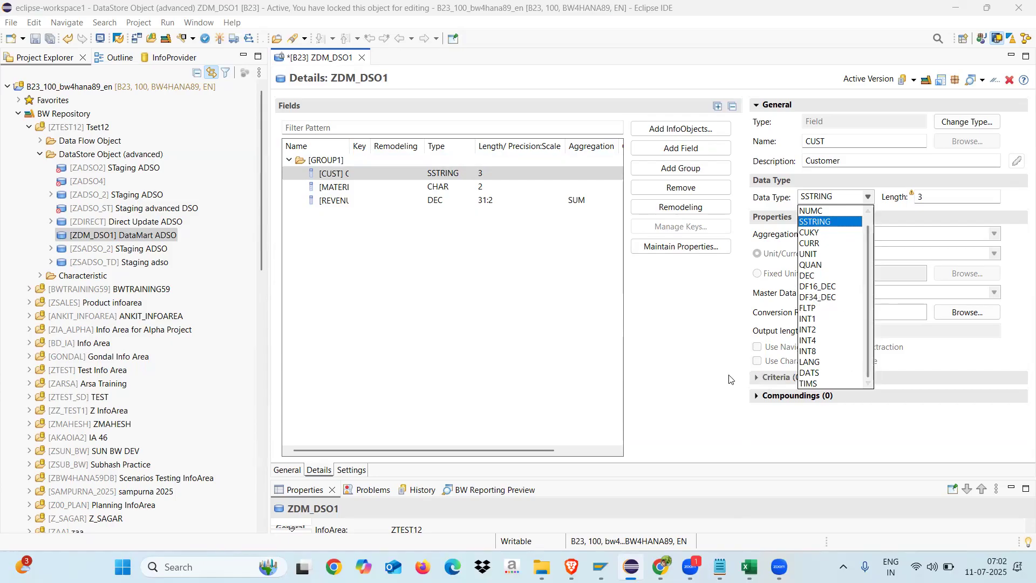
left_click(491, 359)
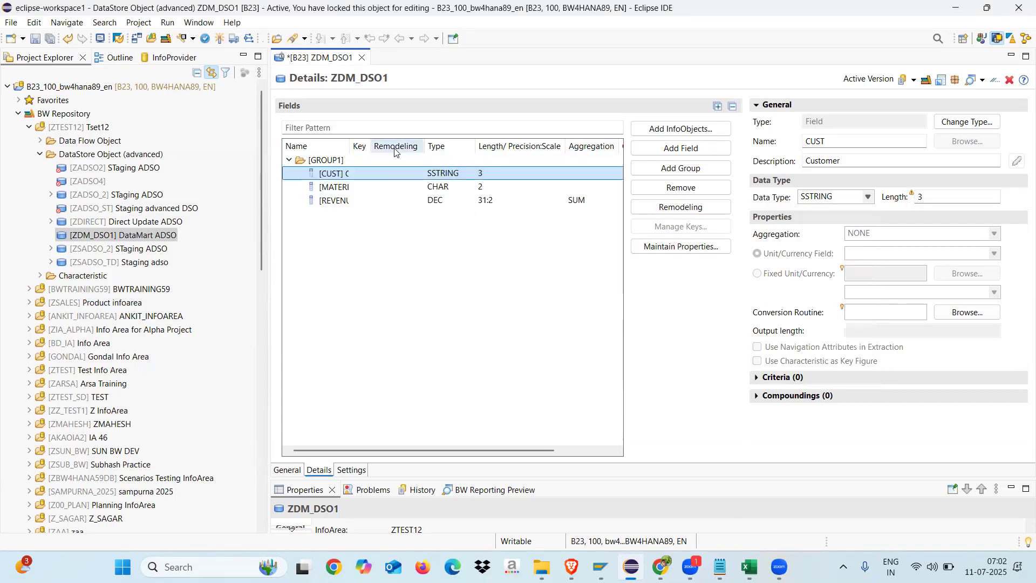
left_click(220, 38)
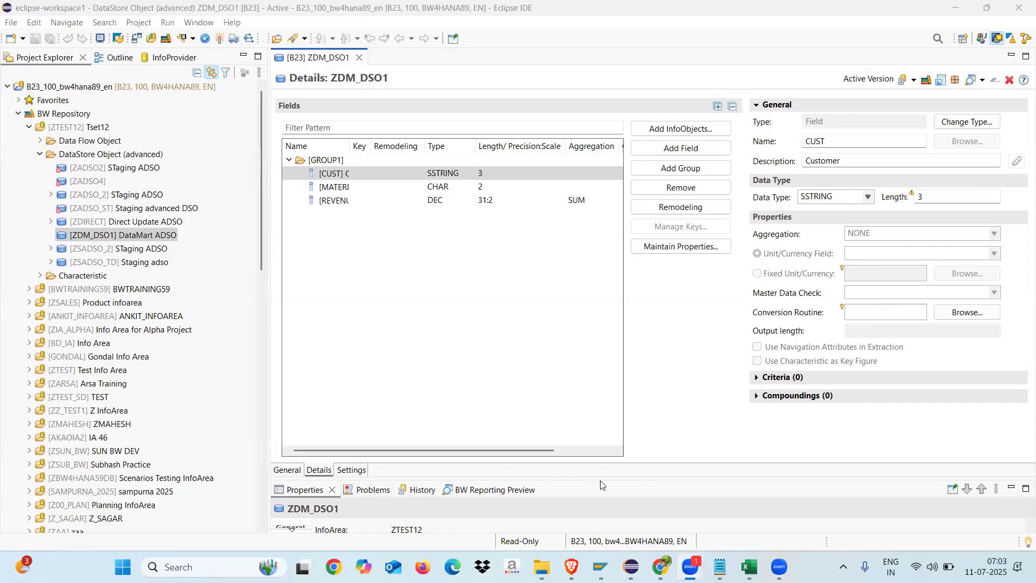
Enlarge the properties area of ZDM_DSO1 and show its DDIC tables and views
left_click_drag(600, 476, 571, 251)
left_click(279, 321)
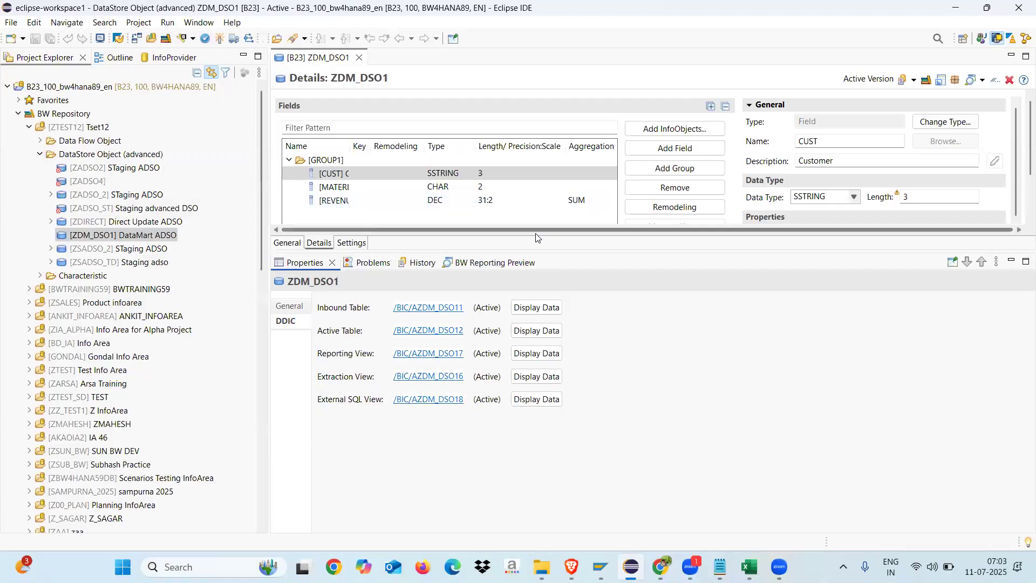
left_click_drag(563, 282, 564, 298)
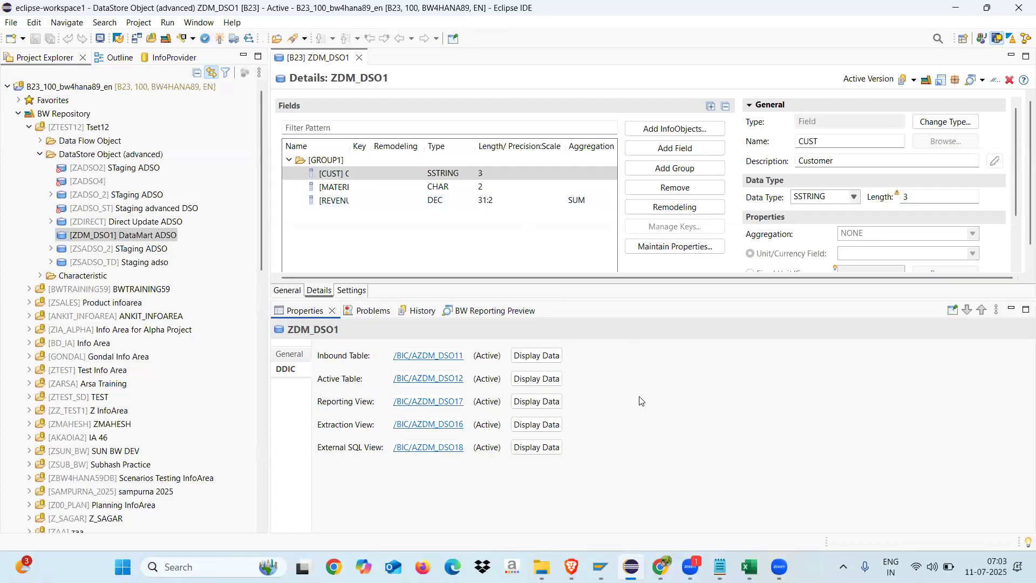
Launch Excel, bring up the Book1 workbook and add a new worksheet after Sheet1
key("super+r")
type("exce")
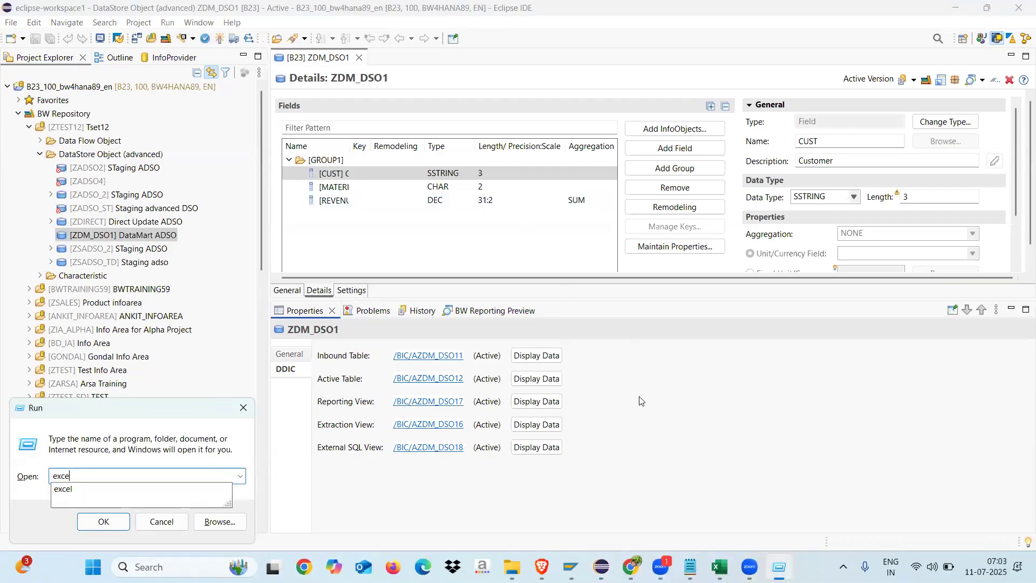
type("l")
key("Return")
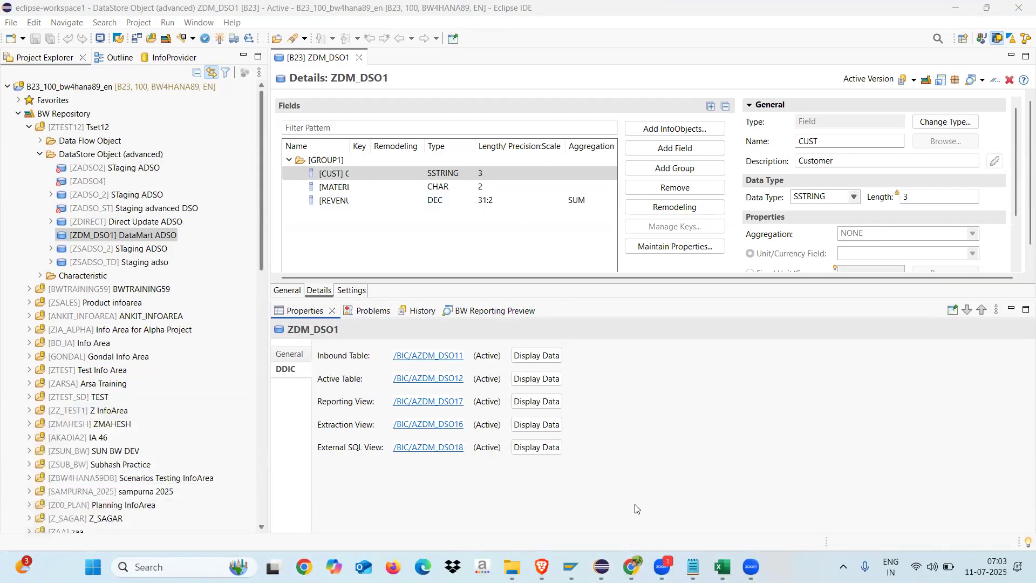
left_click(749, 566)
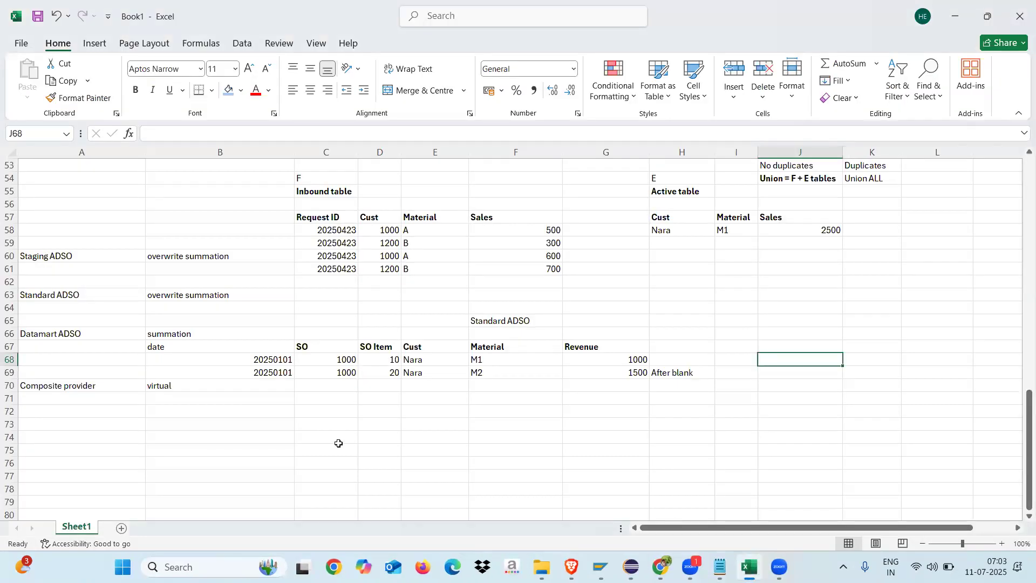
left_click(121, 529)
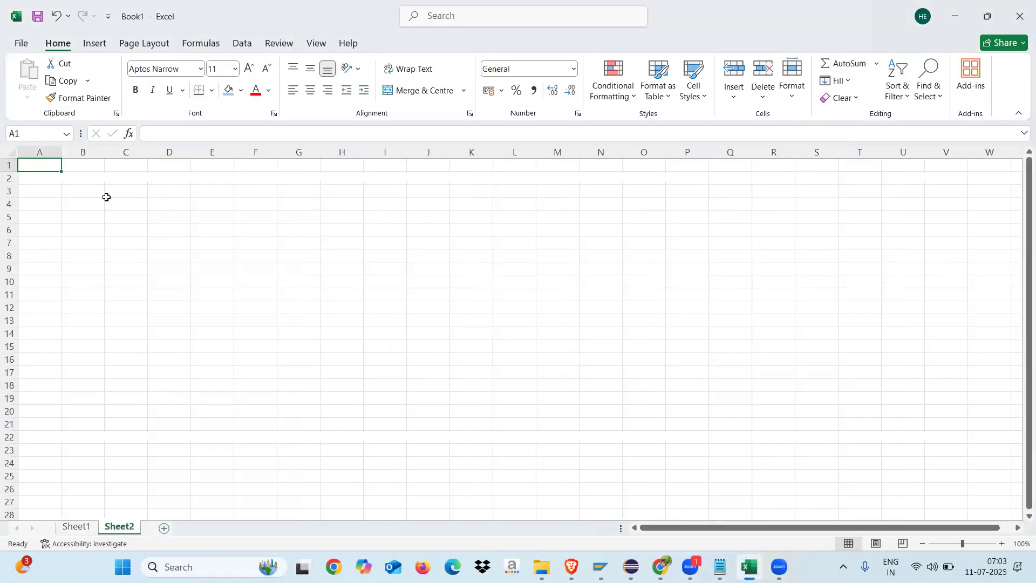
Enter the column headers CUST, MATERIAL and REVENUE in cells A1 to C1 of Sheet2
type("CUST")
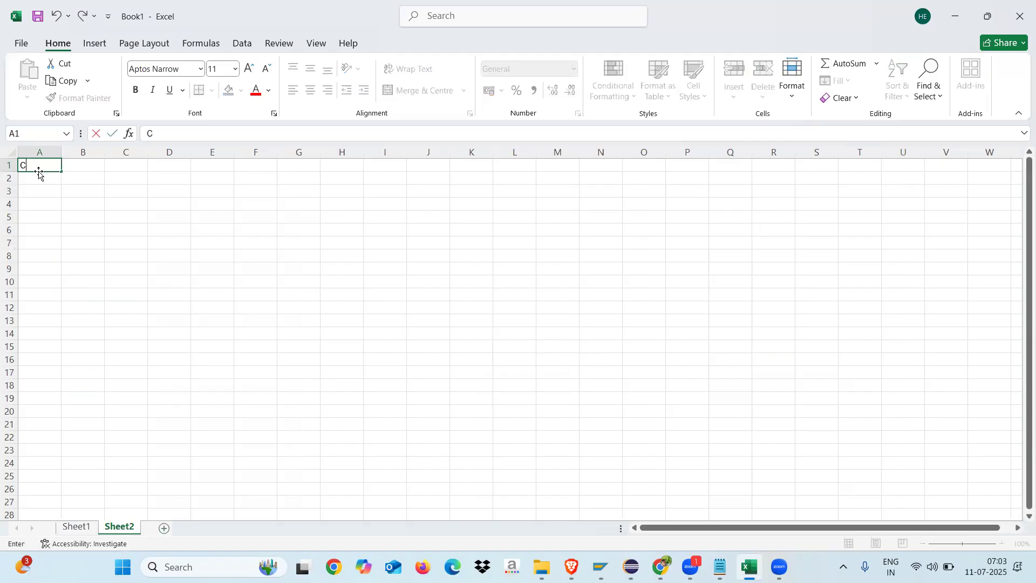
left_click(87, 168)
type("MATERIAL")
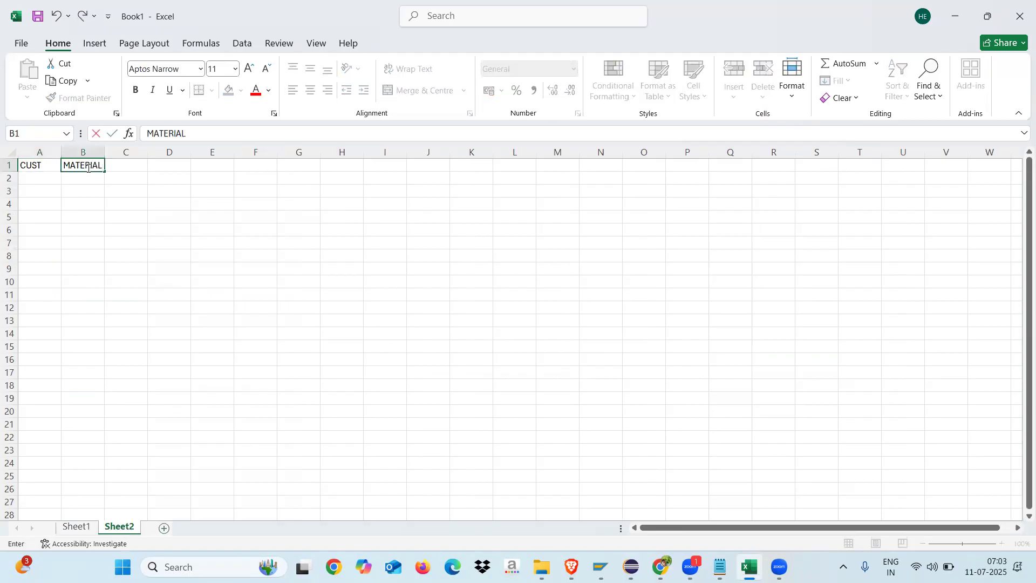
left_click(124, 165)
type("REVENUE")
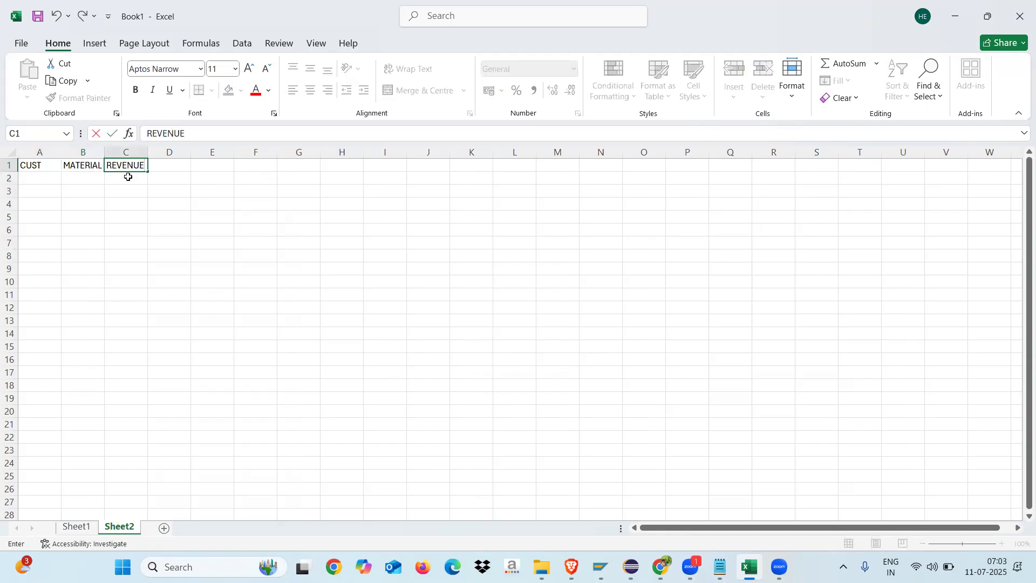
left_click(128, 177)
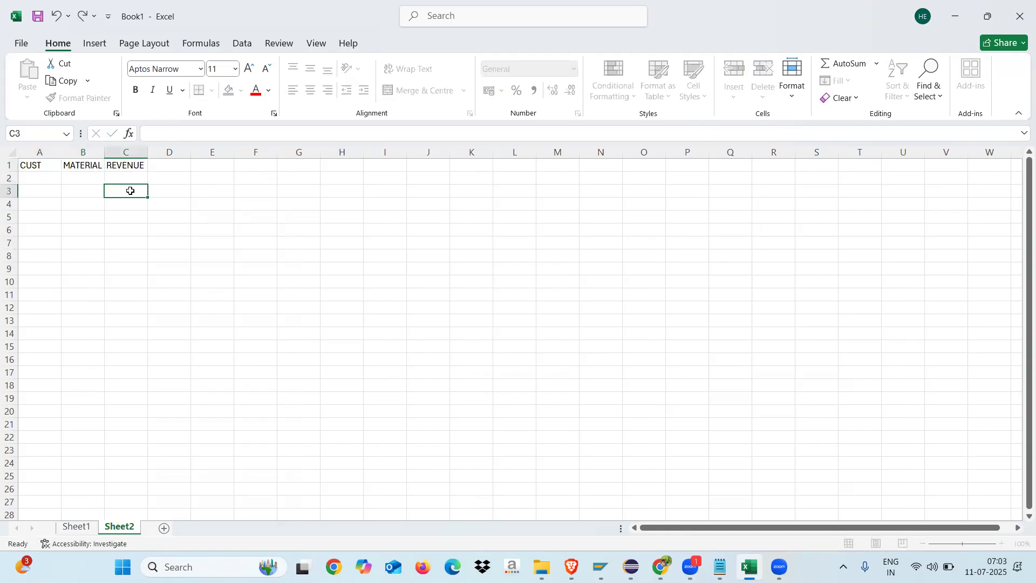
Fill the CUST column with 100, 200 and 300 in cells A2 to A4
left_click(45, 177)
type("100")
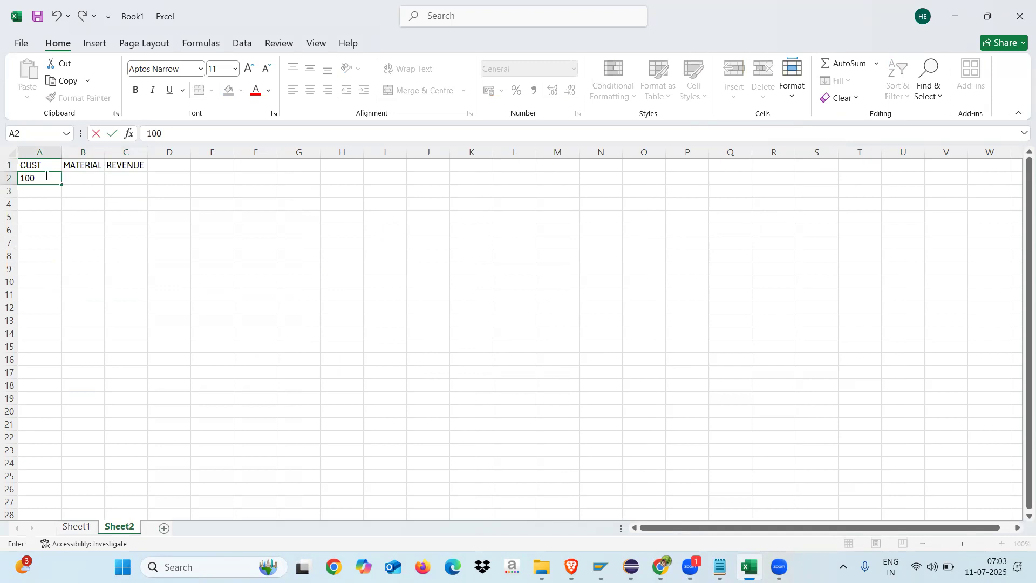
left_click(38, 189)
type("200")
left_click(38, 203)
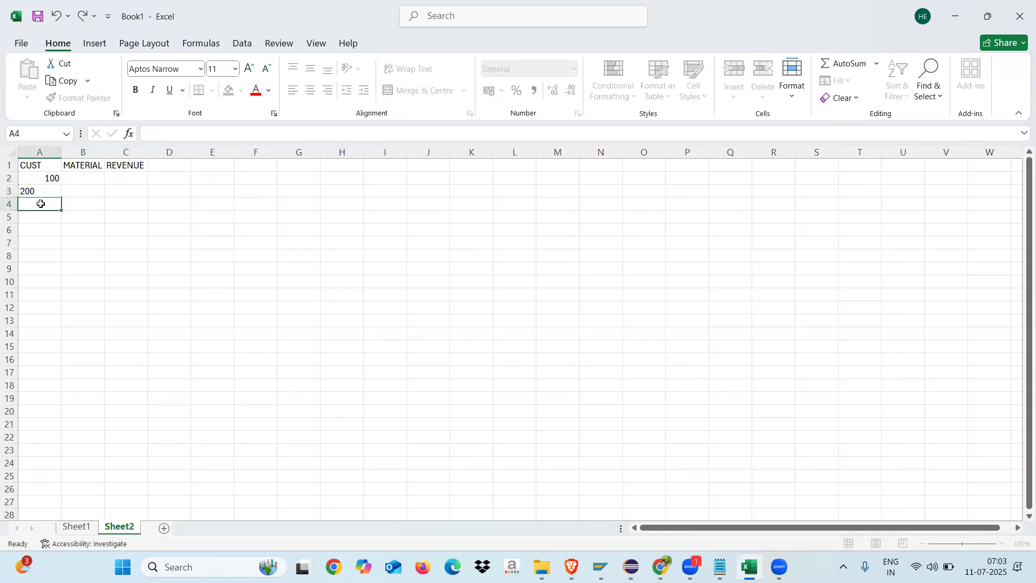
type("300")
Enter the material values M1 and M2 in cells B2 and B3
left_click(76, 183)
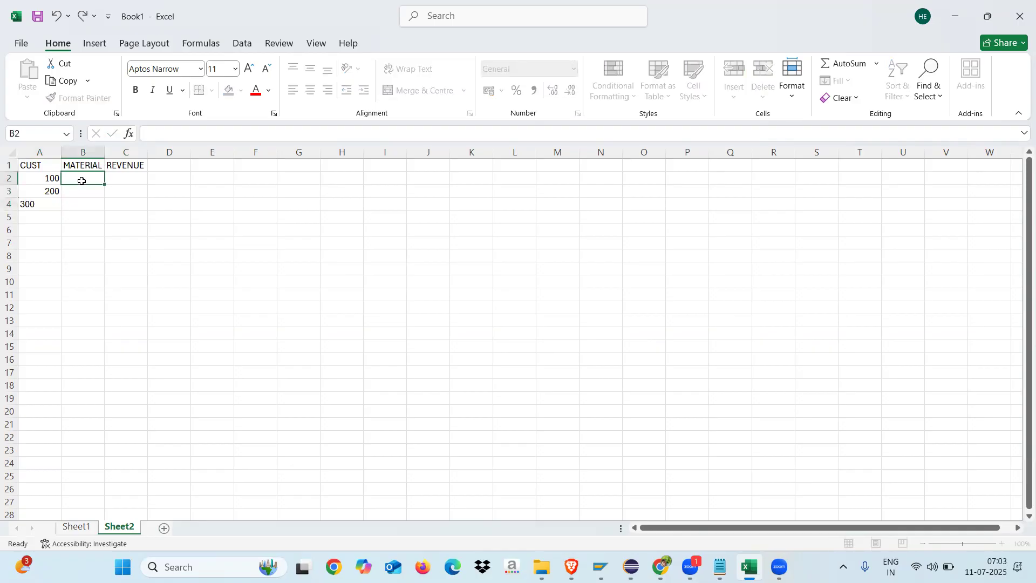
type("M1")
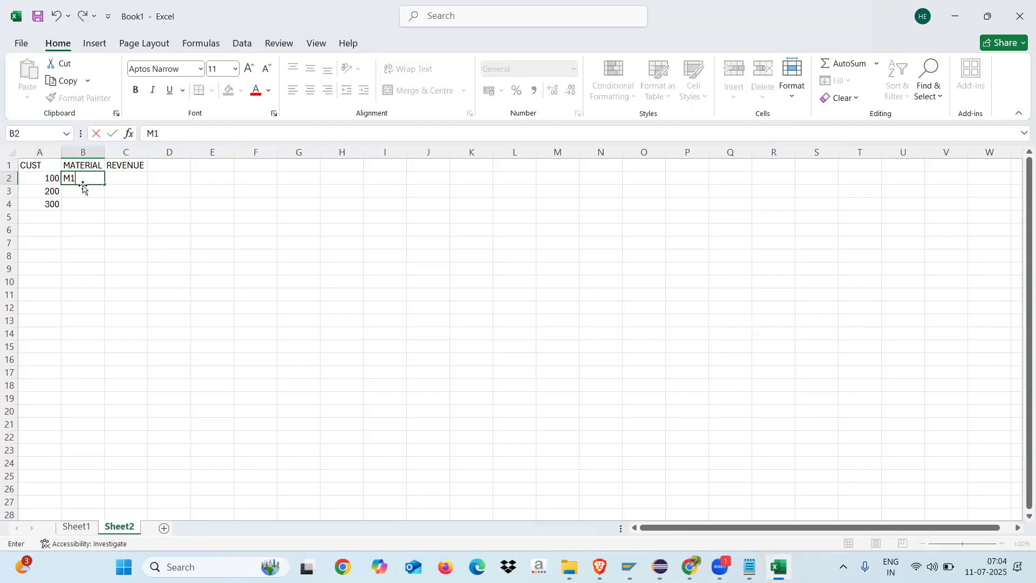
left_click(76, 189)
type("M12")
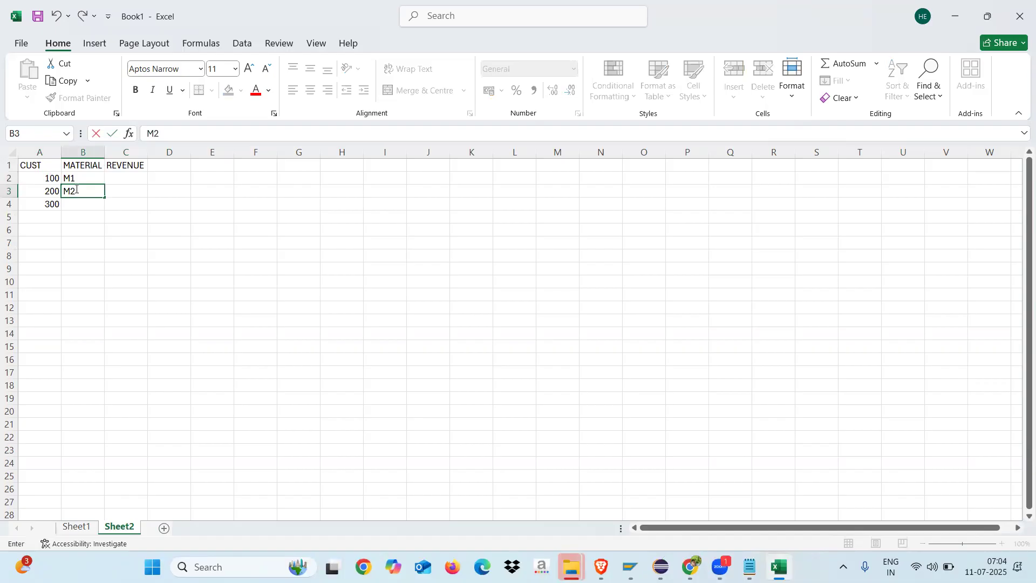
Clear cell A4 and re-enter 300 there, and enter M3 in cell B4
left_click(75, 203)
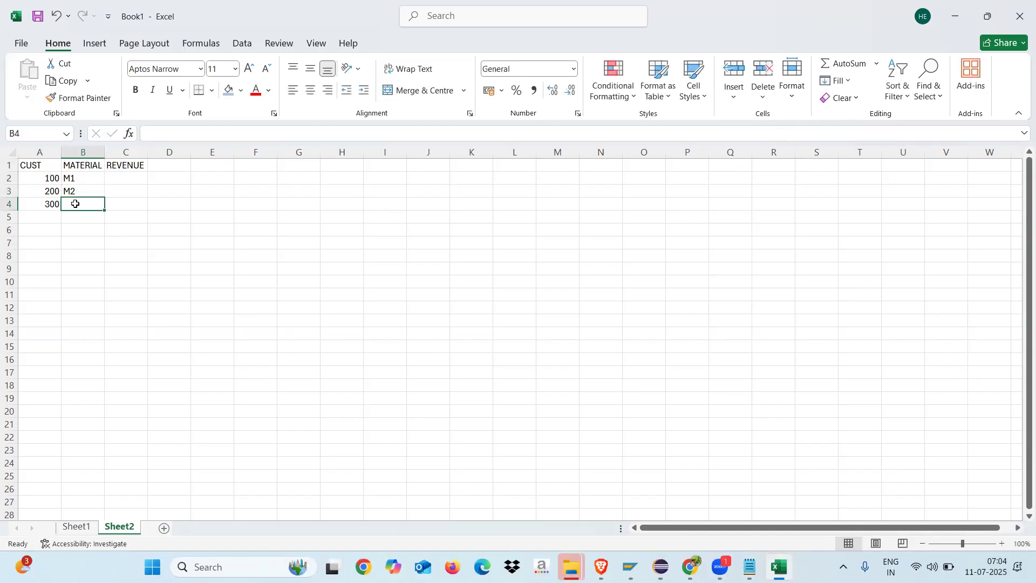
left_click(52, 191)
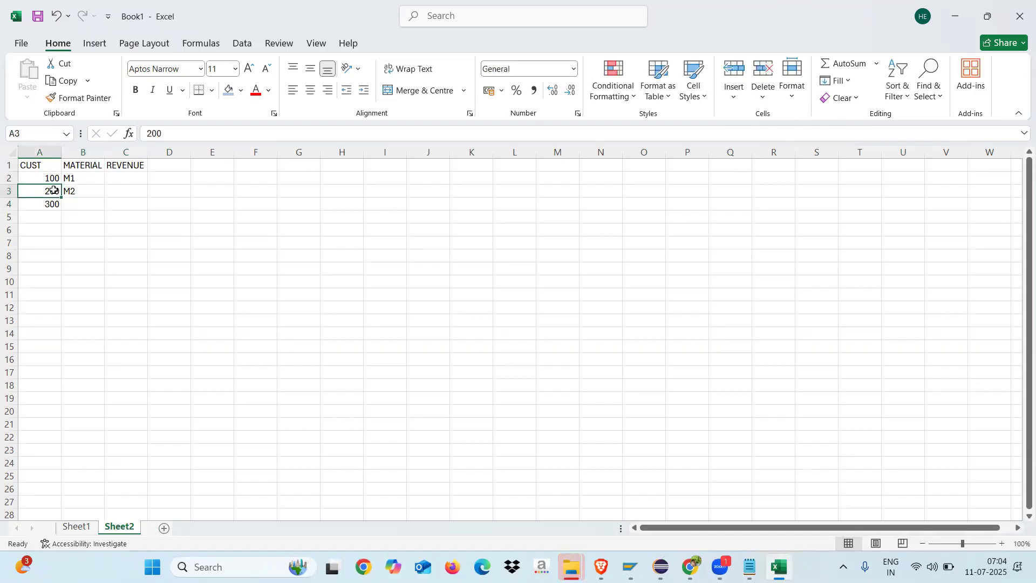
left_click(50, 202)
key("Delete")
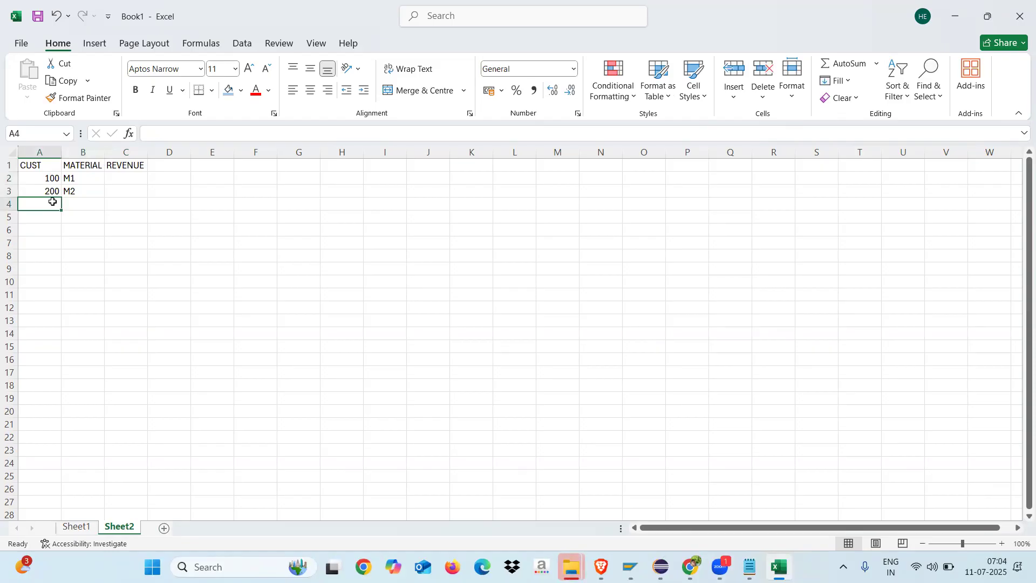
type("300")
left_click(81, 204)
type("M3")
Fill the REVENUE column with 10000, 15000 and 20000 in cells C2 to C4
left_click(122, 175)
type("1")
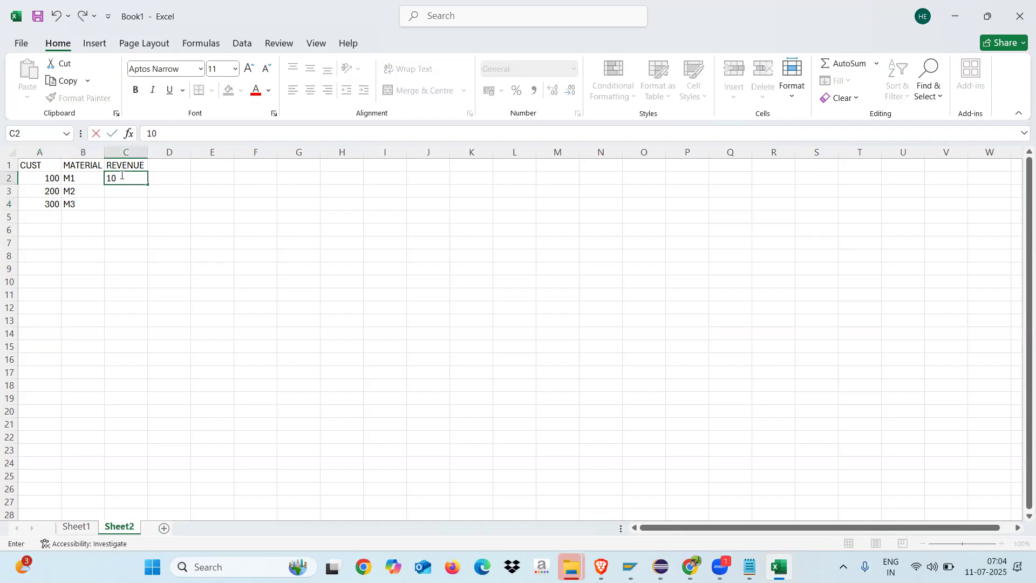
left_click(124, 192)
type("15000")
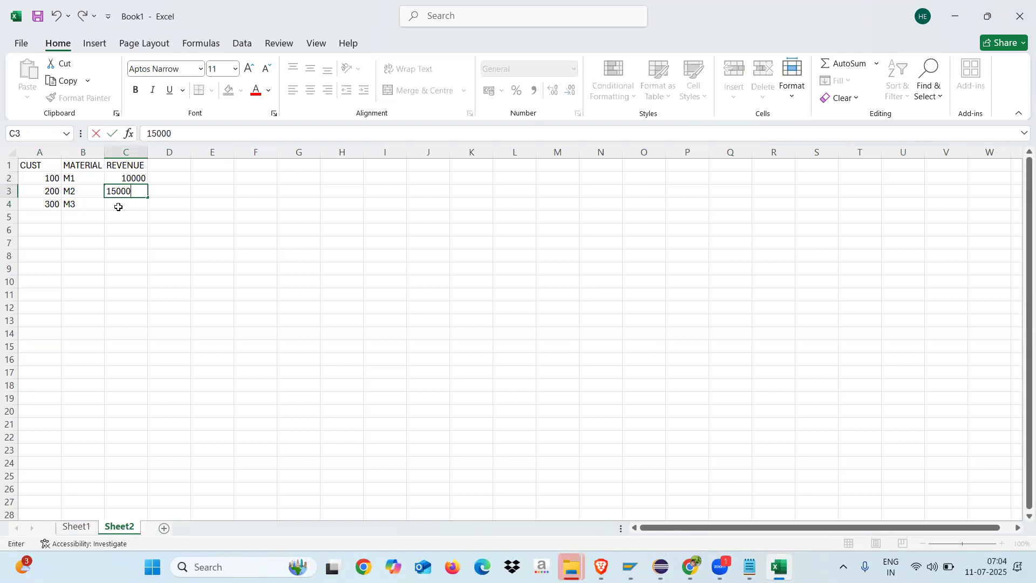
left_click(119, 206)
type("20000")
left_click(185, 263)
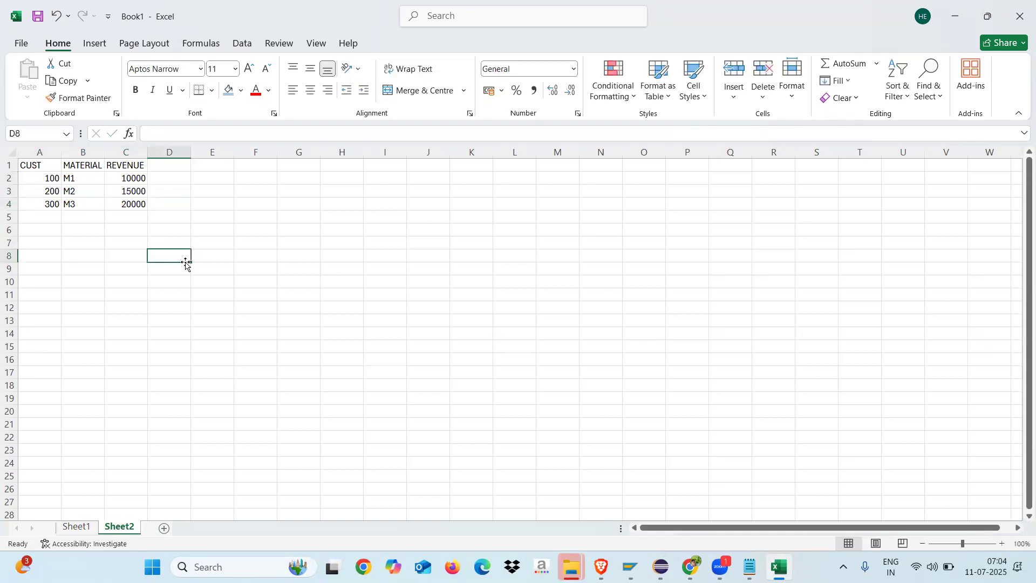
Save the workbook to the Desktop as an Excel Workbook named DDMARTADSO
key("ctrl+s")
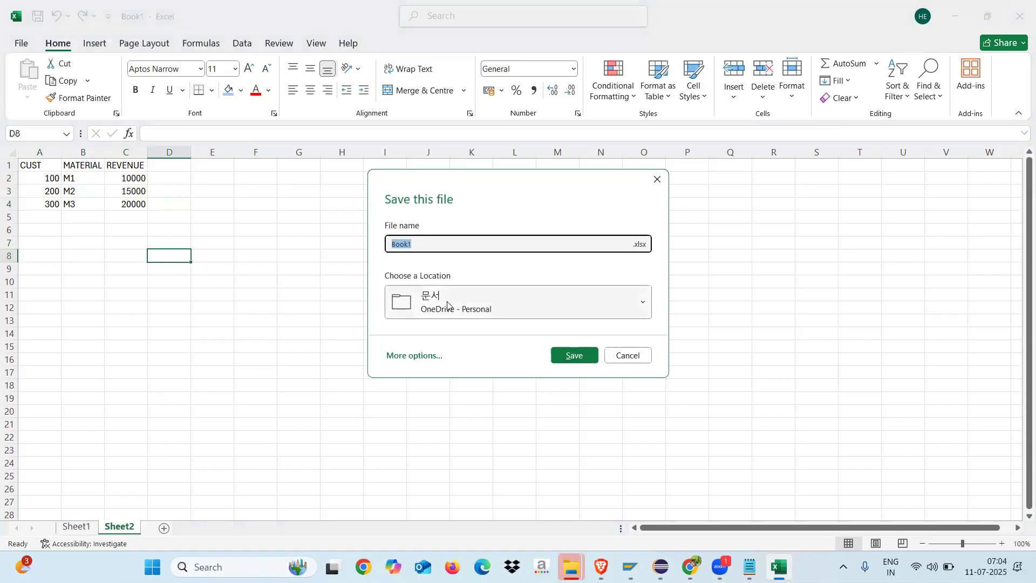
left_click(421, 357)
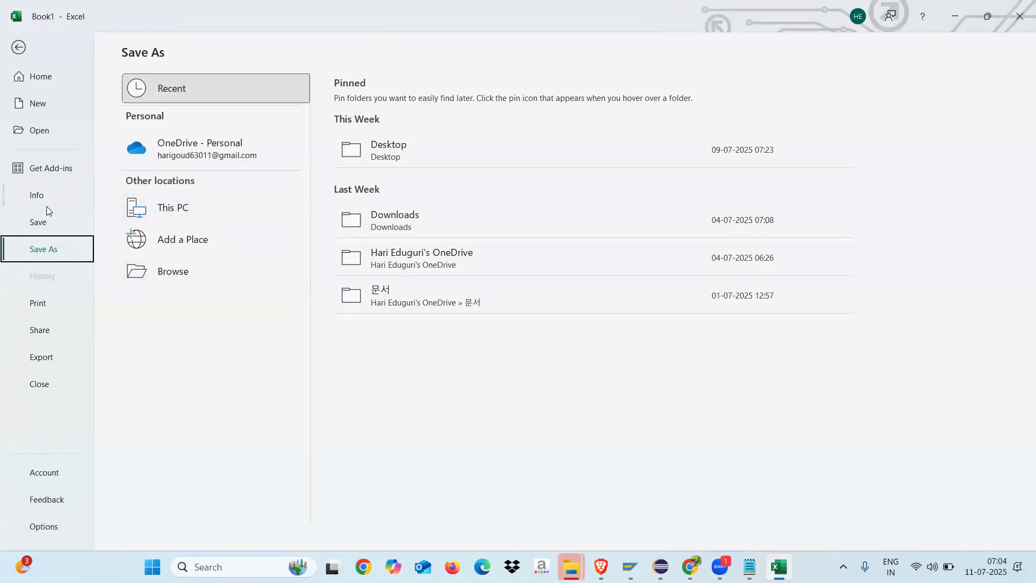
left_click(171, 274)
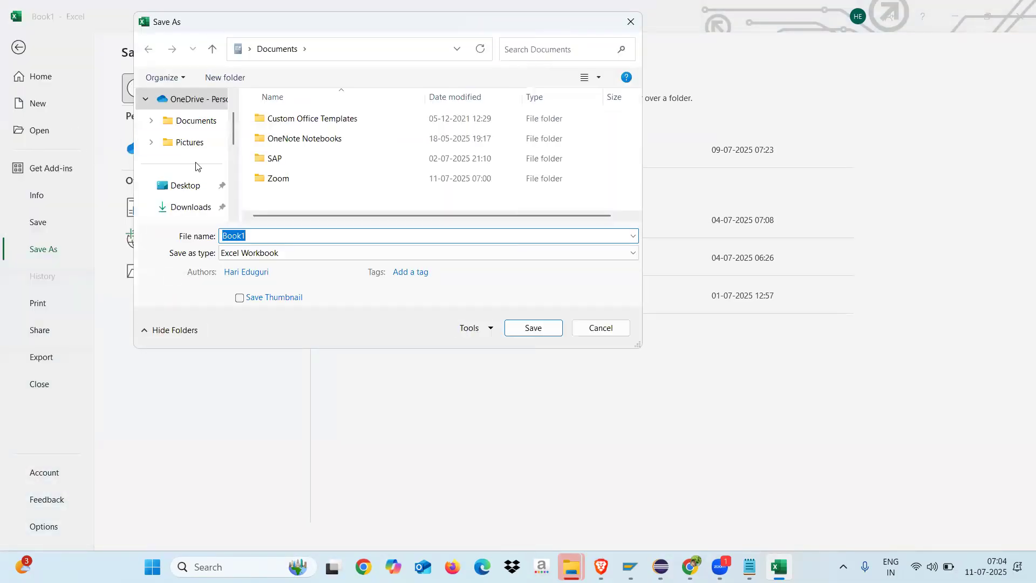
left_click(189, 185)
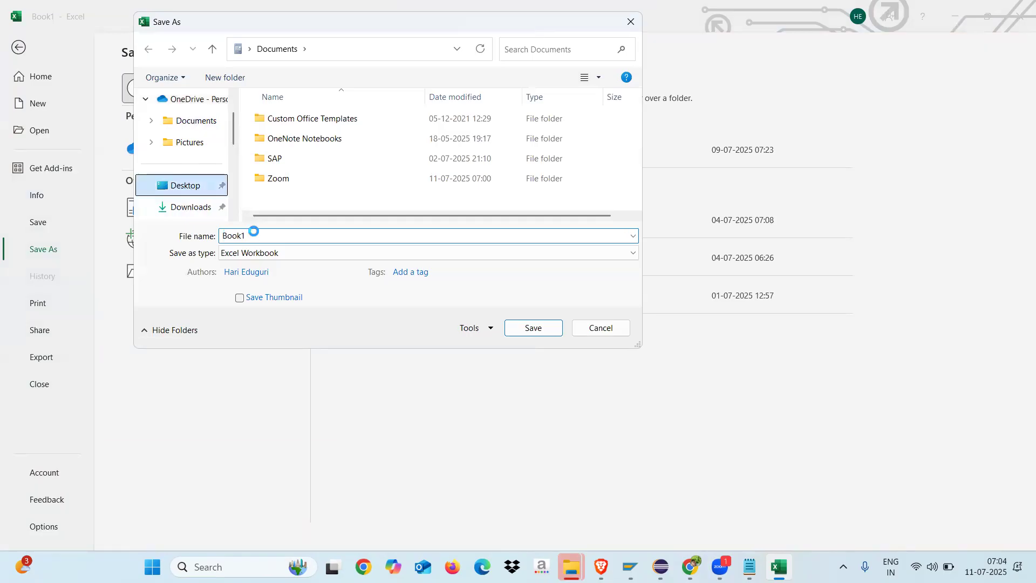
type("D")
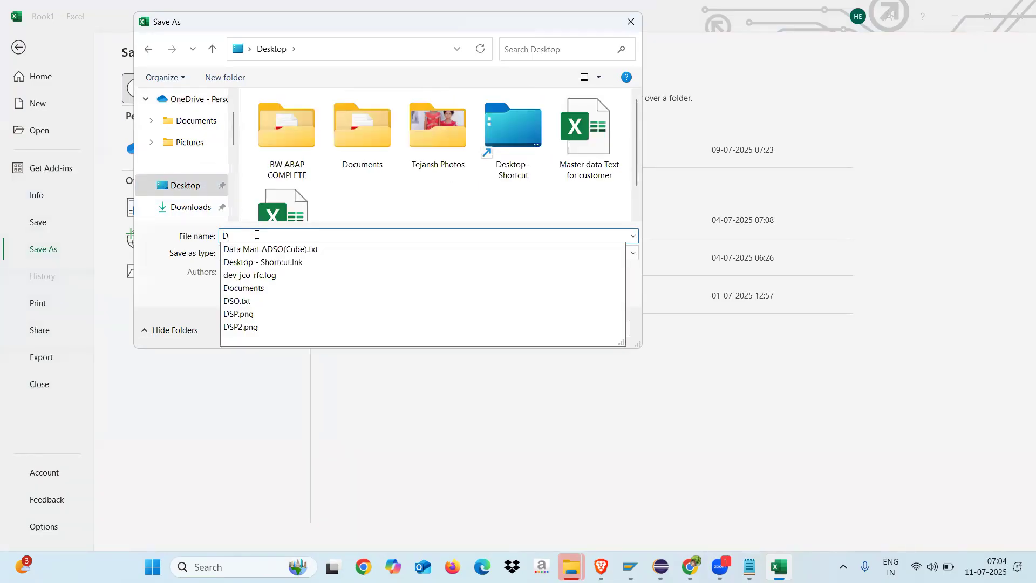
type("DMARTADSO")
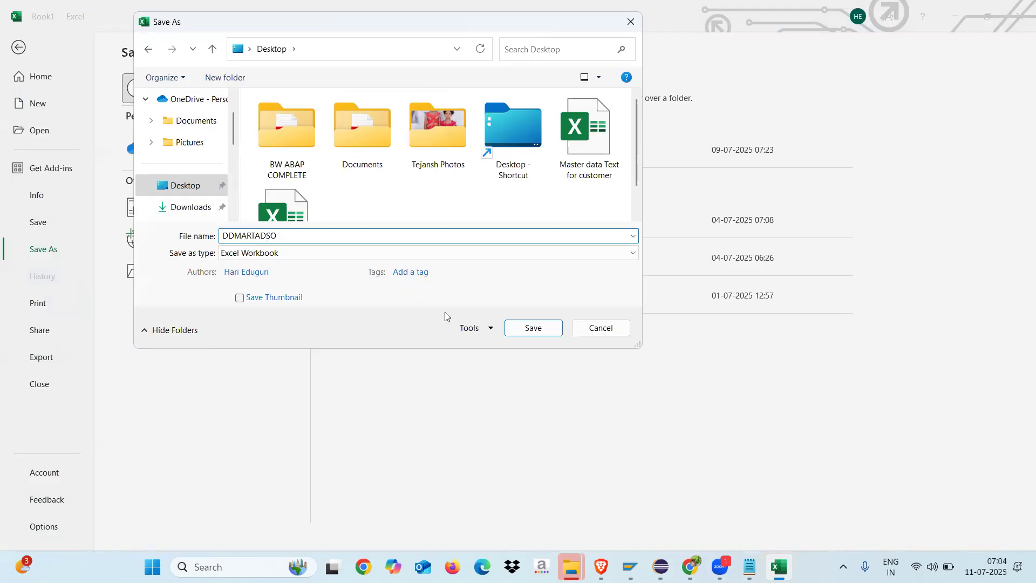
left_click(544, 327)
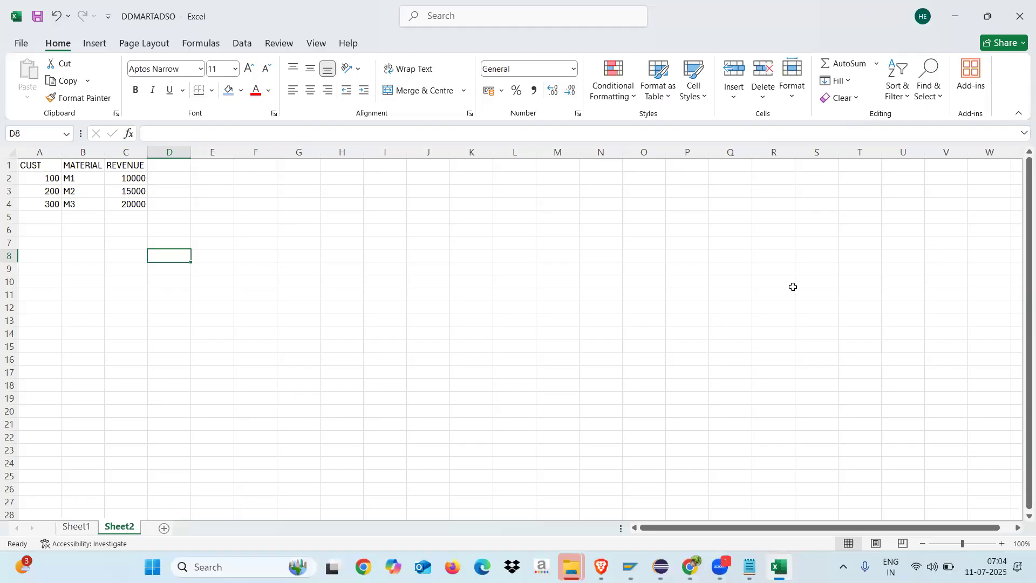
Switch to Eclipse, close the ZDM_DSO1 editor and explore the data flow of ZDM_DSO1
key("super+d")
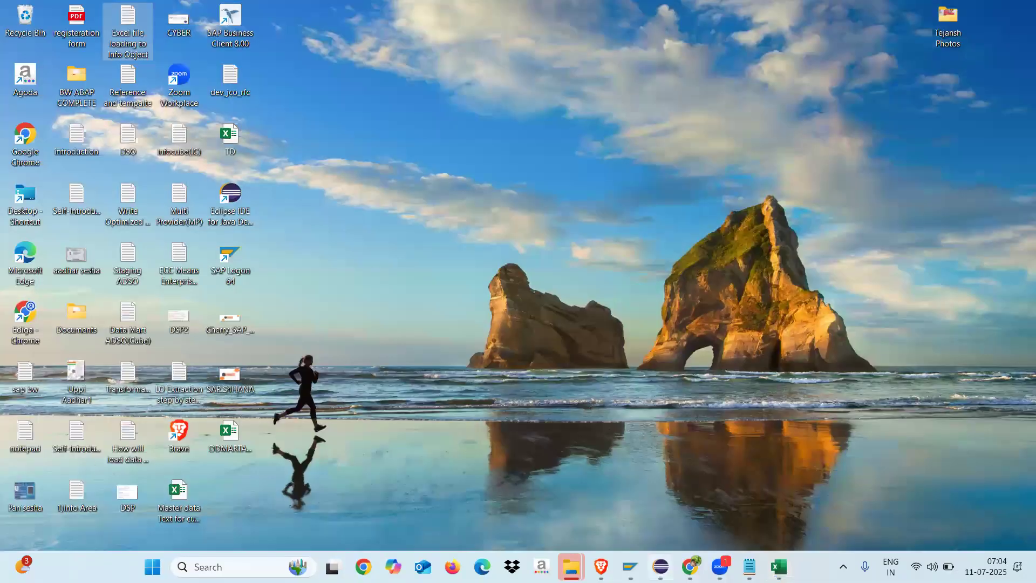
left_click(660, 567)
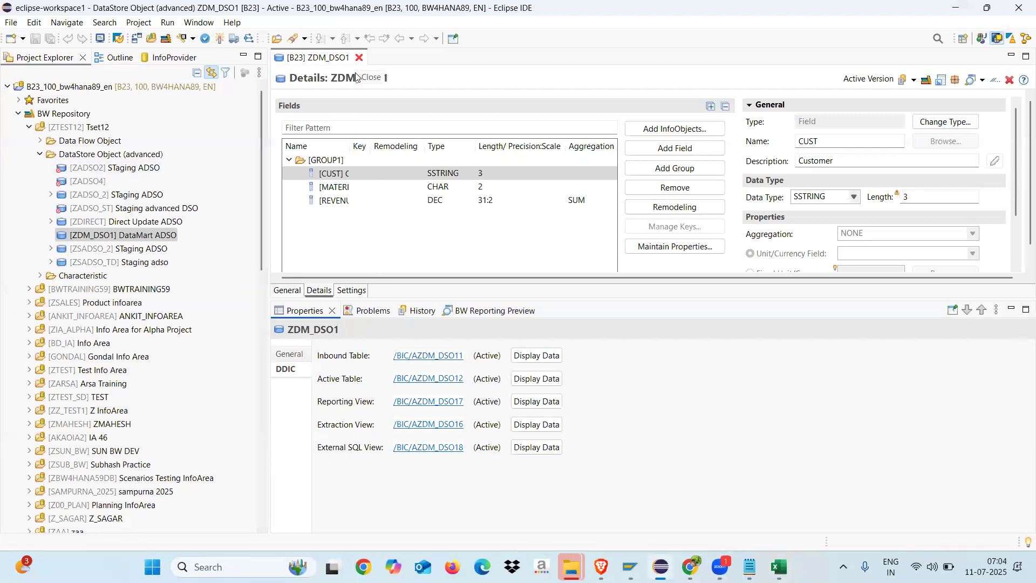
left_click(359, 57)
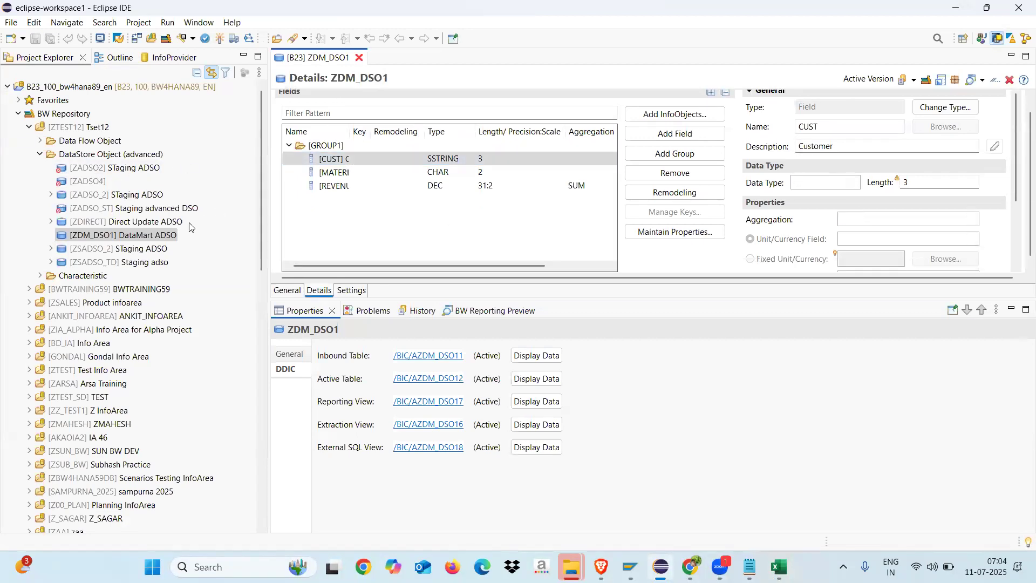
right_click(107, 240)
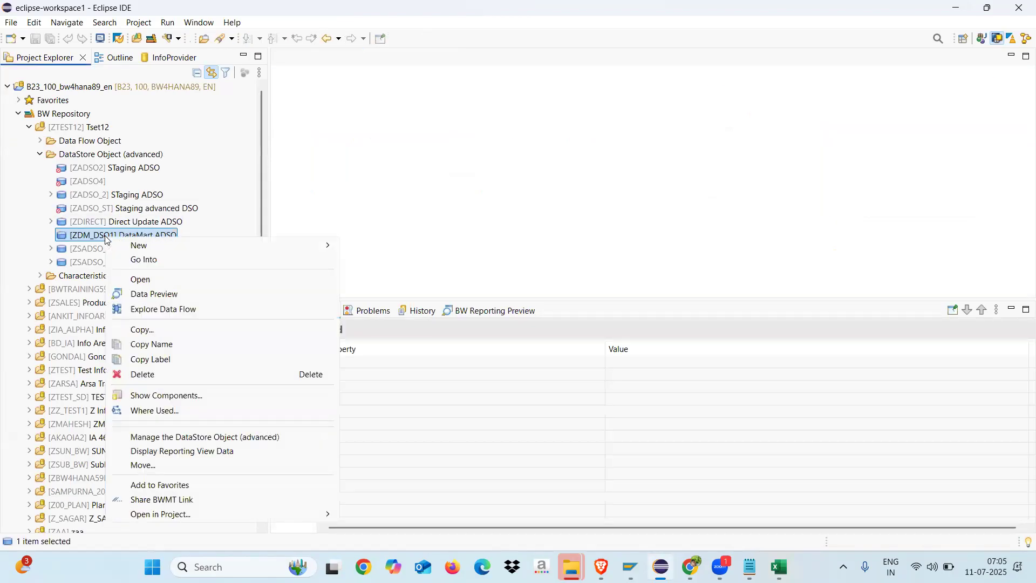
left_click(180, 312)
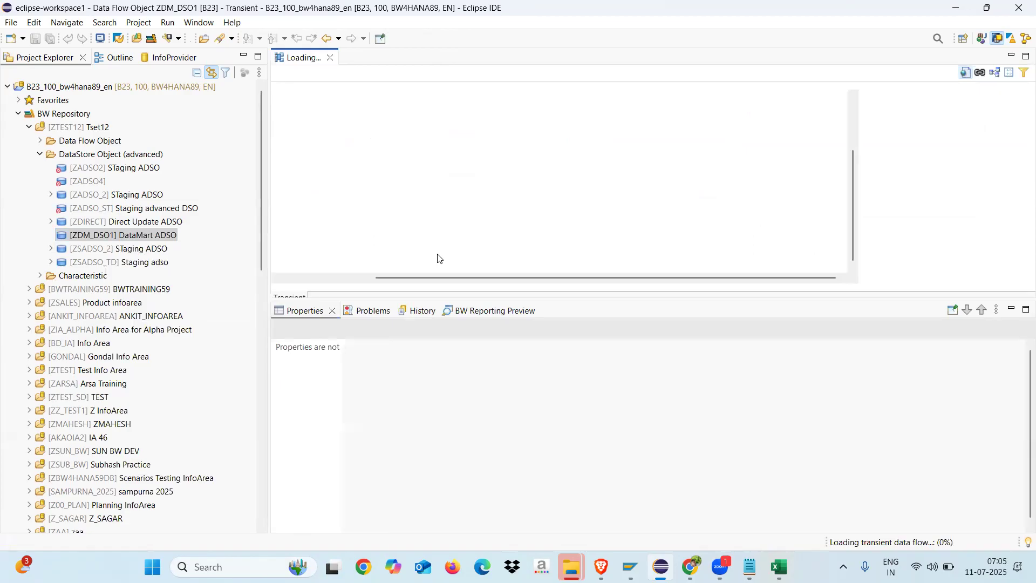
Enlarge the data flow canvas and add a DataSource node below ZDM_DSO1
left_click_drag(556, 298, 555, 460)
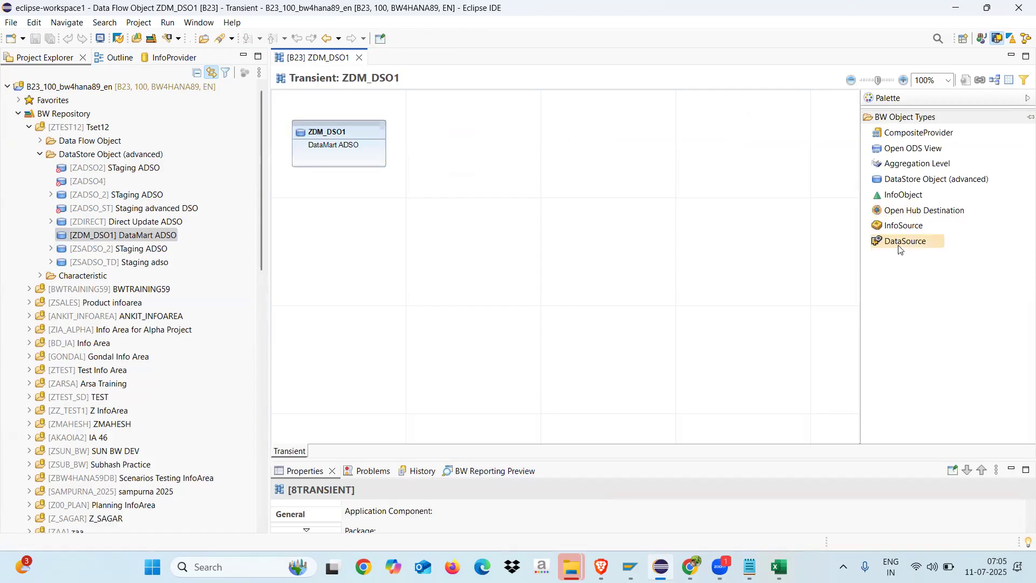
left_click_drag(322, 251, 307, 254)
key("Return")
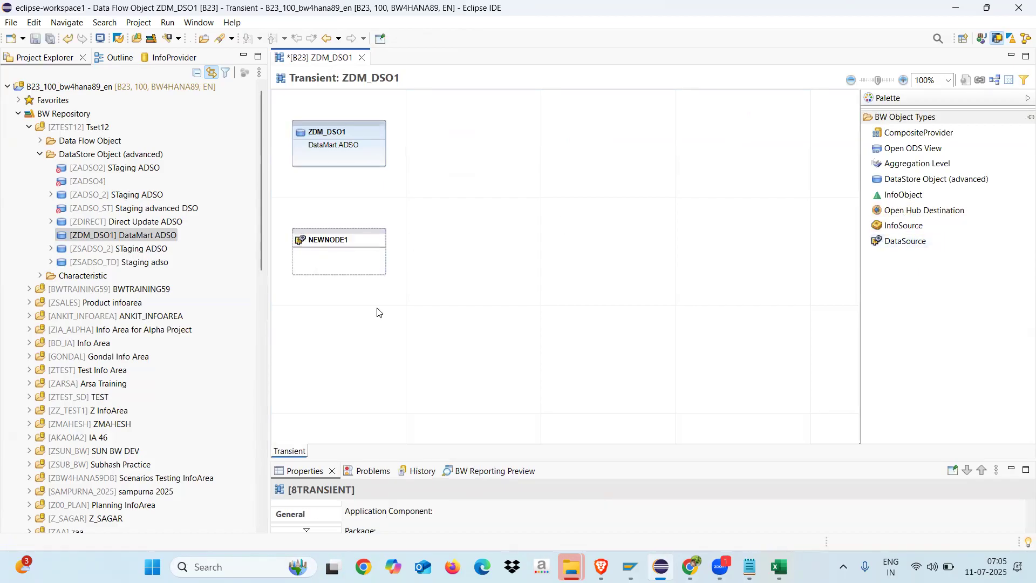
Start creating a DataSource from the new node, using source system AKAODB and no template
right_click(343, 244)
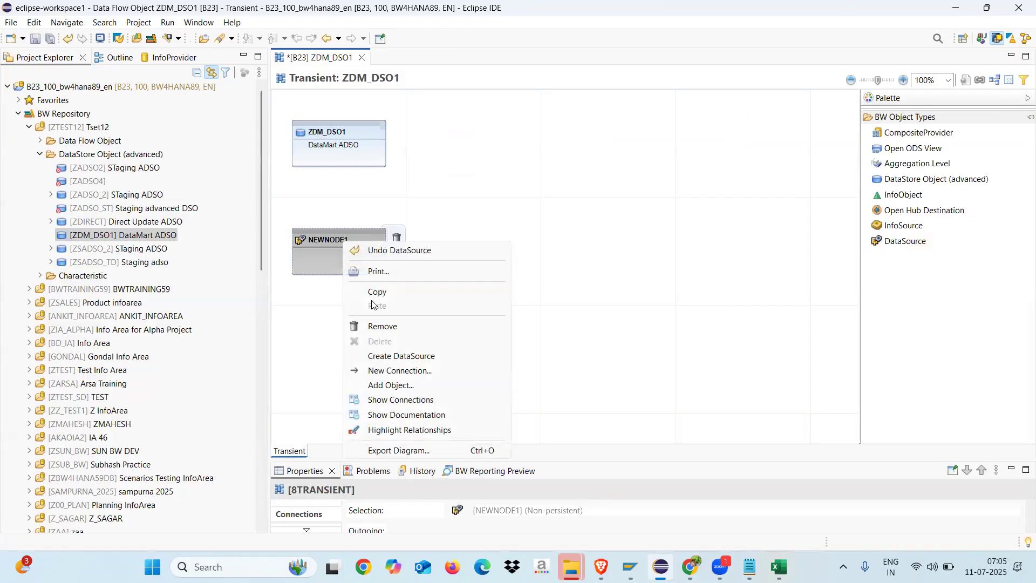
left_click(389, 357)
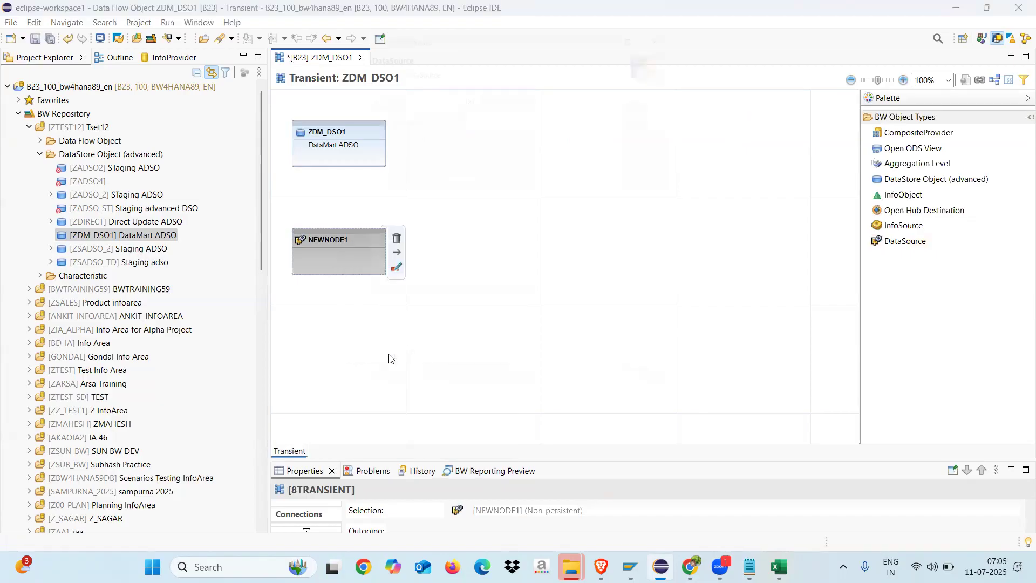
left_click(645, 108)
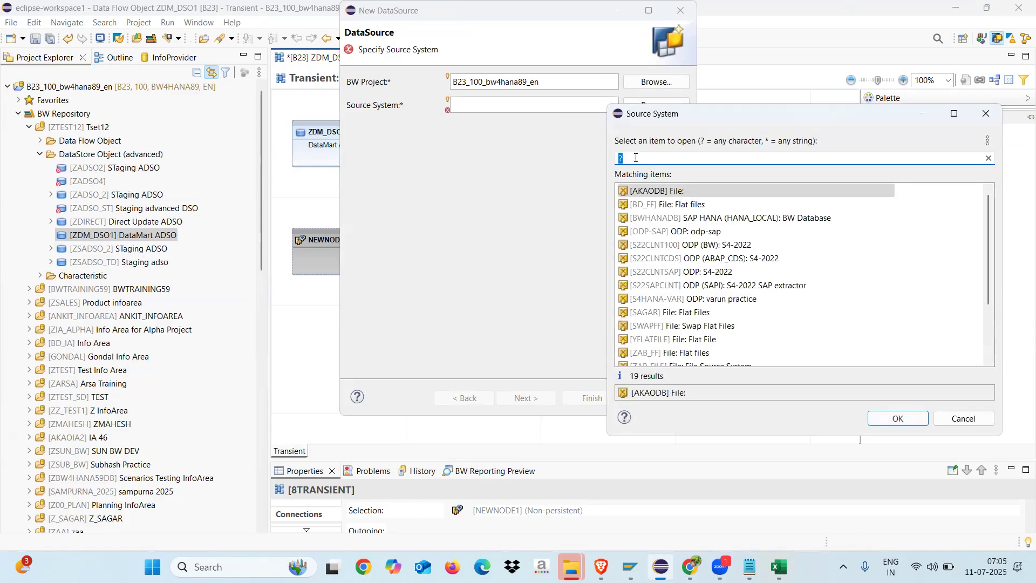
double_click(637, 190)
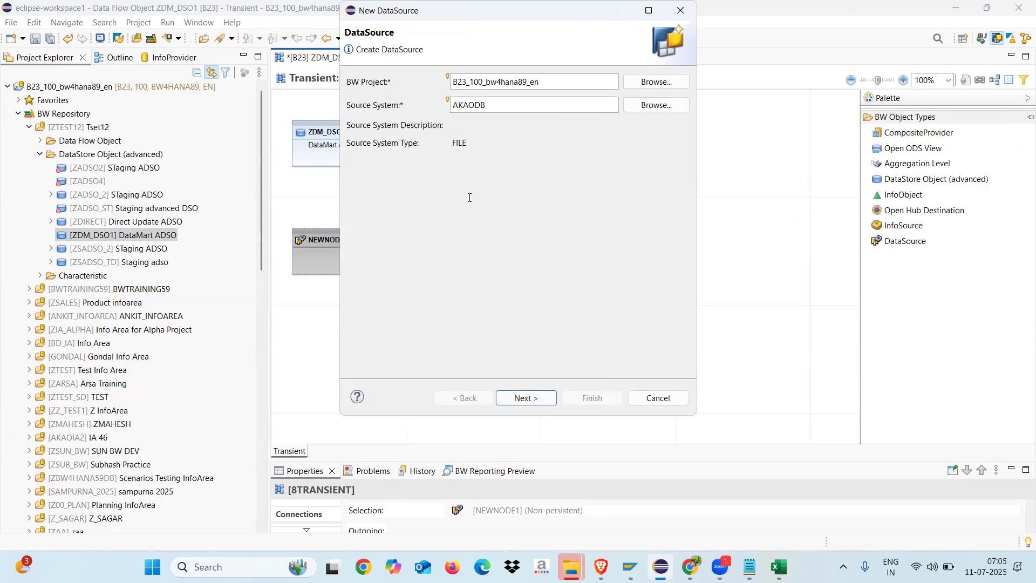
left_click(523, 397)
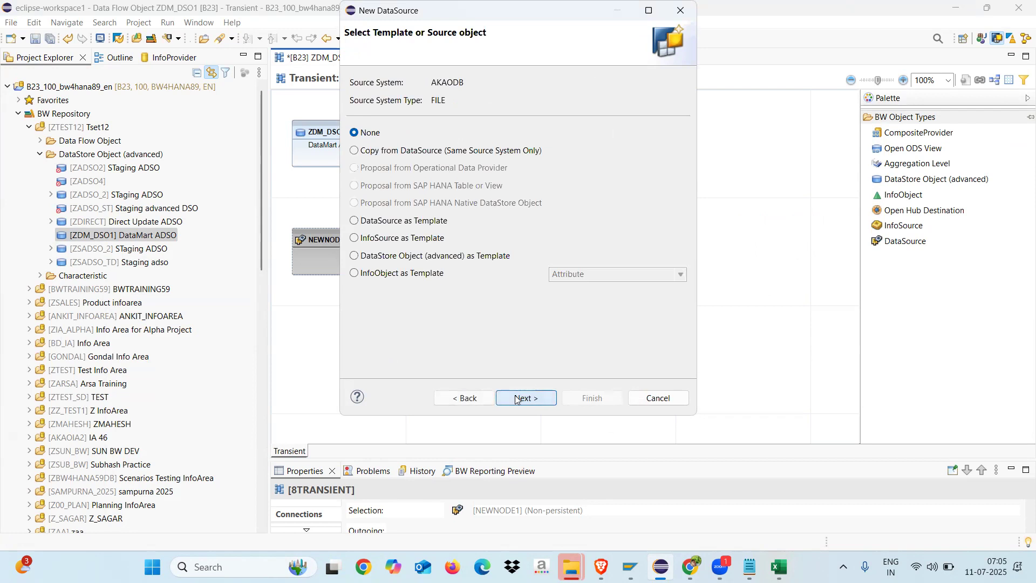
left_click(526, 399)
Assign the application component CUSTOMER to the new DataSource and name it ZDS_DATAMART
left_click(655, 152)
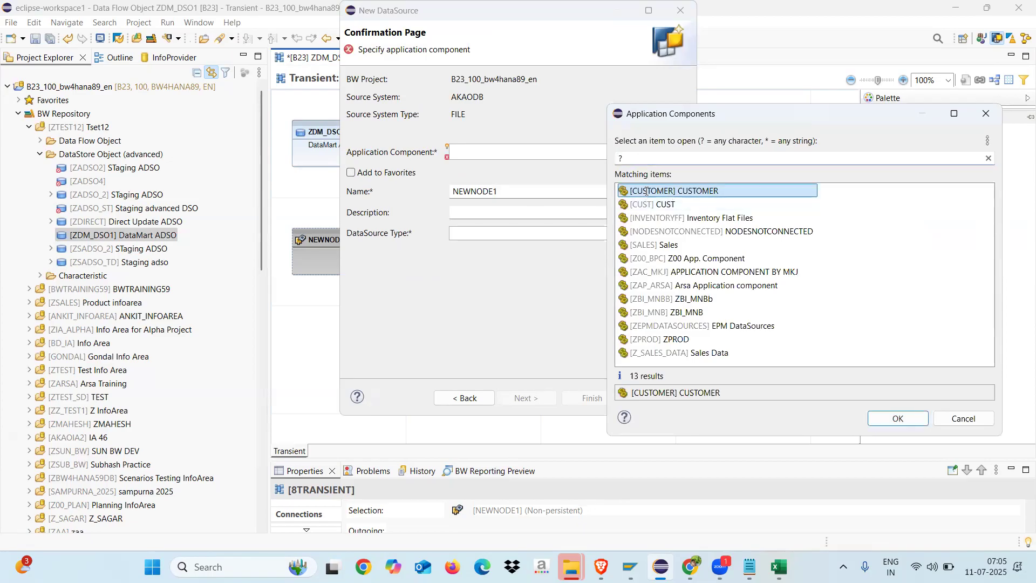
double_click(647, 191)
left_click(505, 196)
key("BackSpace")
key("BackSpace")
key("BackSpace")
key("BackSpace")
key("BackSpace")
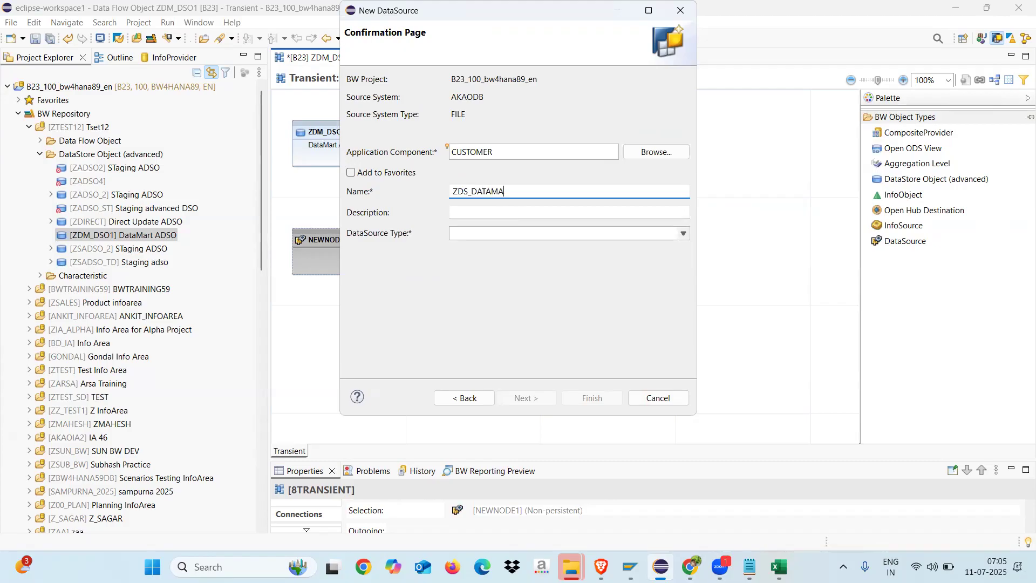
Describe the DataSource as Datamart test, set its type to Transactional Data and finish creating it
left_click(482, 210)
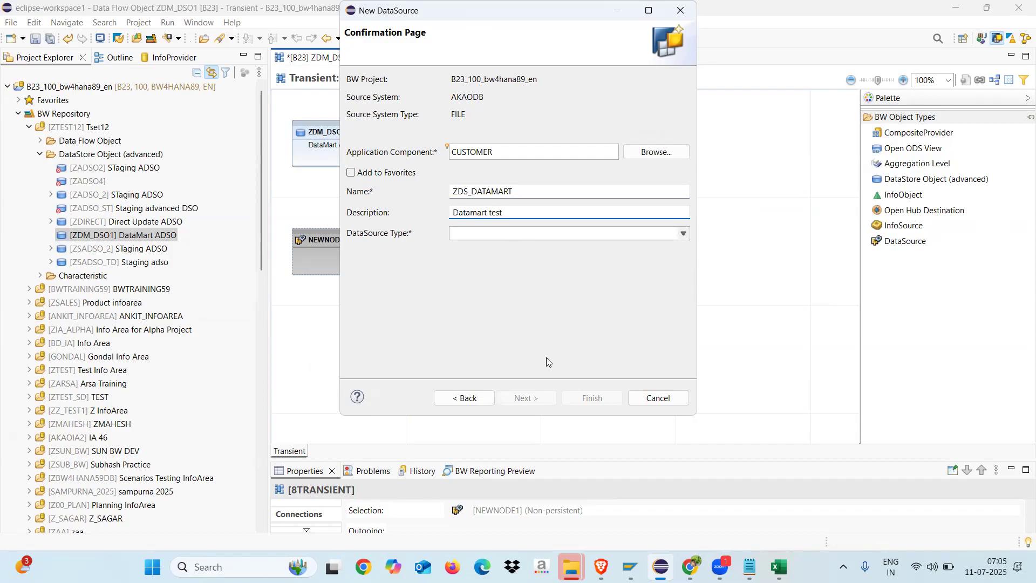
left_click(513, 235)
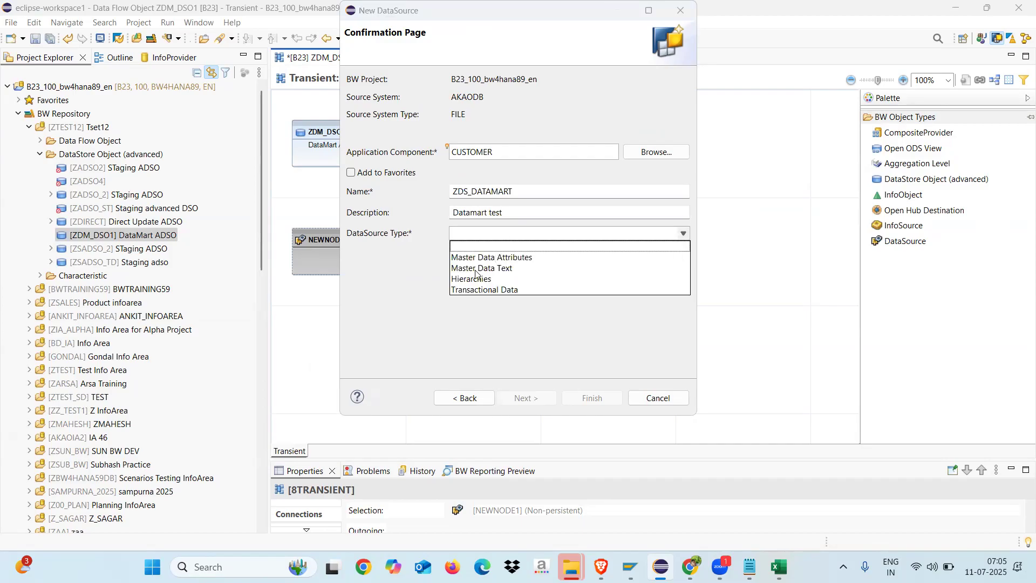
left_click(471, 289)
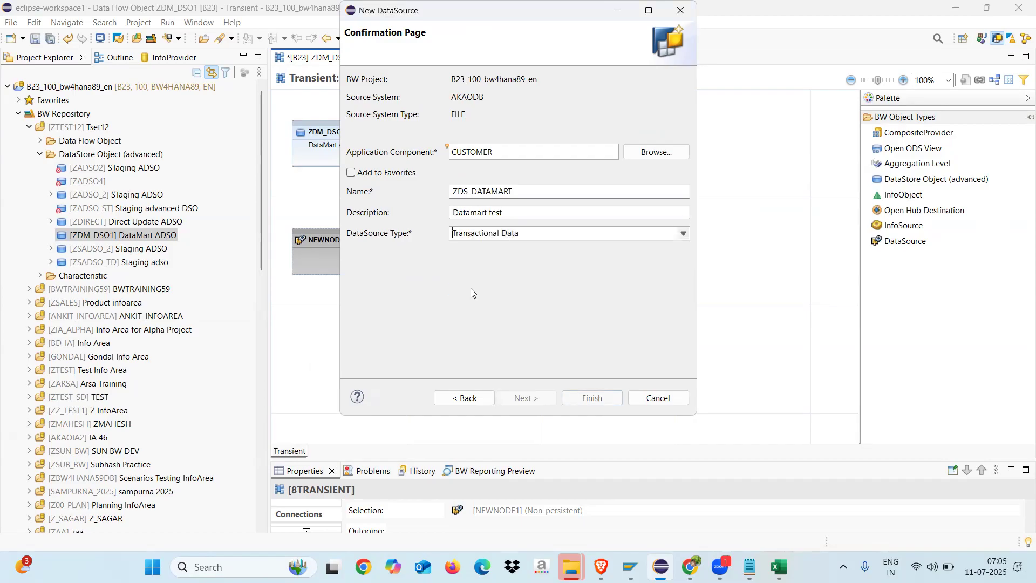
left_click(580, 398)
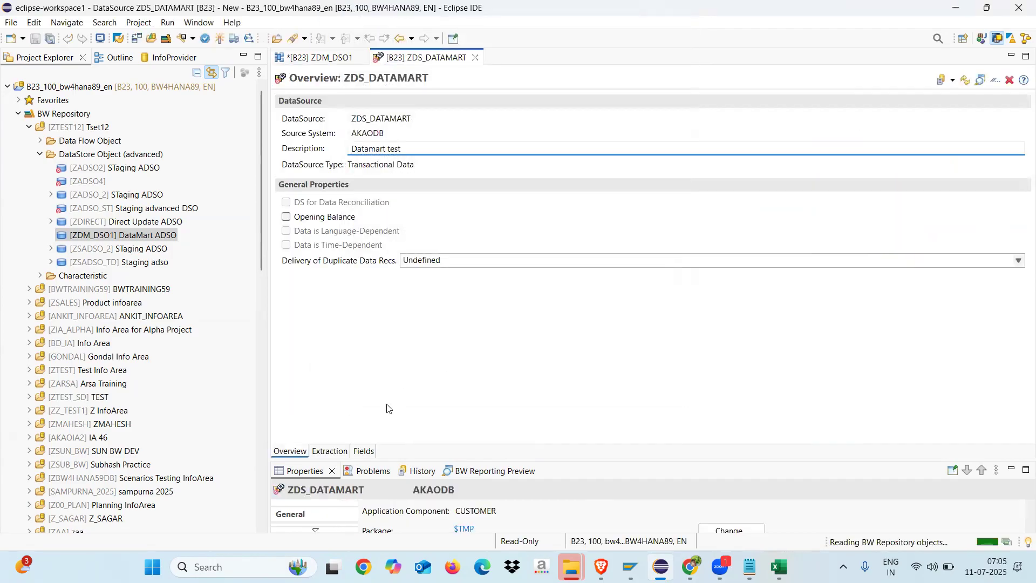
Set the extraction adapter to Load Microsoft Excel File (XLS) from Local Workstation and choose DDMARTADSO.xlsx from the Desktop as the source file
left_click(335, 450)
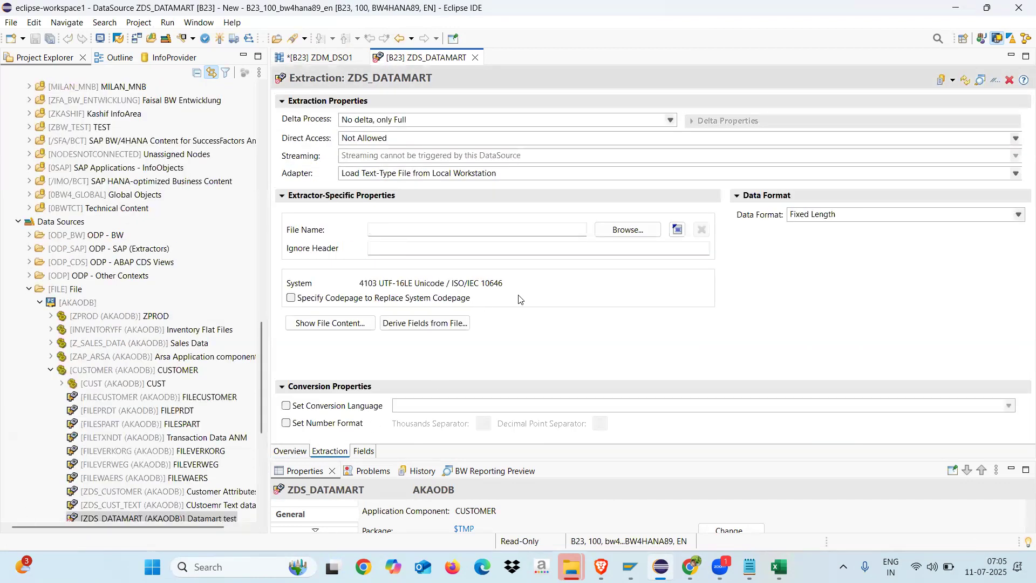
left_click(565, 173)
left_click(502, 209)
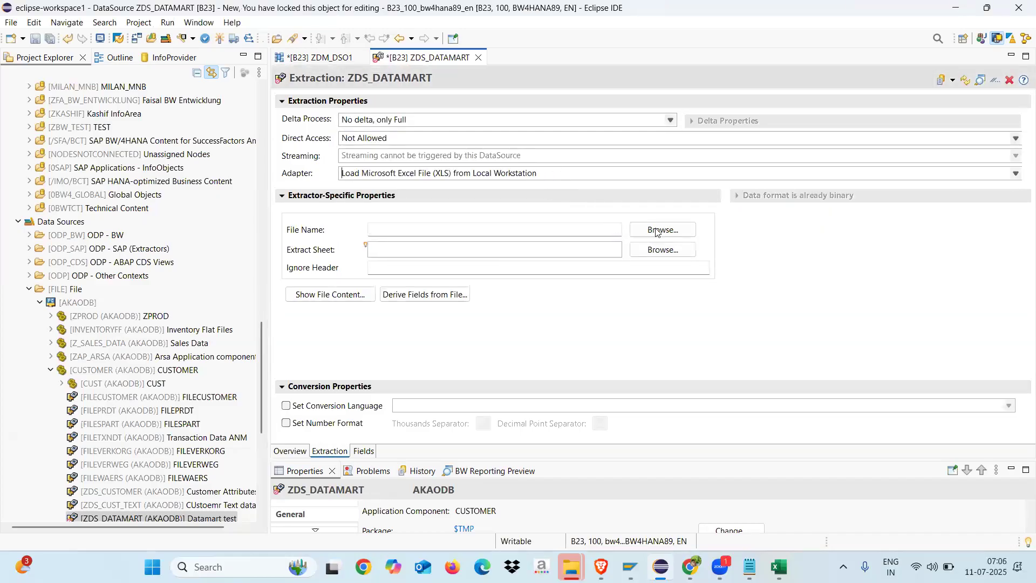
left_click(657, 231)
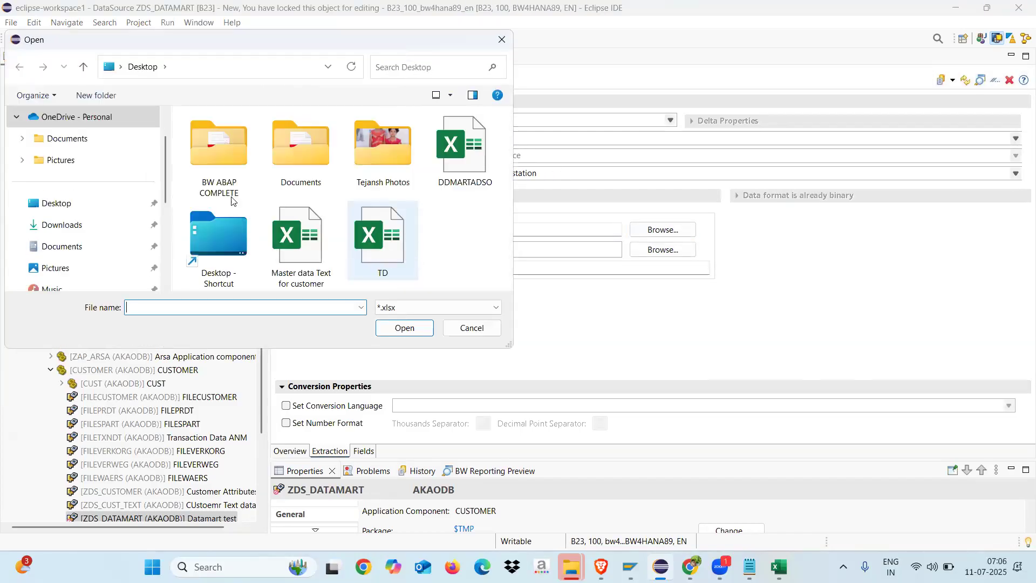
left_click(471, 152)
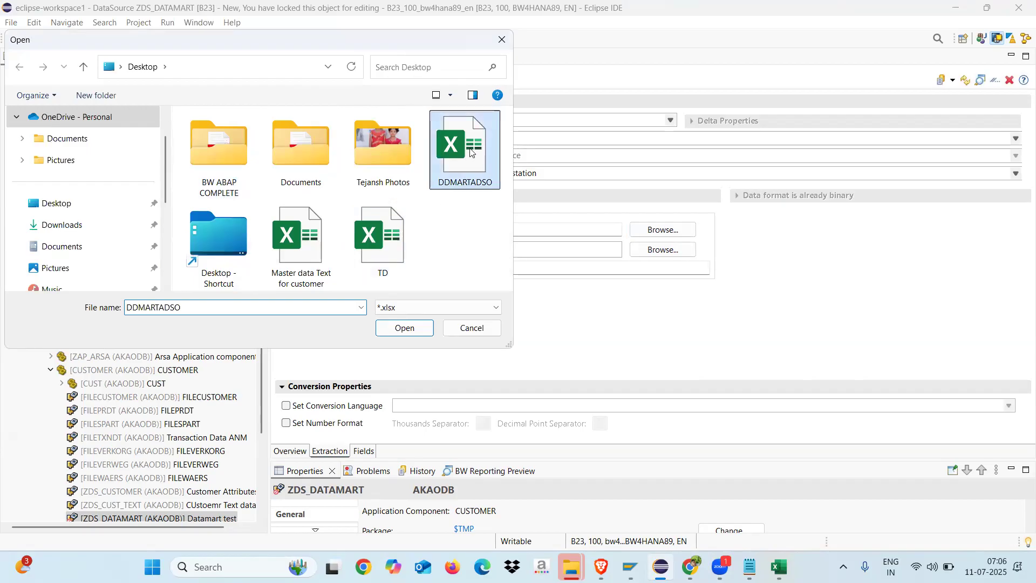
double_click(471, 152)
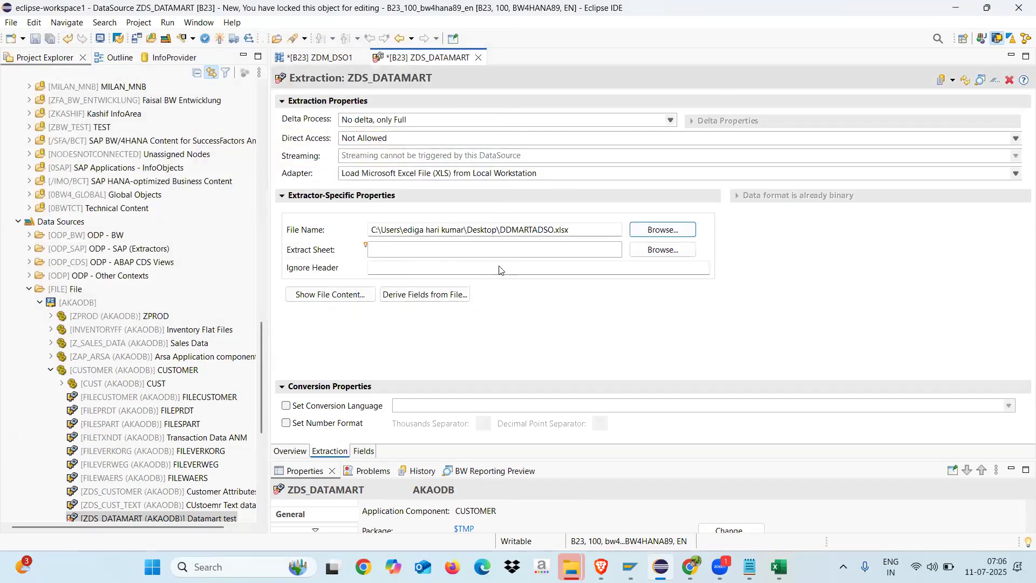
Close the DDMARTADSO workbook in Excel, and back in Eclipse set the extract sheet to Sheet2 with 1 ignored header row
left_click(779, 567)
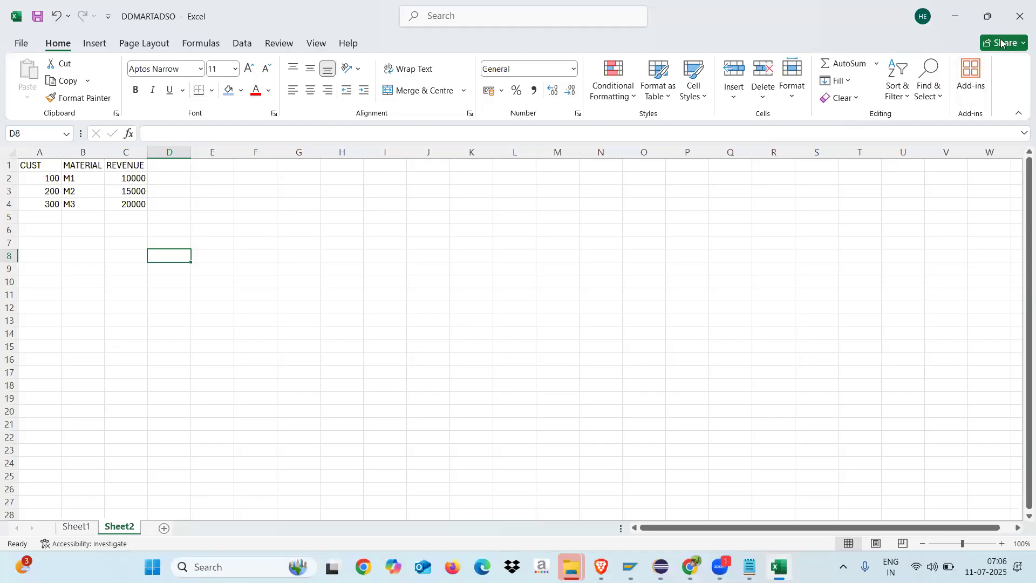
left_click(1020, 16)
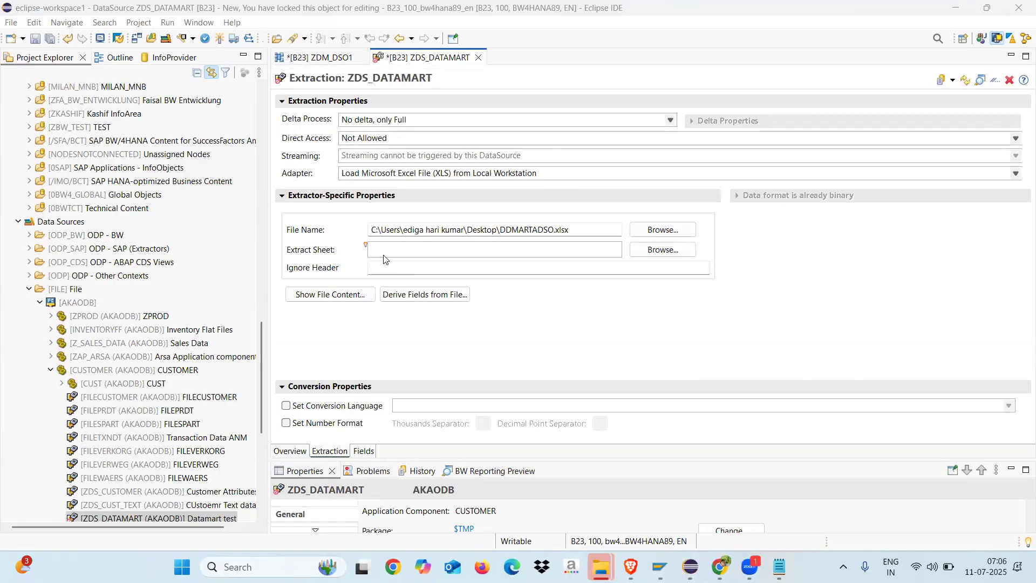
left_click(662, 250)
double_click(288, 200)
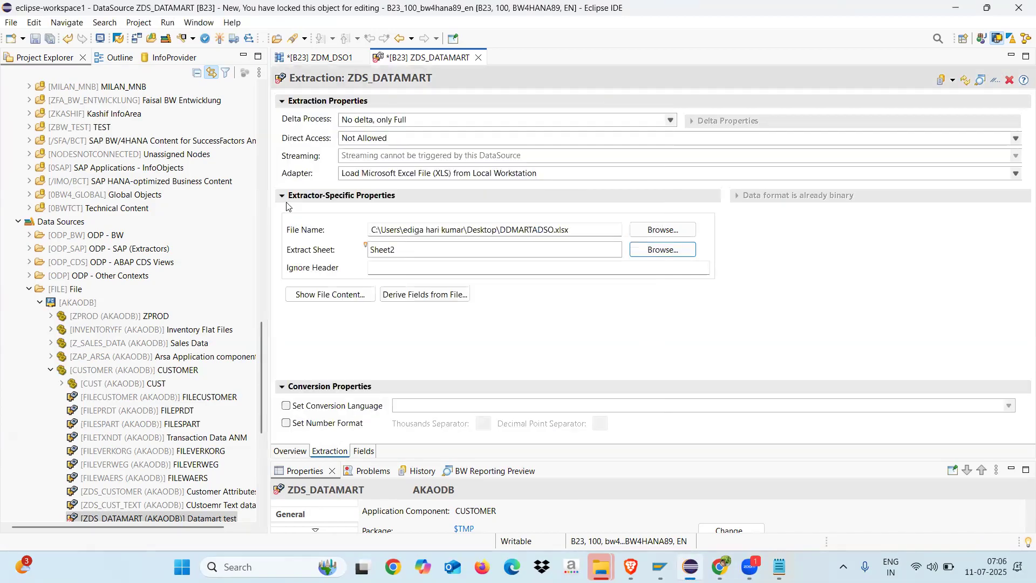
left_click(416, 268)
type("1")
Show the source file's content in Excel to check the sample data, and close the workbook again
left_click(353, 295)
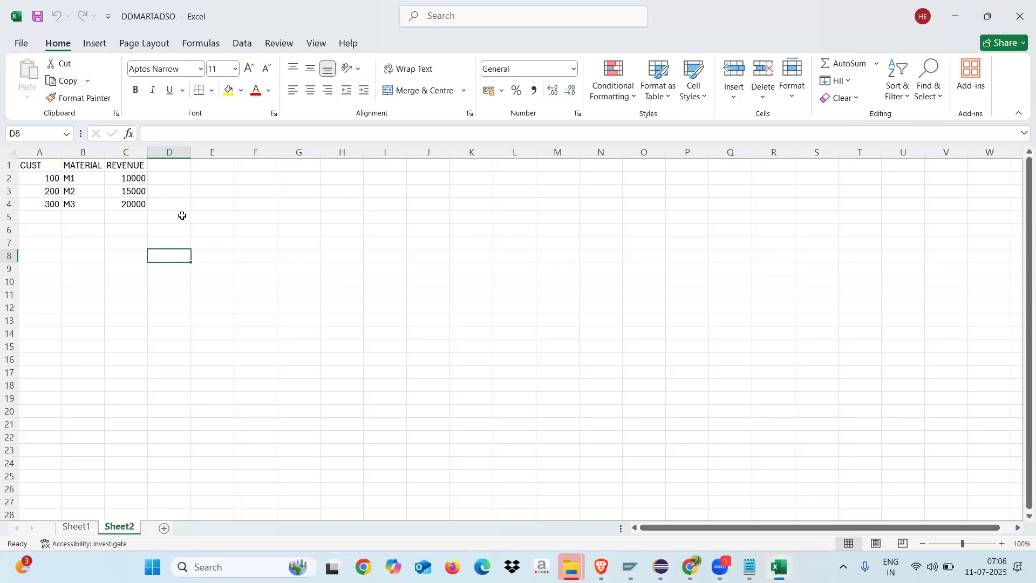
left_click(182, 215)
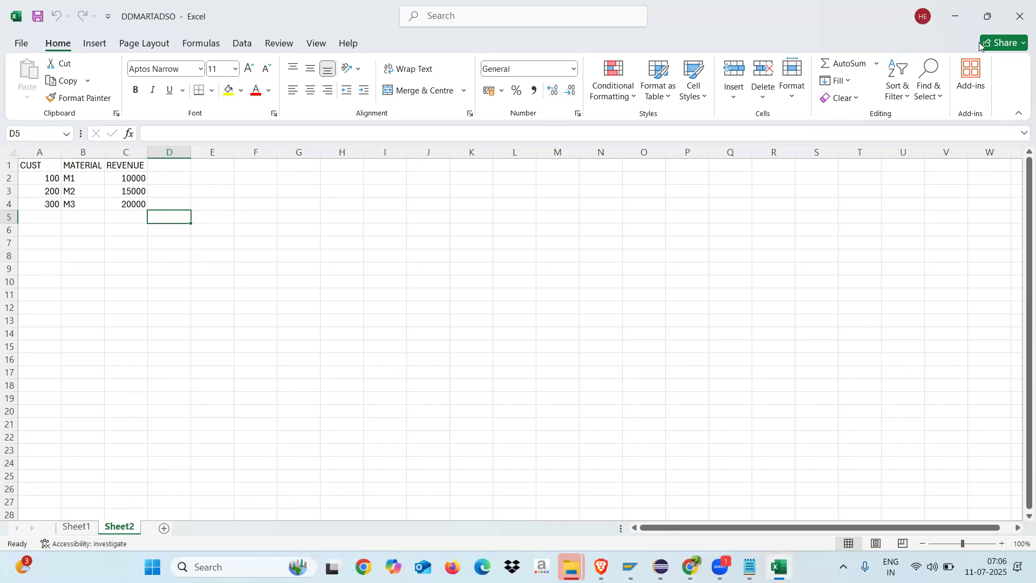
left_click(1020, 17)
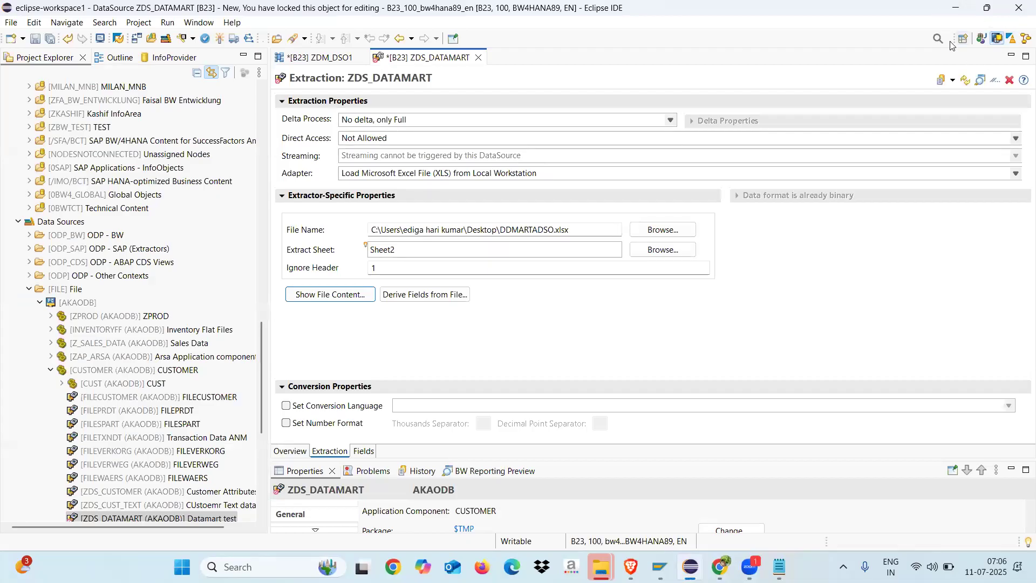
Derive the DataSource fields from the file, accepting all proposals for CUST, MATERIAL and REVENUE
left_click(439, 294)
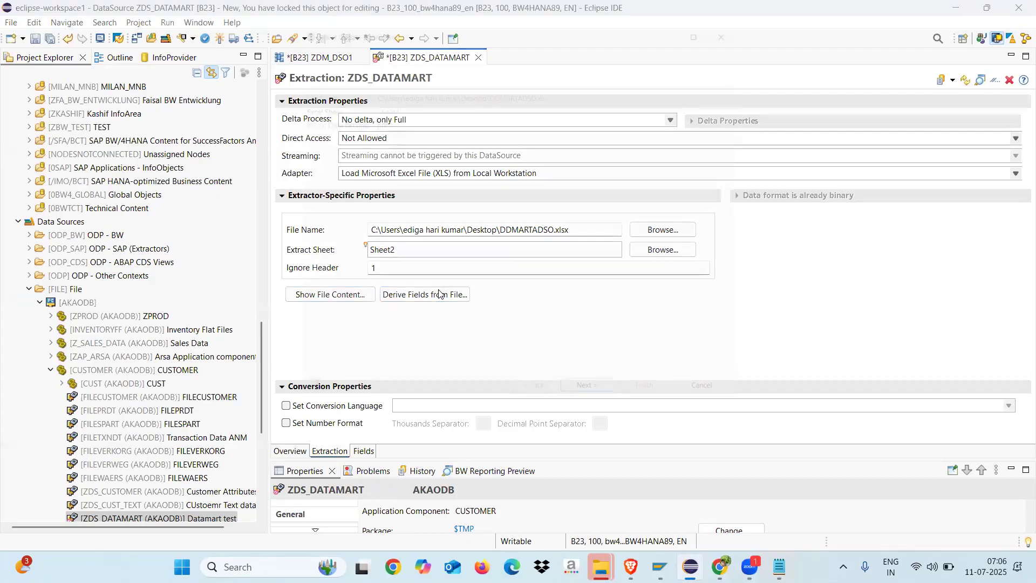
left_click(599, 410)
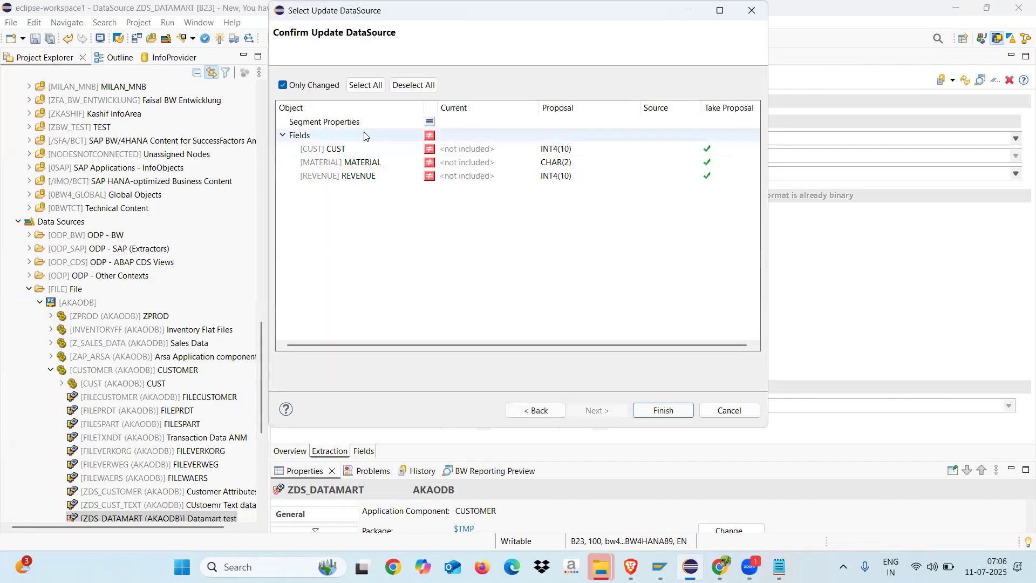
left_click(371, 89)
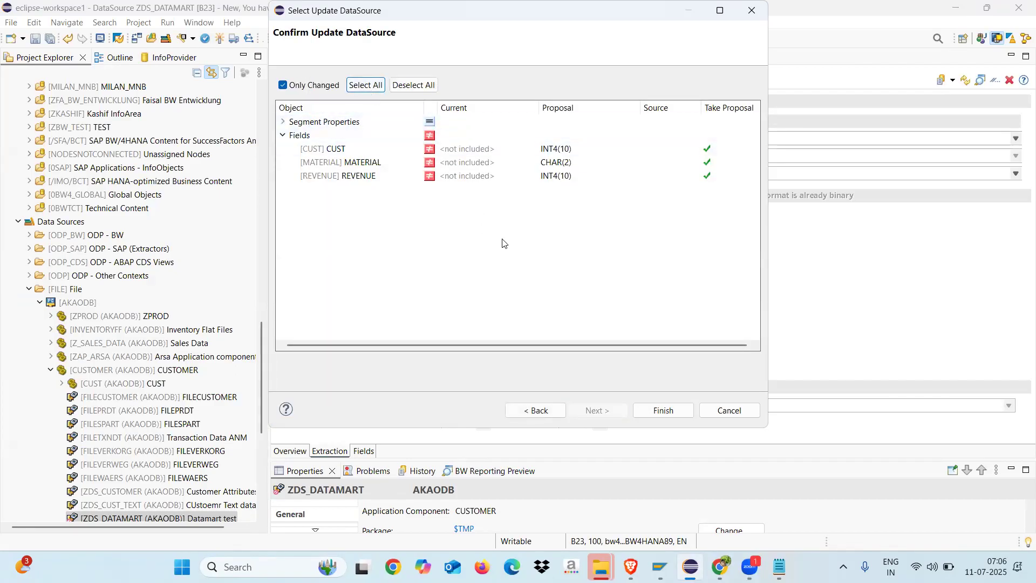
left_click(663, 412)
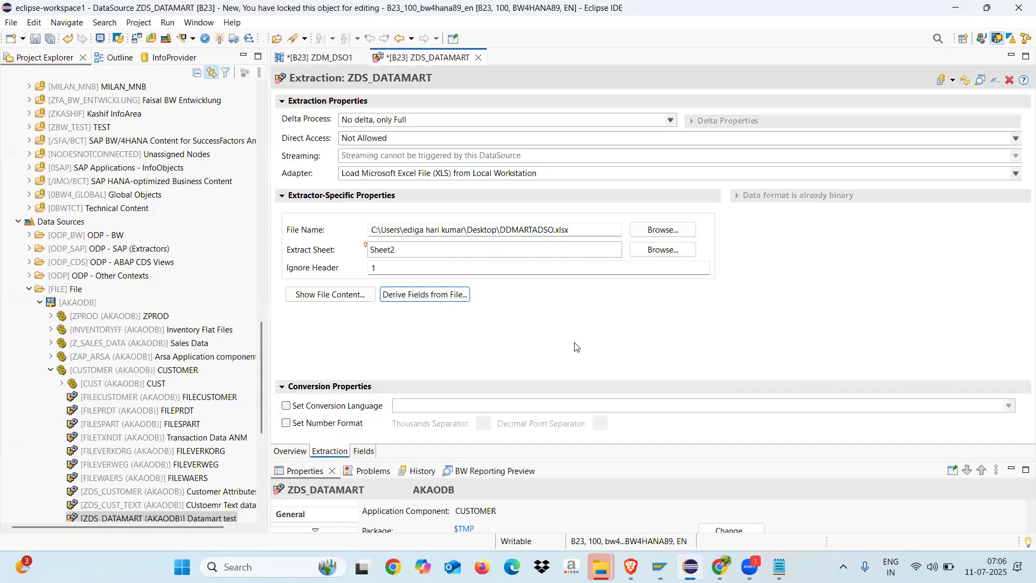
Change the data type of the DataSource field CUST to CHAR
left_click(362, 451)
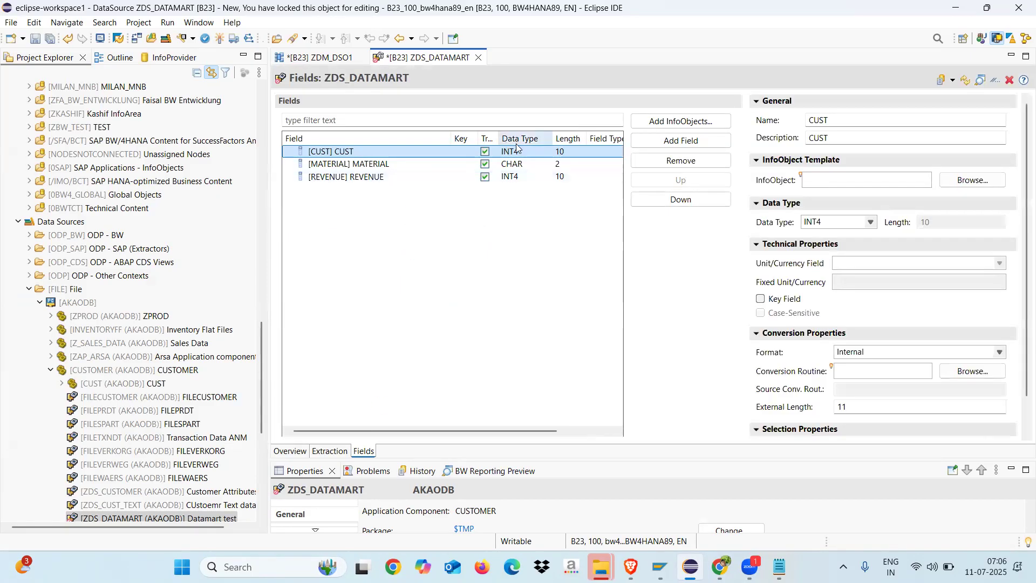
left_click(833, 222)
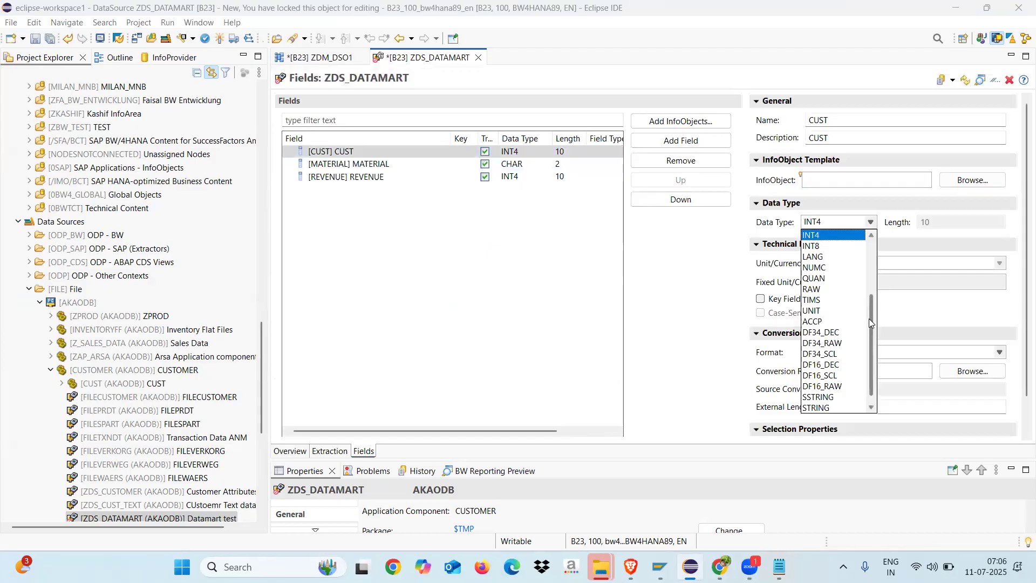
right_click(873, 254)
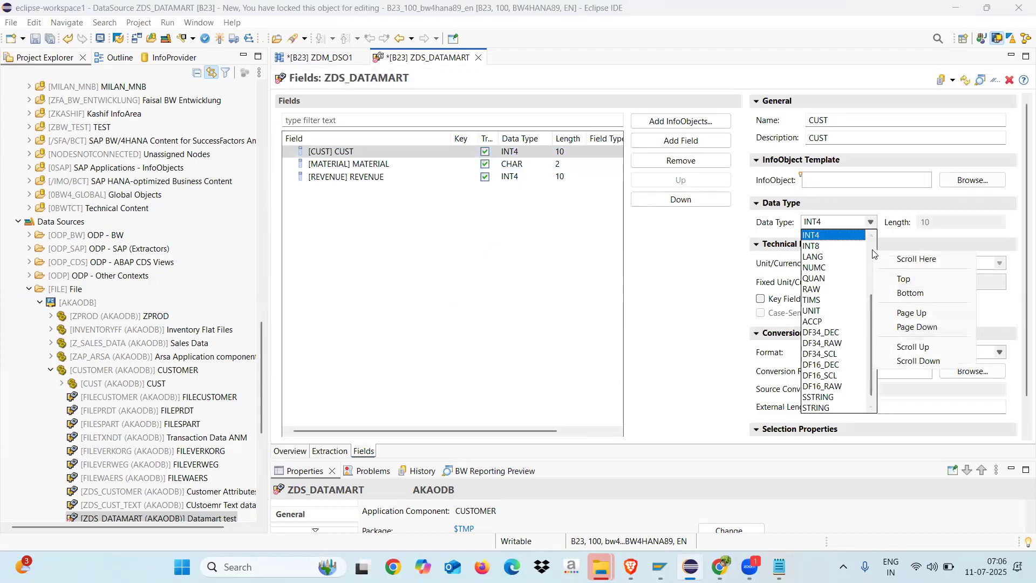
left_click(873, 247)
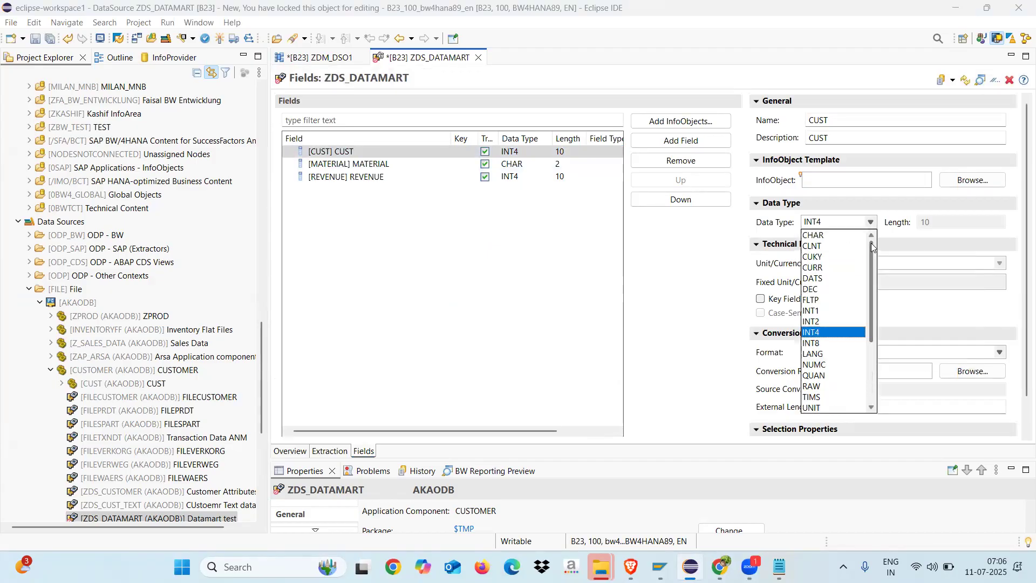
left_click(820, 236)
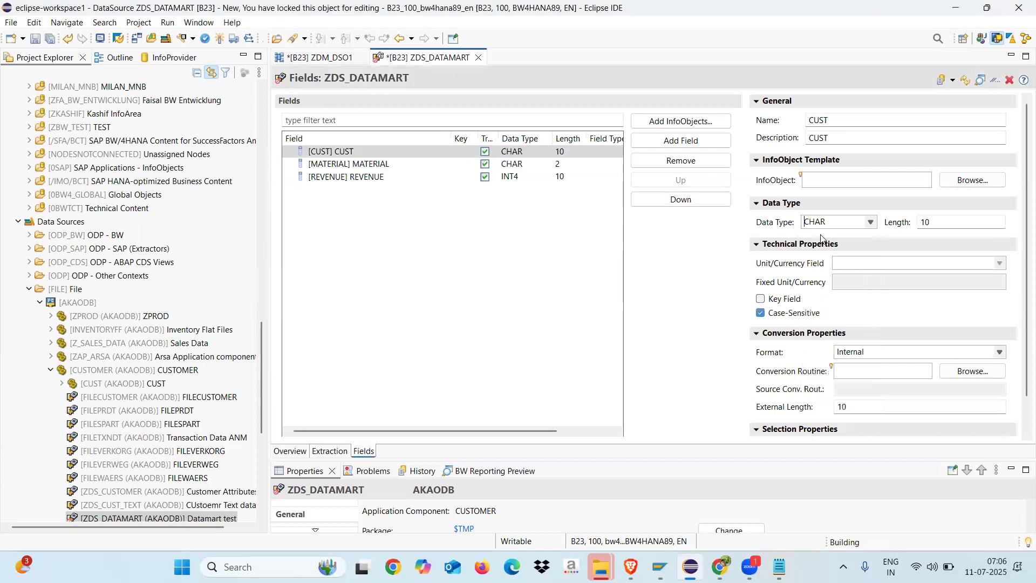
Change the data type of the REVENUE field to DEC and activate the DataSource ZDS_DATAMART
left_click(524, 165)
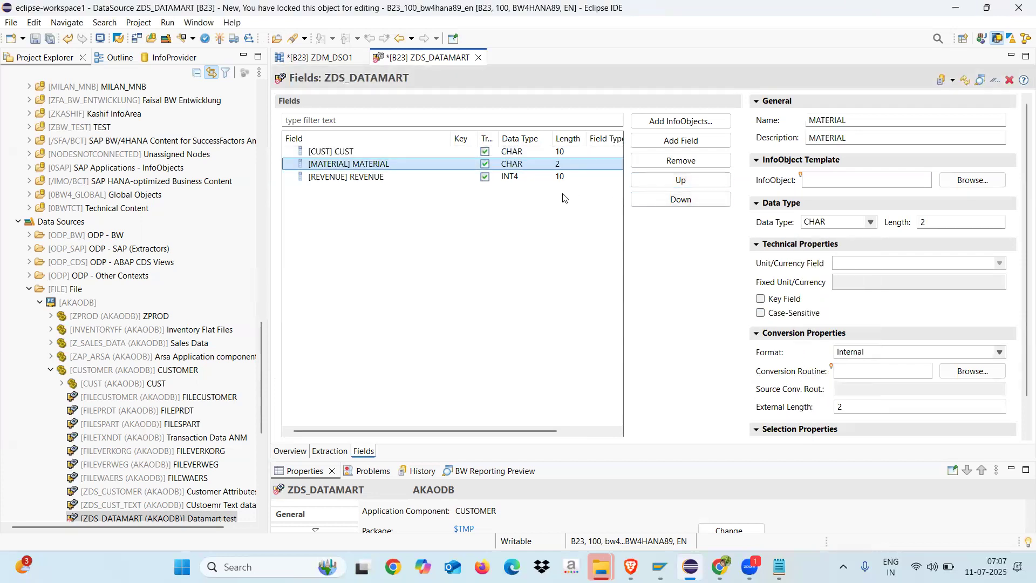
left_click(562, 177)
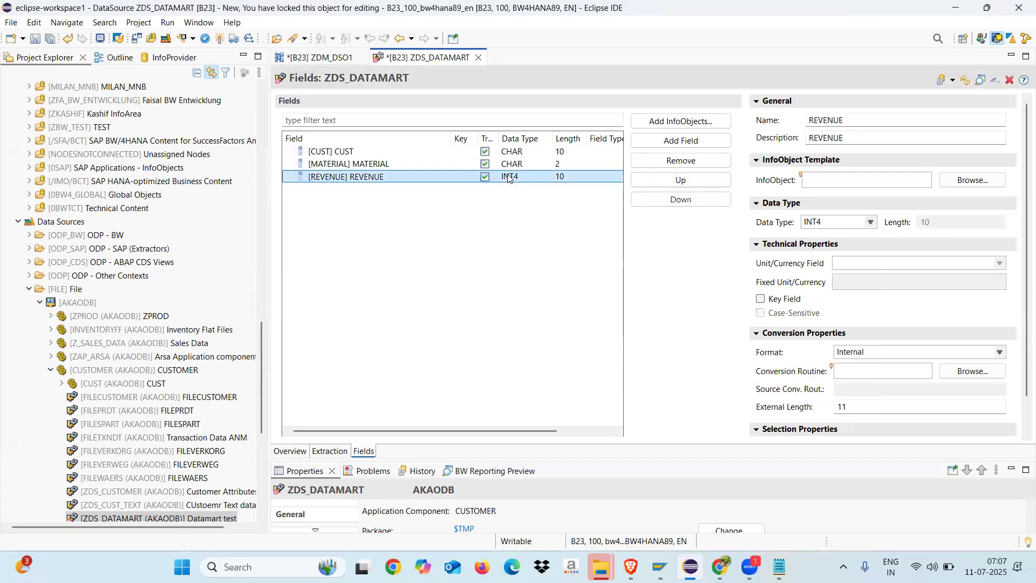
left_click(871, 222)
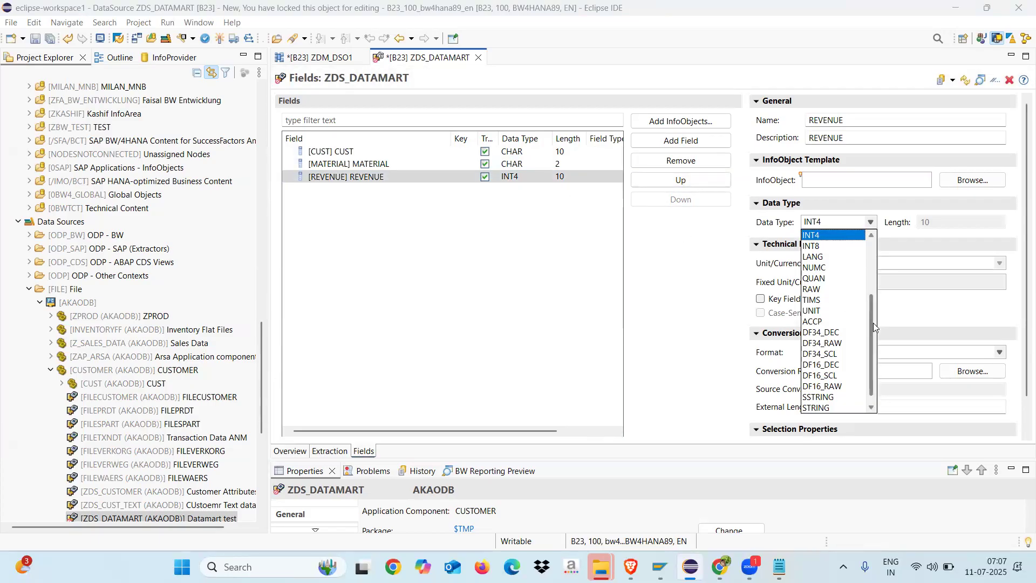
right_click(874, 269)
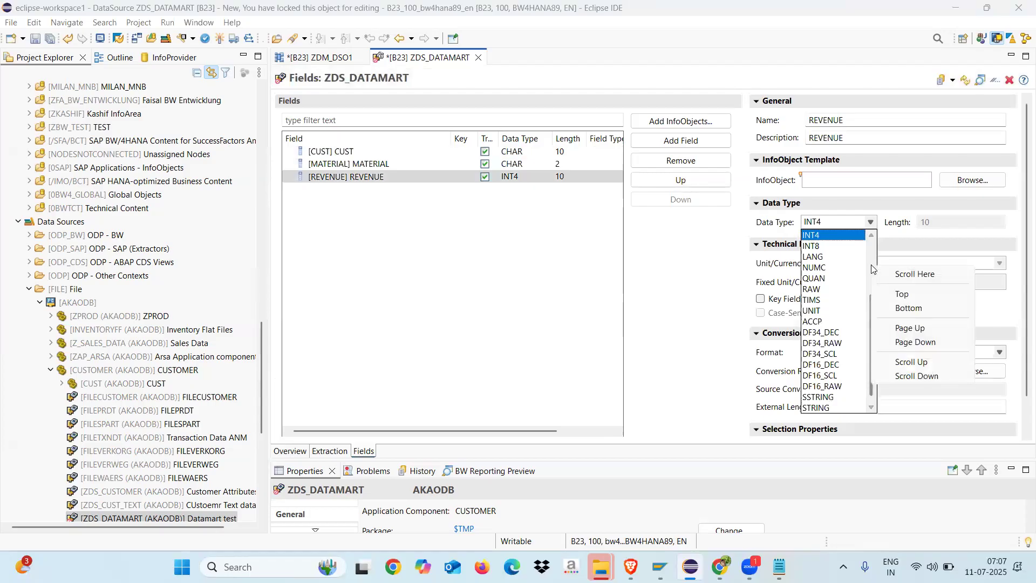
left_click(902, 293)
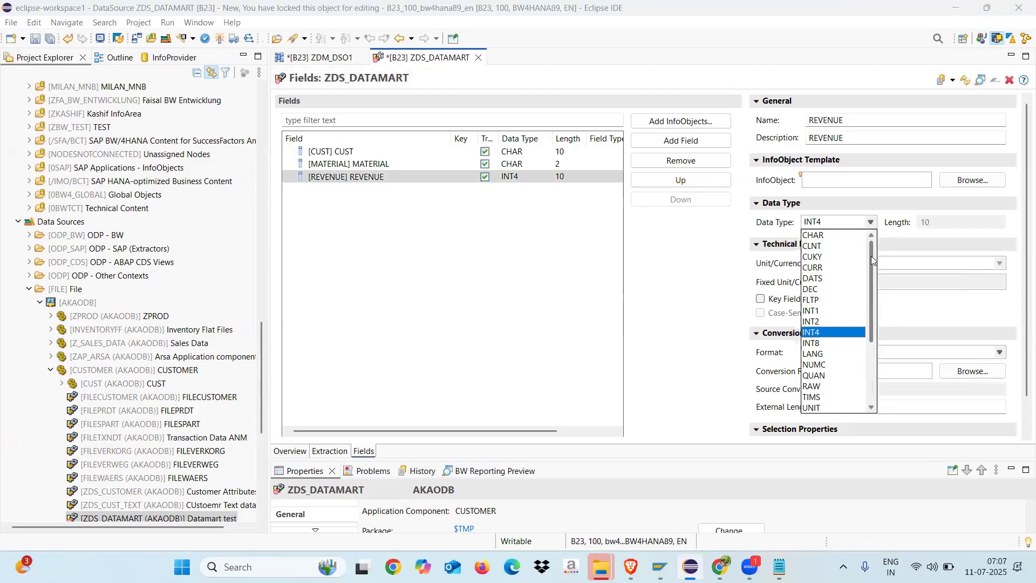
left_click(815, 291)
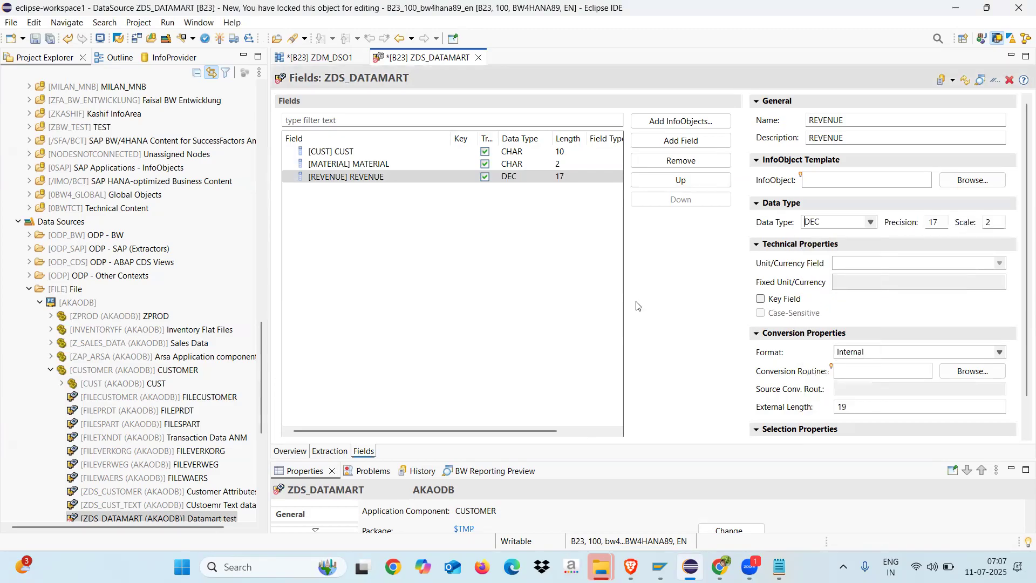
left_click(512, 313)
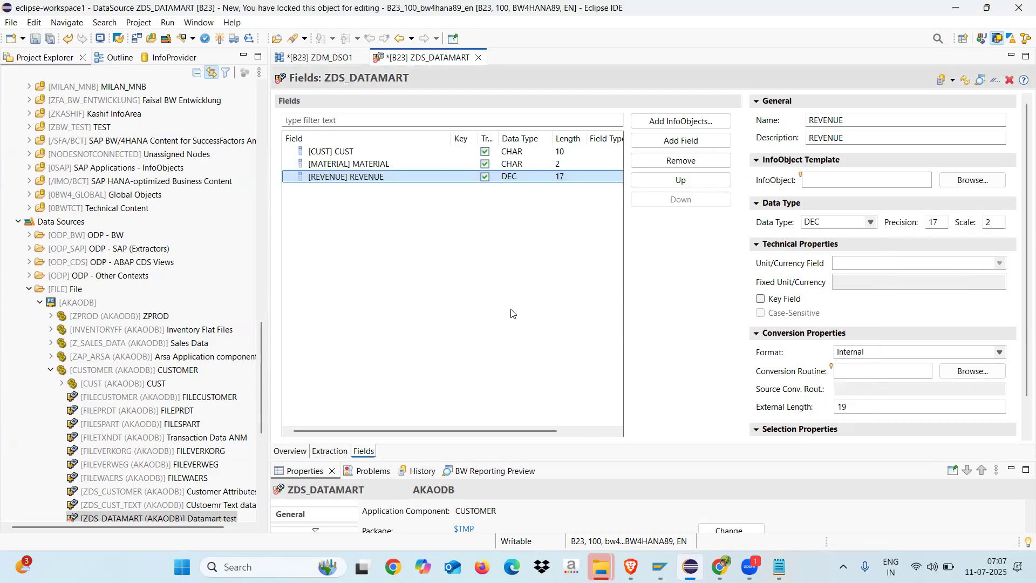
left_click(221, 39)
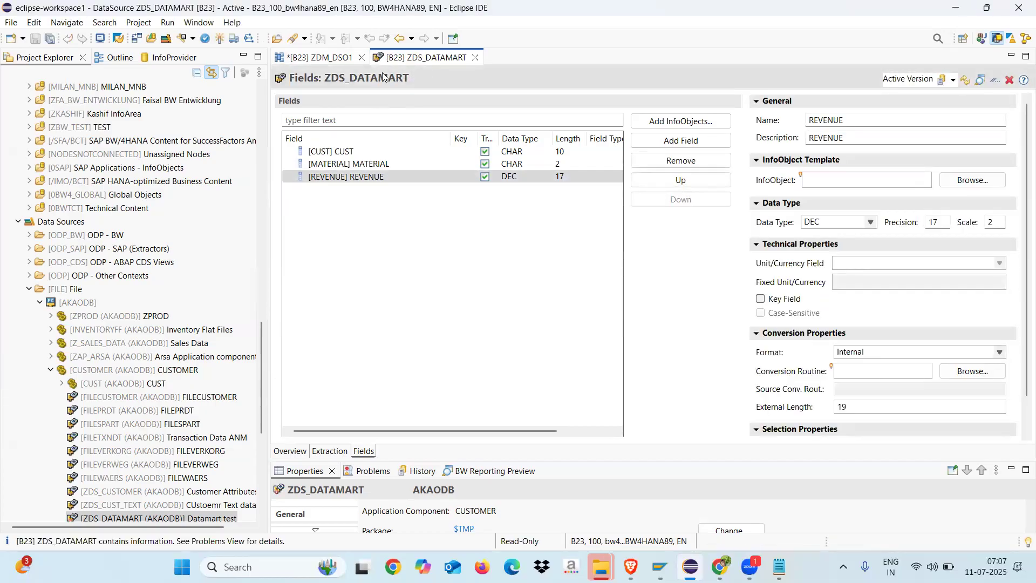
Connect ZDS_DATAMART to ZDM_DSO1 in the data flow and create the transformation between them
left_click(318, 57)
mouse_move(326, 232)
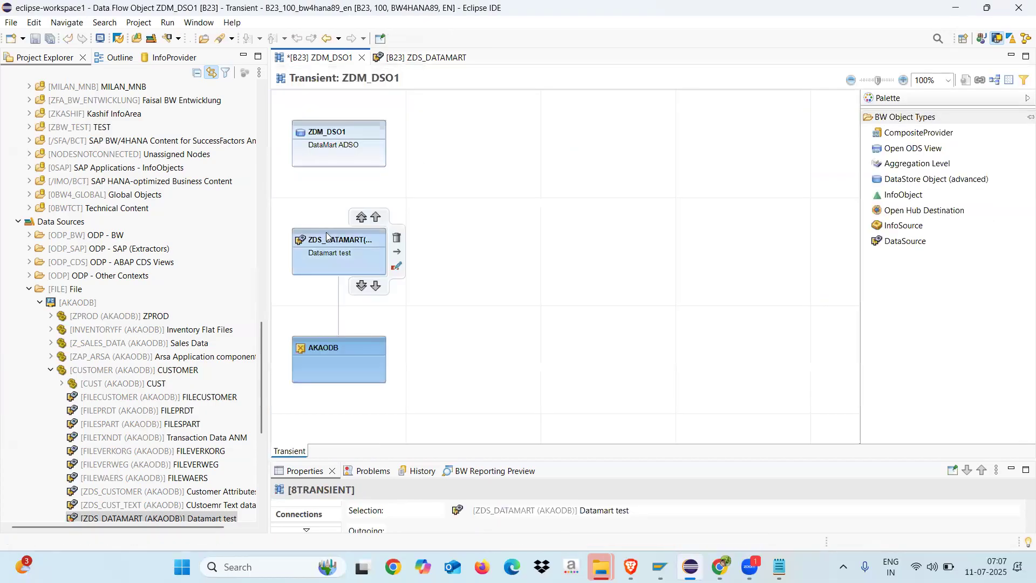
left_click_drag(327, 233, 330, 158)
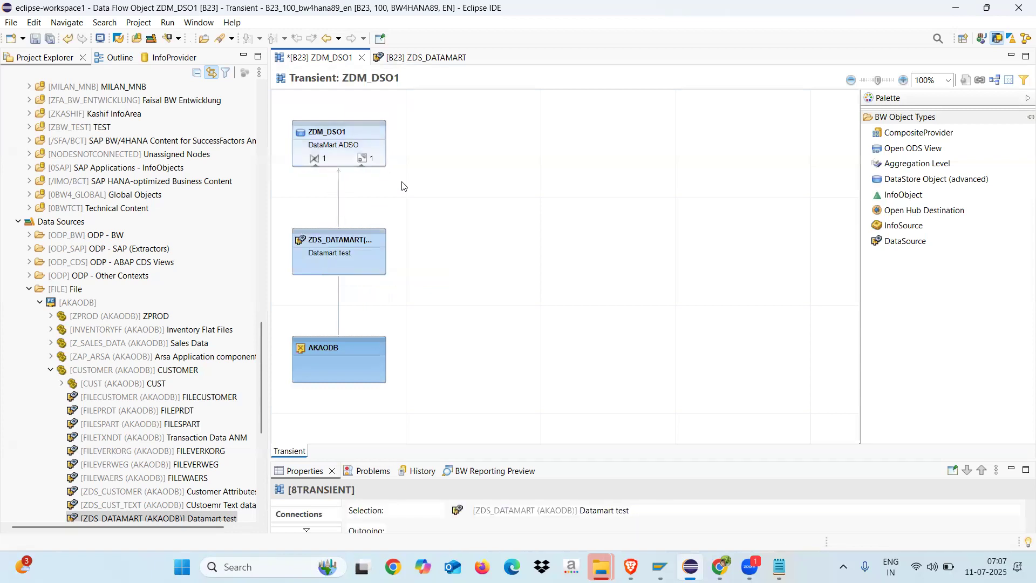
right_click(318, 162)
left_click(368, 169)
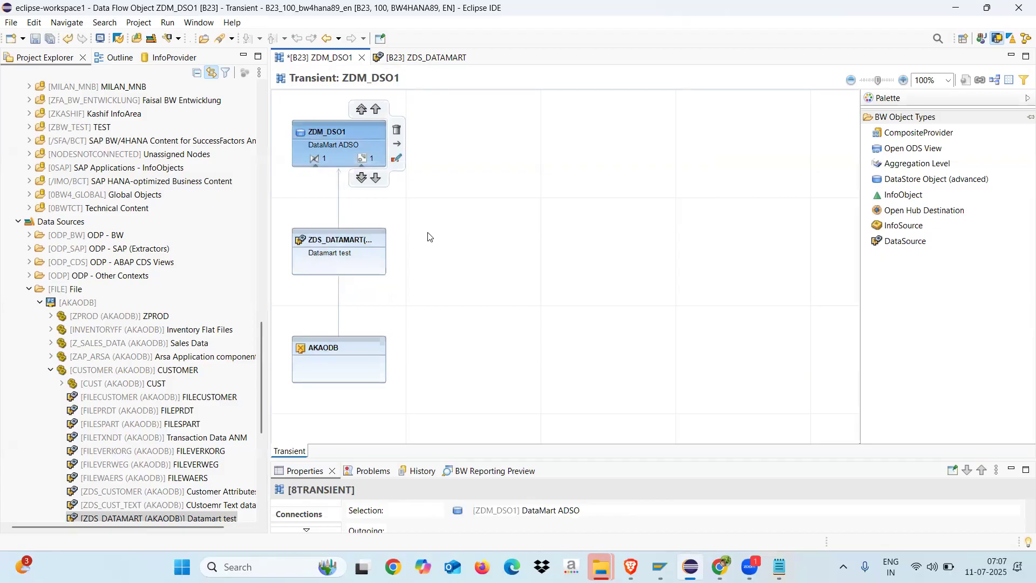
left_click(562, 371)
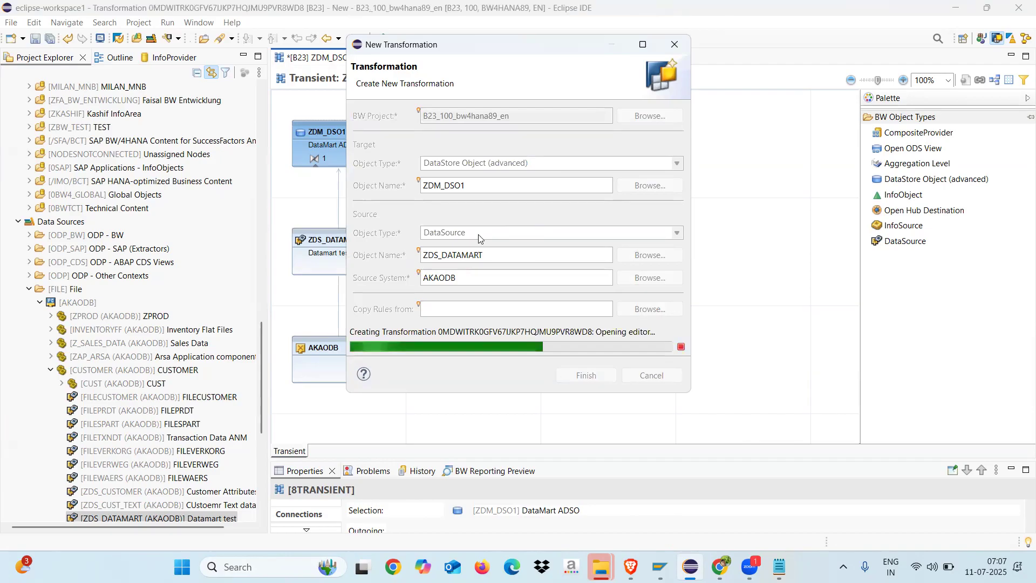
Open the transformation's rules, activate the transformation and widen the Key column of the target field list
left_click(323, 452)
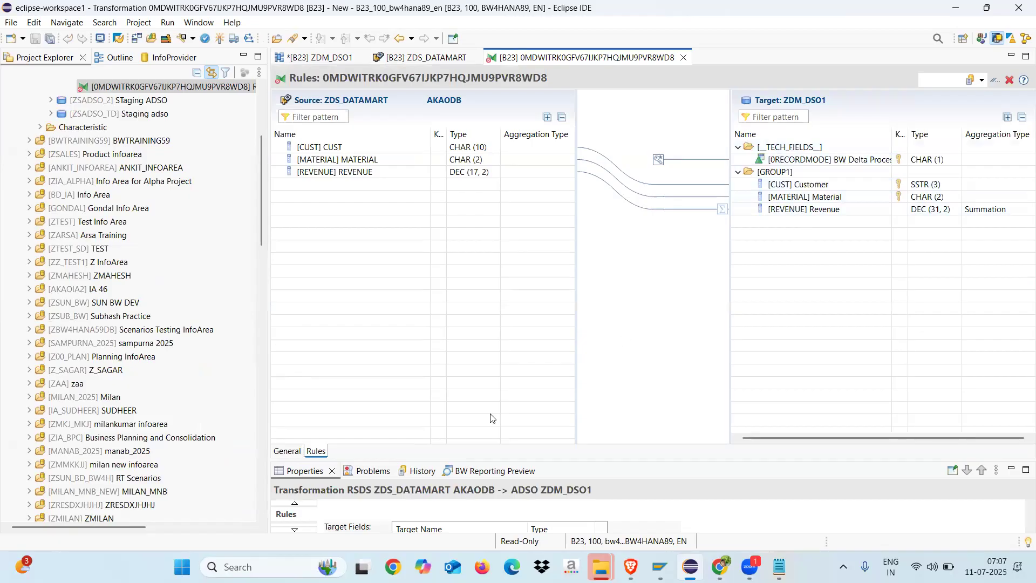
left_click(220, 40)
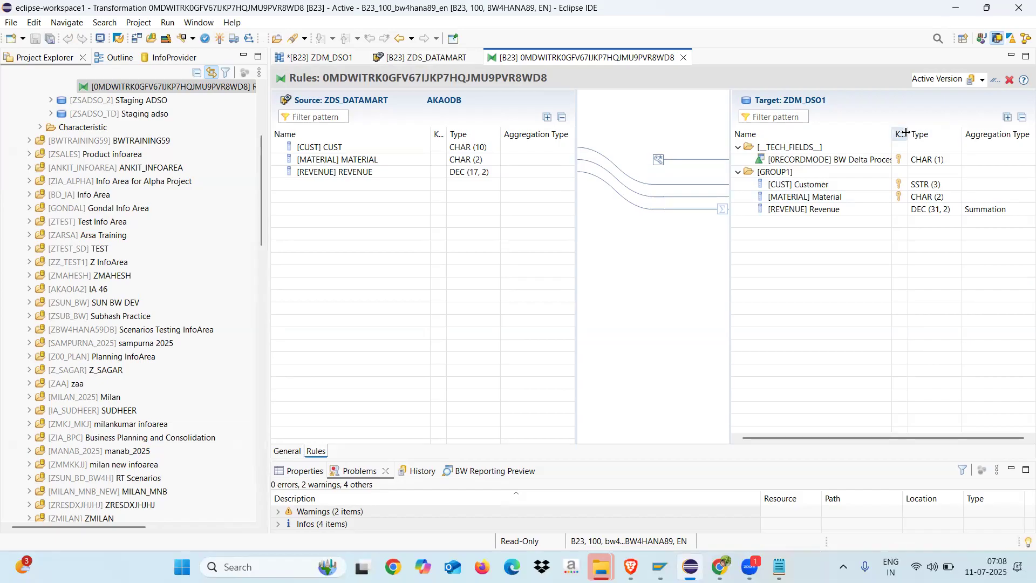
left_click_drag(908, 133, 938, 132)
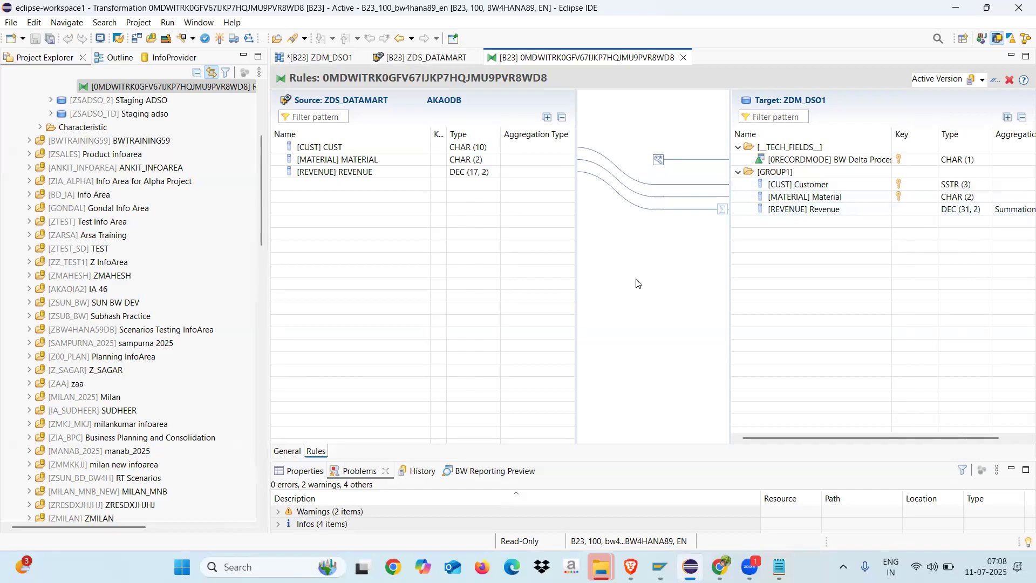
Create the data transfer process from DataSource ZDS_DATAMART to ADSO ZDM_DSO1 in the data flow and activate it
left_click_drag(731, 274, 683, 273)
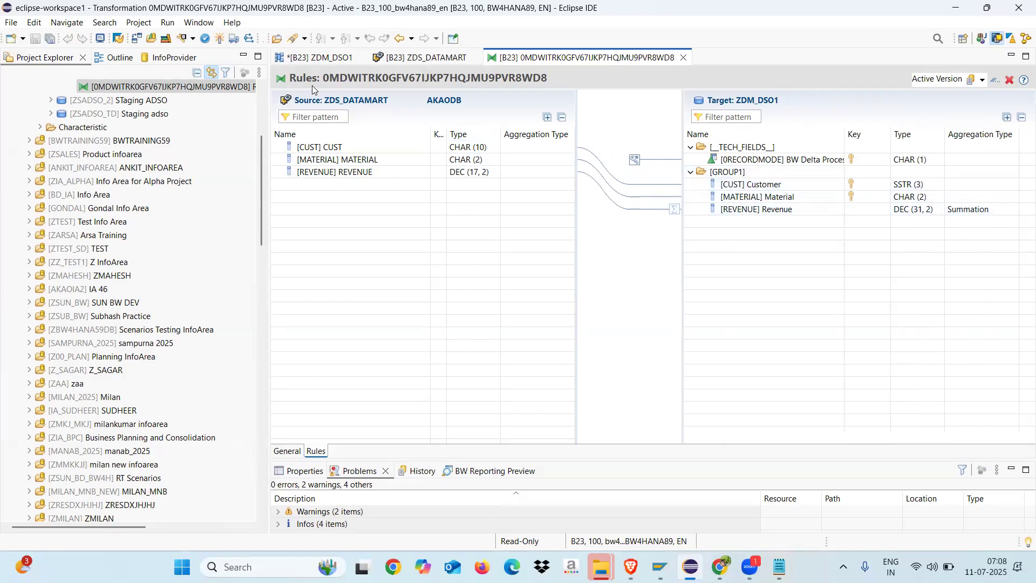
left_click(319, 58)
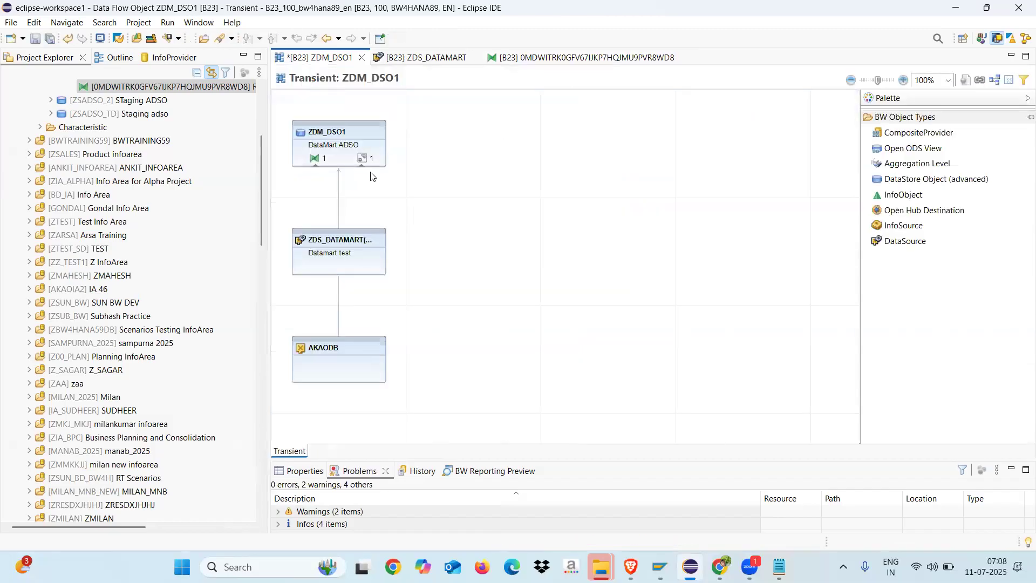
left_click(364, 162)
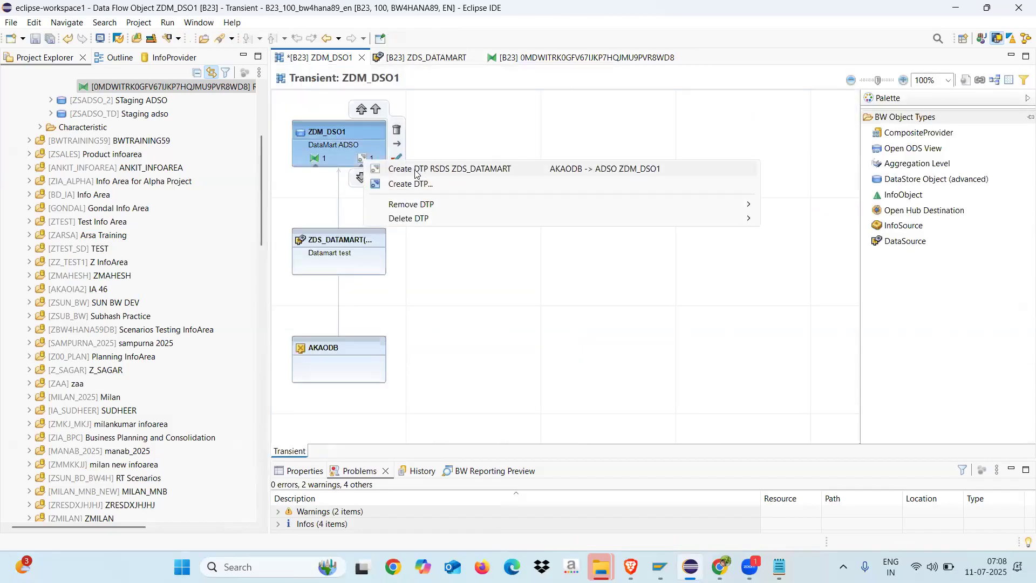
left_click(416, 172)
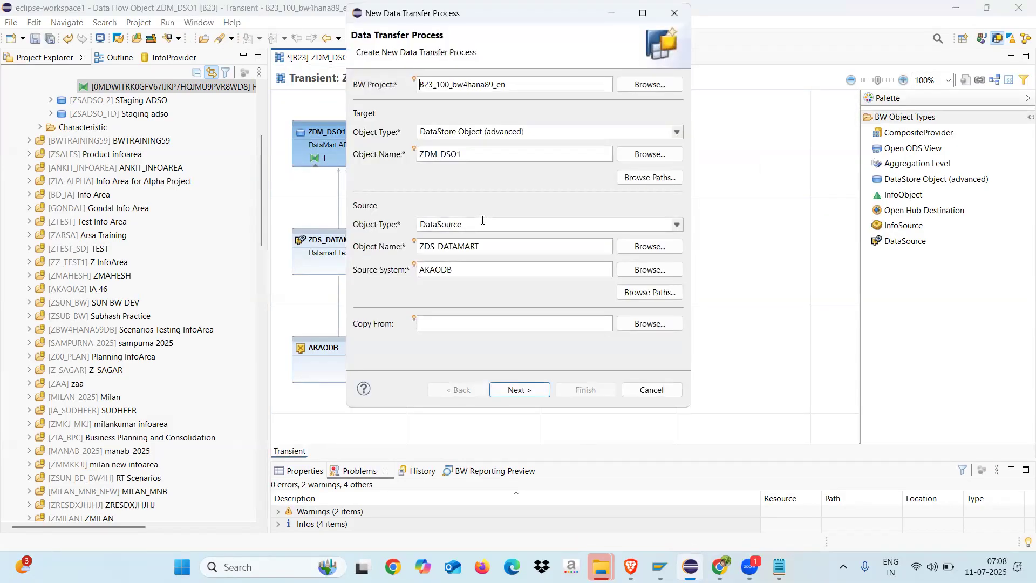
left_click(517, 391)
left_click(458, 187)
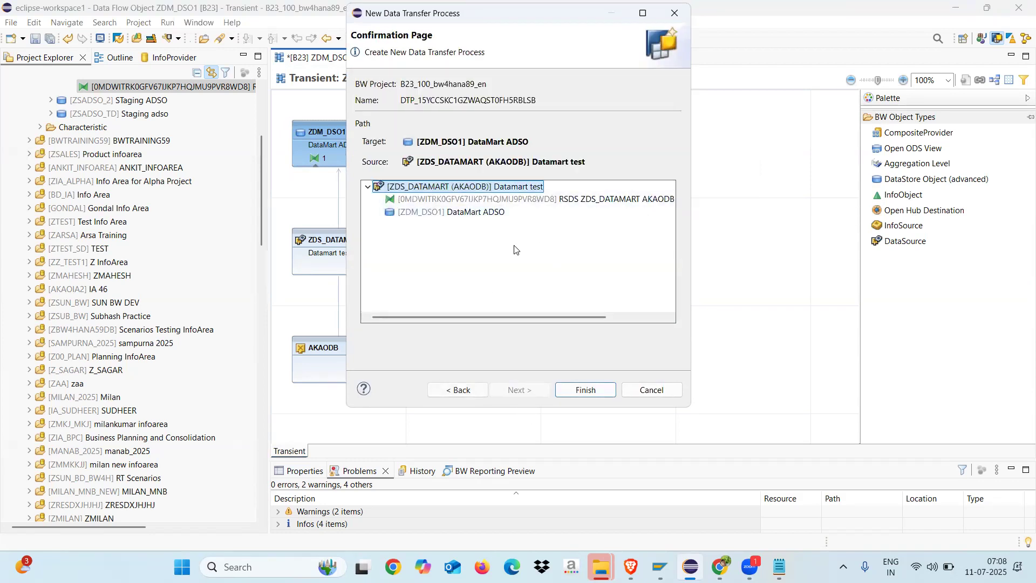
left_click(586, 389)
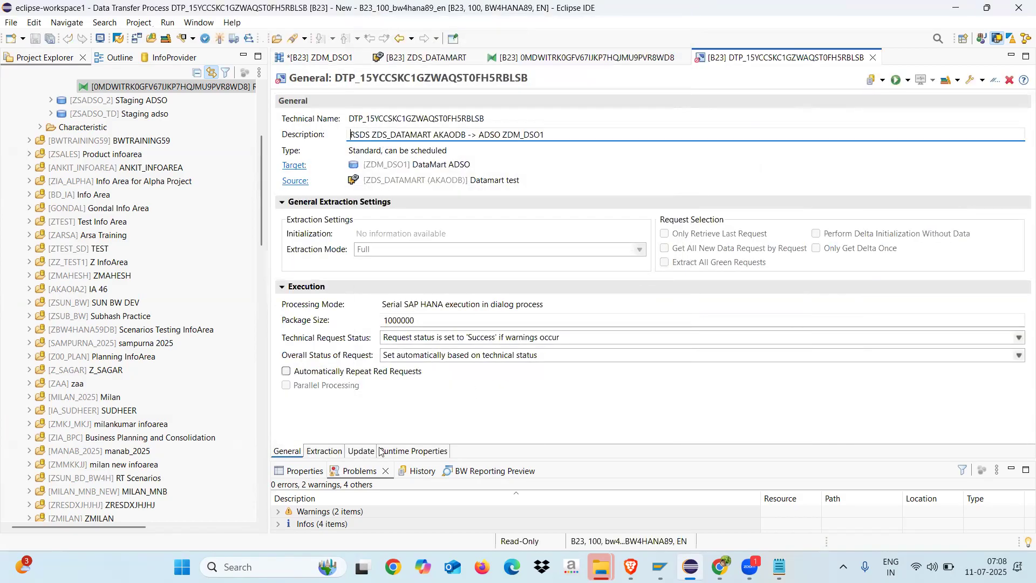
left_click(326, 451)
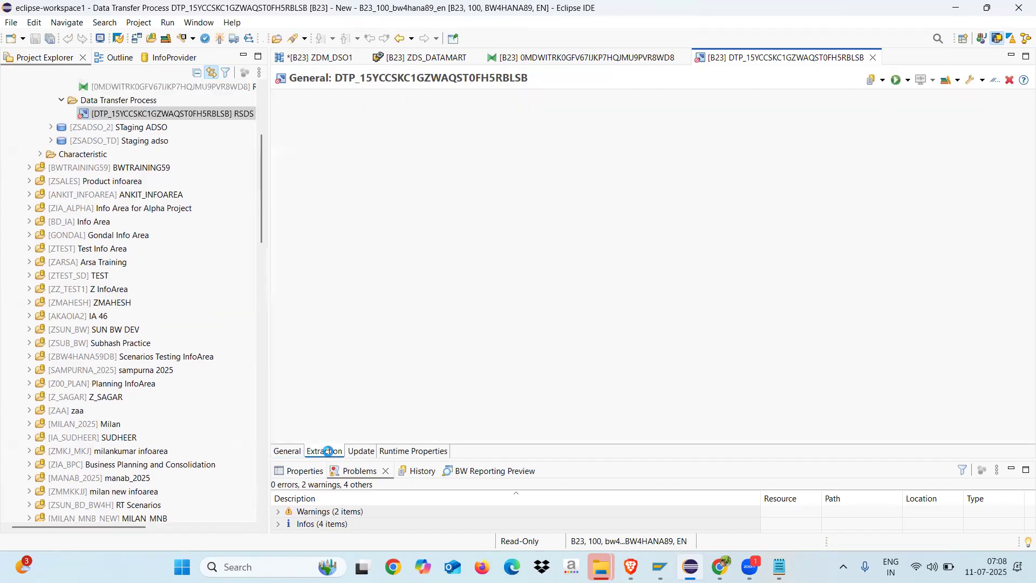
left_click(221, 39)
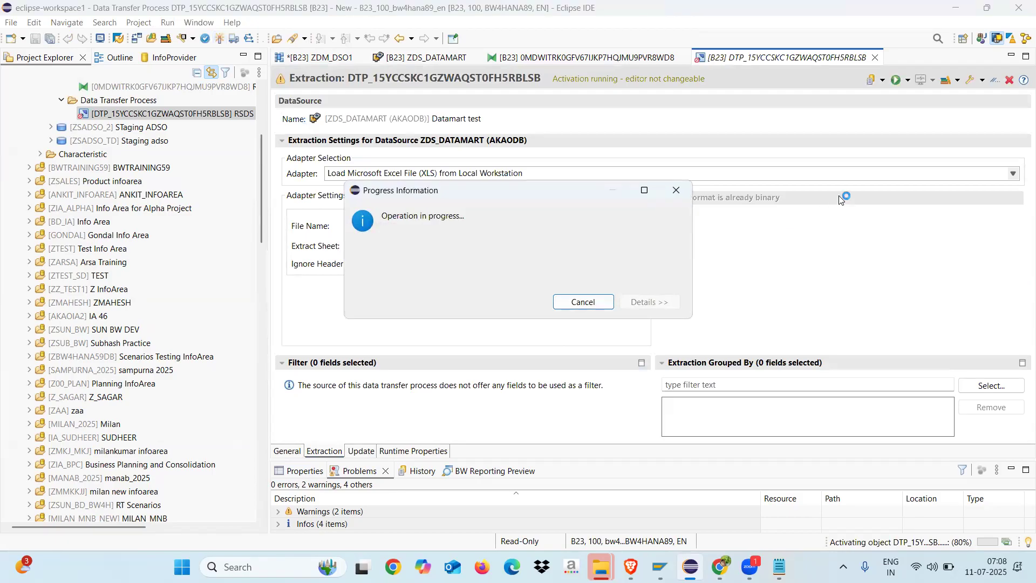
Execute the data transfer process with Serial SAP HANA Execution in Dialog Process and open the monitor of its load request
left_click(908, 81)
left_click(915, 96)
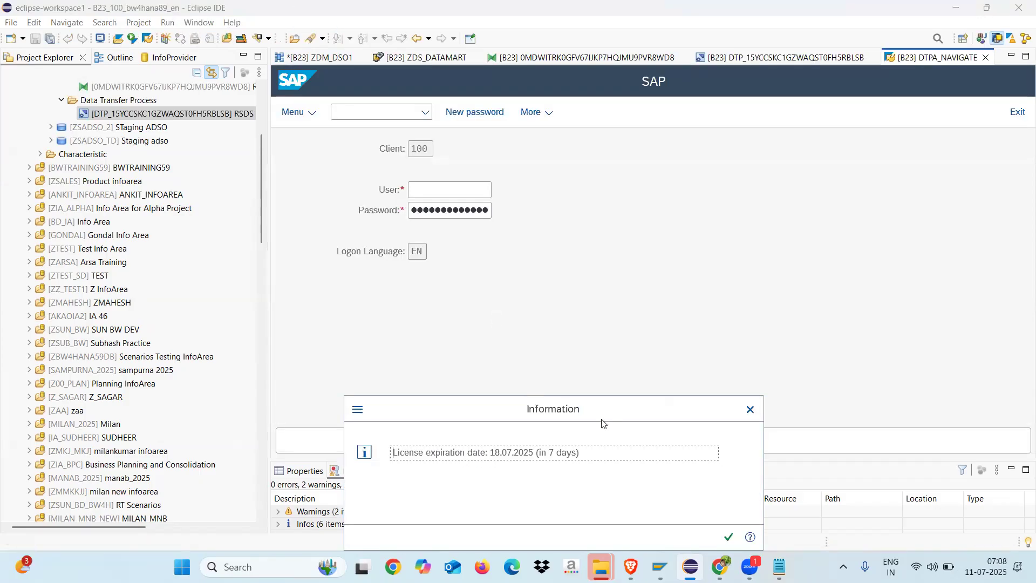
left_click(728, 537)
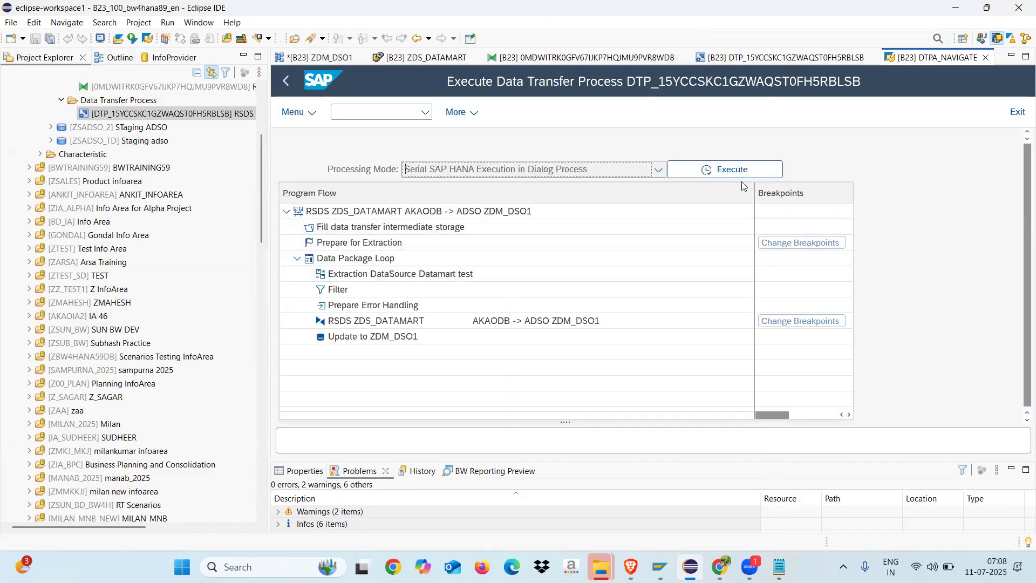
left_click(739, 176)
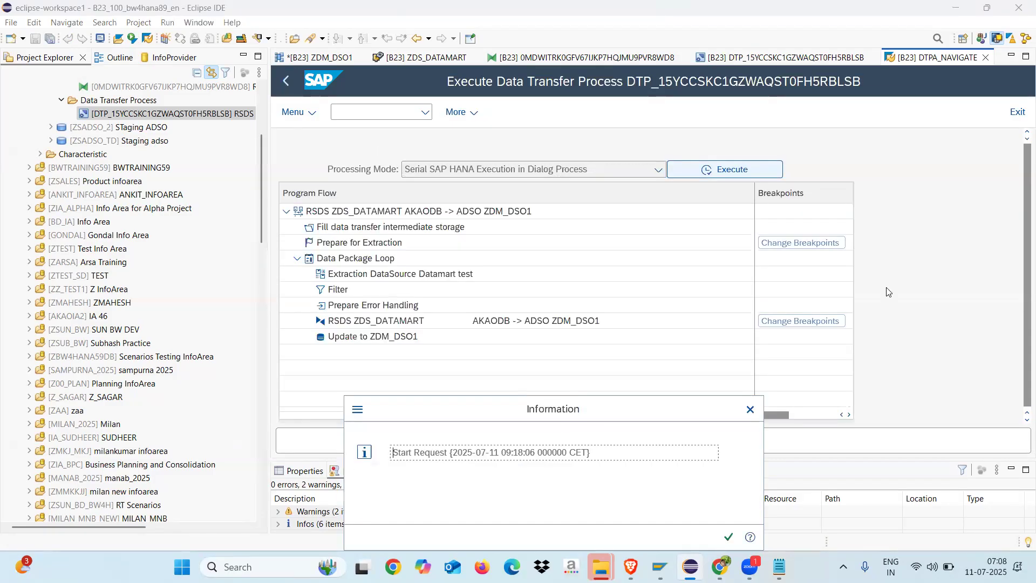
left_click(728, 537)
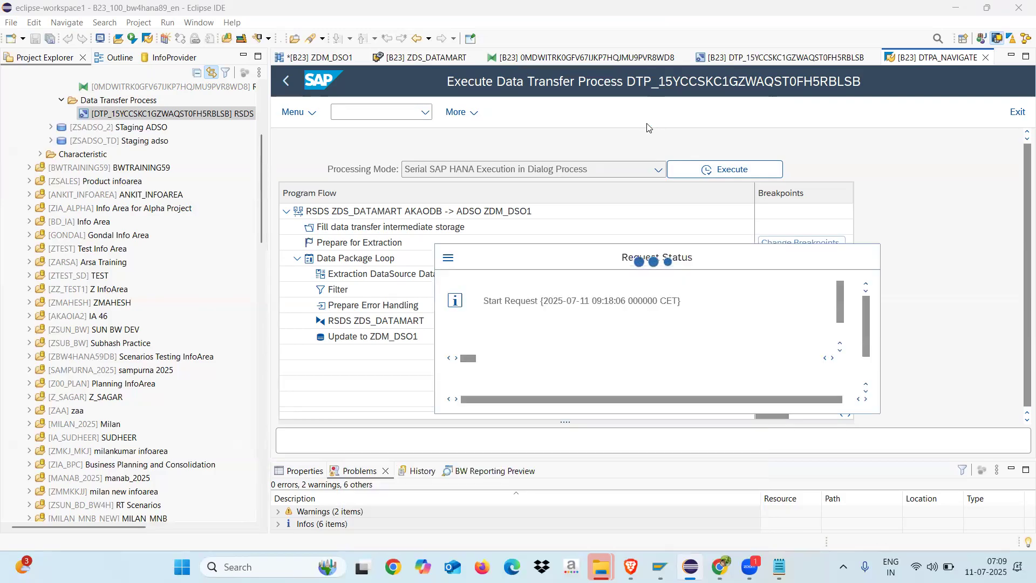
left_click(542, 384)
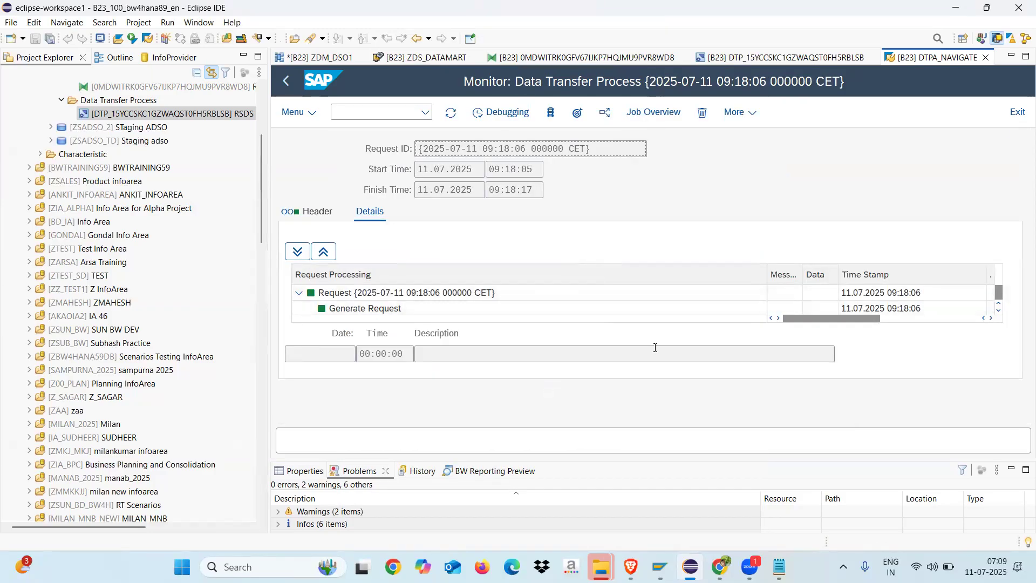
Review the load request's processing steps, then its header data down to the inserted records and request ID
left_click(999, 311)
left_click(999, 311)
left_click(999, 311)
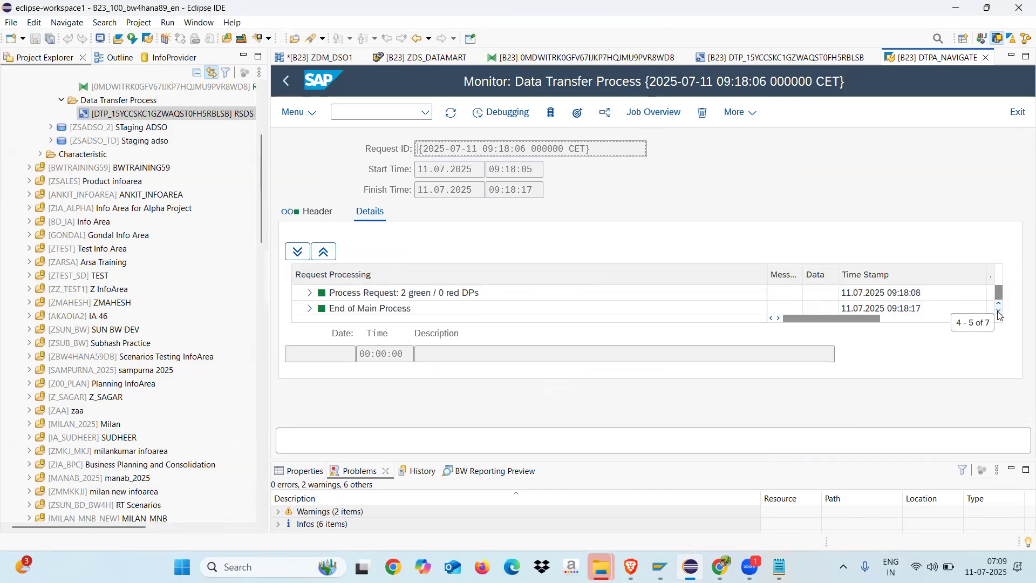
left_click(999, 310)
left_click(999, 311)
left_click(999, 312)
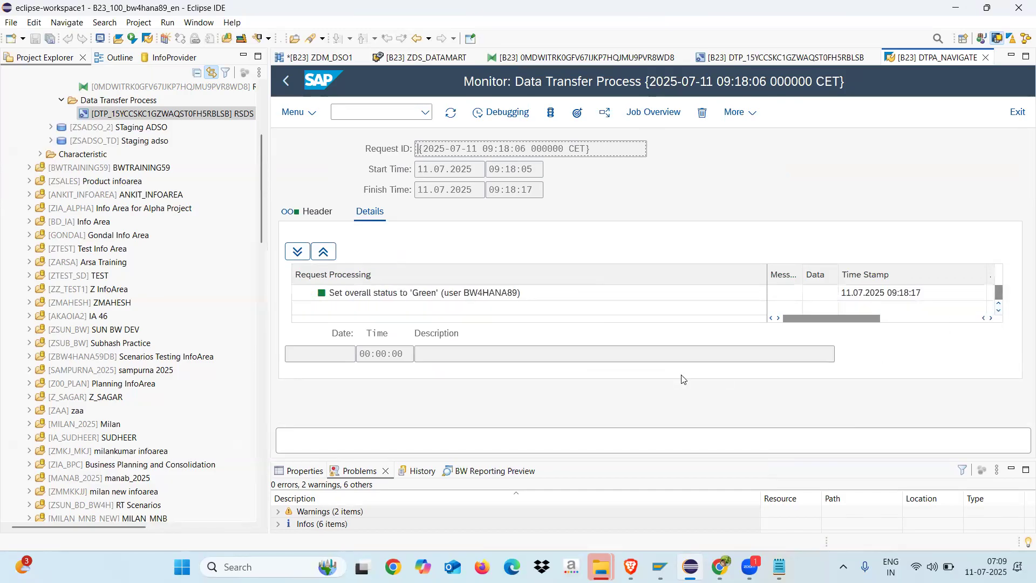
left_click(319, 210)
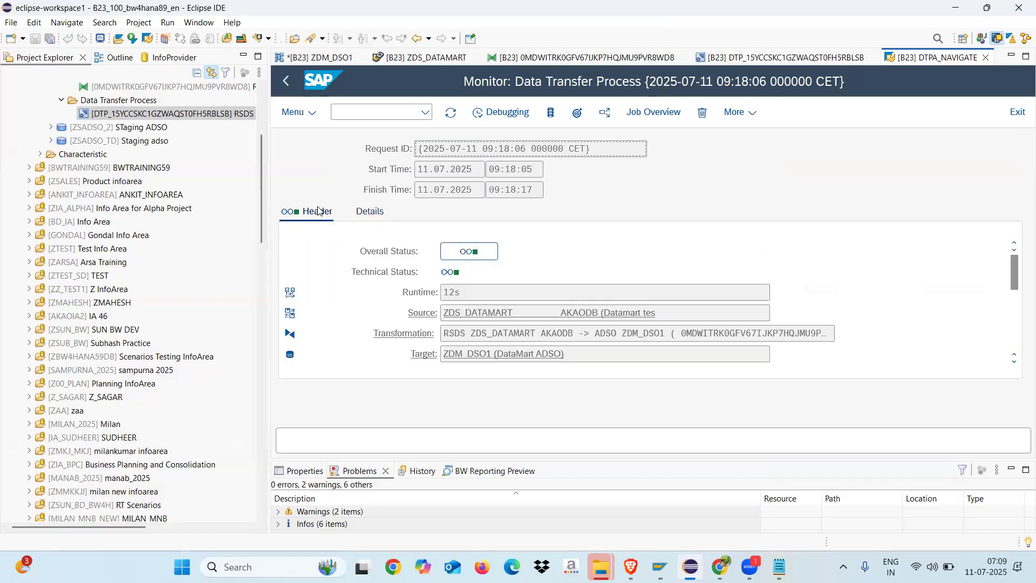
left_click_drag(1016, 272, 1016, 343)
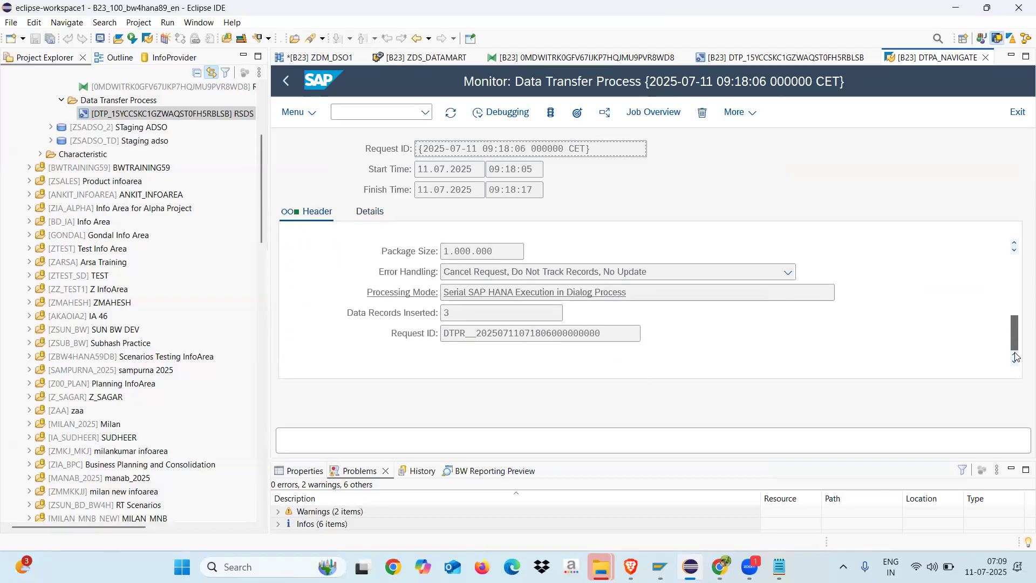
Open the request management of ZDM_DSO1 from the monitor and display the inbound table for the load request
left_click(577, 113)
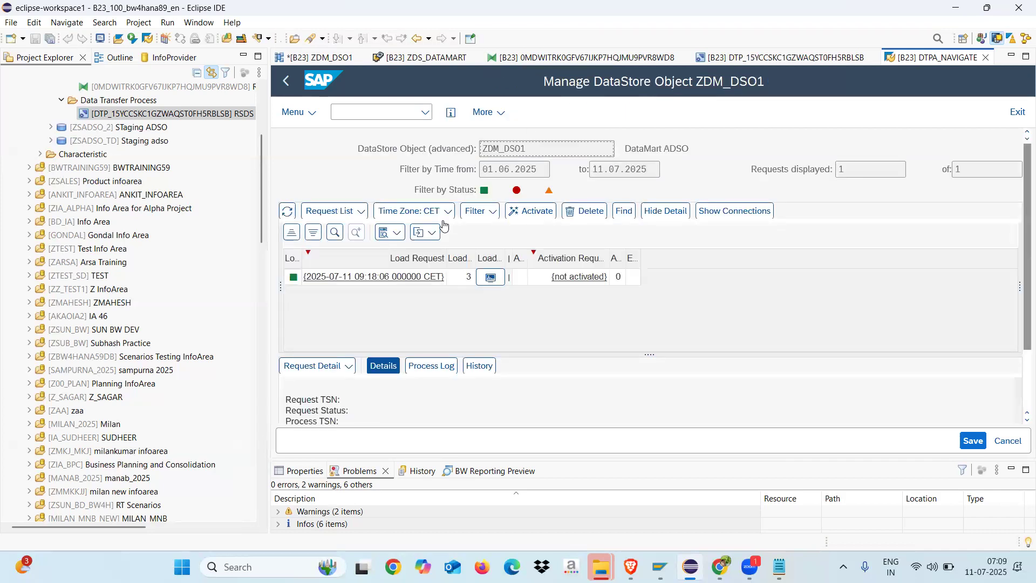
right_click(521, 278)
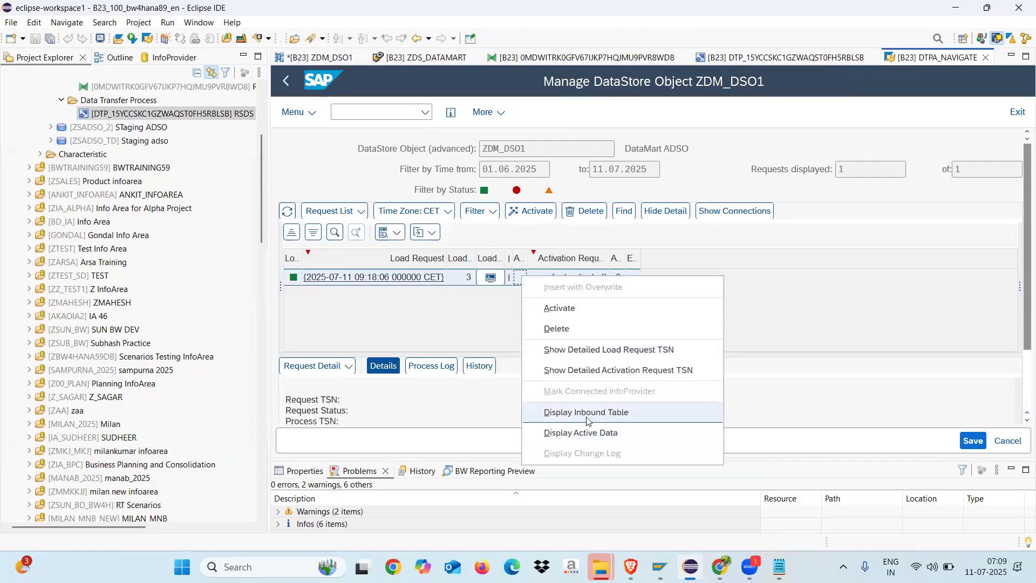
left_click(780, 304)
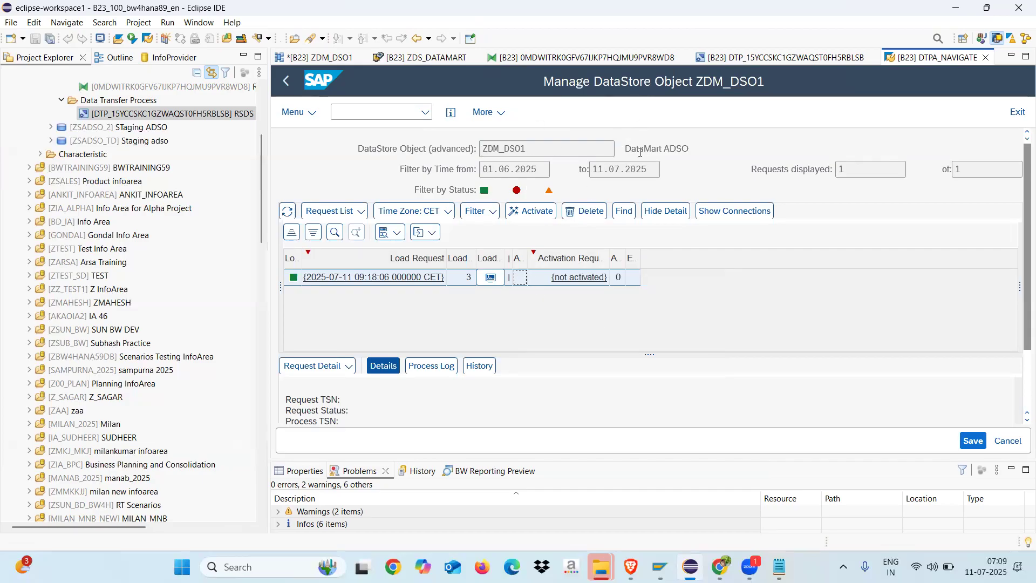
left_click(302, 475)
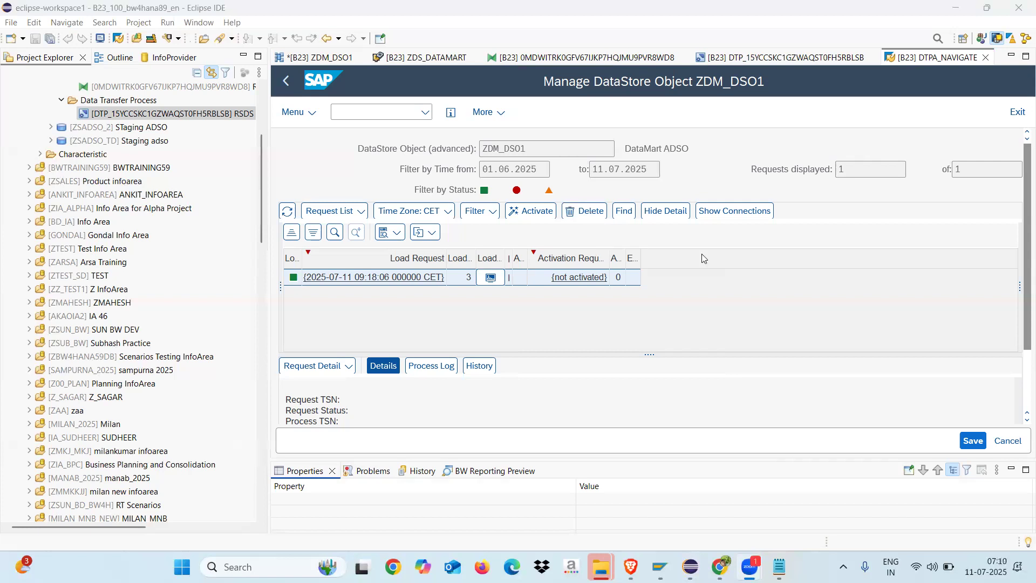
right_click(519, 278)
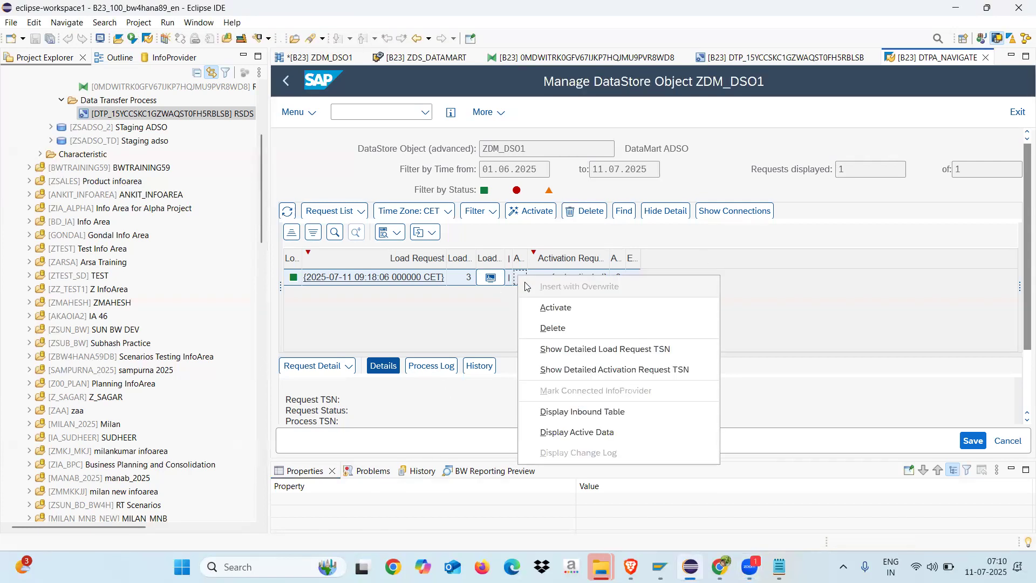
left_click(582, 412)
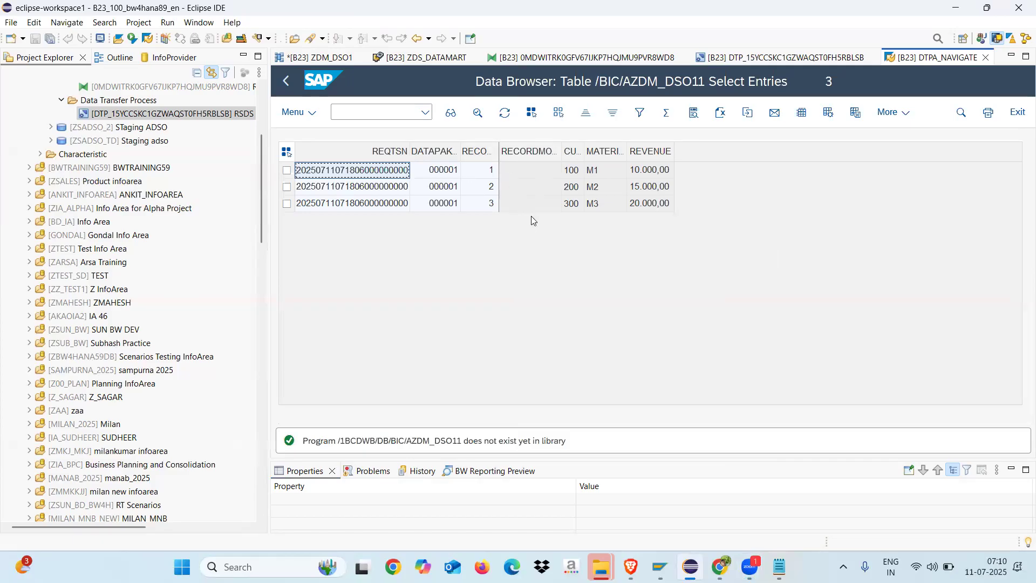
right_click(605, 151)
left_click(797, 258)
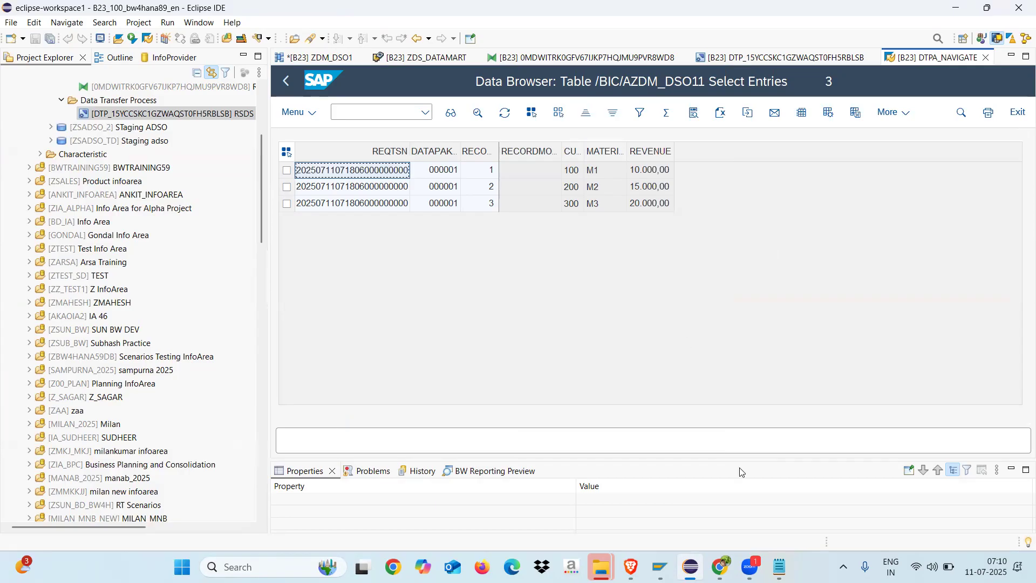
Open the DDMARTADSO workbook from the desktop in Excel and go to the empty rows below the notes on Sheet1
key("super+d")
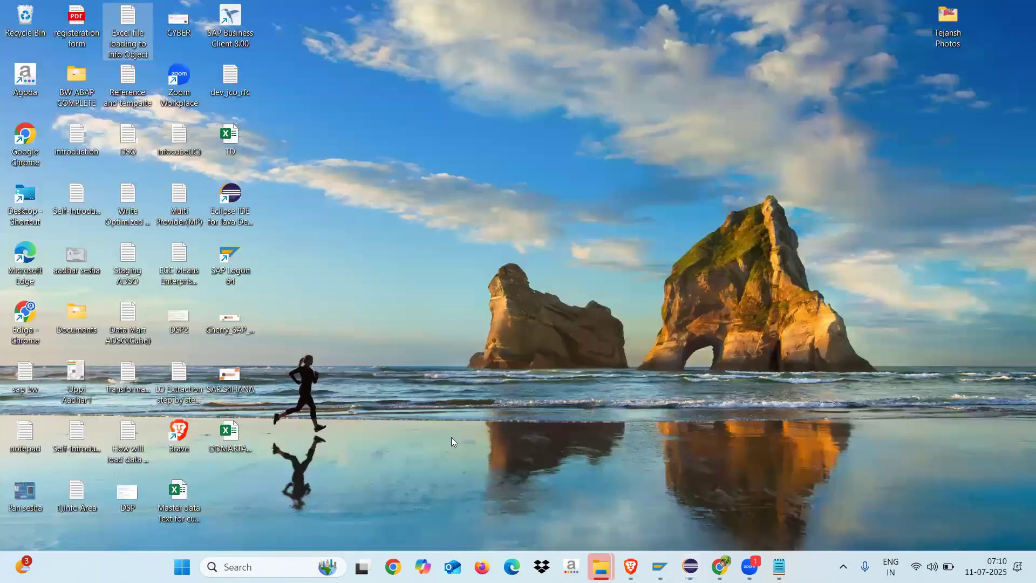
double_click(230, 436)
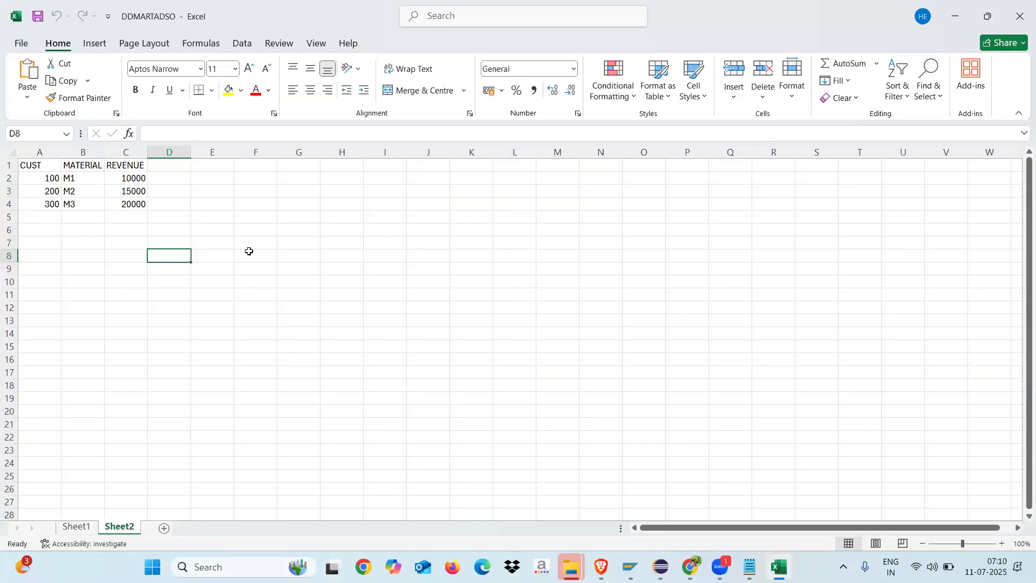
left_click(250, 252)
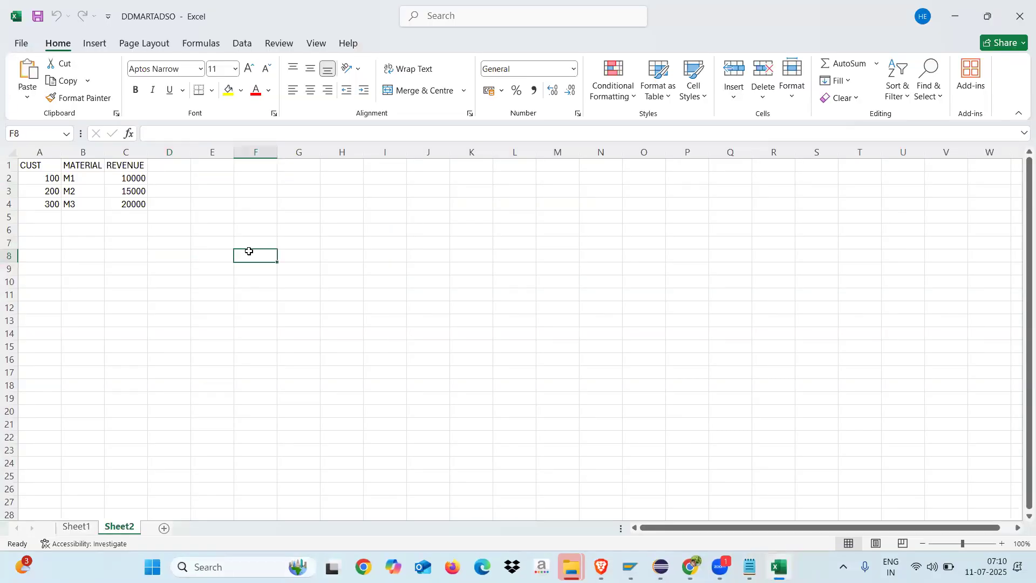
left_click(76, 527)
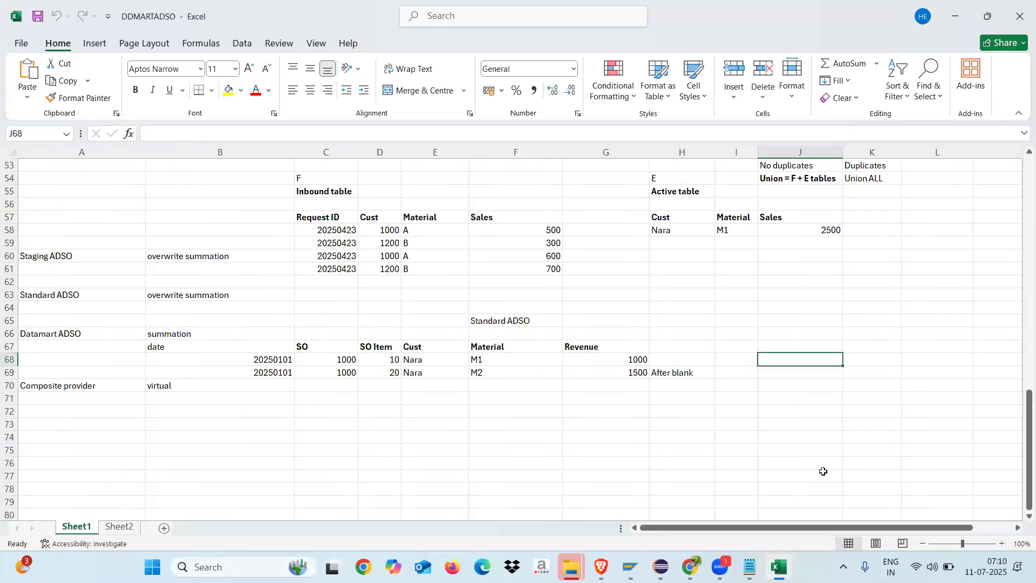
scroll(863, 486, "down", 2)
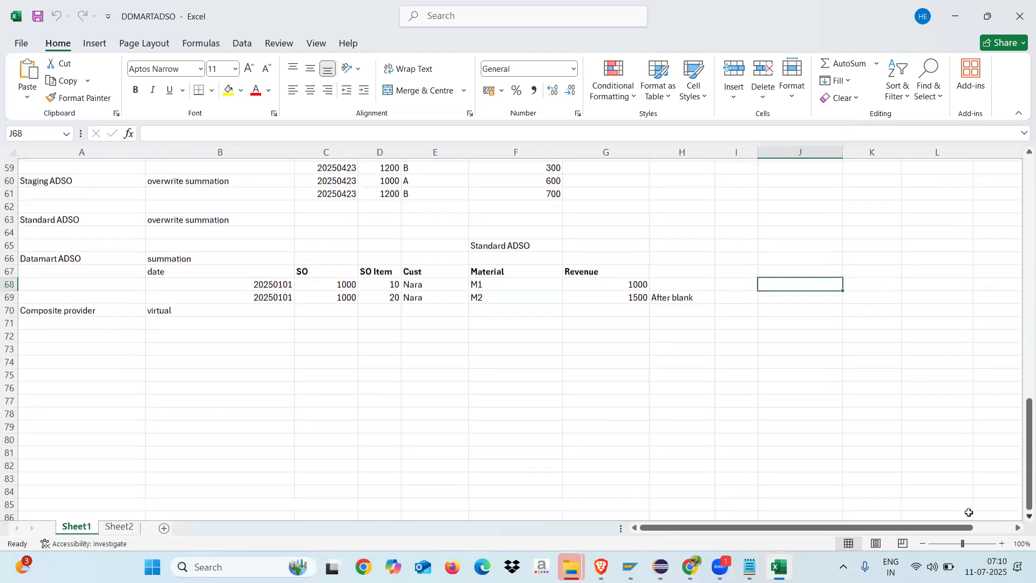
Enter the text "Staging ADSO" in cell C75 of Sheet1
left_click(336, 374)
type("Stag")
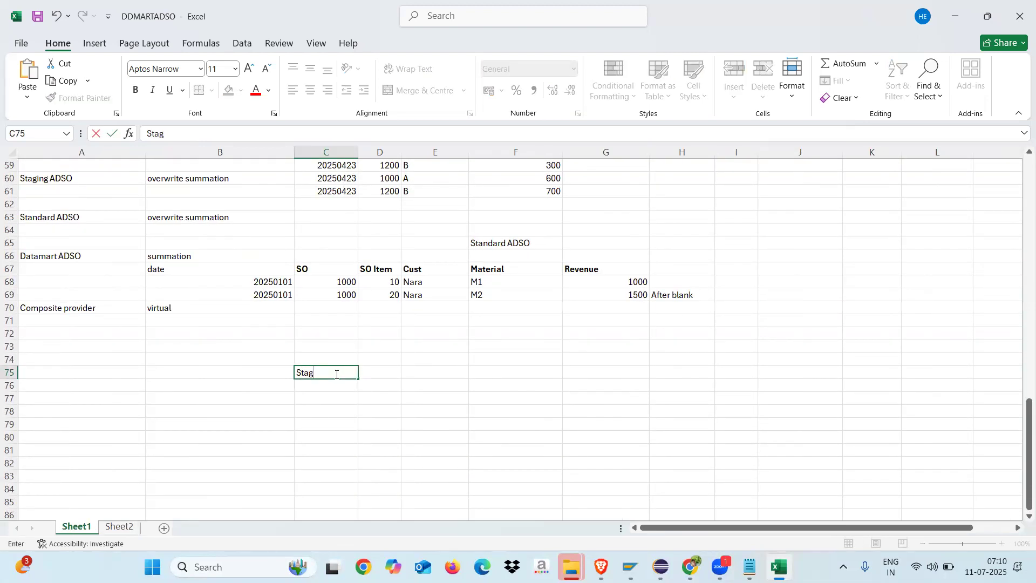
type("ing ADSO")
left_click(382, 423)
left_click(445, 372)
type("Ibound tbale")
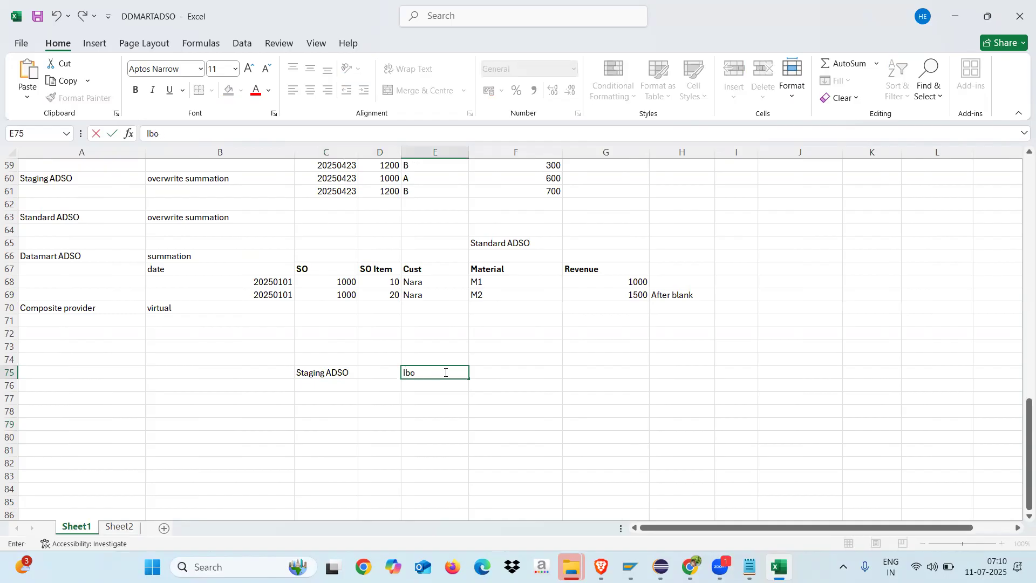
left_click(446, 411)
left_click(420, 386)
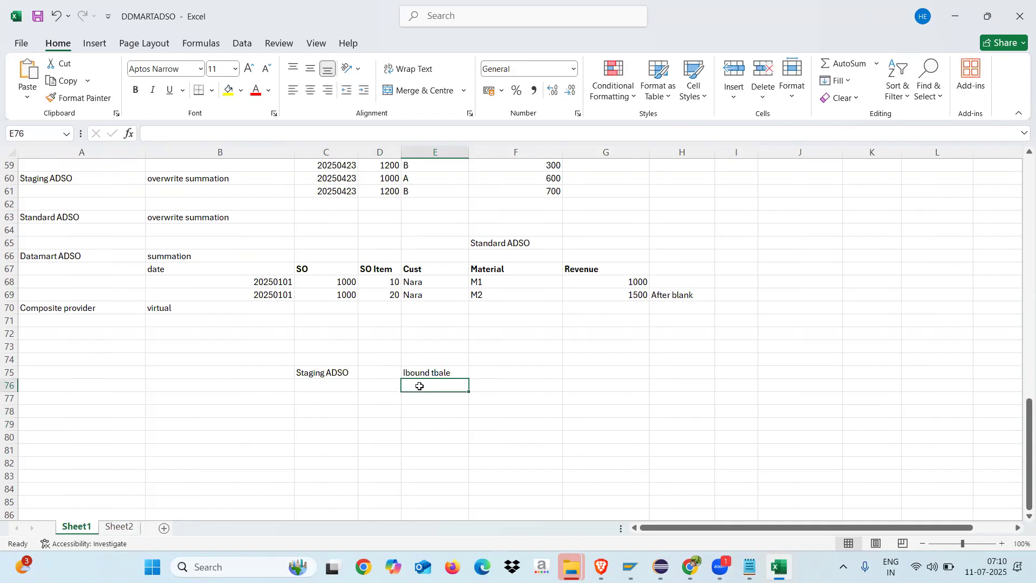
Enter "inbound table" in cell E75 as the table belonging to the Staging ADSO entry
left_click(426, 371)
type("inb")
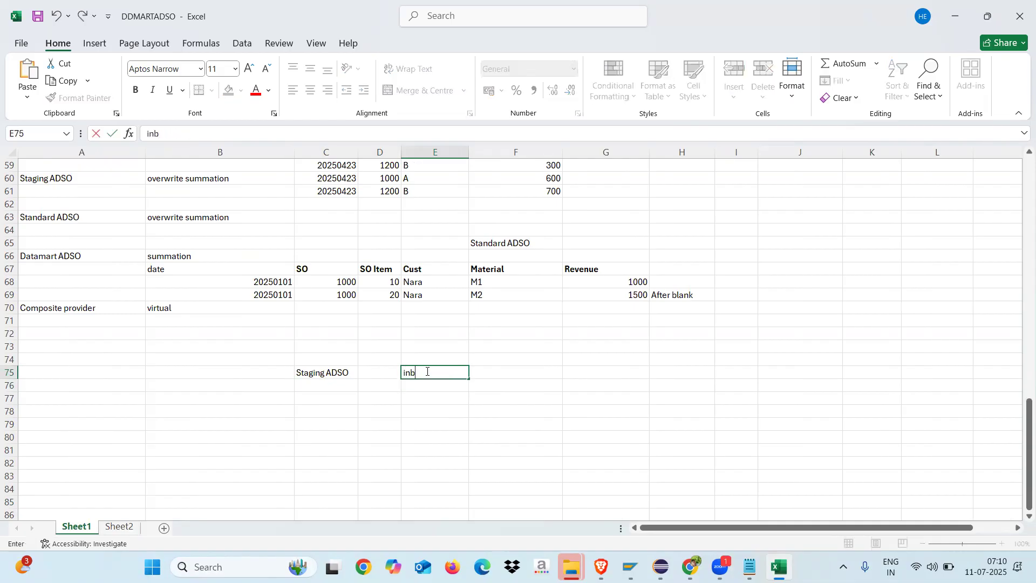
type("ound table")
left_click(432, 413)
left_click(351, 371)
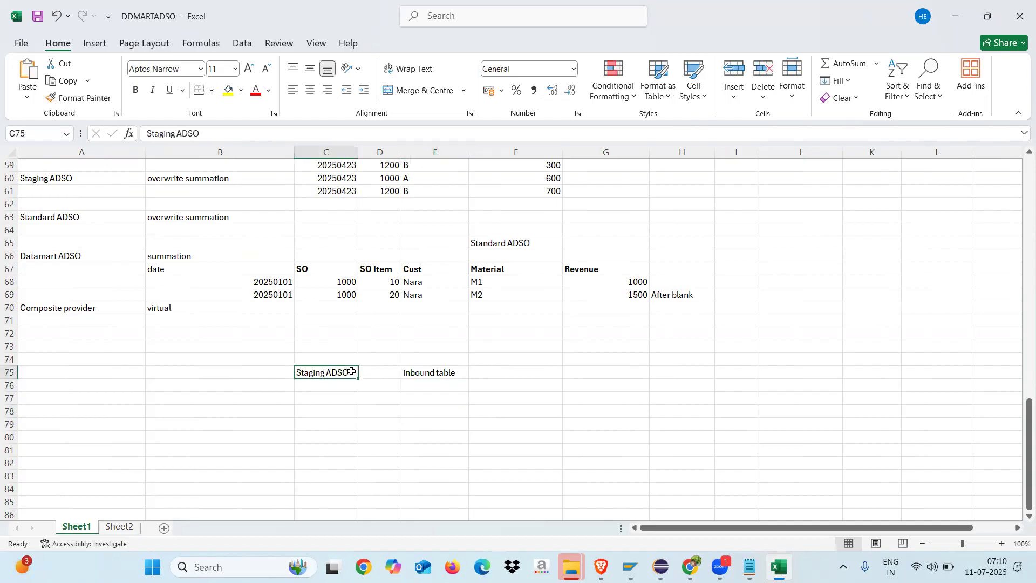
left_click_drag(352, 372, 423, 378)
Enter "Standard adso" in cell C78 and the number 3 beside it in D78 of Sheet1
left_click(312, 414)
type("Standard adso")
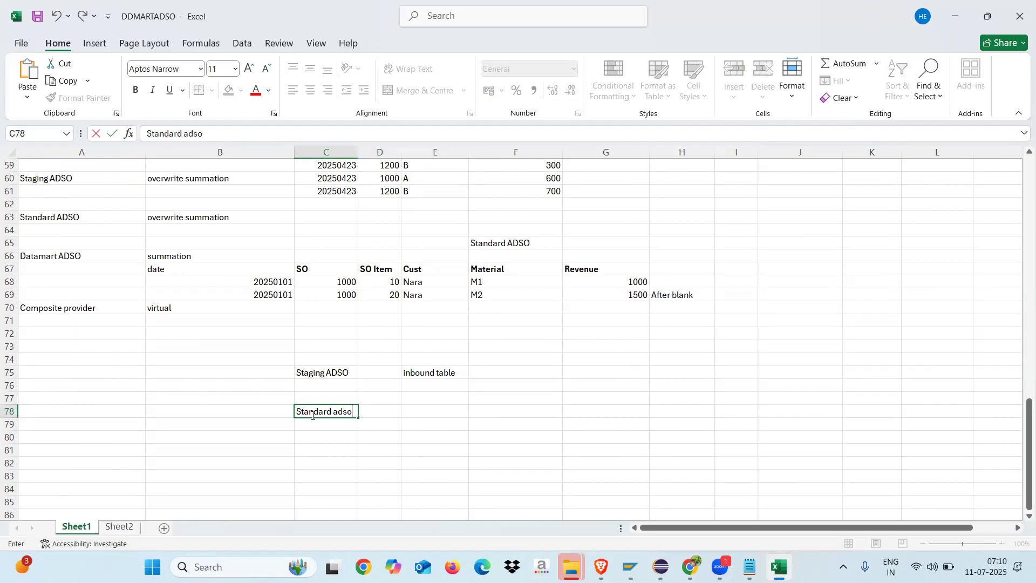
left_click(384, 413)
type("3")
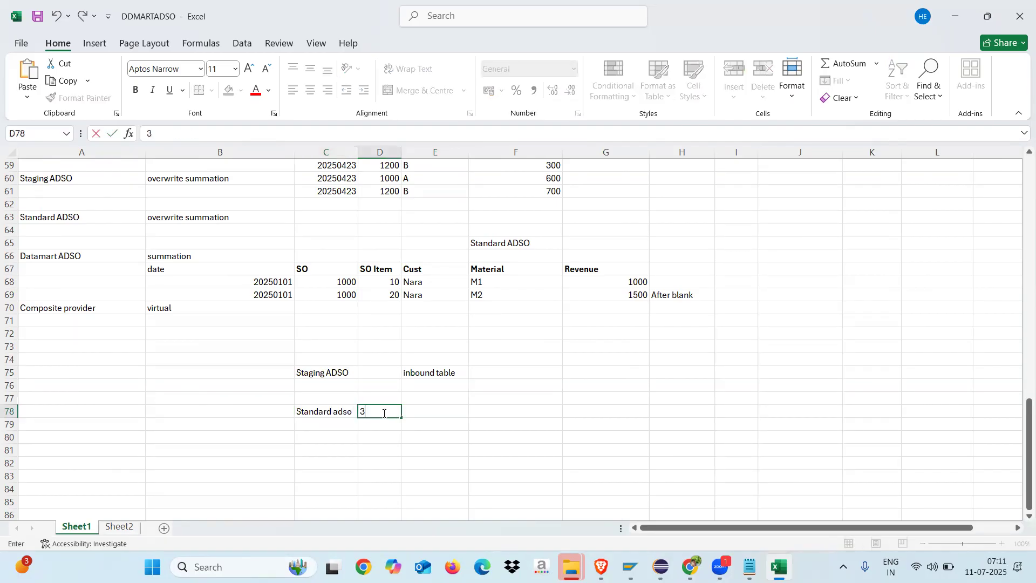
Copy the "inbound table" text from E75 to E78 in the Standard adso row
left_click(441, 405)
left_click(426, 371)
key("ctrl+c")
left_click(424, 409)
key("ctrl+v")
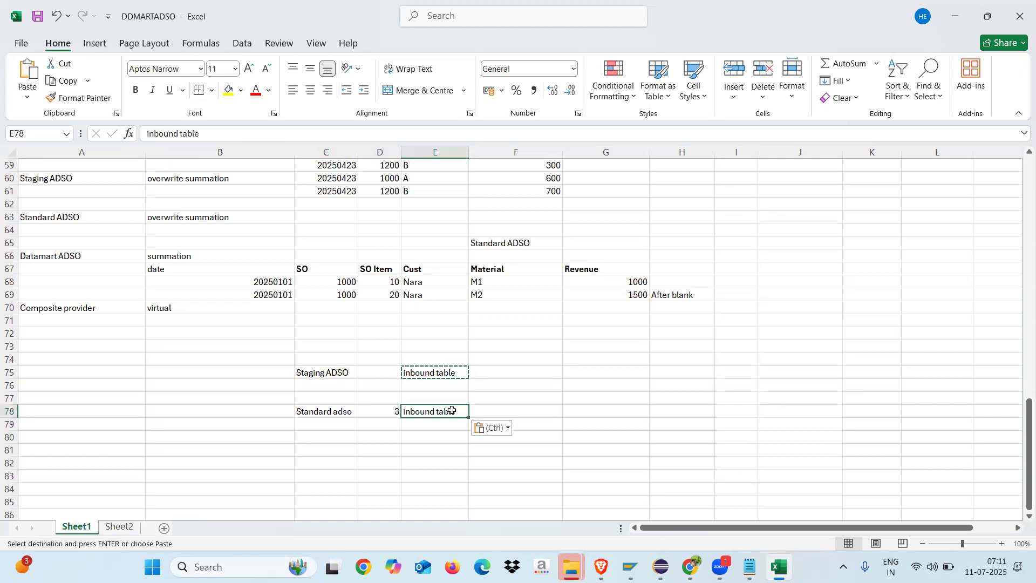
Enter "active table" in cell D81 and "changelog table" in cell F81 below the Standard adso row
left_click(393, 452)
type("active table")
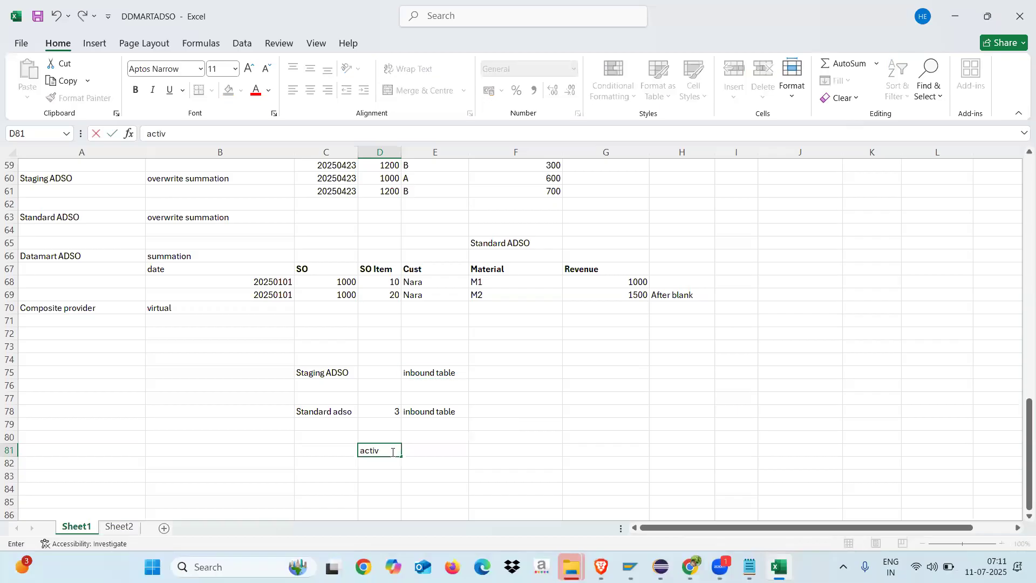
left_click(483, 447)
type("changelog table")
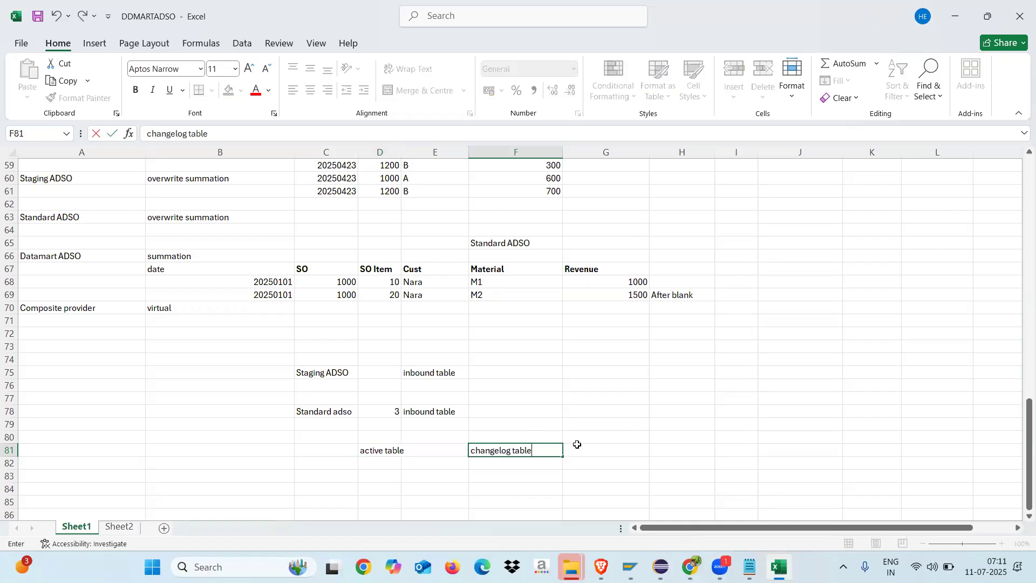
left_click(599, 446)
Enter "activate" in cell F78, beside the inbound table entry of the Standard adso row
left_click_drag(326, 411, 455, 411)
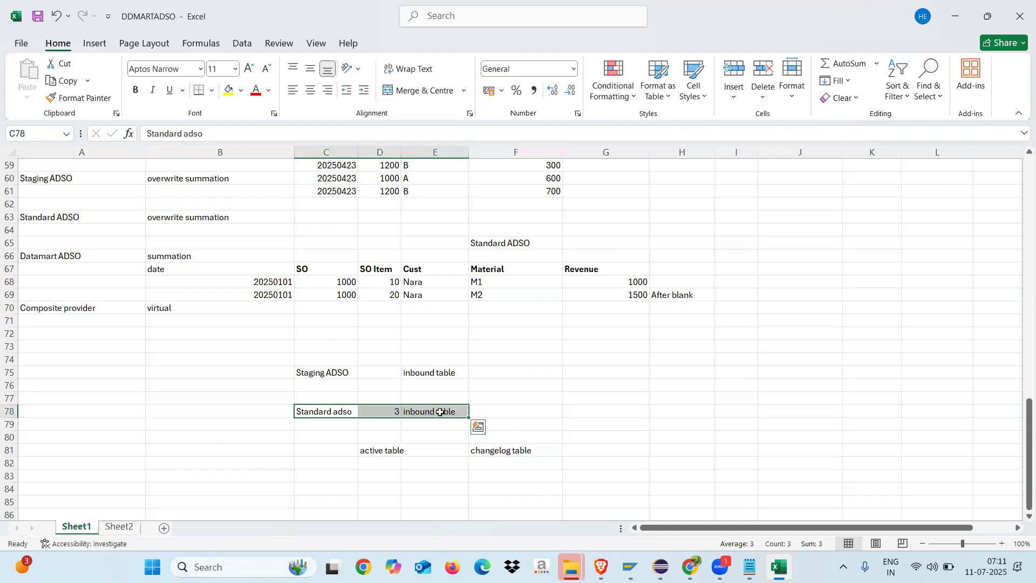
left_click(505, 410)
type("activate")
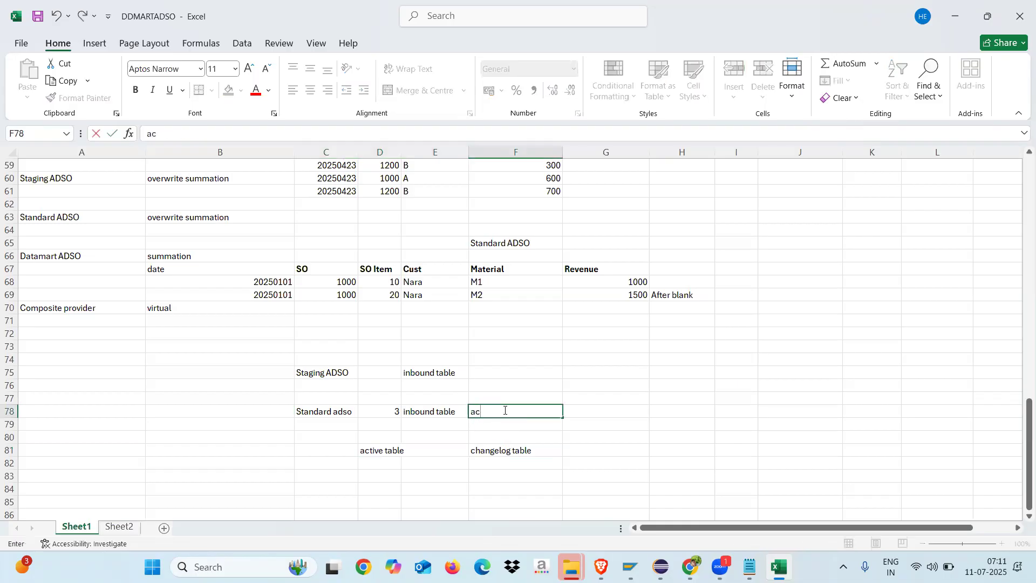
left_click(599, 433)
Switch to Eclipse and go back from the inbound table data to the request management of ZDM_DSO1
left_click(661, 567)
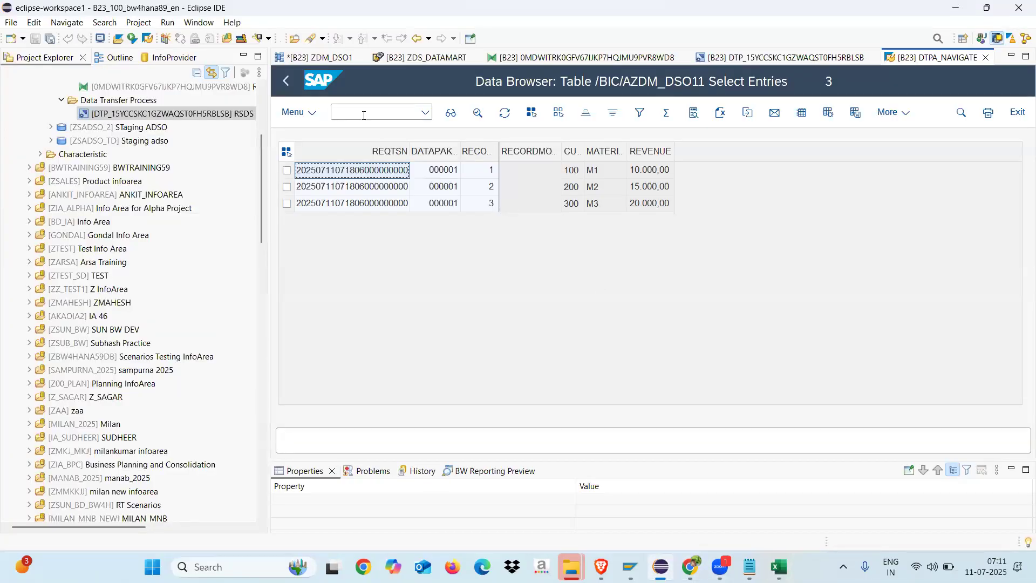
left_click(285, 80)
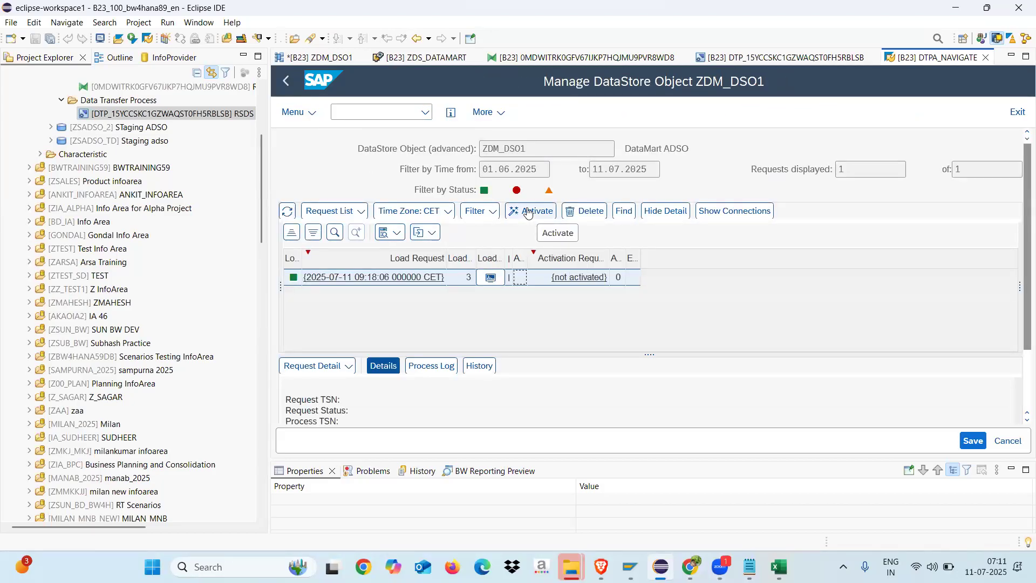
Switch back to the DDMARTADSO workbook in Excel and widen column D of Sheet1
key("alt+Tab")
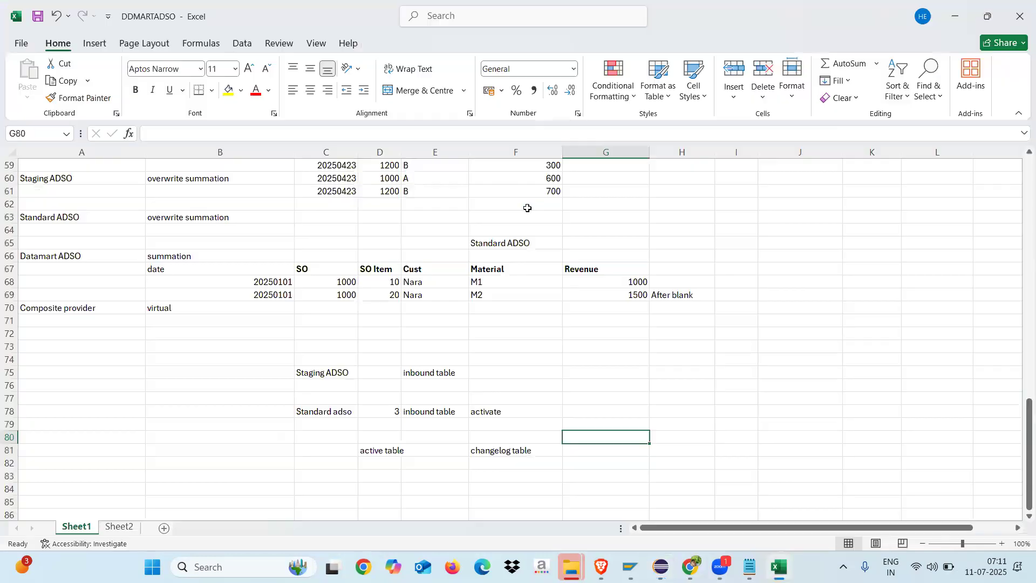
left_click(389, 450)
left_click(490, 456)
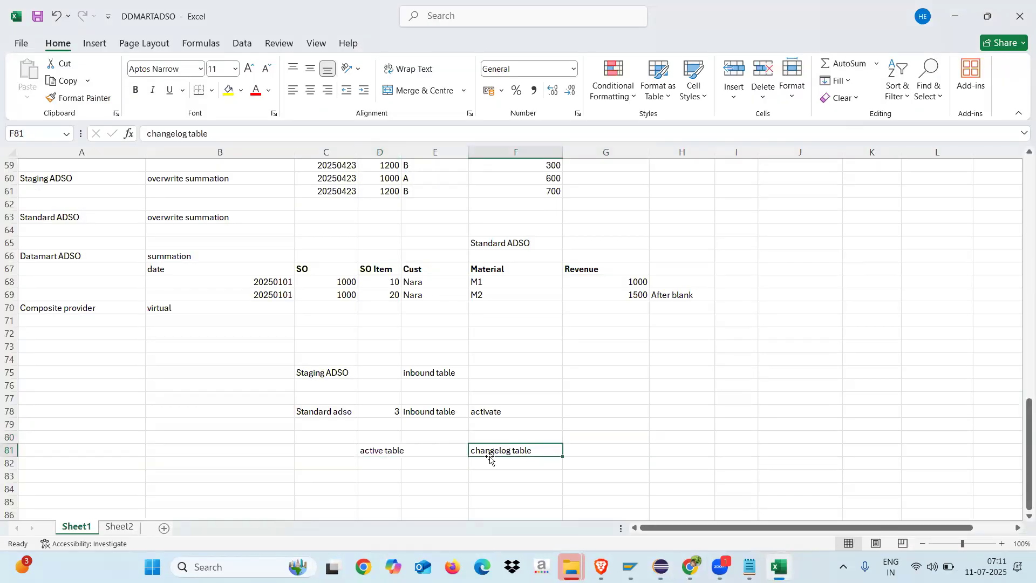
left_click(383, 446)
left_click(491, 450)
left_click(446, 413)
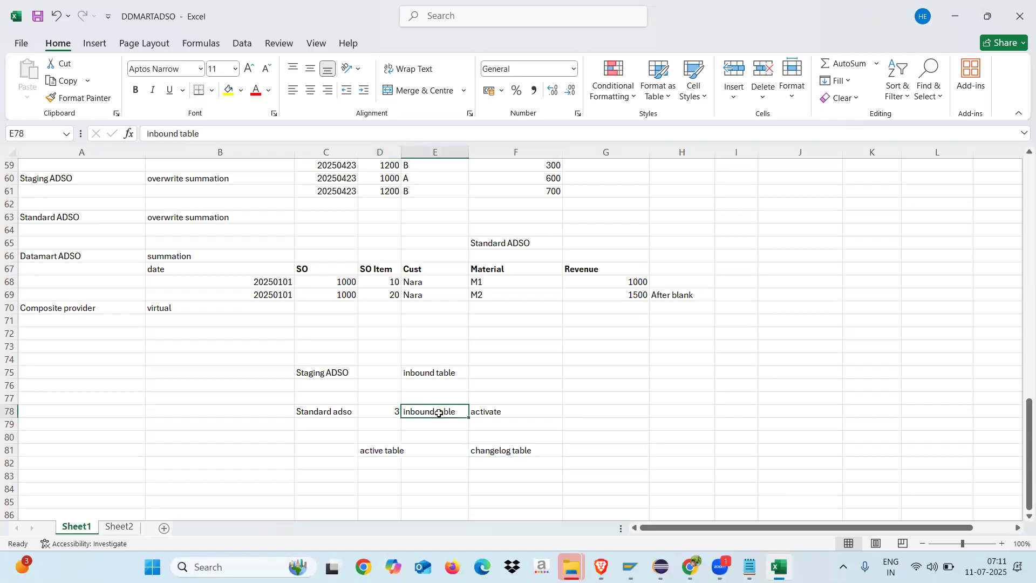
left_click_drag(404, 152, 440, 152)
left_click(382, 452)
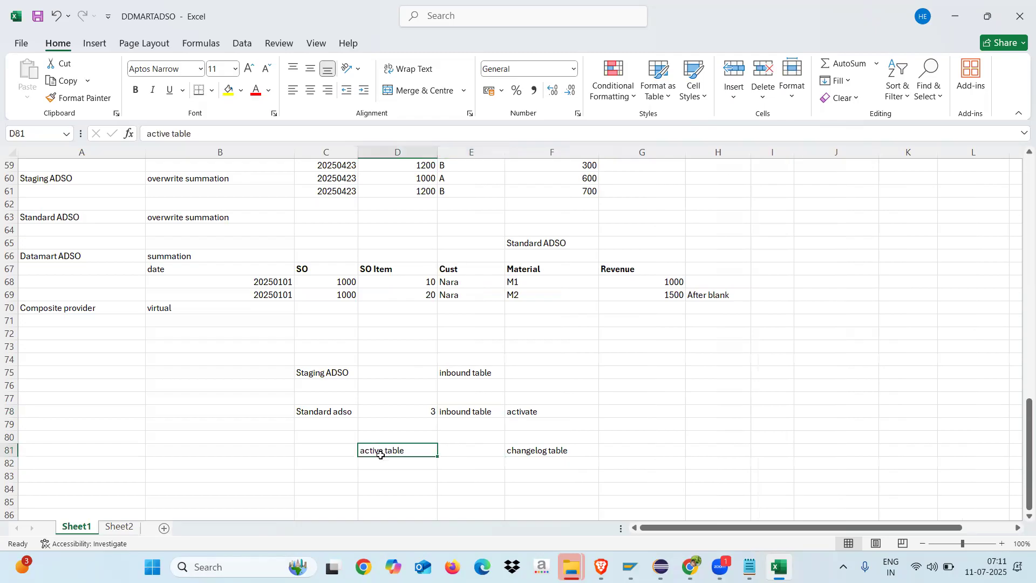
left_click(532, 448)
left_click(472, 411)
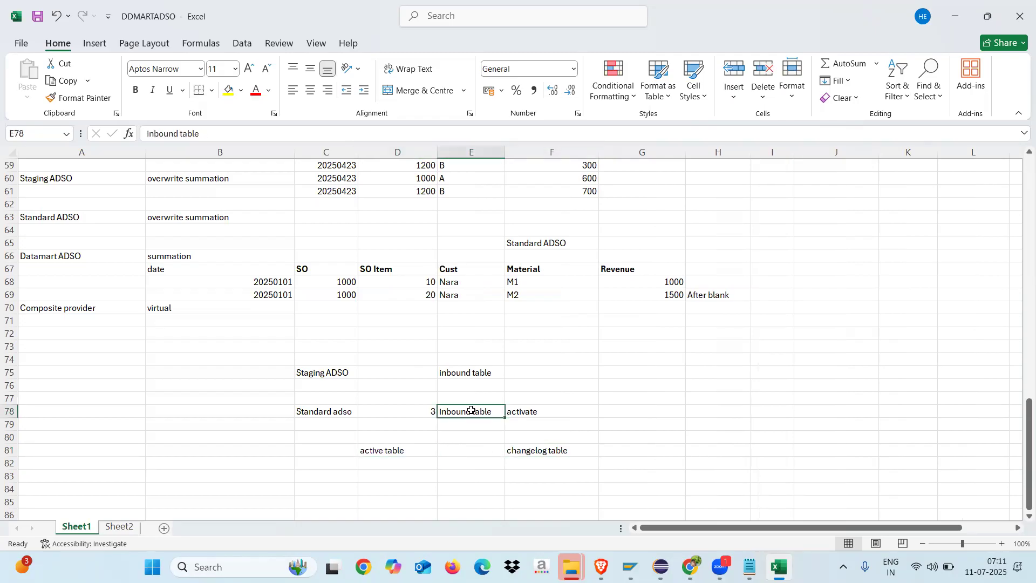
left_click(558, 415)
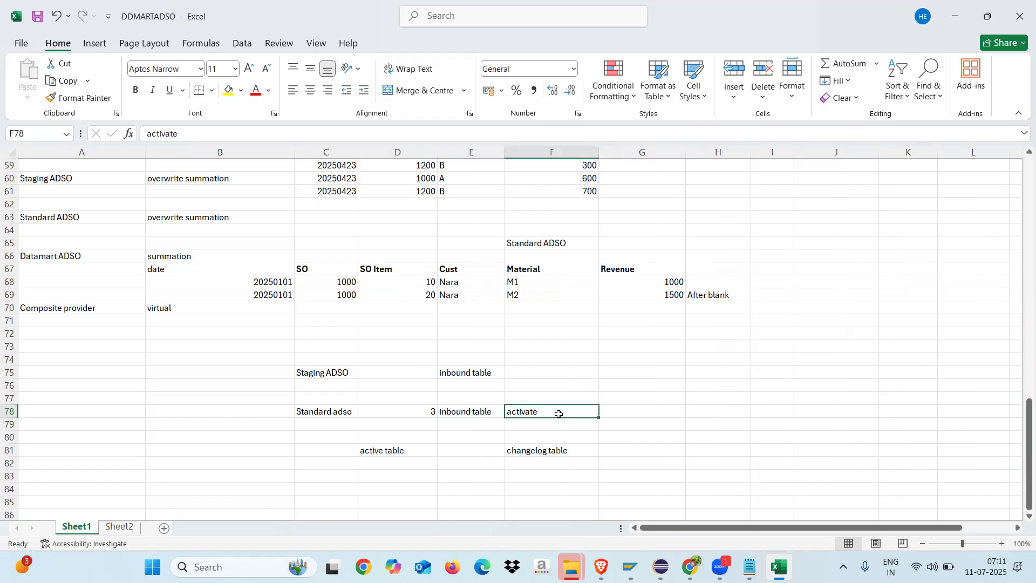
Enter "Datamart" in cell C84 as the next ADSO type below the Standard adso notes
left_click(336, 491)
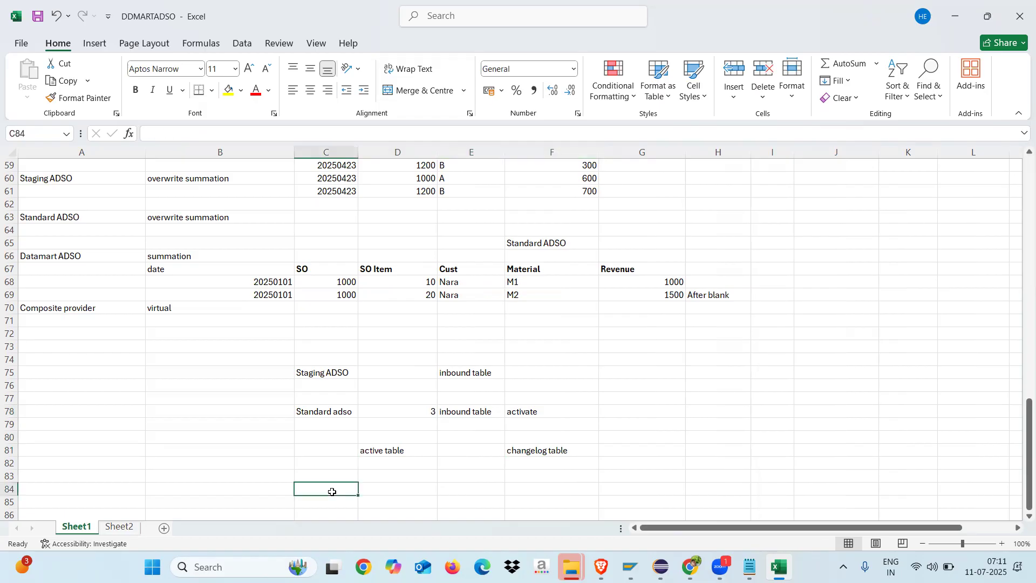
type("Datamart")
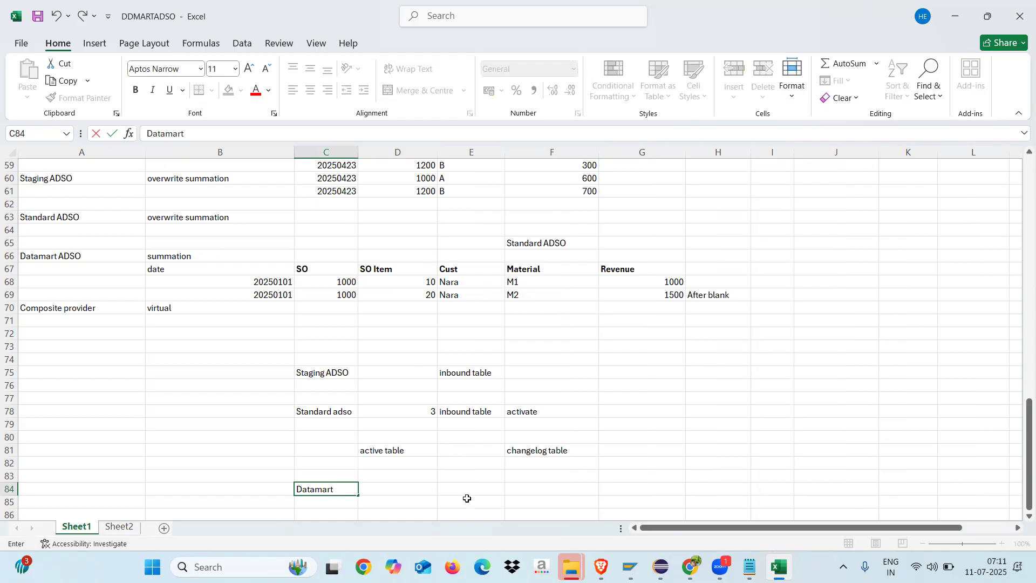
left_click(467, 499)
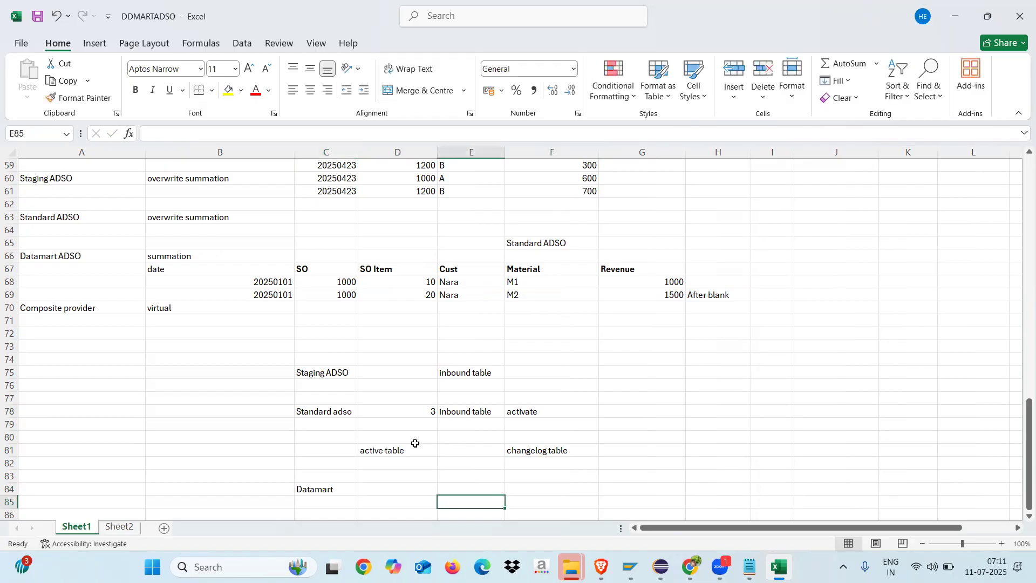
Copy the "inbound table" text from E75 to E84 in the Datamart row
left_click_drag(324, 372, 461, 378)
left_click_drag(330, 411, 554, 457)
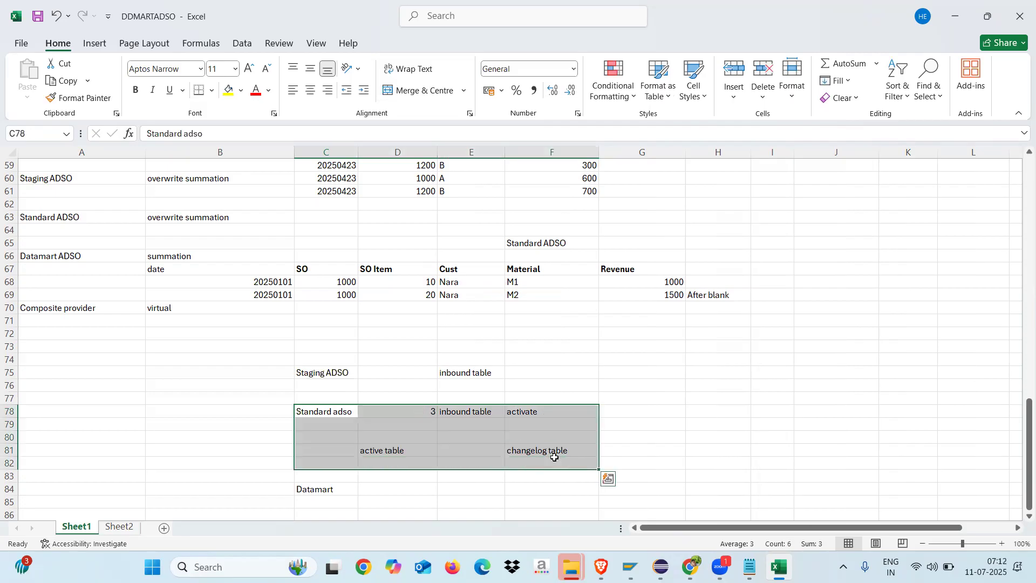
left_click(371, 489)
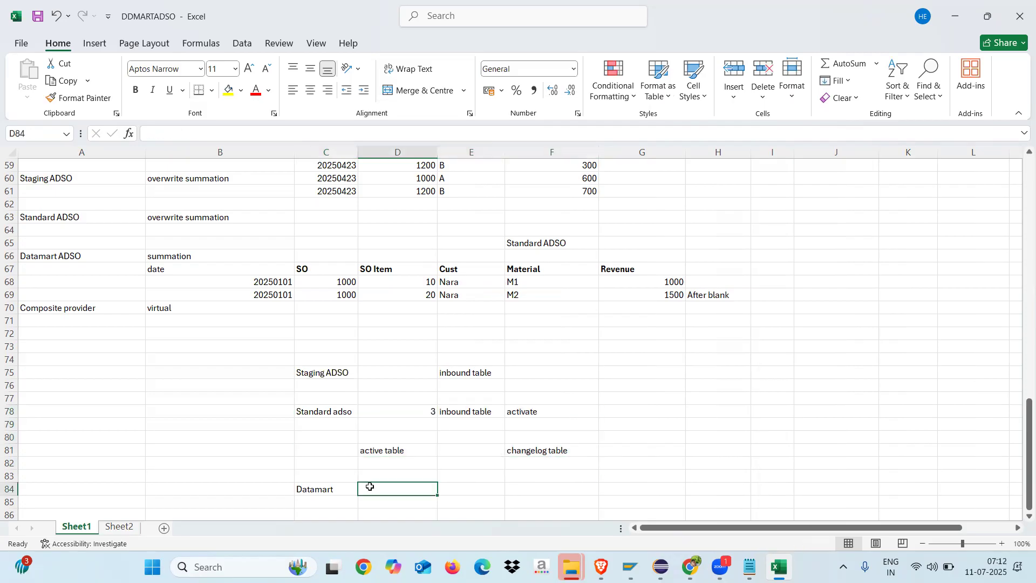
left_click(458, 376)
key("ctrl+c")
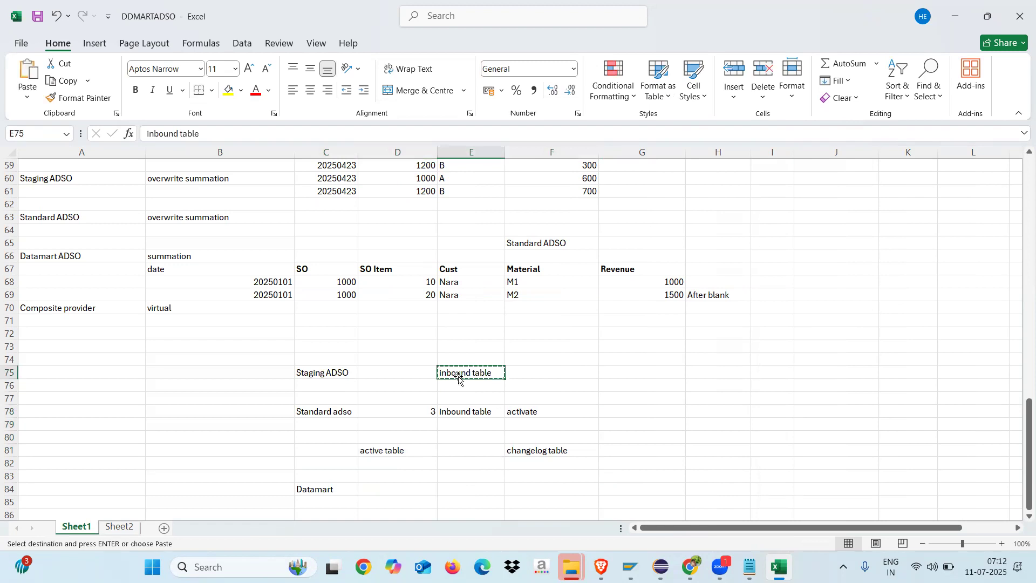
left_click(447, 476)
left_click(454, 488)
key("ctrl+v")
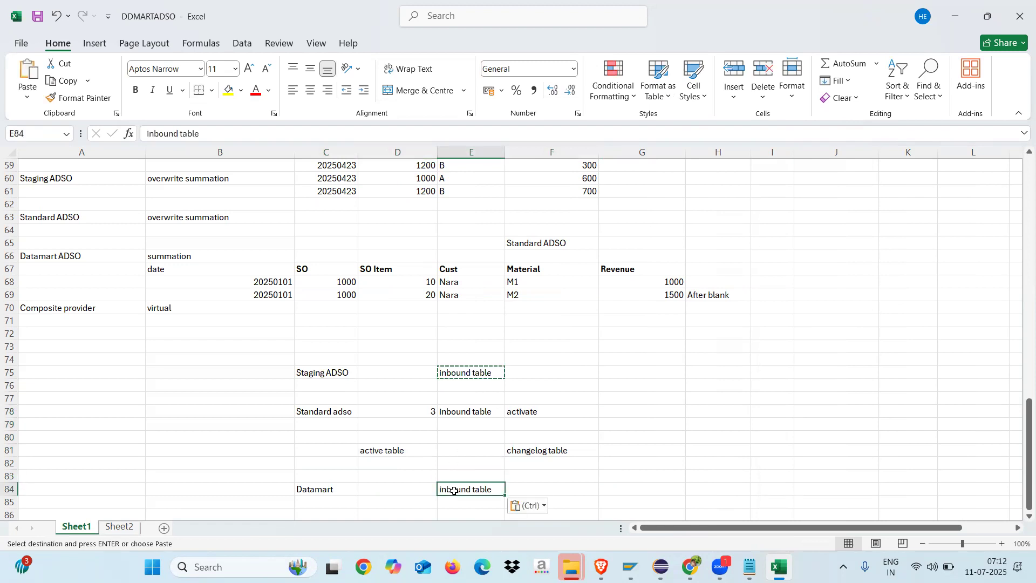
Copy the "active table" text from D81 to E85, below the Datamart row's inbound table entry
left_click(394, 450)
key("ctrl+c")
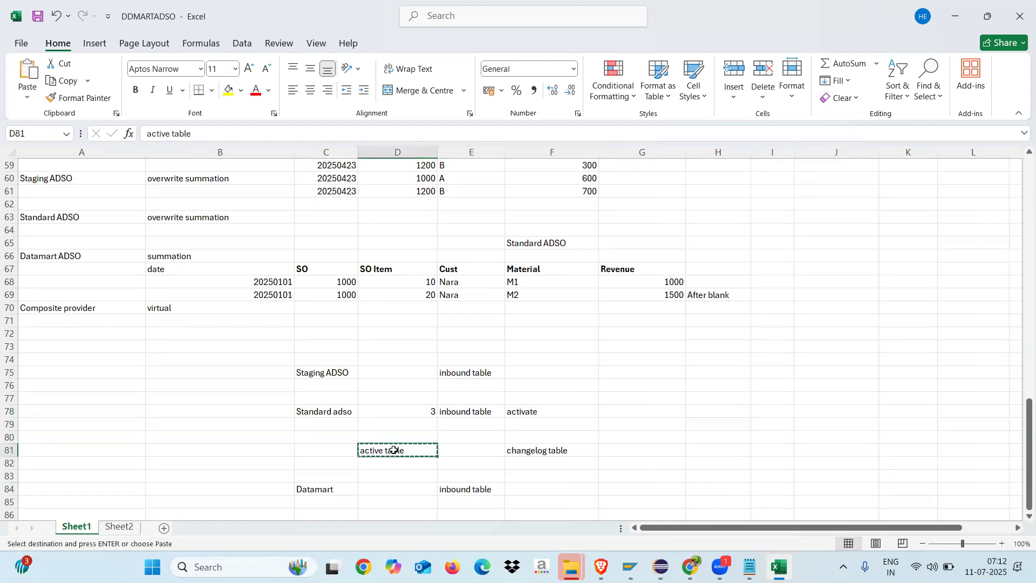
left_click(455, 504)
key("ctrl+v")
Review the tables noted for the Staging, Standard and Datamart ADSO entries in rows 75 to 85
left_click_drag(338, 378, 532, 501)
left_click(471, 381)
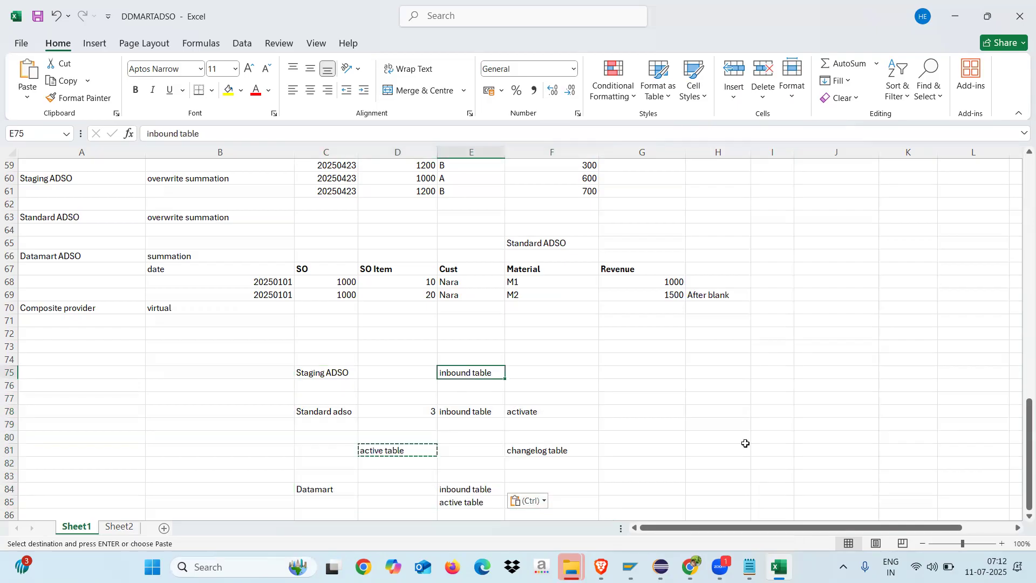
scroll(1020, 519, "down", 2)
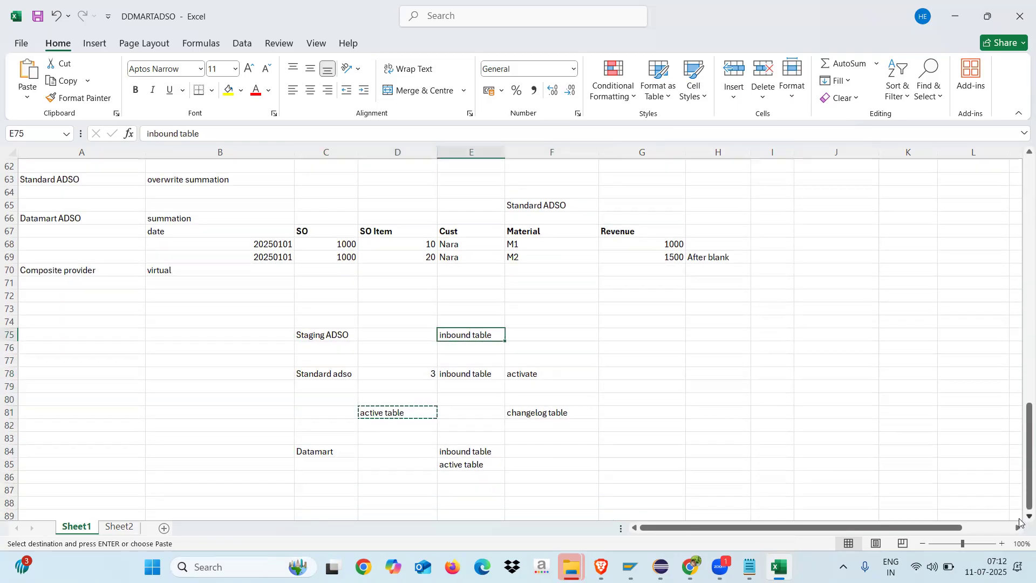
left_click(685, 438)
left_click_drag(341, 299, 483, 298)
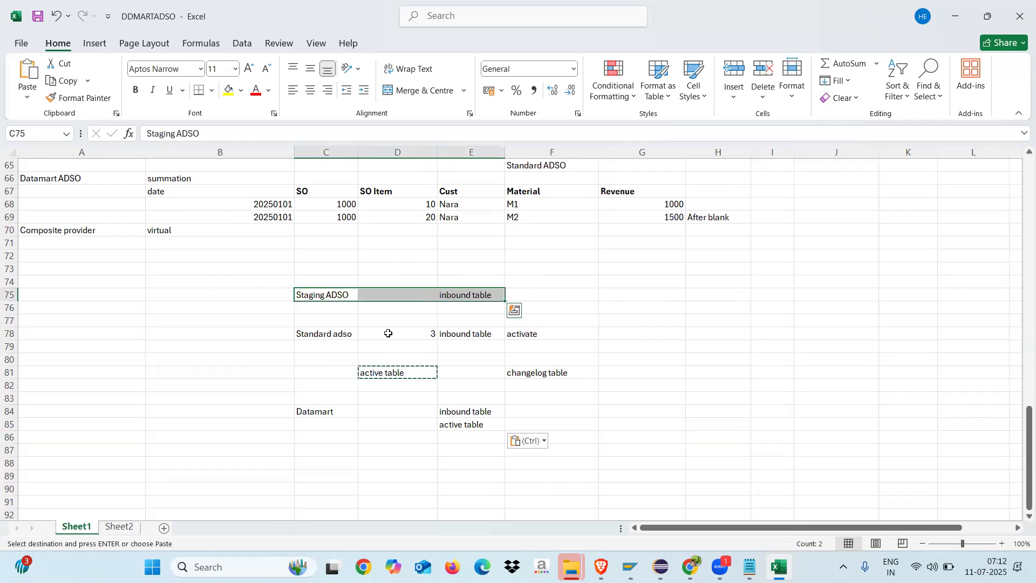
left_click_drag(335, 332, 534, 372)
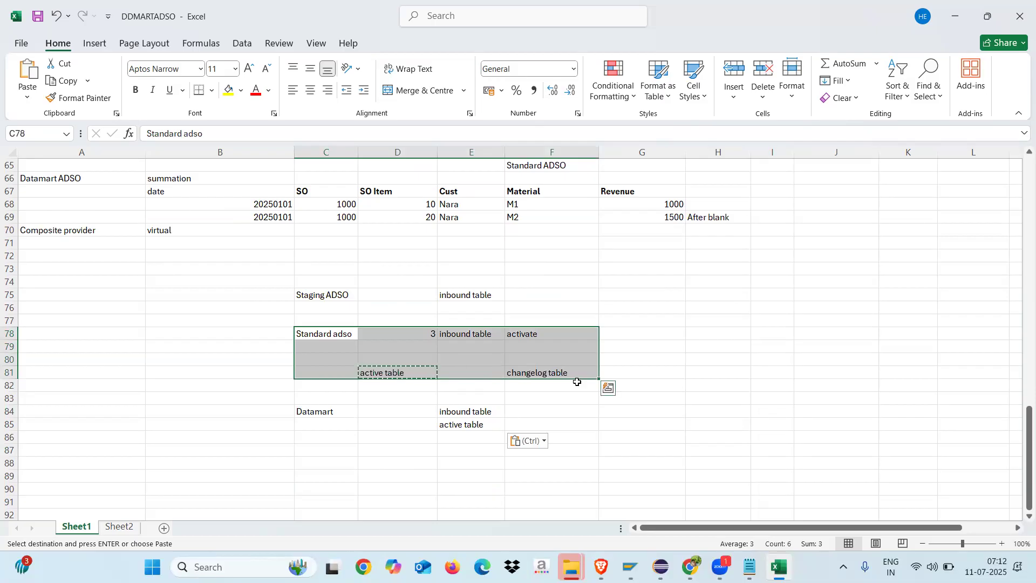
left_click(612, 421)
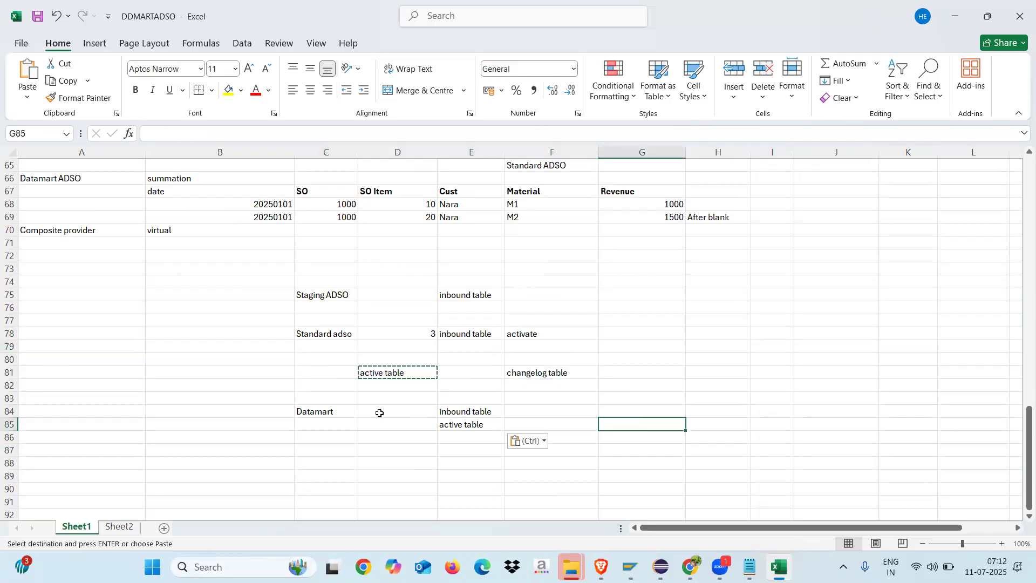
left_click(461, 440)
left_click_drag(338, 411, 492, 412)
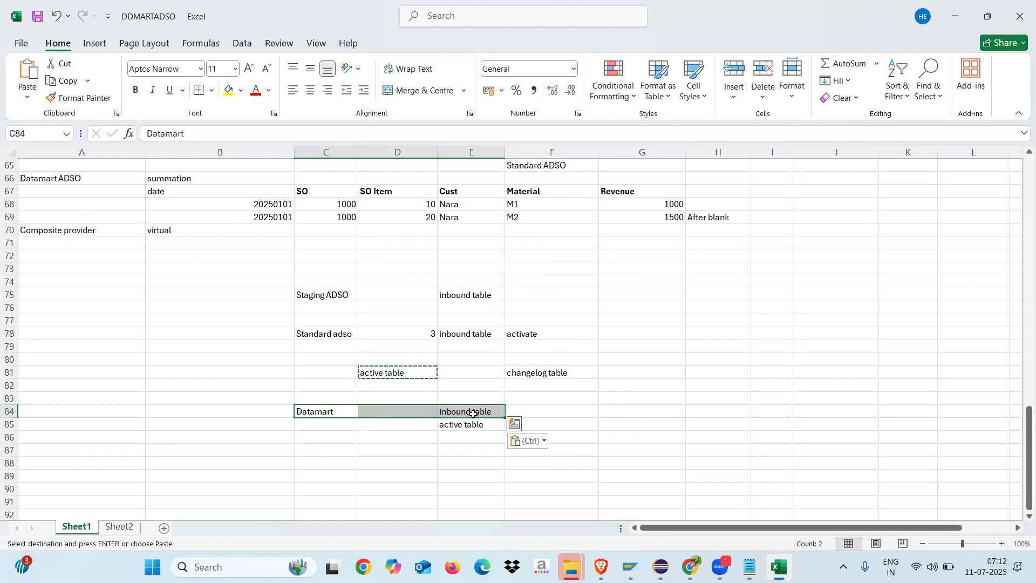
Enter "activate" in cell F84, beside the inbound table entry of the Datamart row
left_click(540, 408)
type("activate")
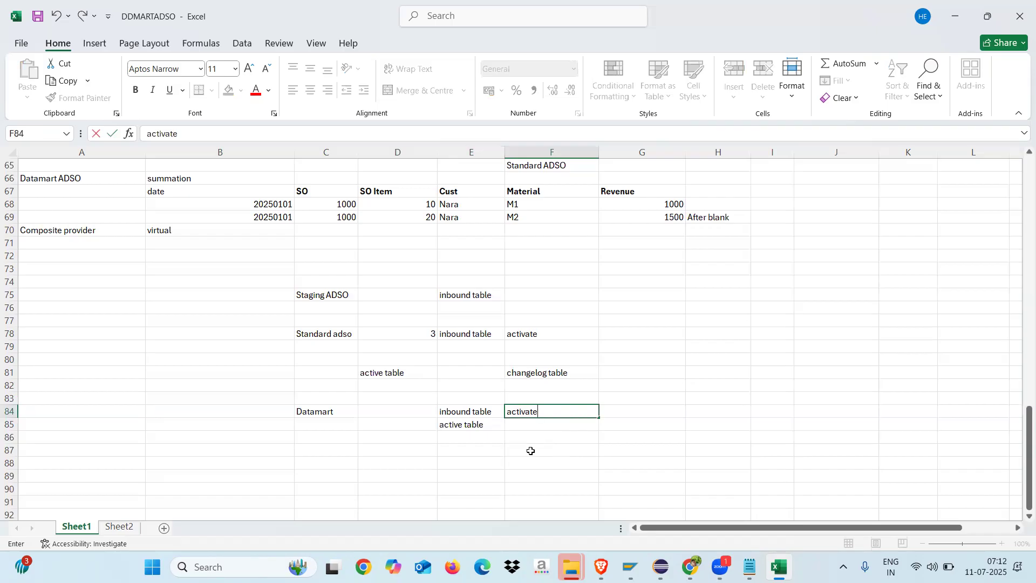
left_click(531, 451)
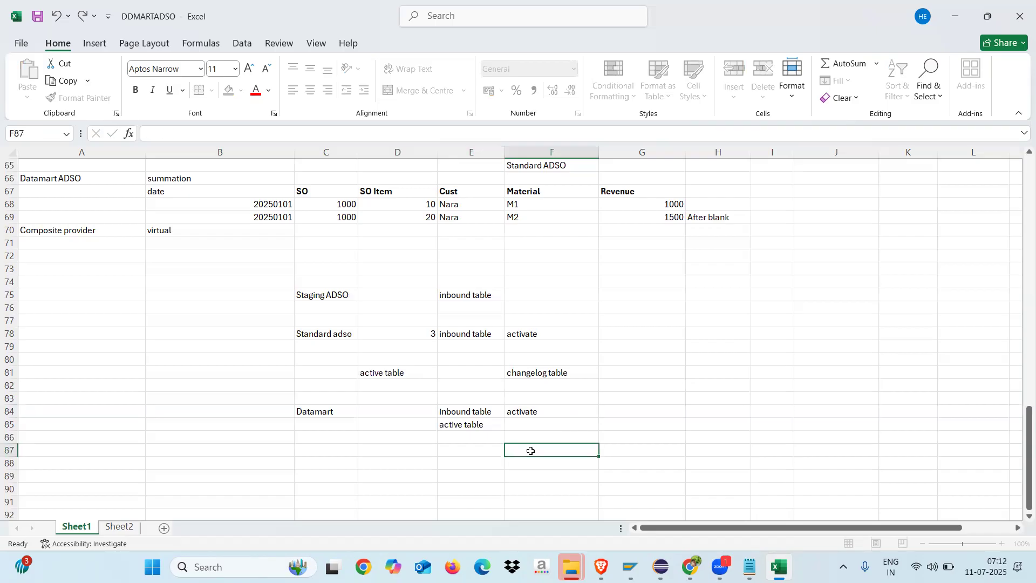
left_click(546, 410)
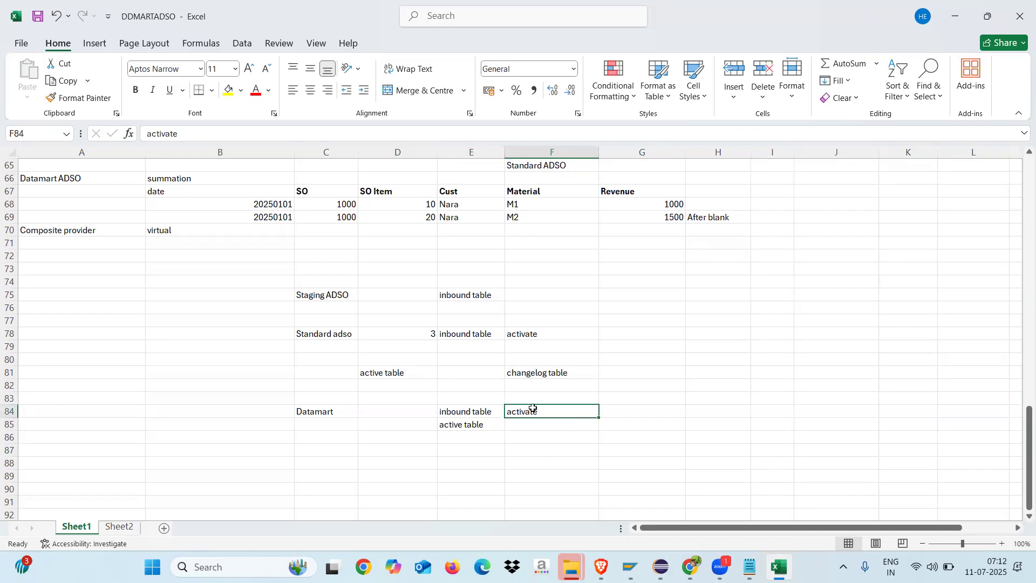
left_click(479, 411)
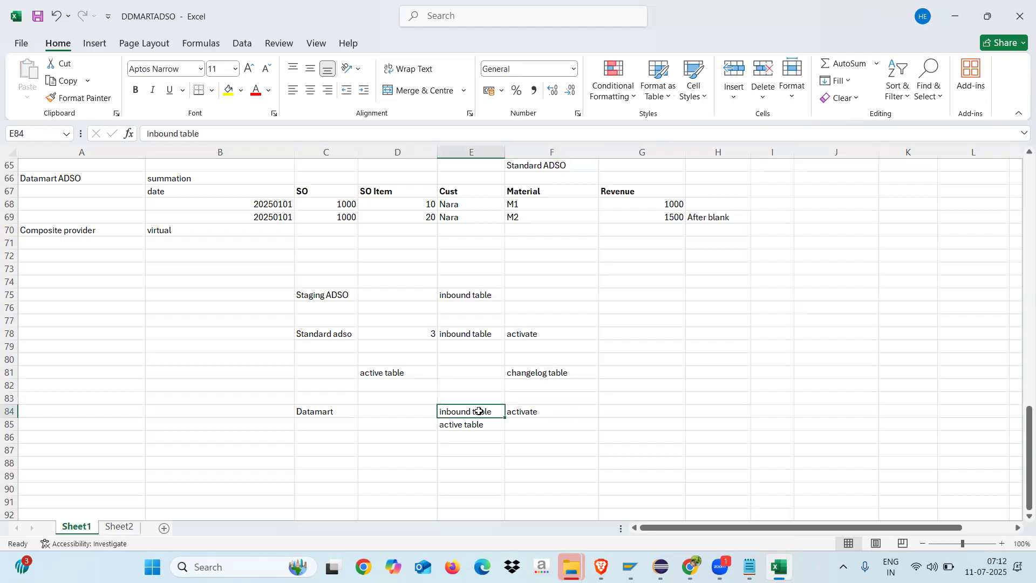
left_click(471, 425)
left_click(468, 412)
Switch to Eclipse and check the number of entries in the active data table of ZDM_DSO1
left_click(660, 566)
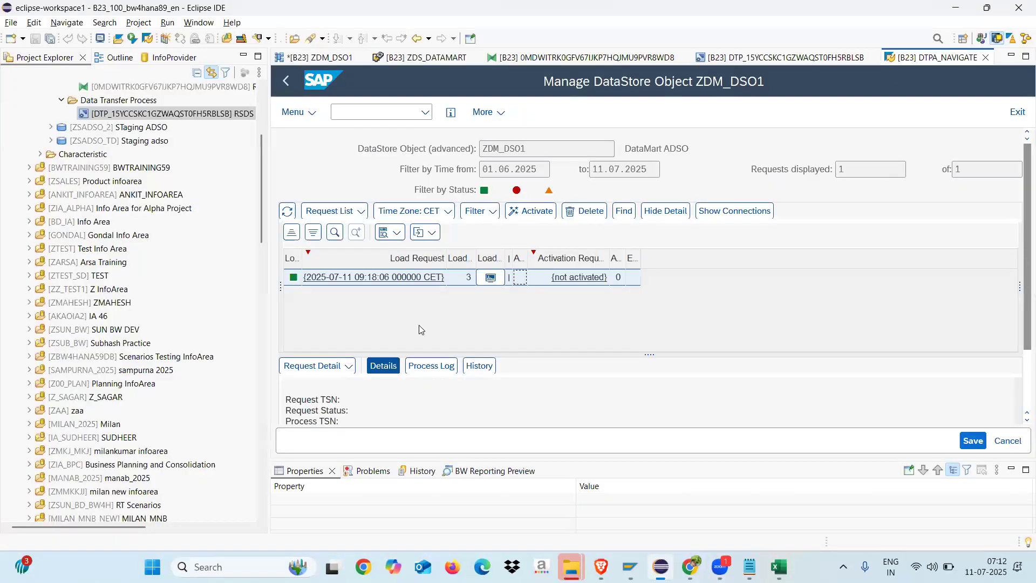
right_click(461, 283)
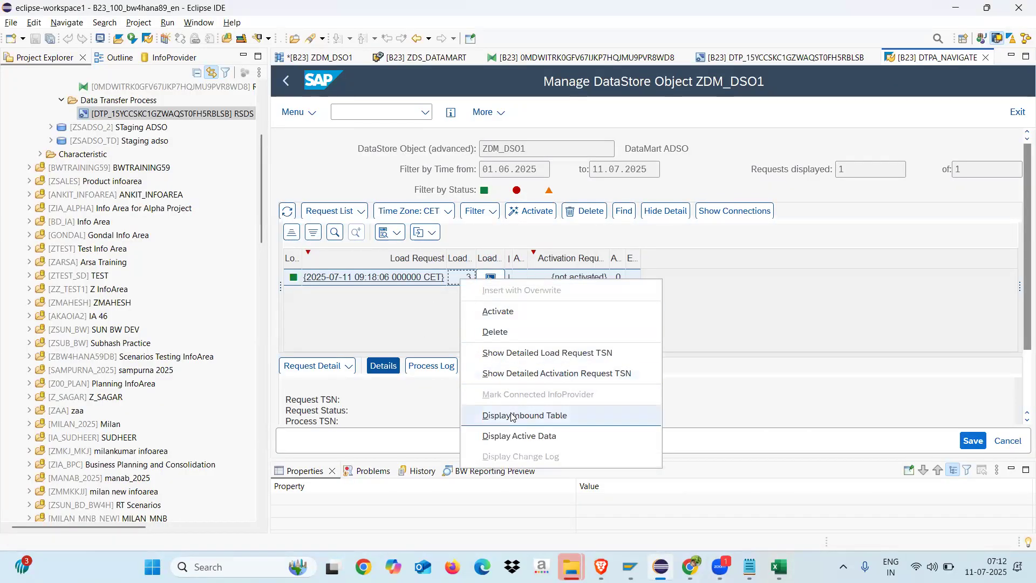
left_click(513, 437)
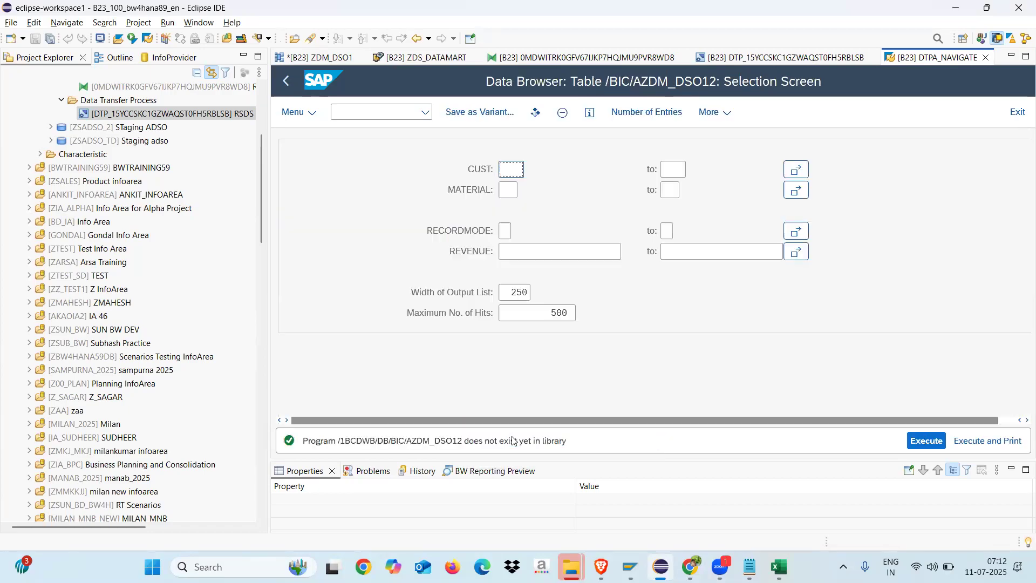
left_click(639, 111)
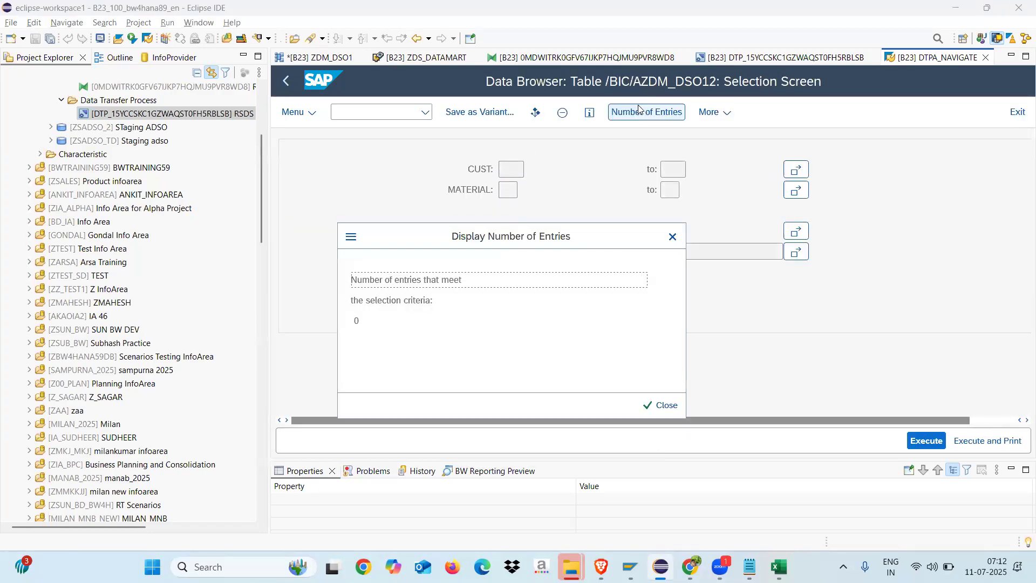
left_click(656, 407)
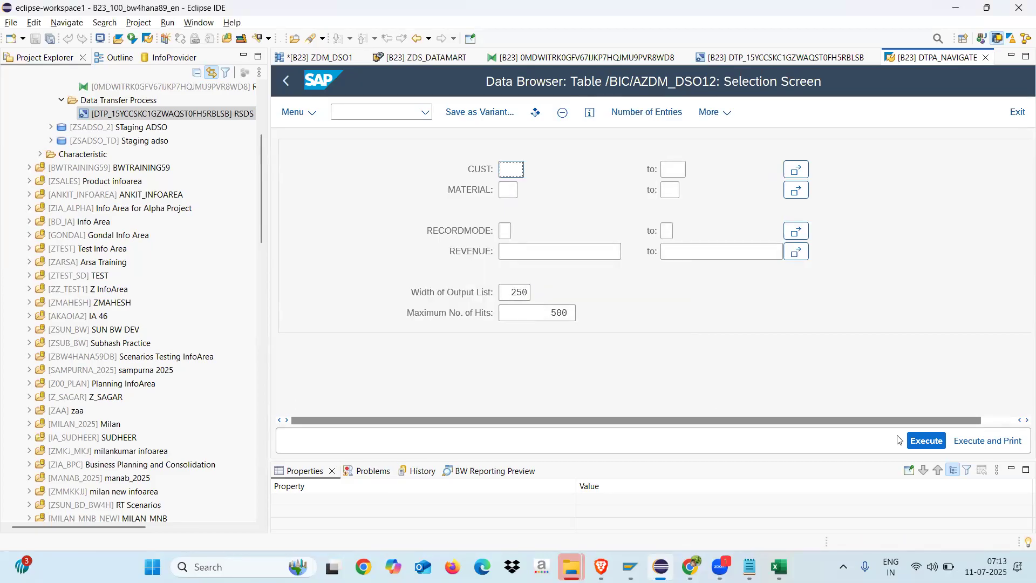
left_click(286, 81)
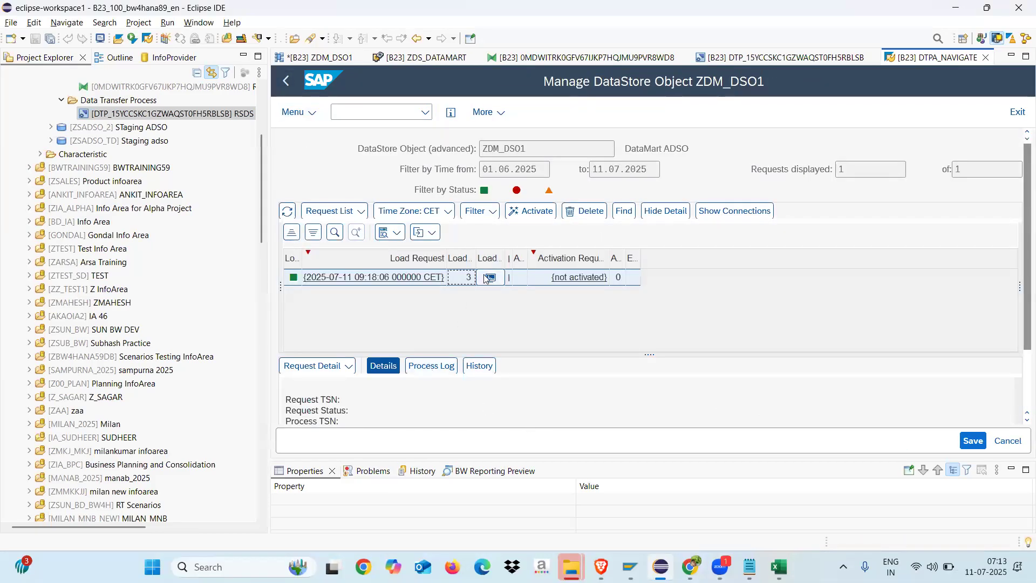
Activate the load request of ZDM_DSO1 and display its inbound table
left_click(529, 212)
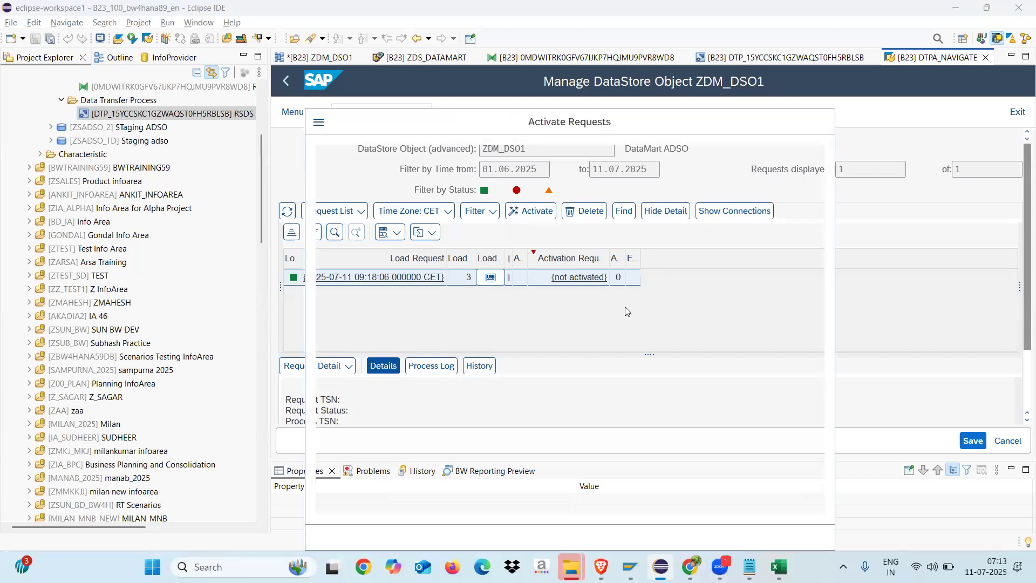
left_click(784, 537)
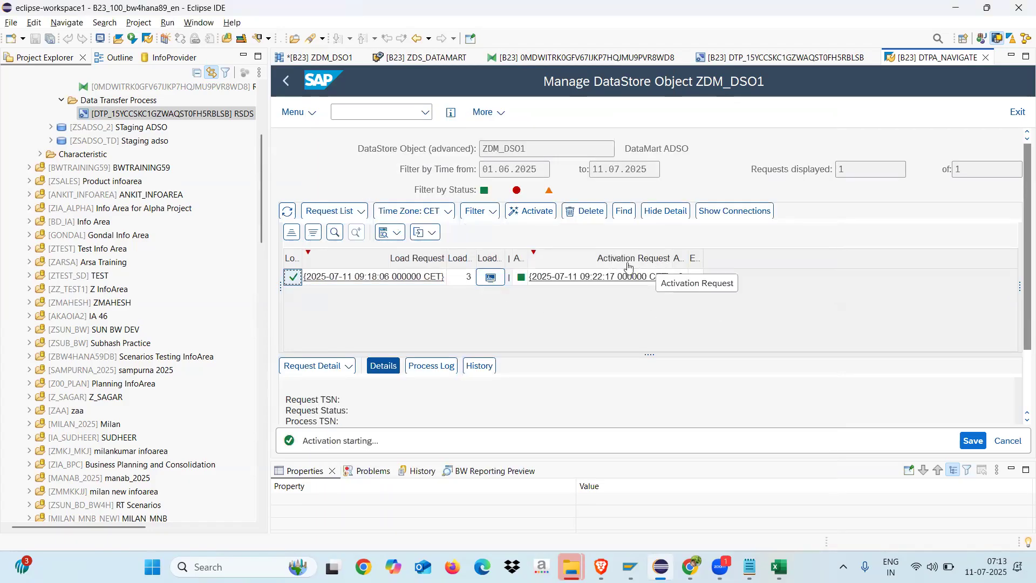
right_click(460, 278)
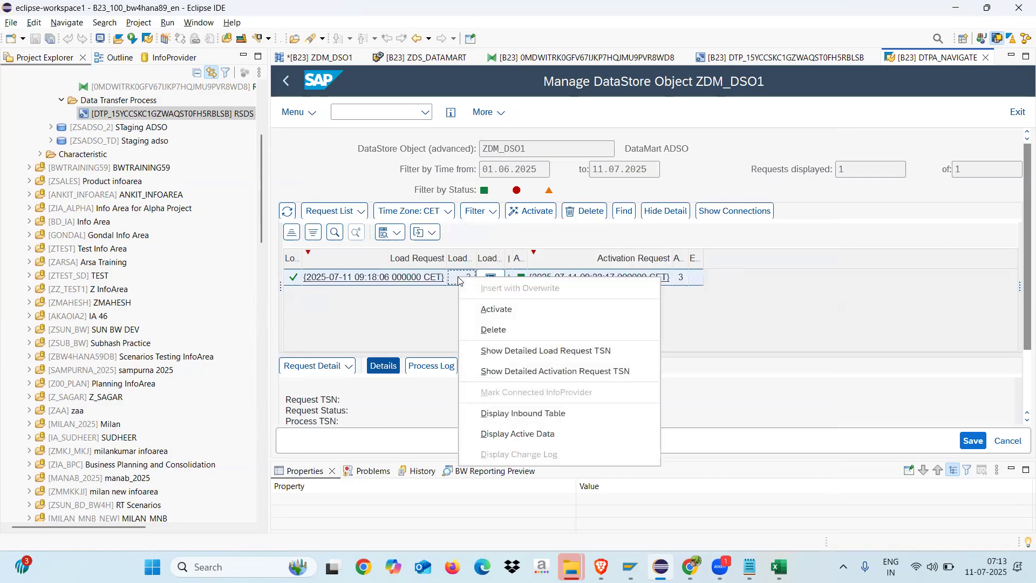
left_click(521, 413)
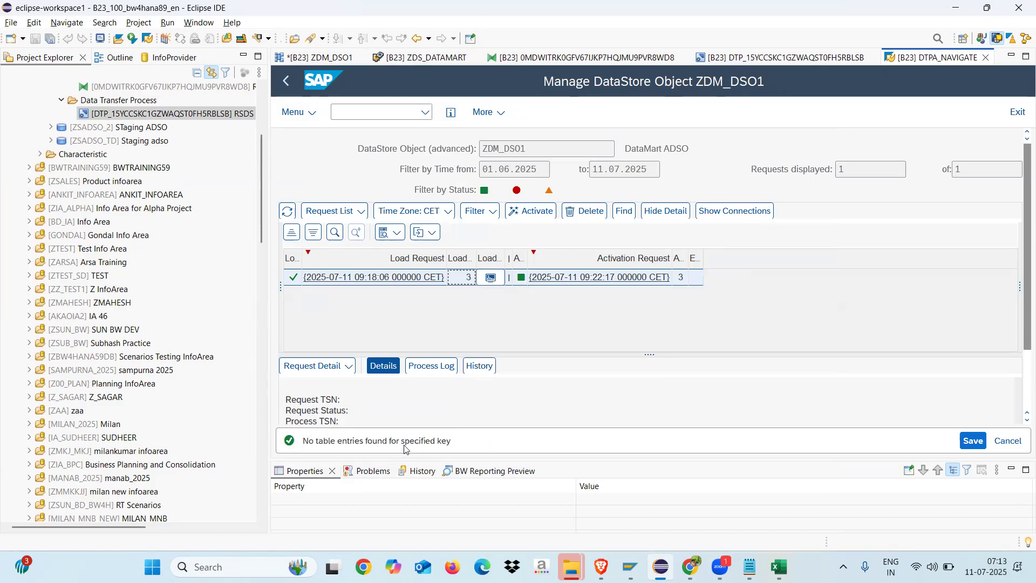
Display all records in the active data table of ZDM_DSO1 without selection restrictions
right_click(461, 278)
right_click(459, 277)
left_click(504, 428)
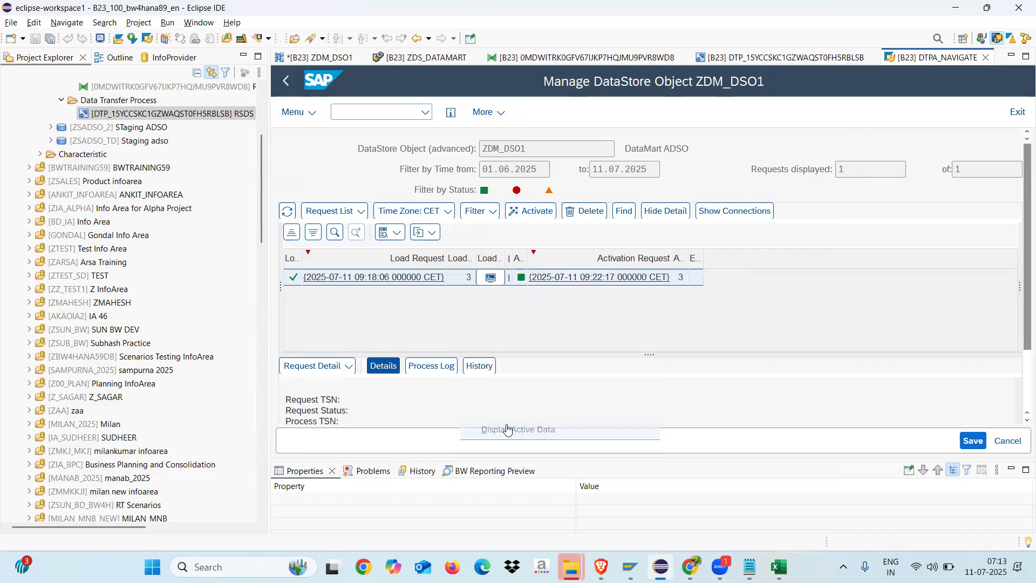
left_click(923, 441)
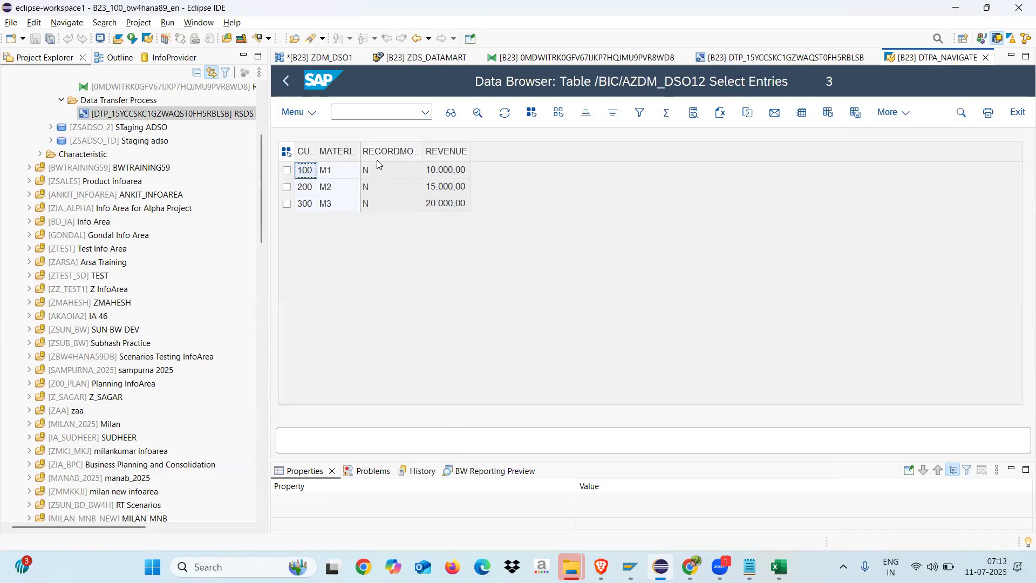
Widen the CUST, MATERIAL and REVENUE columns to read the active records, and return to the ZDM_DSO1 request list
left_click_drag(318, 147, 346, 148)
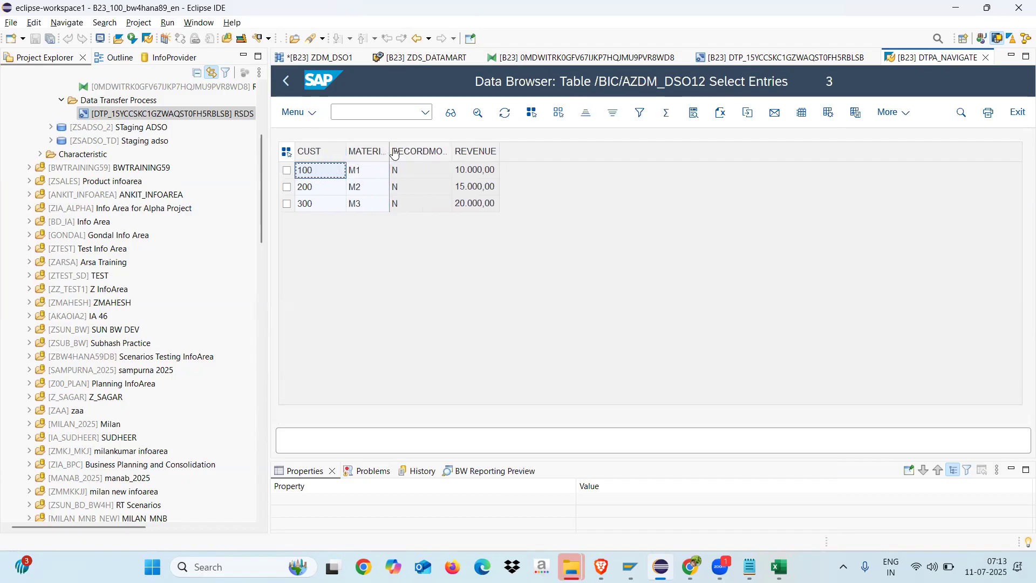
right_click(411, 152)
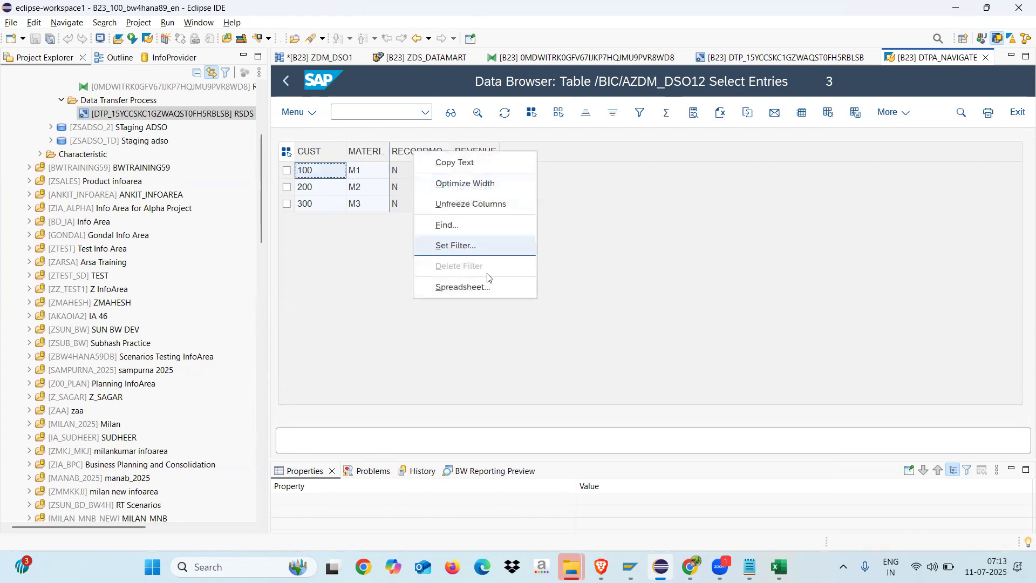
left_click(632, 283)
left_click_drag(499, 151, 522, 151)
left_click_drag(389, 150, 415, 150)
left_click_drag(347, 146, 365, 147)
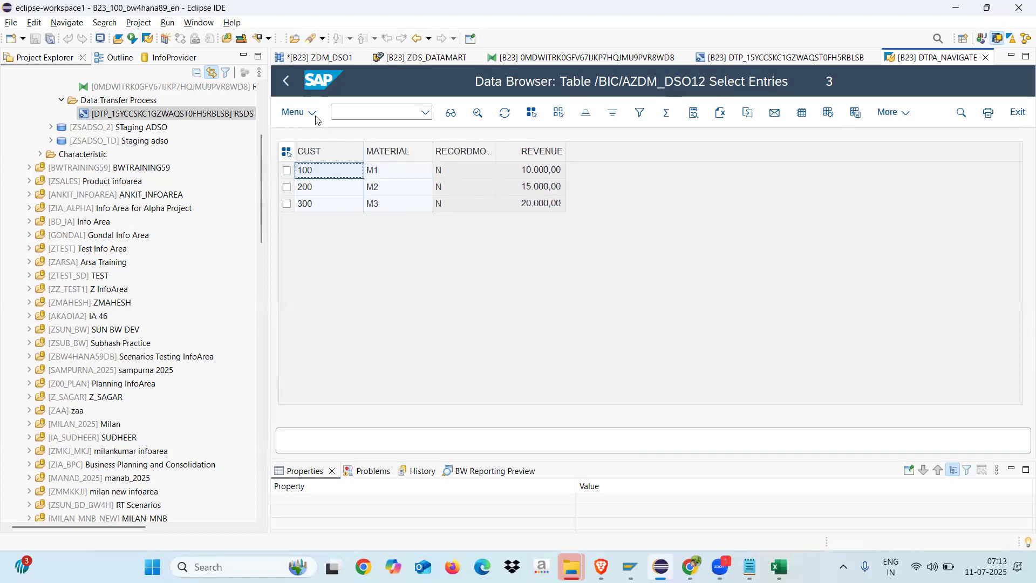
left_click(287, 80)
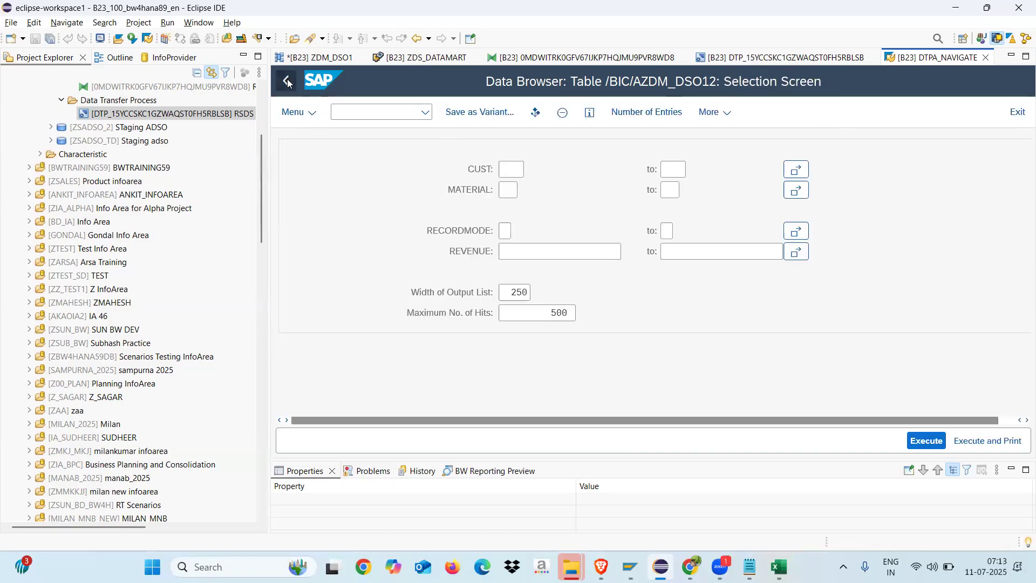
left_click(287, 80)
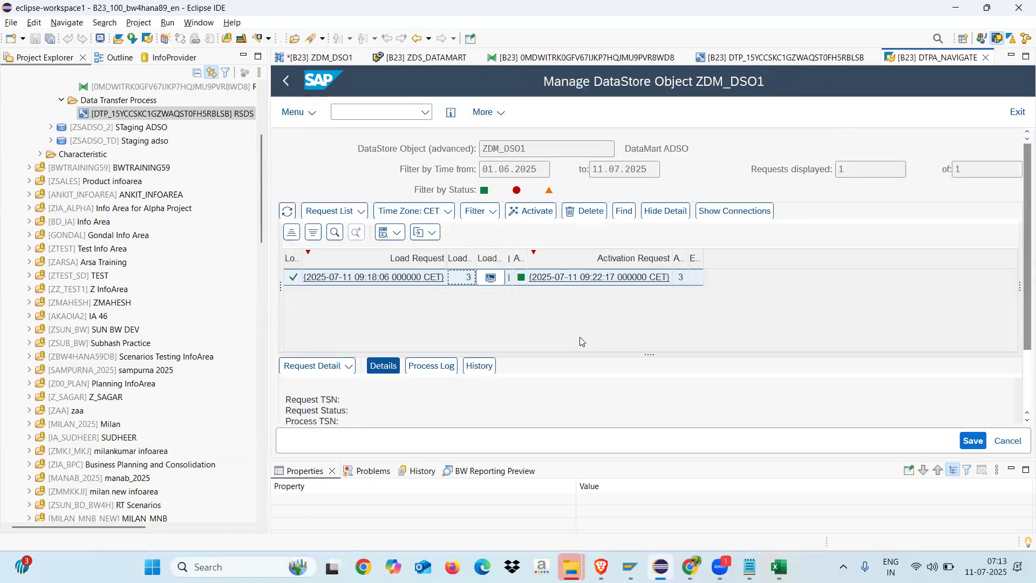
Switch to Excel and close the DDMARTADSO workbook
key("alt+Tab")
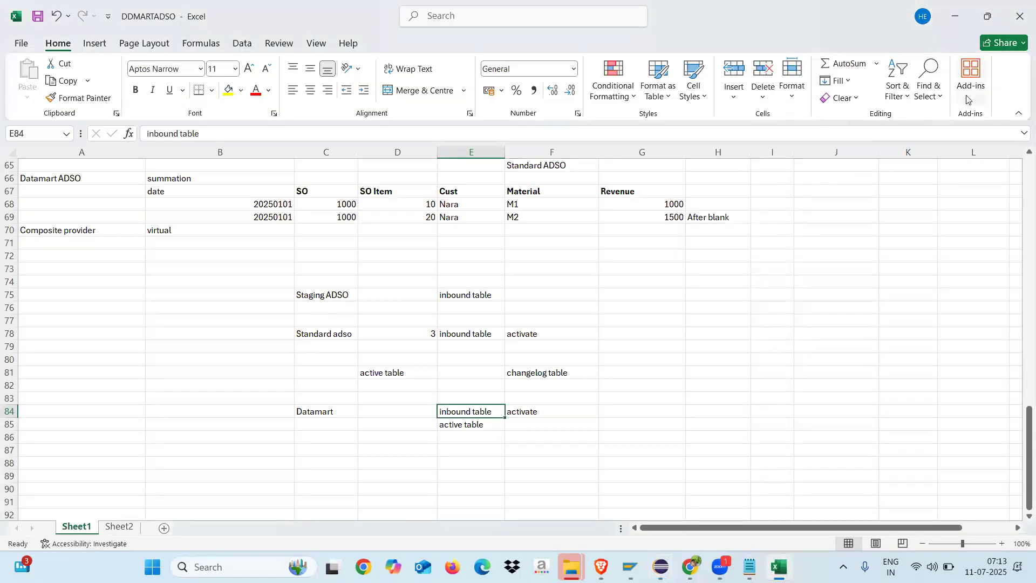
left_click(1020, 16)
left_click(493, 301)
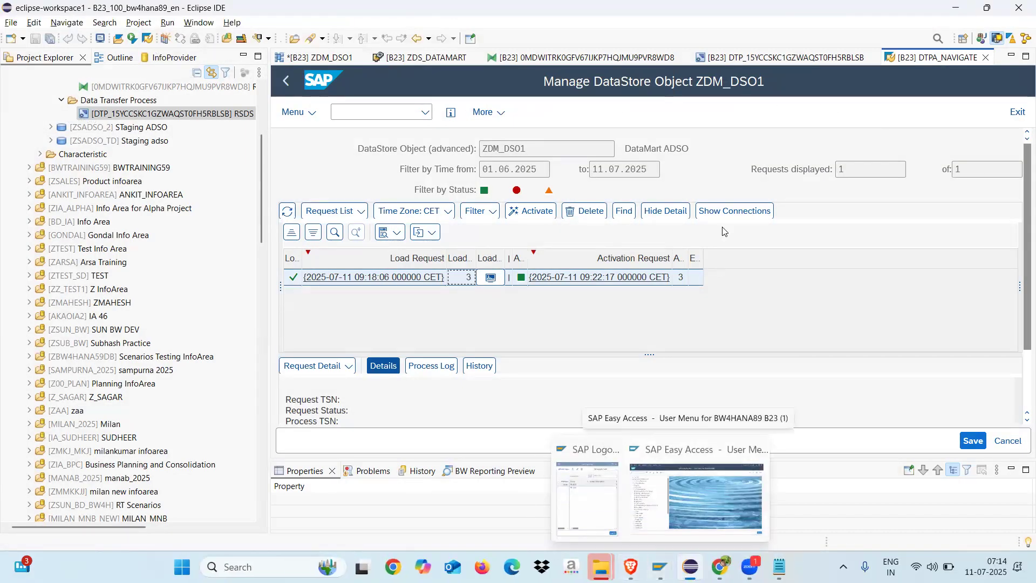
Execute the data transfer process from ZDS_DATAMART to ZDM_DSO1 again in dialog mode and open its request monitor
left_click(741, 63)
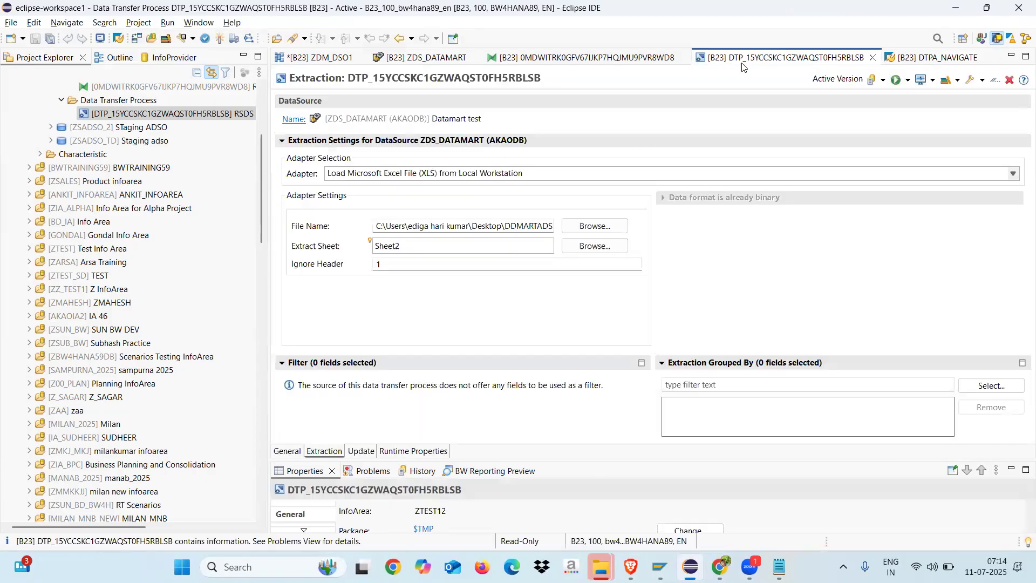
left_click(908, 80)
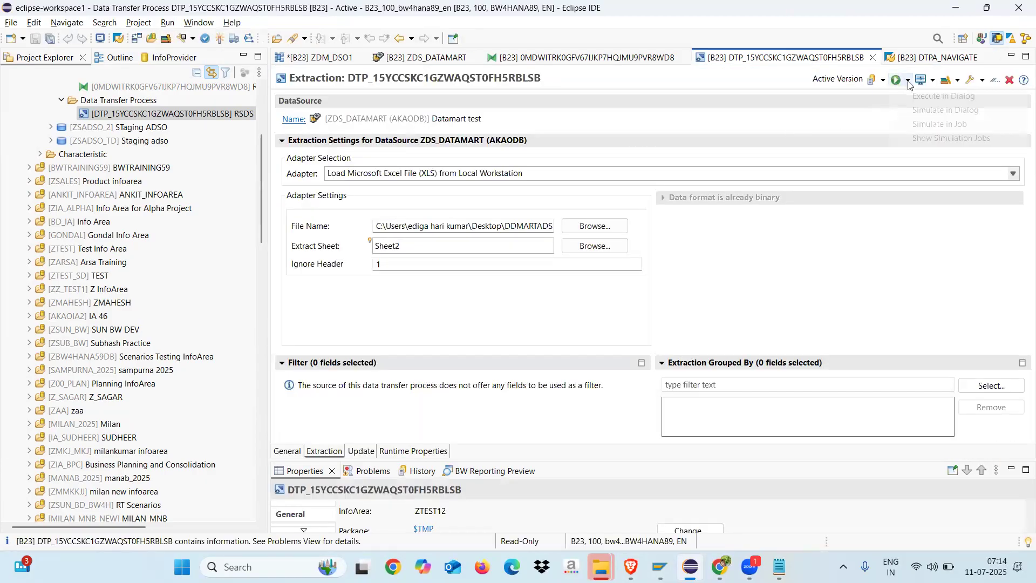
left_click(918, 97)
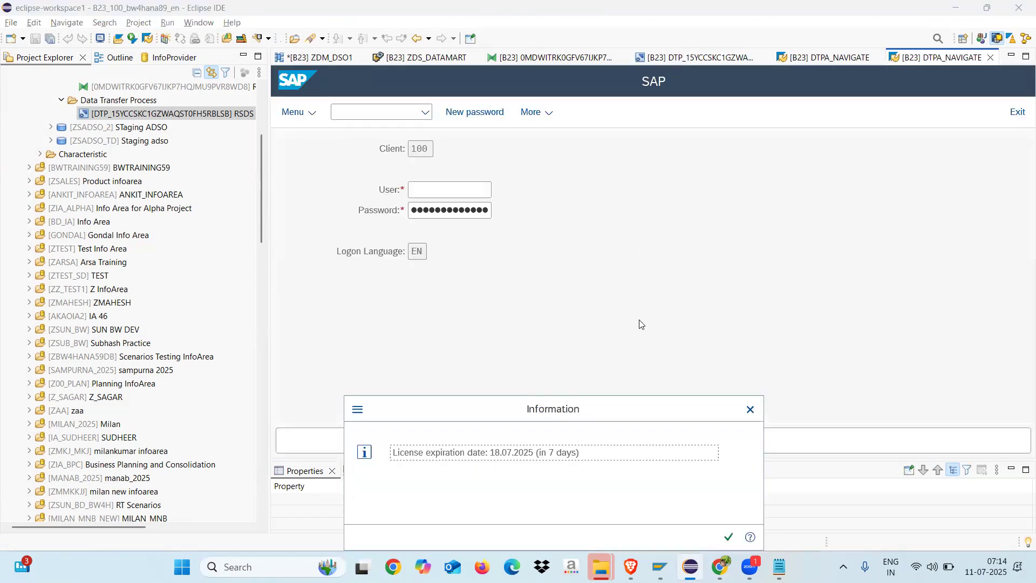
left_click(728, 537)
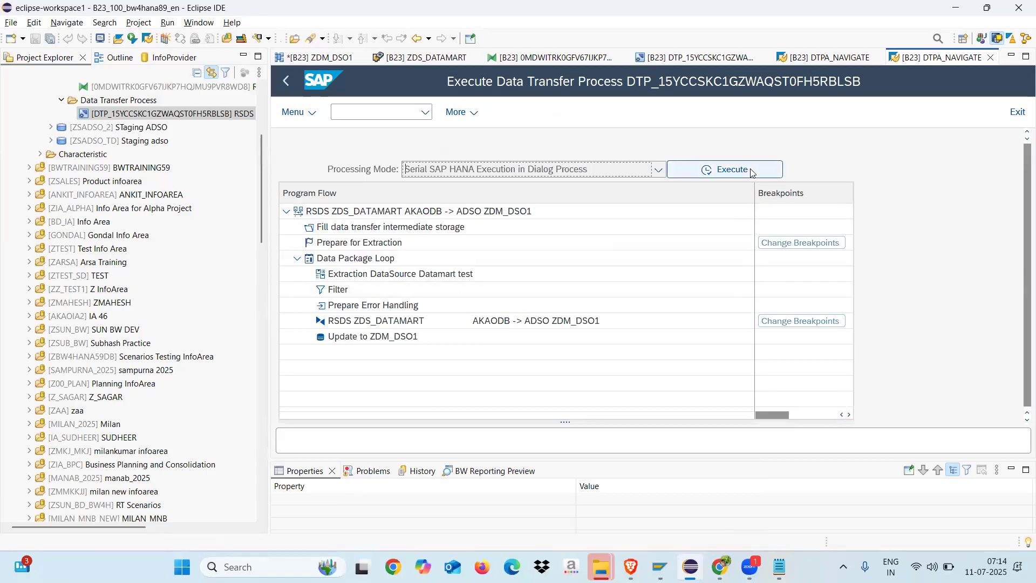
left_click(751, 171)
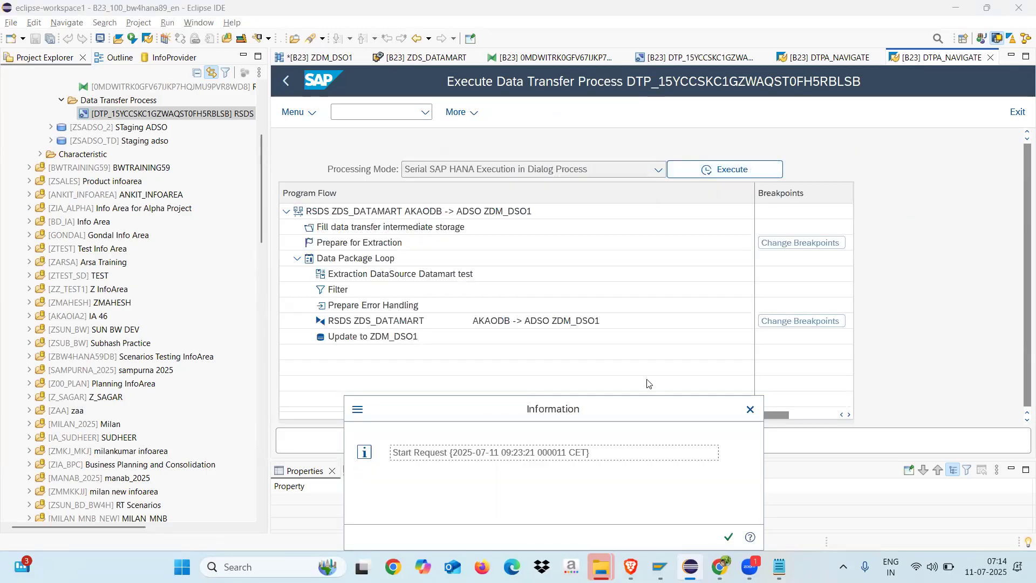
left_click(729, 537)
left_click(549, 384)
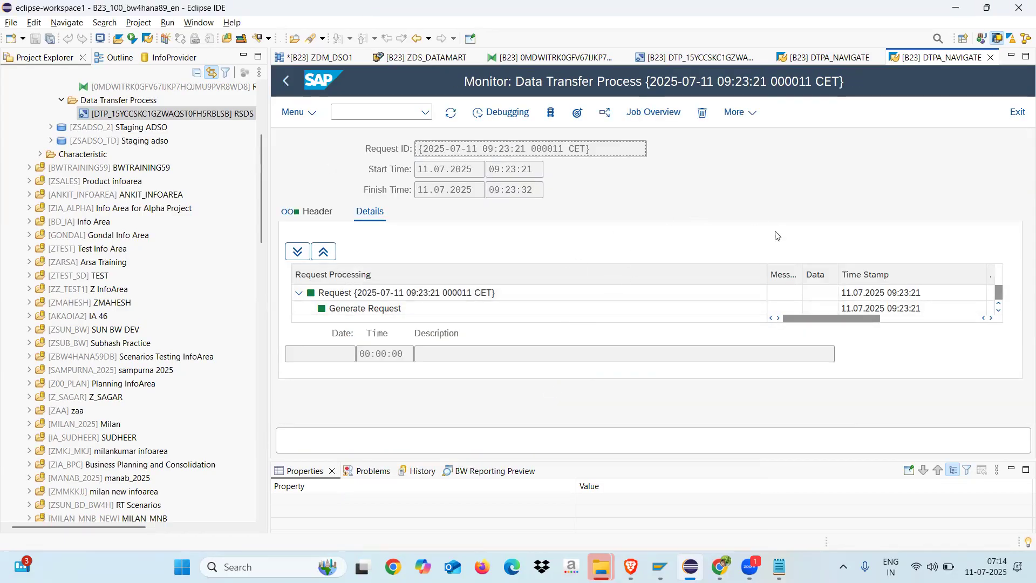
Open the request management of ZDM_DSO1 and inspect the inbound table records of the new load request
left_click(578, 113)
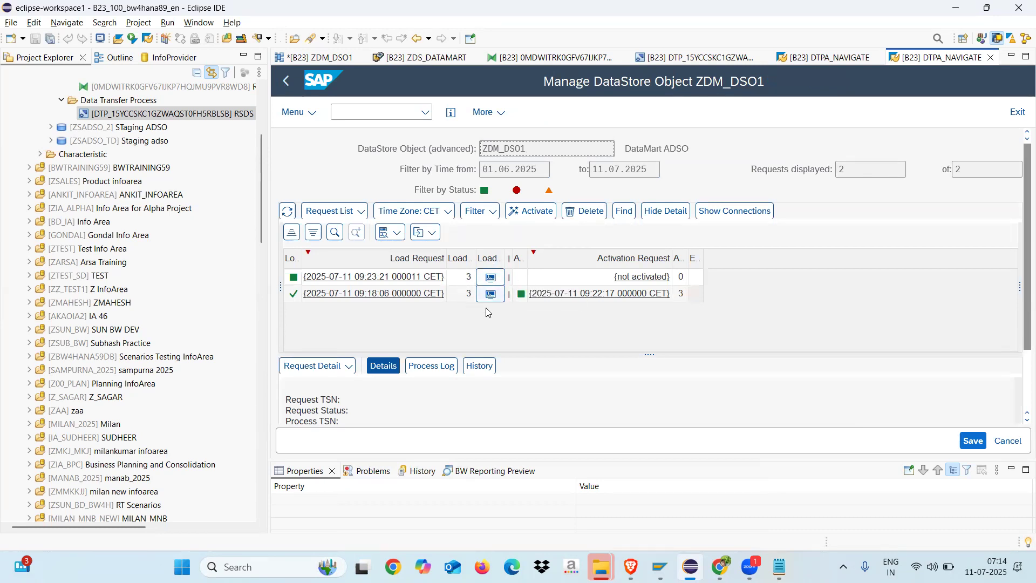
right_click(520, 278)
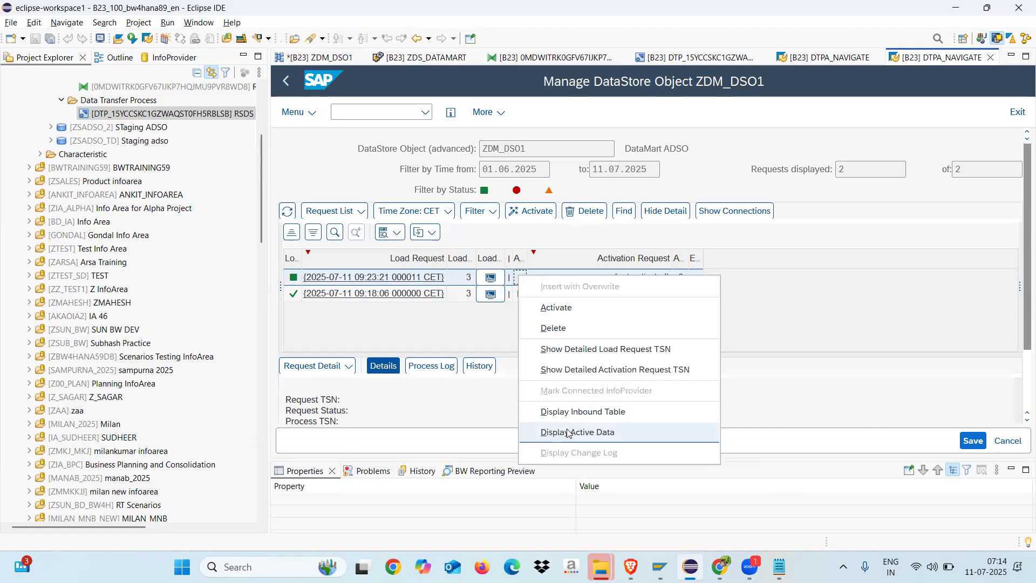
left_click(572, 412)
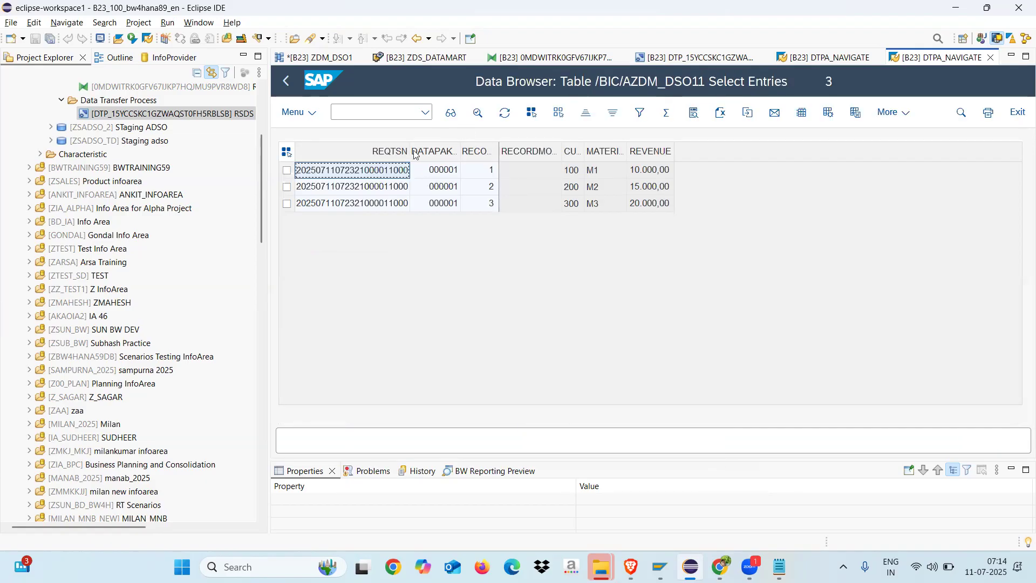
left_click(286, 81)
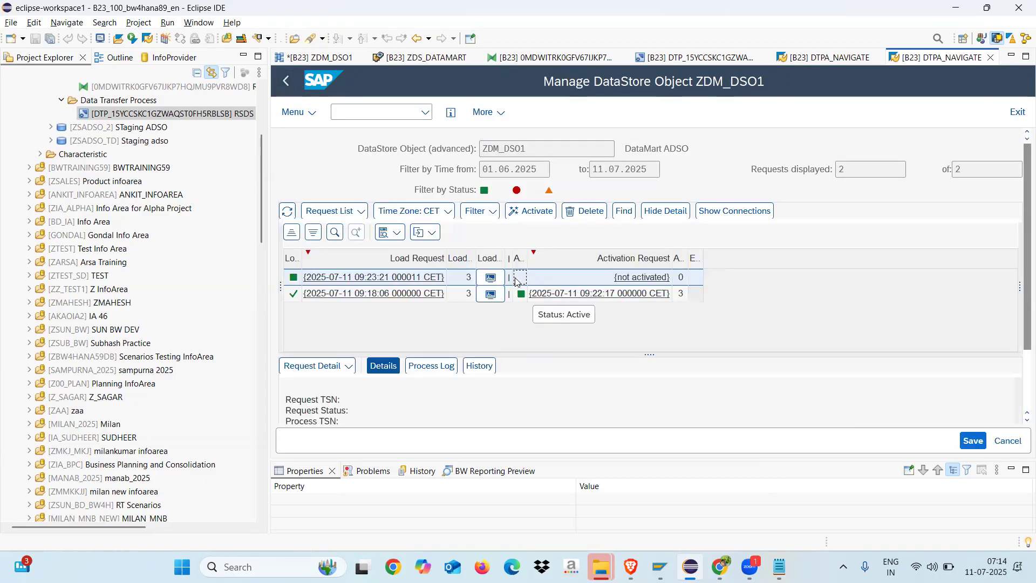
Check the number of entries in the active data table before activating the second request, and return to the request list
right_click(516, 278)
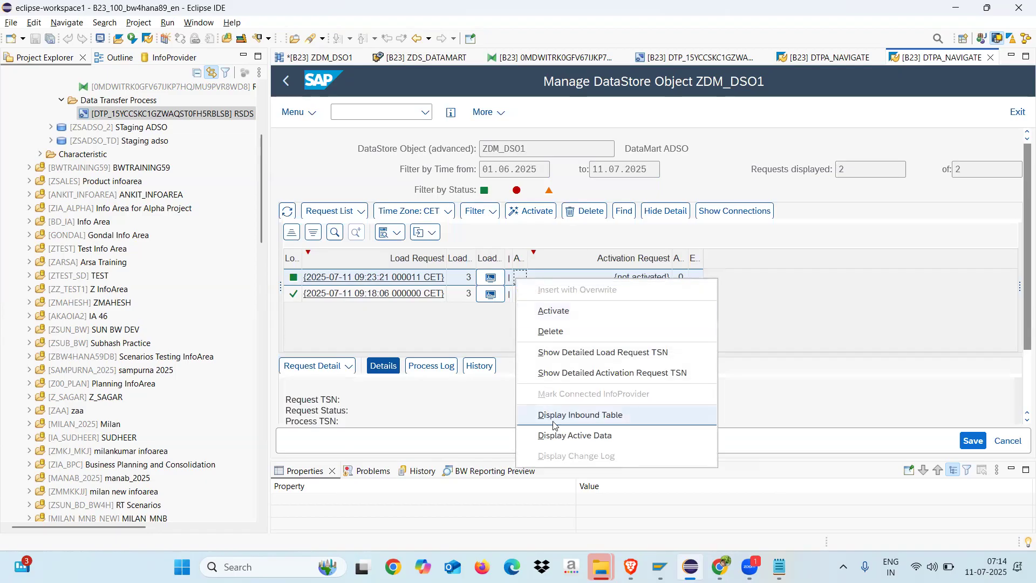
left_click(561, 438)
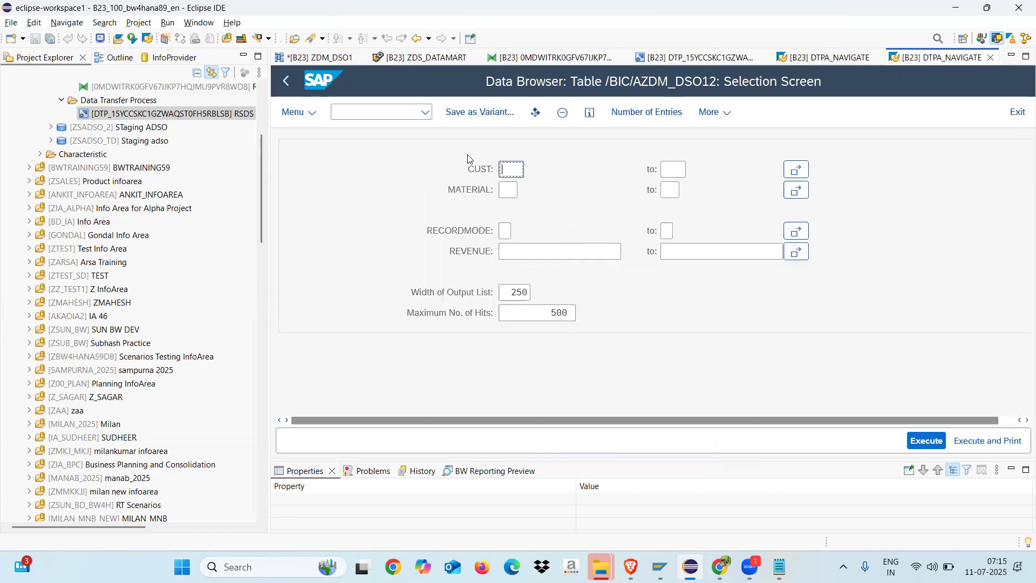
left_click(629, 114)
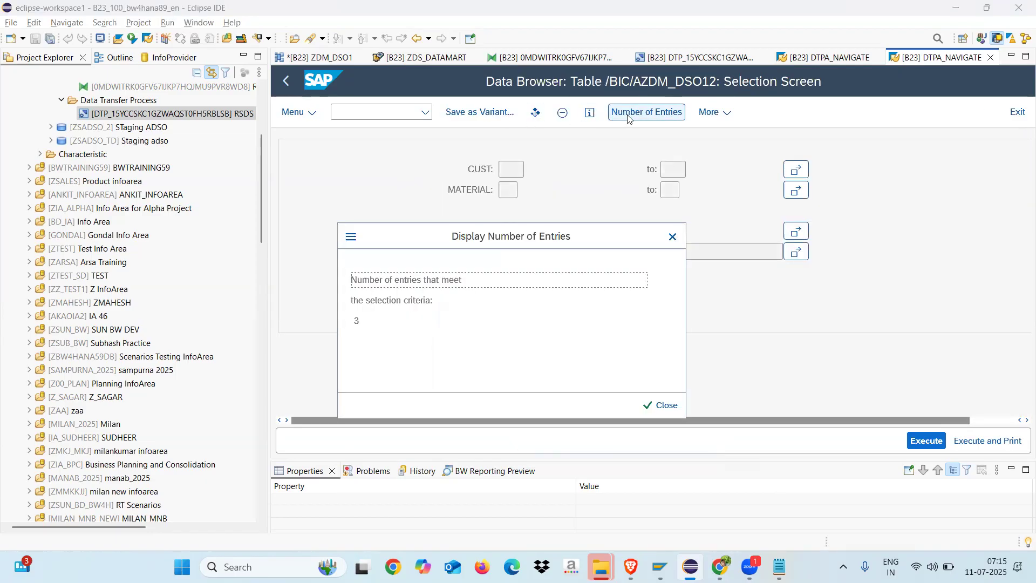
left_click(673, 237)
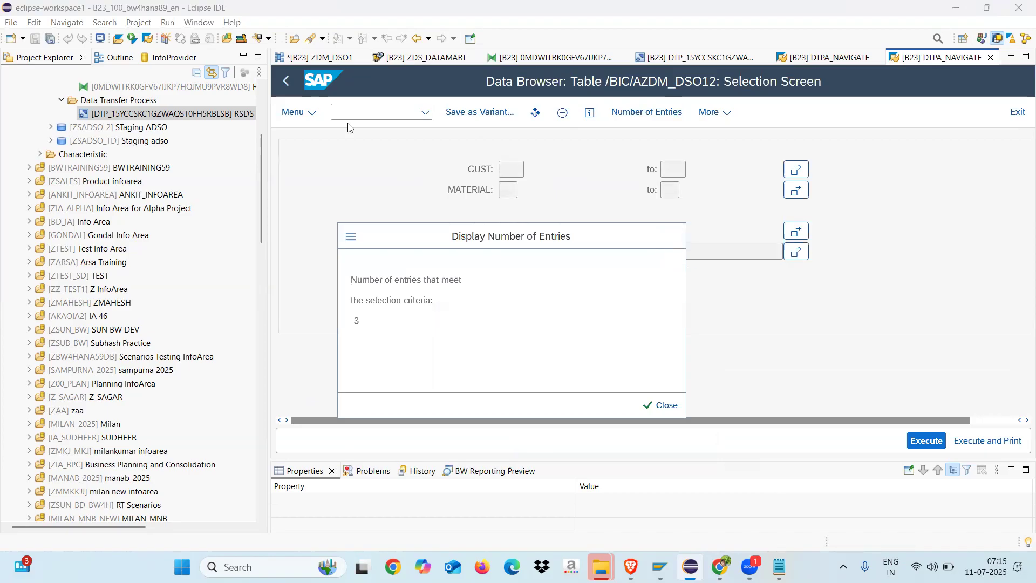
left_click(287, 81)
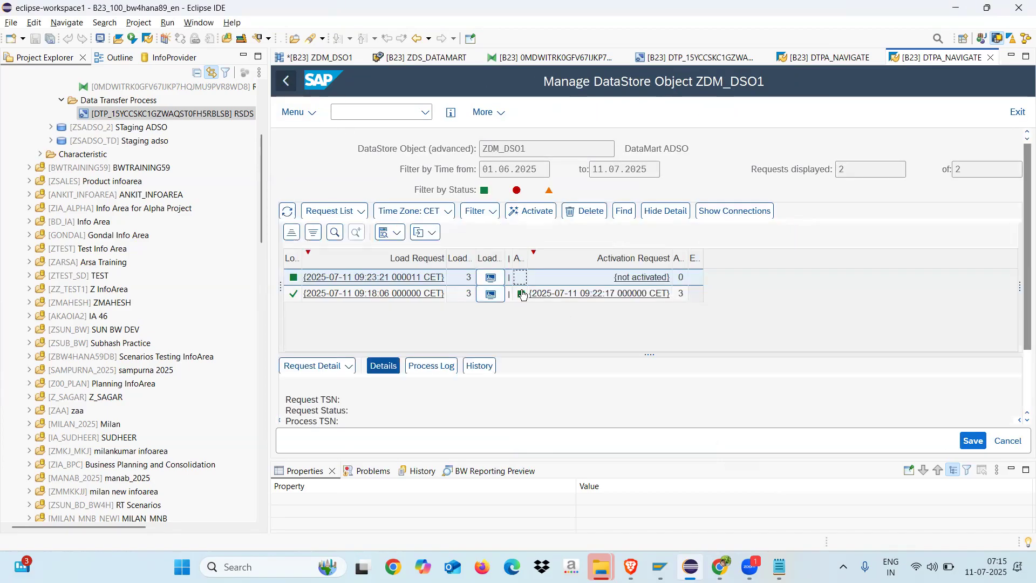
Activate the second load request of ZDM_DSO1
left_click(531, 211)
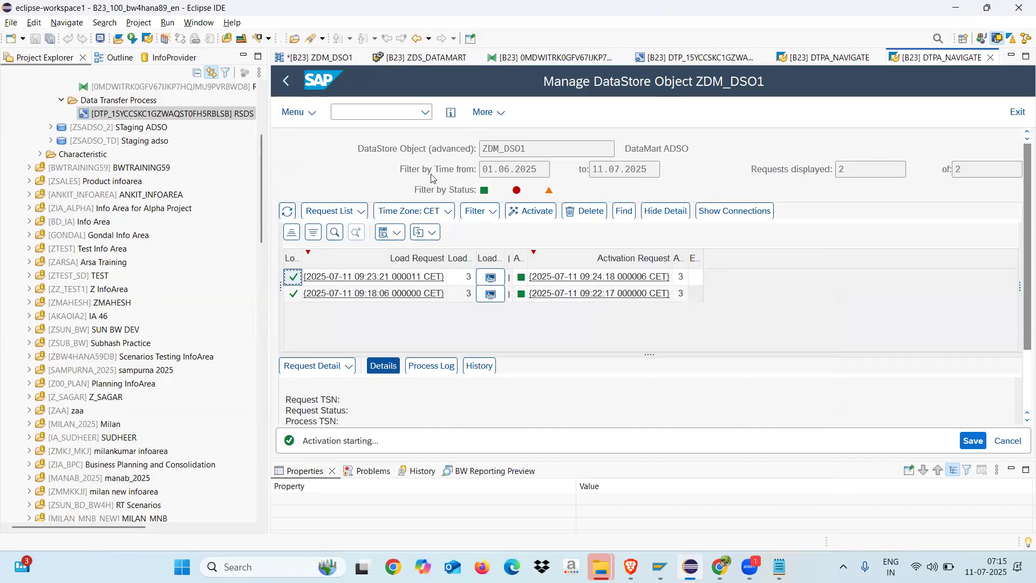
Display all records of the active data table of ZDM_DSO1 following the second activation
left_click(315, 113)
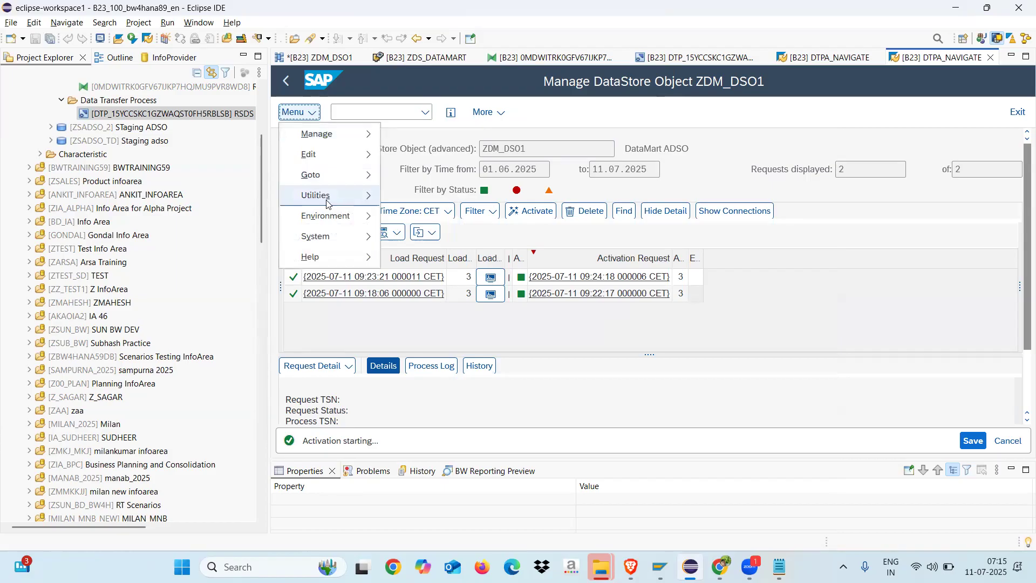
mouse_move(327, 199)
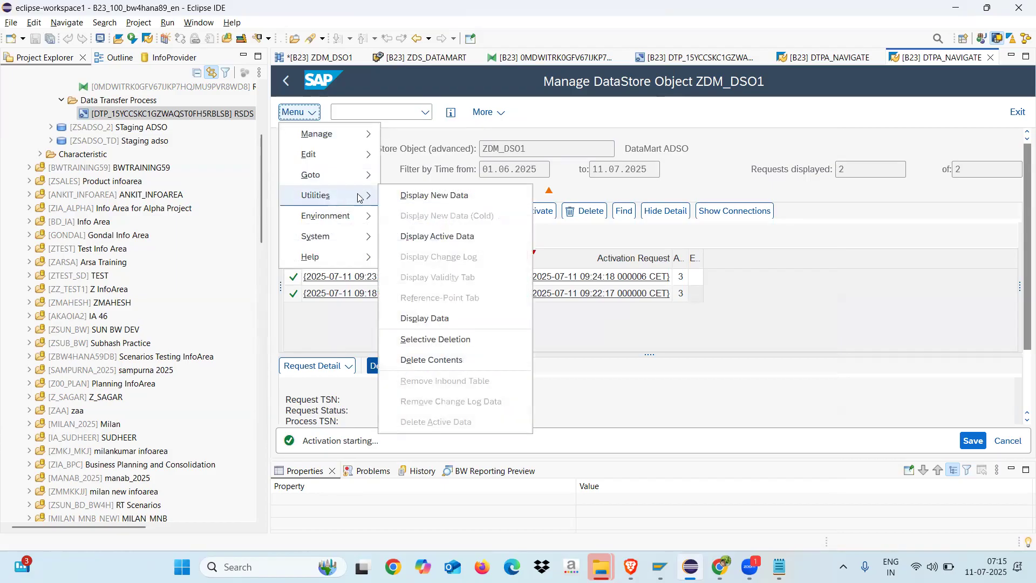
left_click(444, 237)
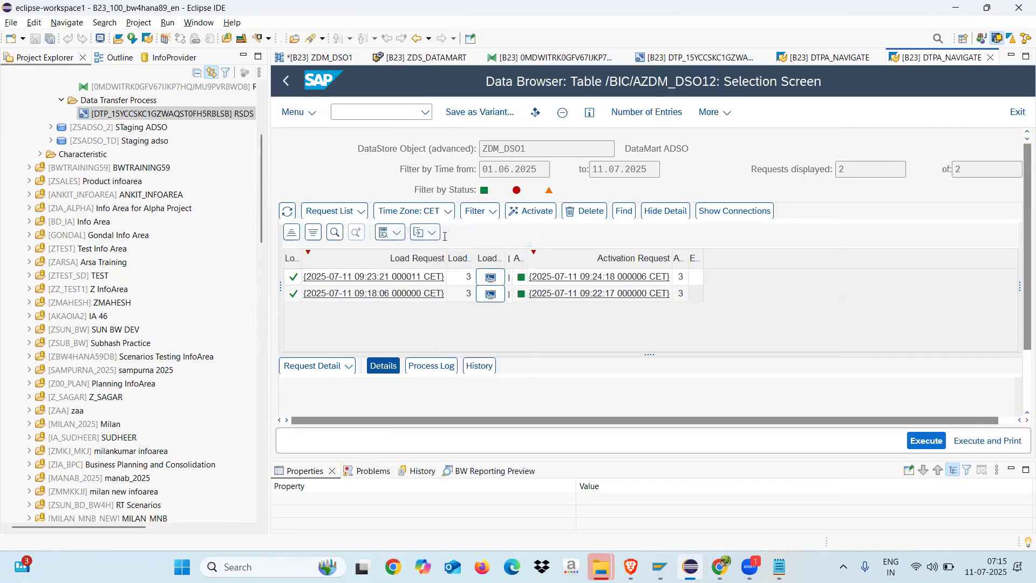
left_click(924, 438)
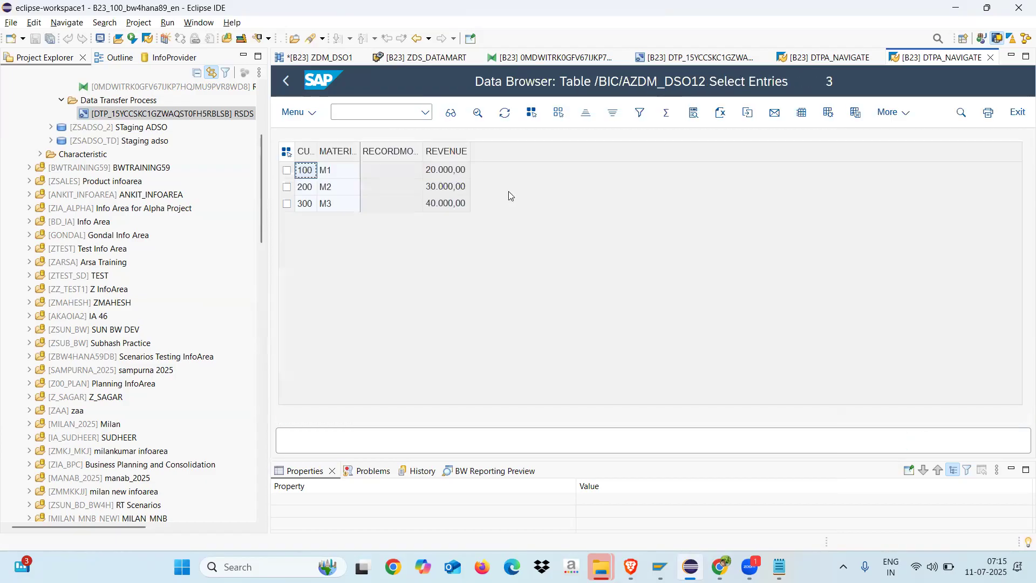
Widen the CUST, MATERIAL and REVENUE columns of the active table output
left_click_drag(470, 151, 512, 152)
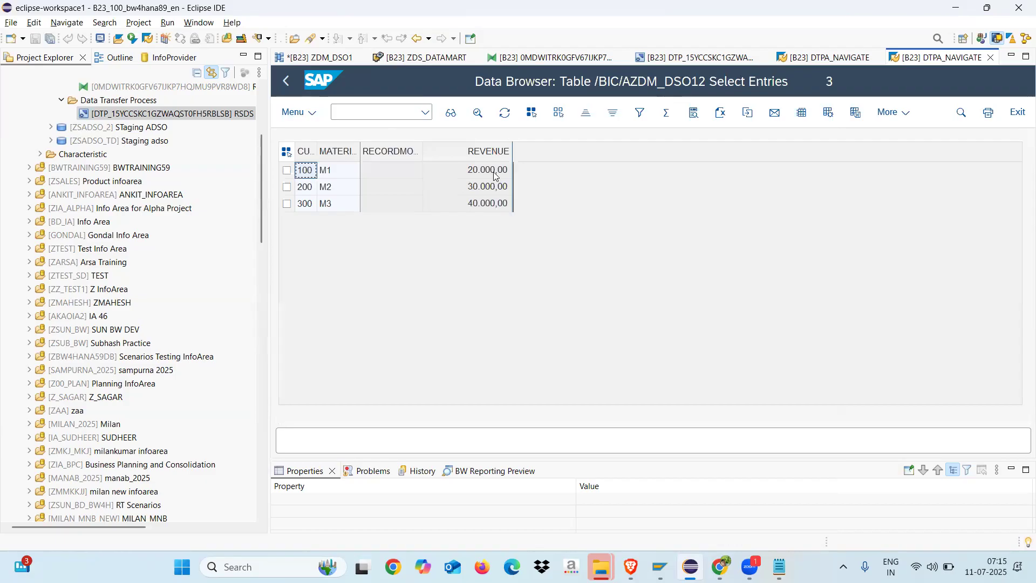
left_click_drag(317, 152, 361, 153)
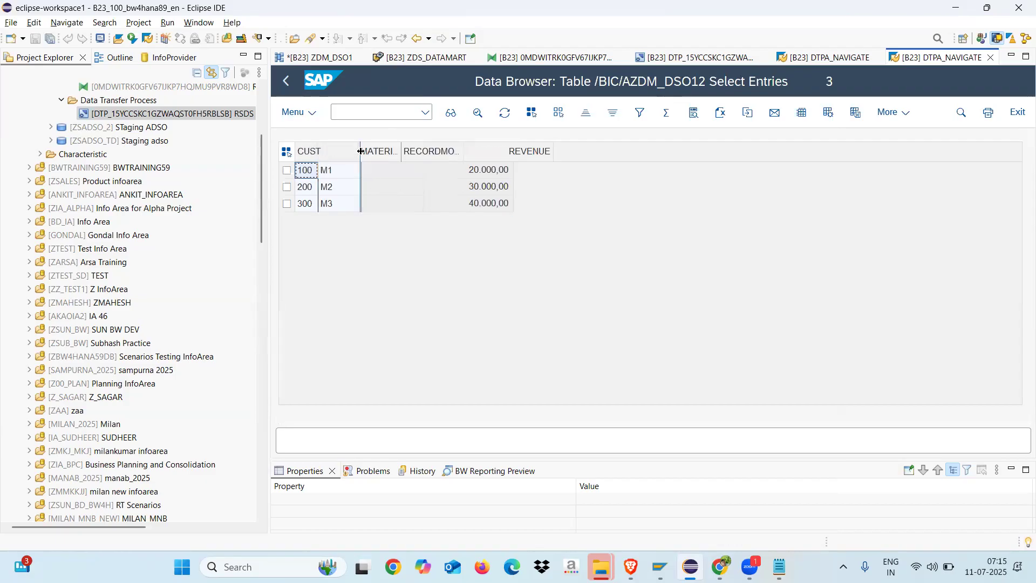
left_click(530, 205)
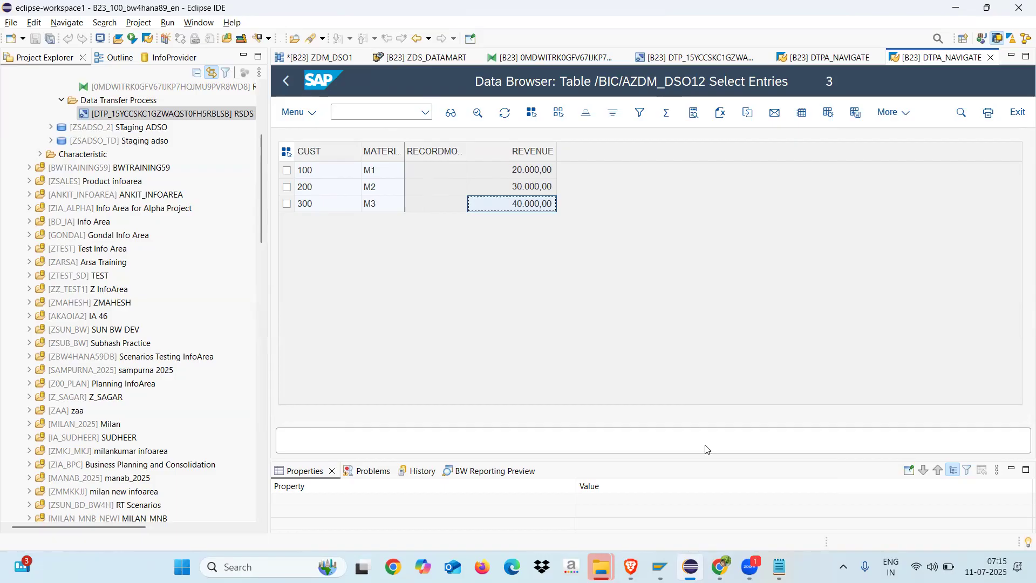
right_click(590, 156)
left_click(504, 289)
right_click(479, 156)
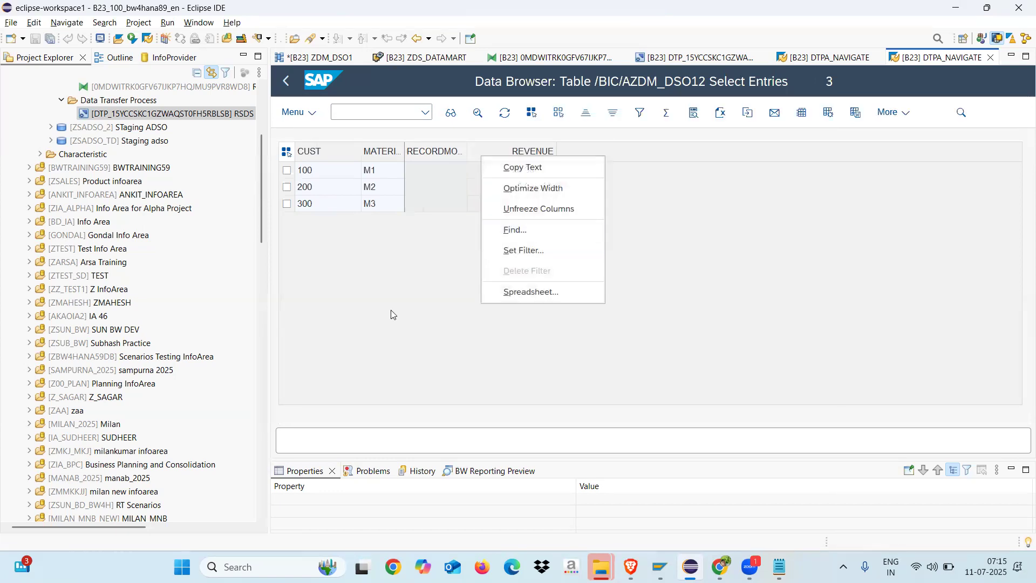
left_click(409, 286)
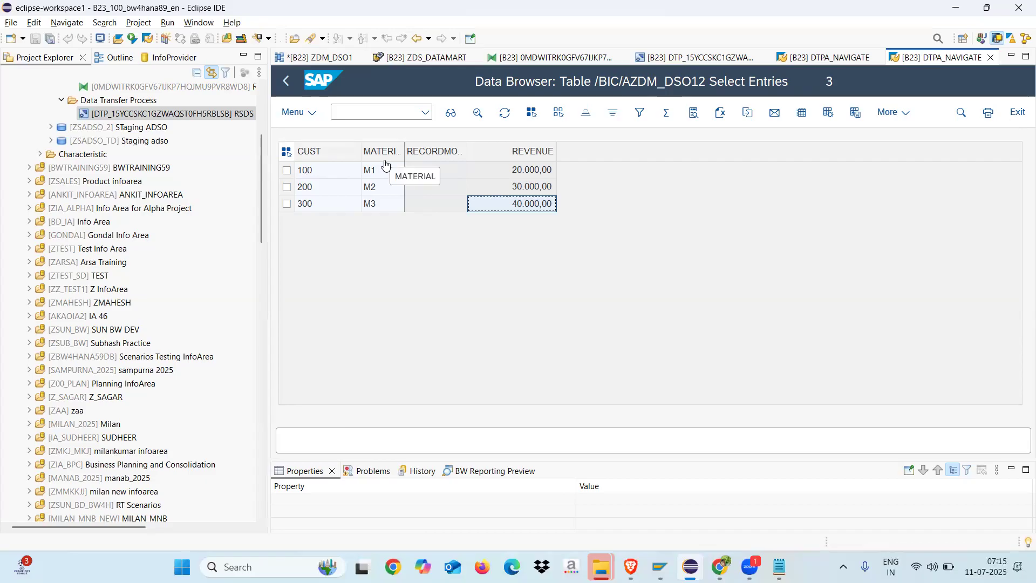
left_click_drag(405, 151, 431, 151)
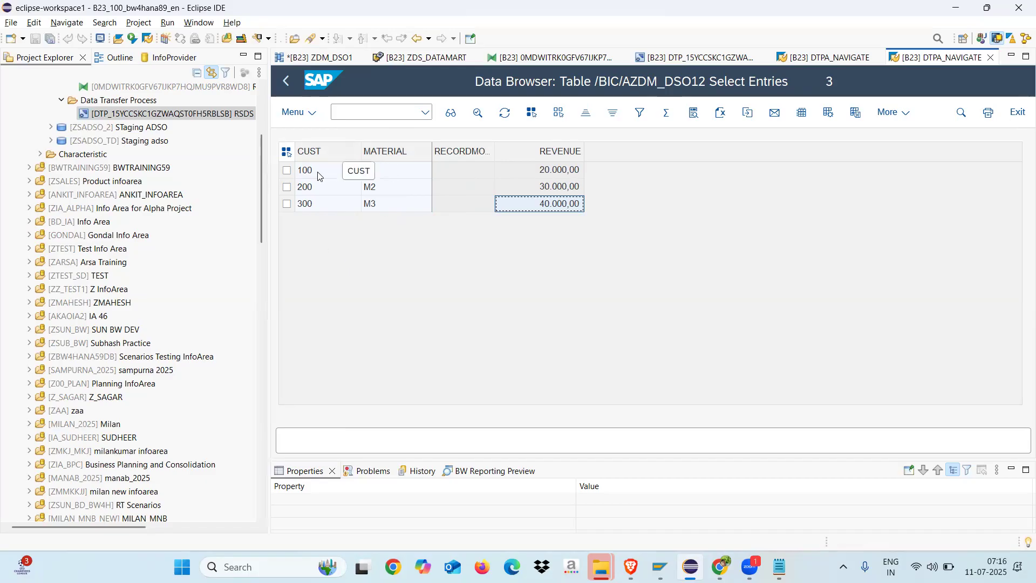
Examine the CUST and MATERIAL key values of the first active table record
left_click(338, 177)
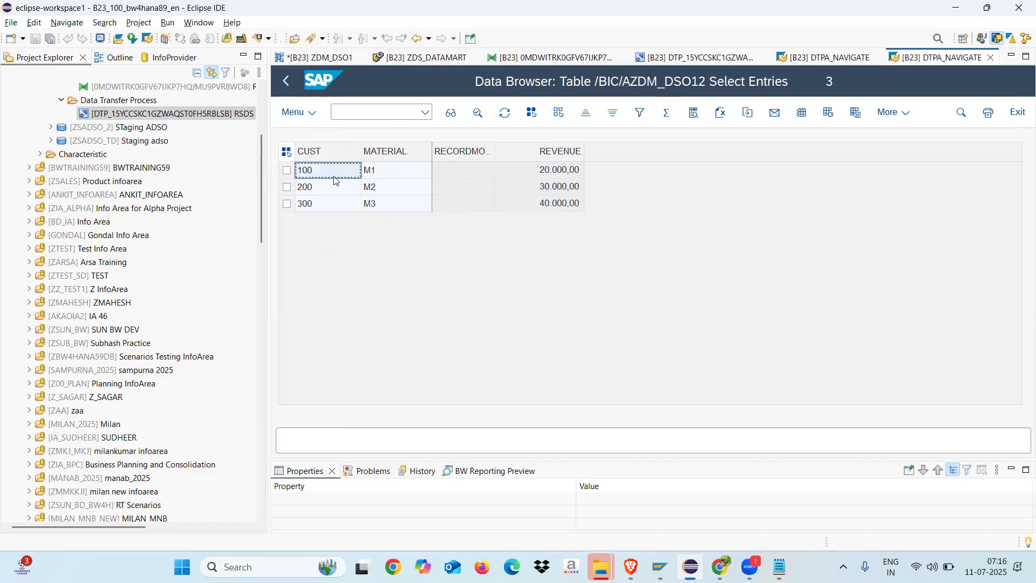
left_click(384, 174)
left_click(337, 177)
left_click(376, 173)
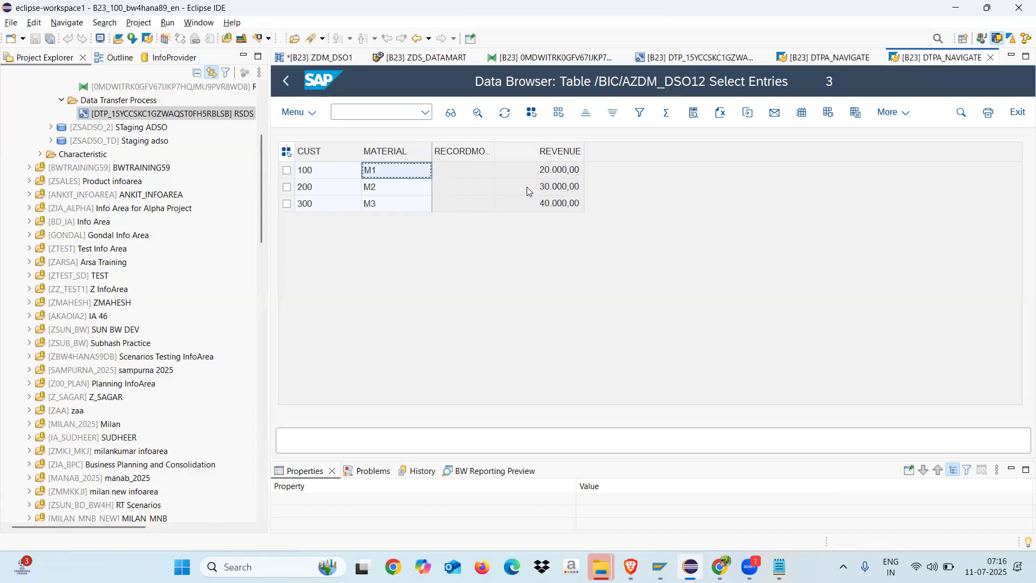
left_click(346, 174)
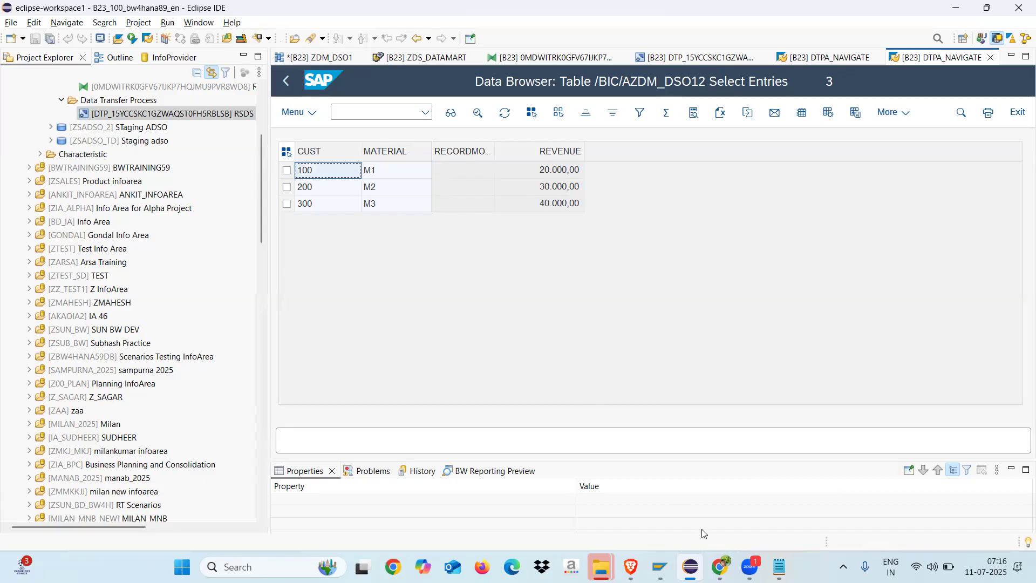
Open the DDMARTADSO workbook in Excel, enter "All charactristic values are same it will be summation" in C88, and widen column C
key("super+d")
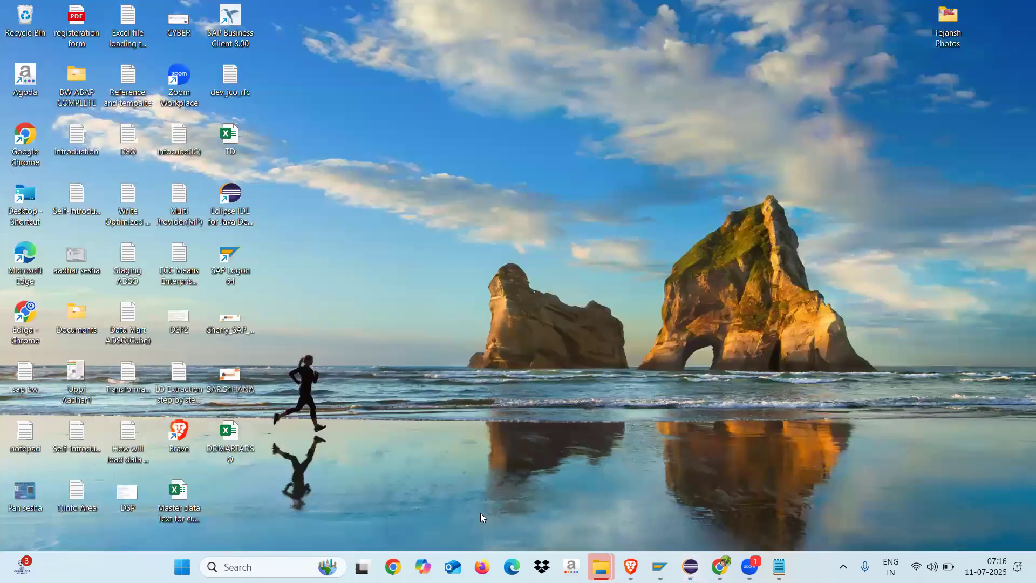
double_click(226, 432)
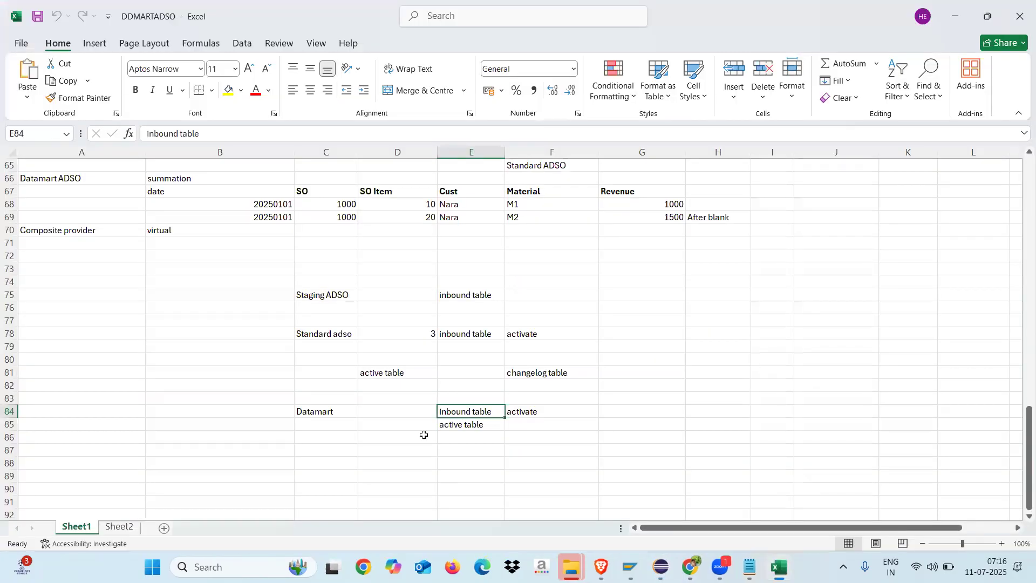
left_click(336, 459)
type("A")
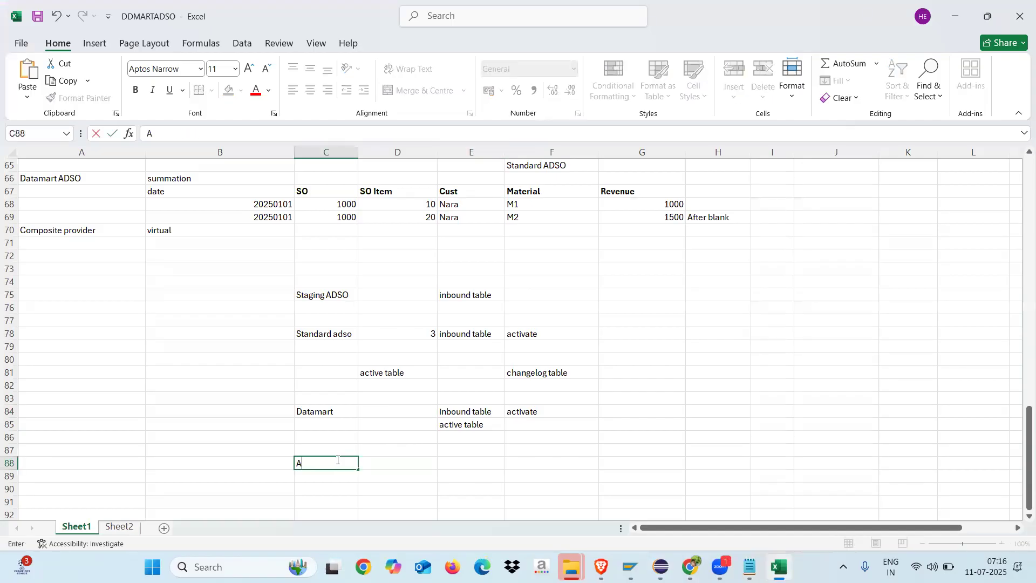
type("ll charactristic values are same it wei")
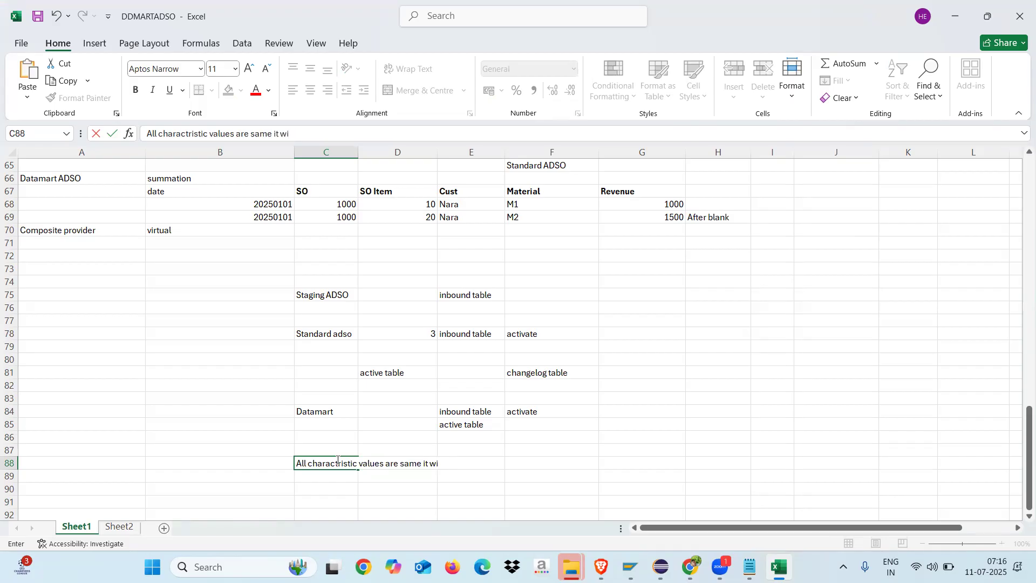
type("be summation")
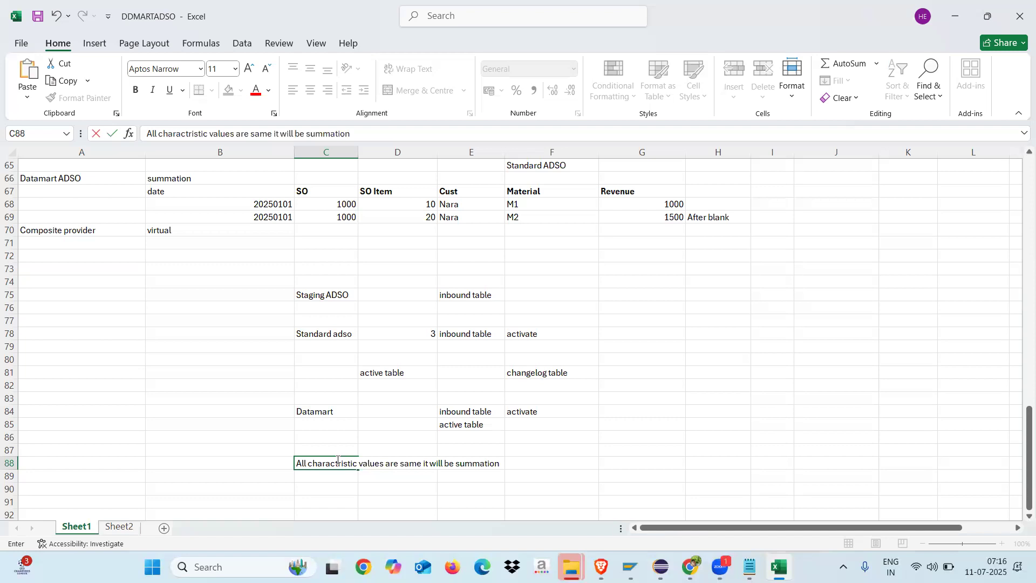
left_click(544, 464)
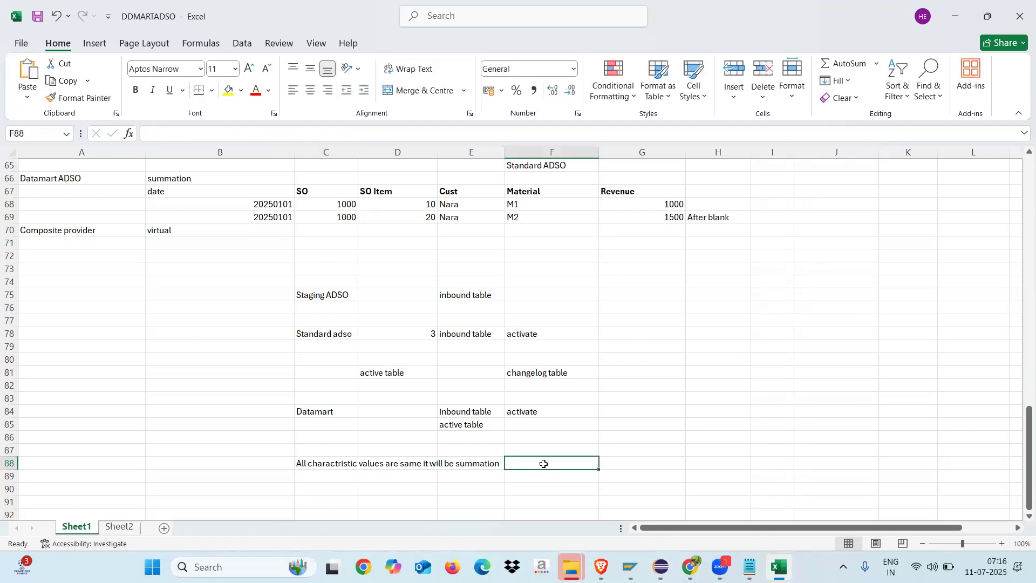
left_click(472, 477)
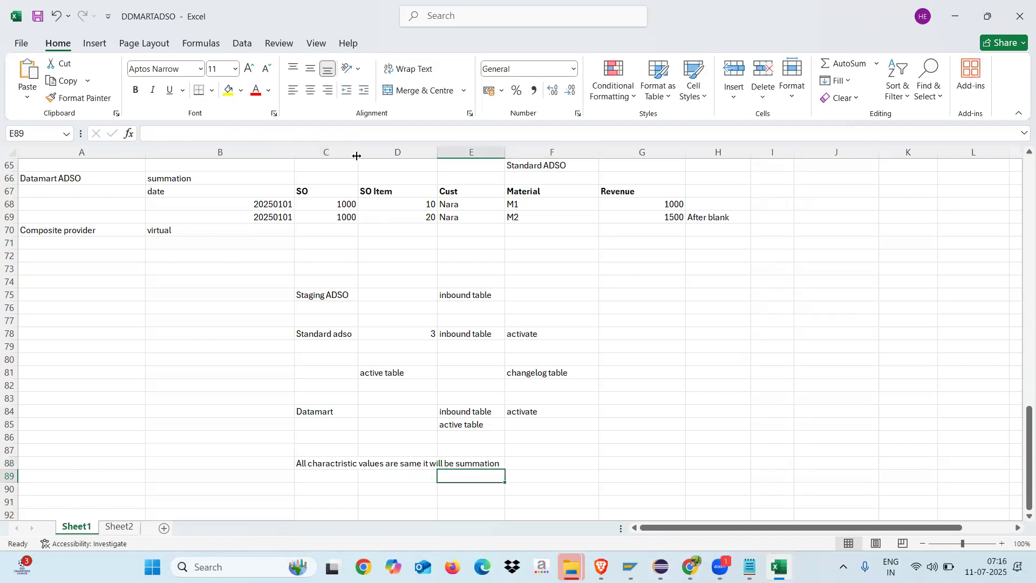
left_click_drag(358, 150, 409, 151)
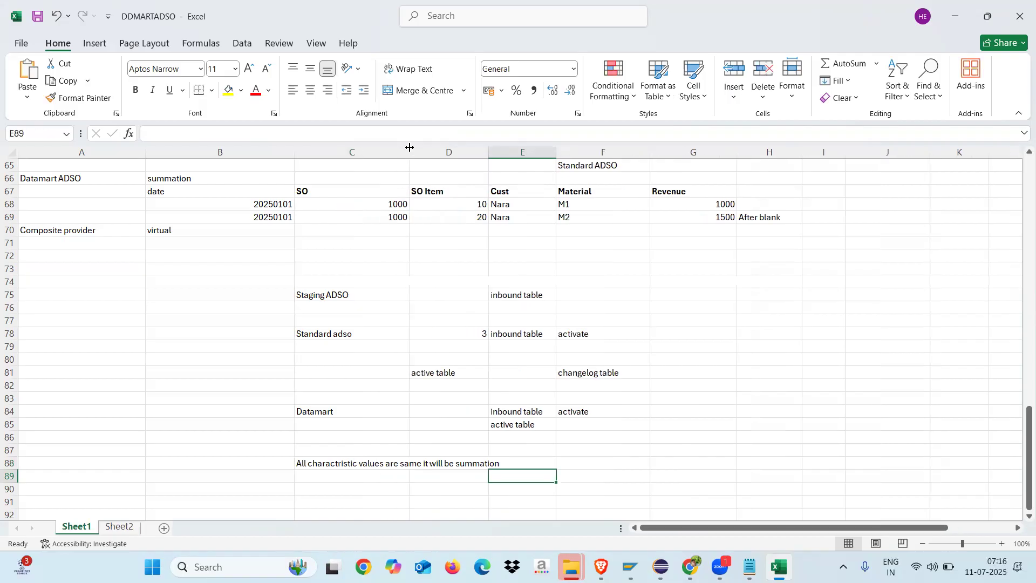
left_click(320, 413)
left_click(455, 412)
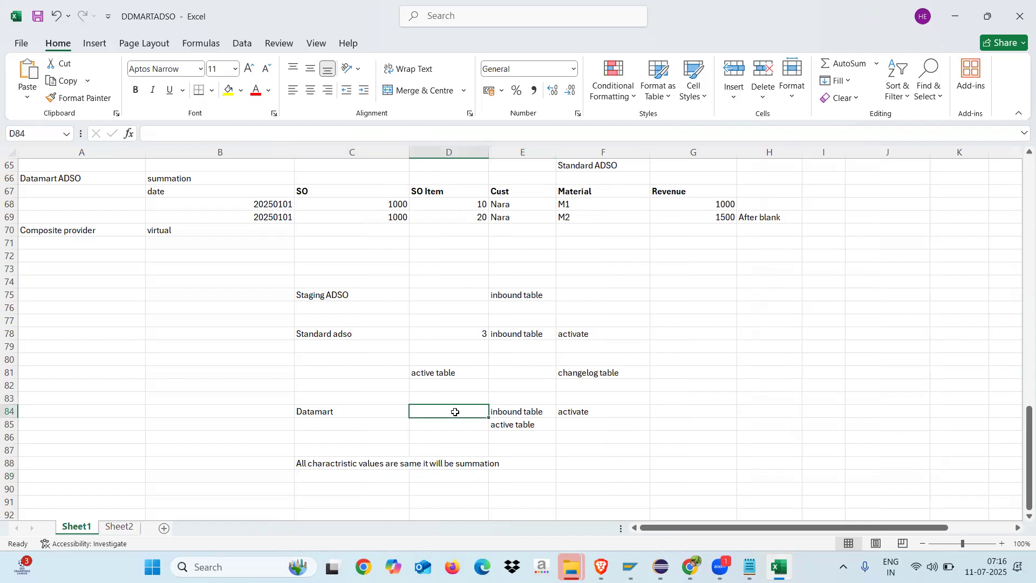
left_click(372, 413)
left_click(431, 410)
left_click(376, 411)
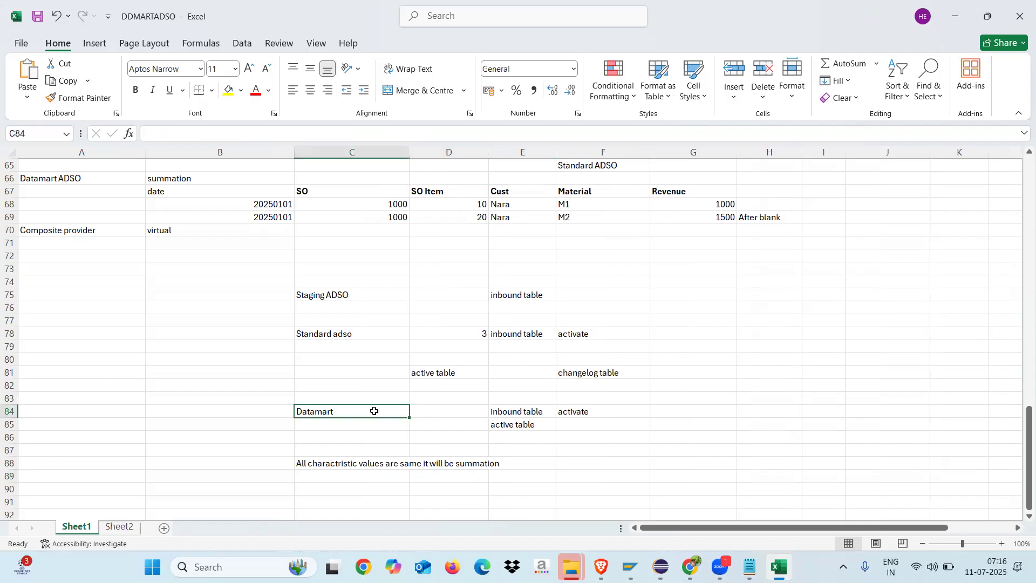
left_click(739, 286)
type("stamndard")
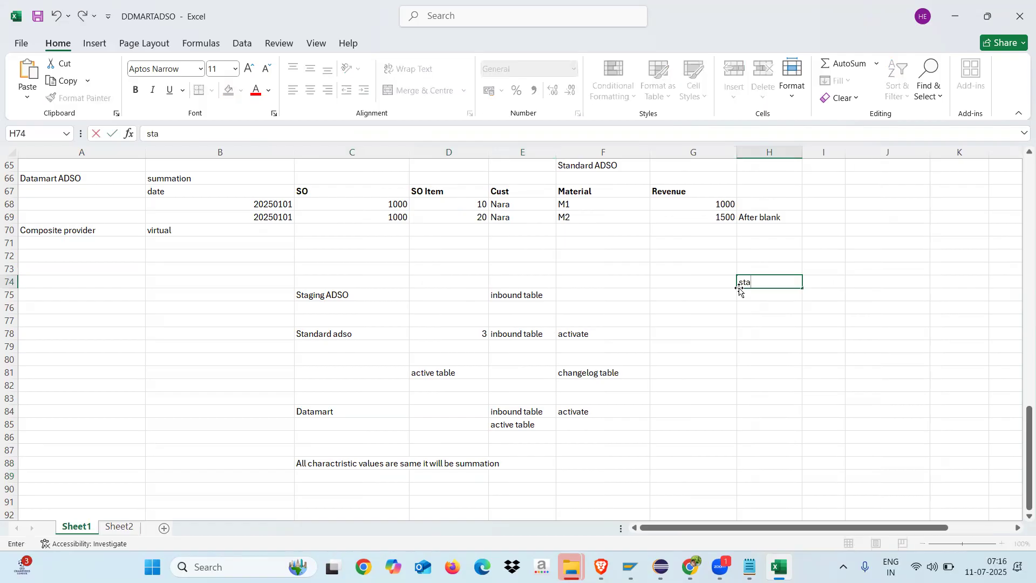
left_click(835, 283)
type("10")
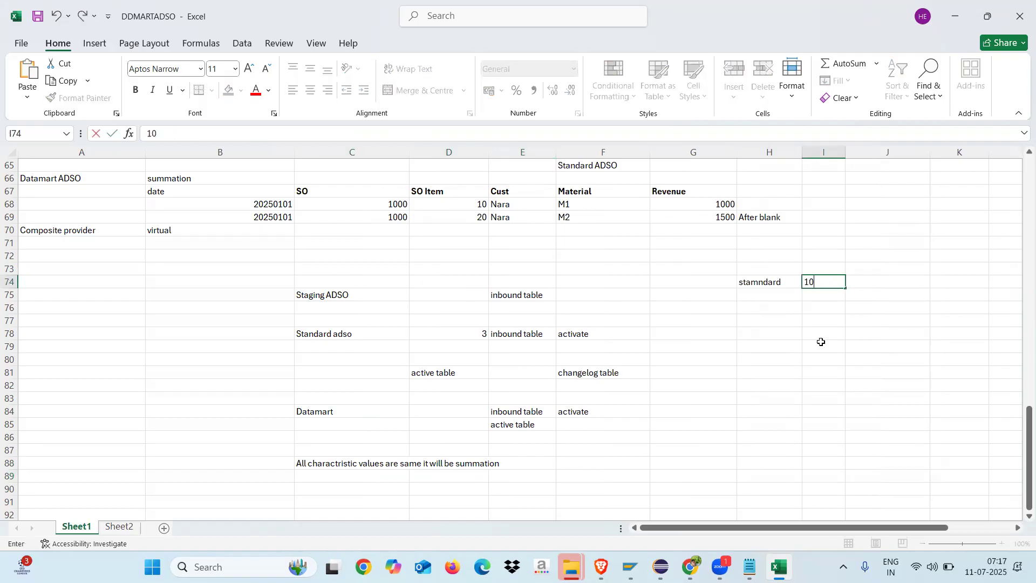
left_click(821, 341)
left_click_drag(786, 281, 820, 281)
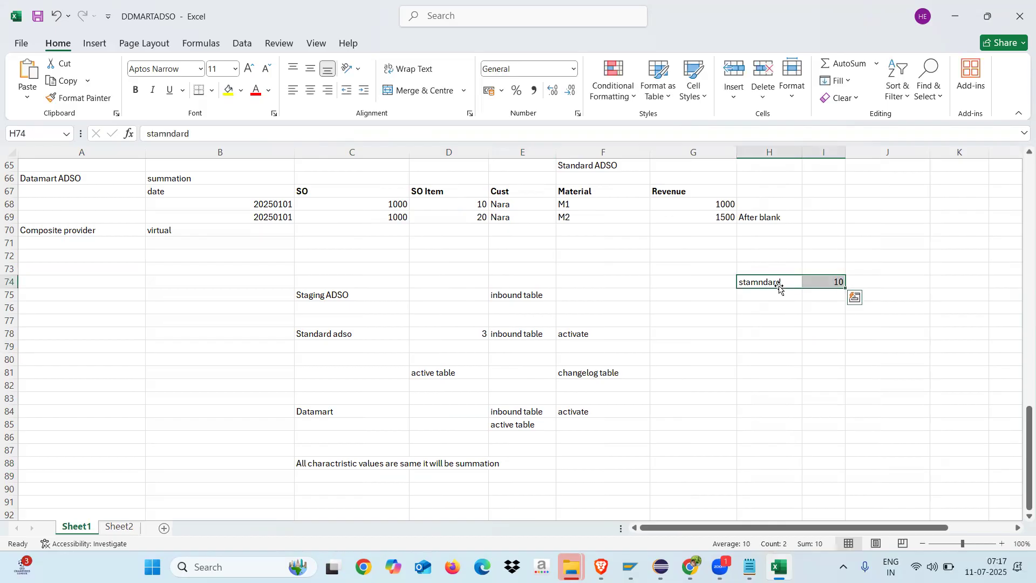
left_click(818, 316)
left_click_drag(765, 280, 816, 277)
key("Delete")
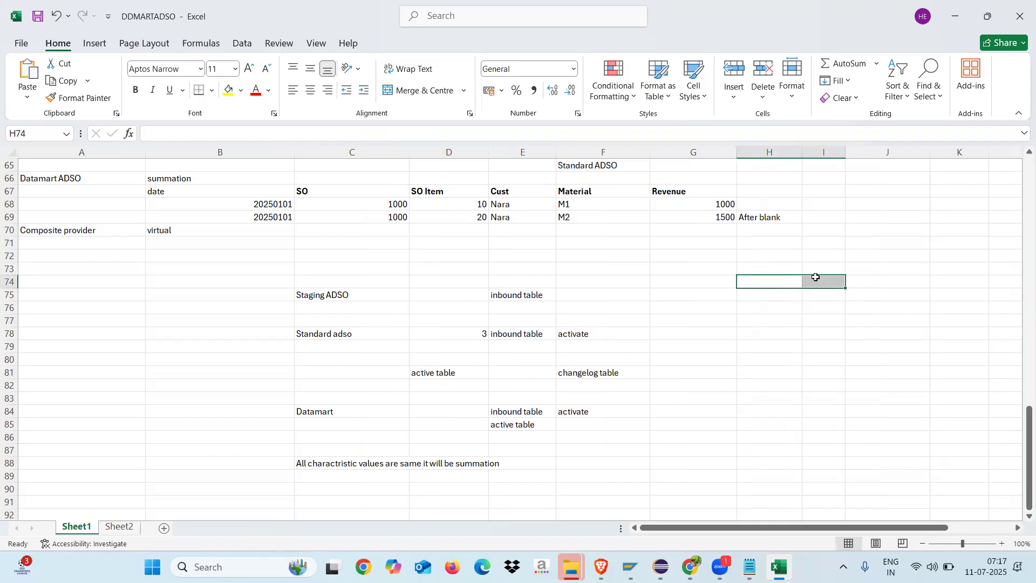
left_click(775, 324)
left_click(753, 276)
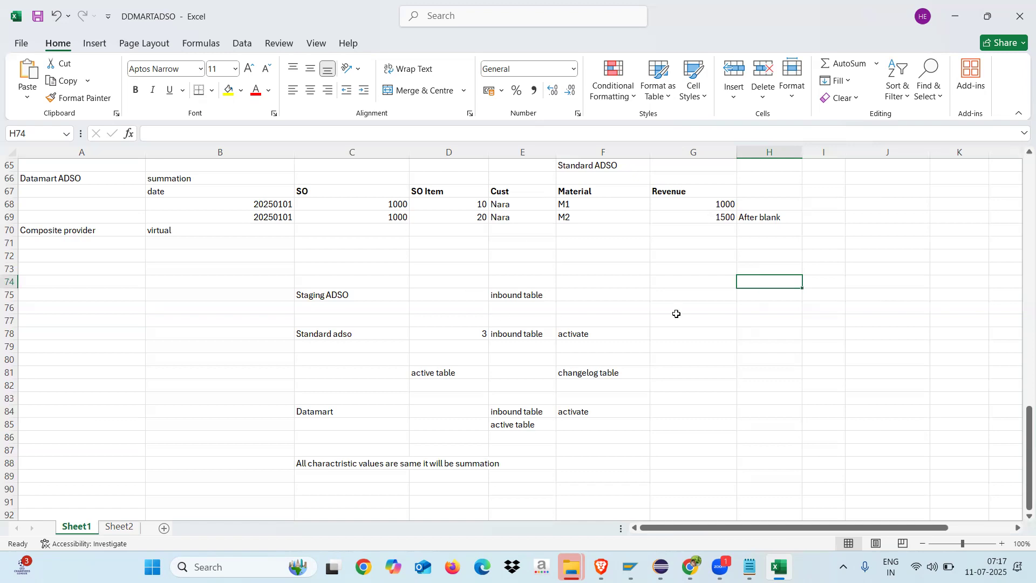
Review the SO, SO Item, Cust, Material and Revenue headers of the sample table in row 67
right_click(362, 190)
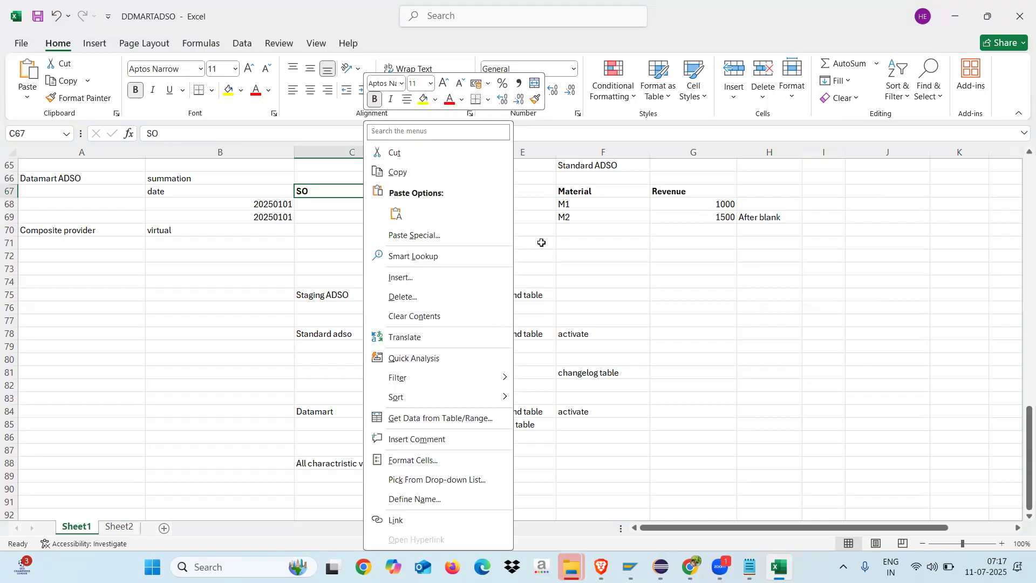
key("Escape")
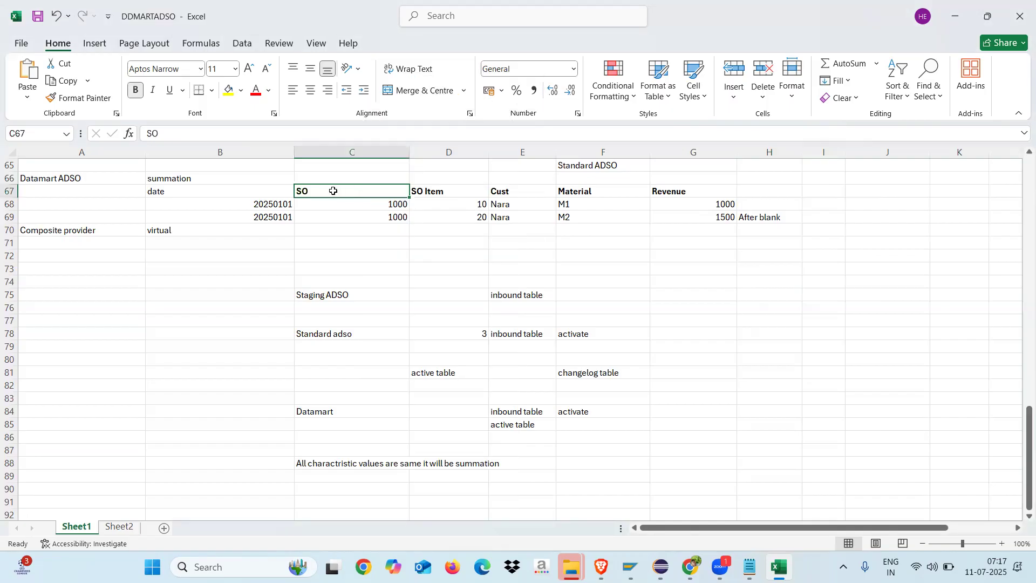
left_click(446, 191)
left_click(517, 191)
left_click(591, 191)
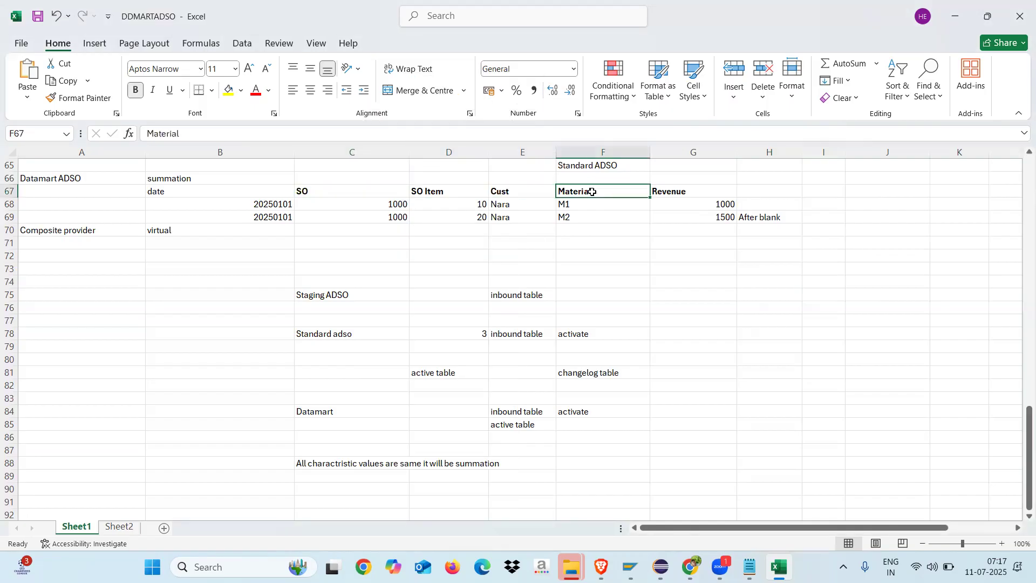
left_click(659, 192)
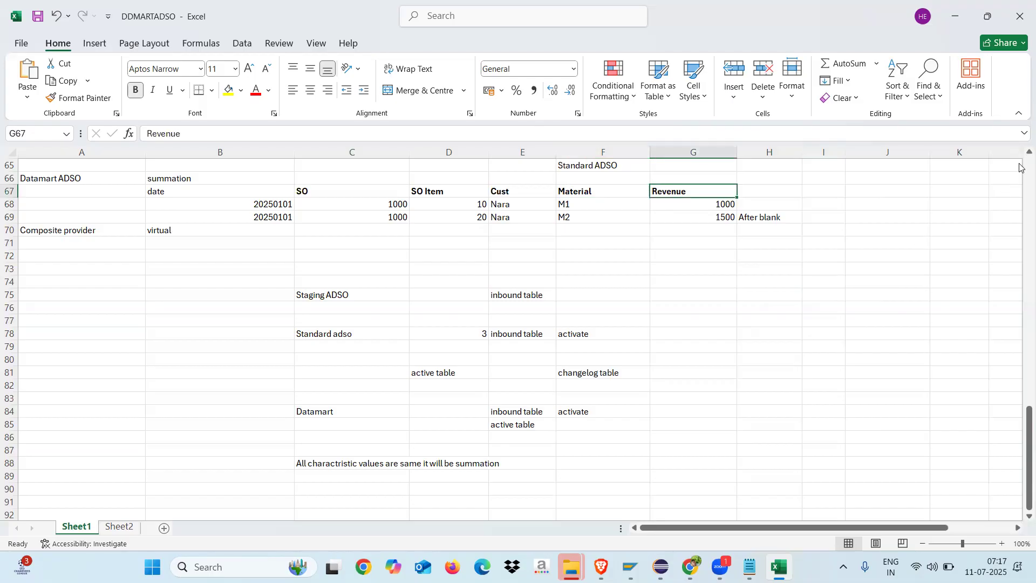
Examine the active table example with its Cust, Material and Sales fields in H57:J58
scroll(1020, 158, "up", 3)
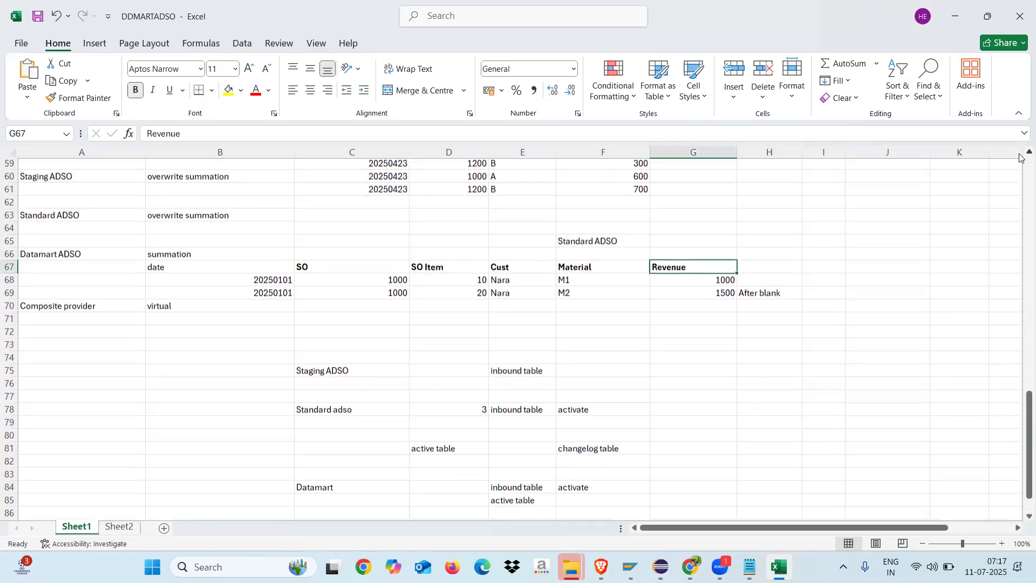
scroll(1020, 157, "up", 1)
left_click(761, 204)
right_click(761, 205)
key("Escape")
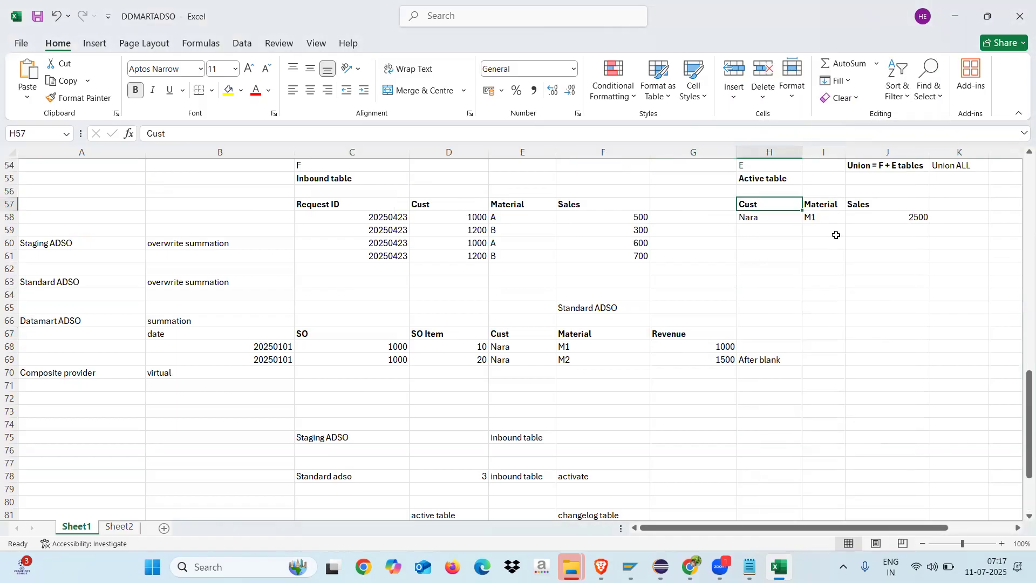
left_click_drag(762, 204, 894, 216)
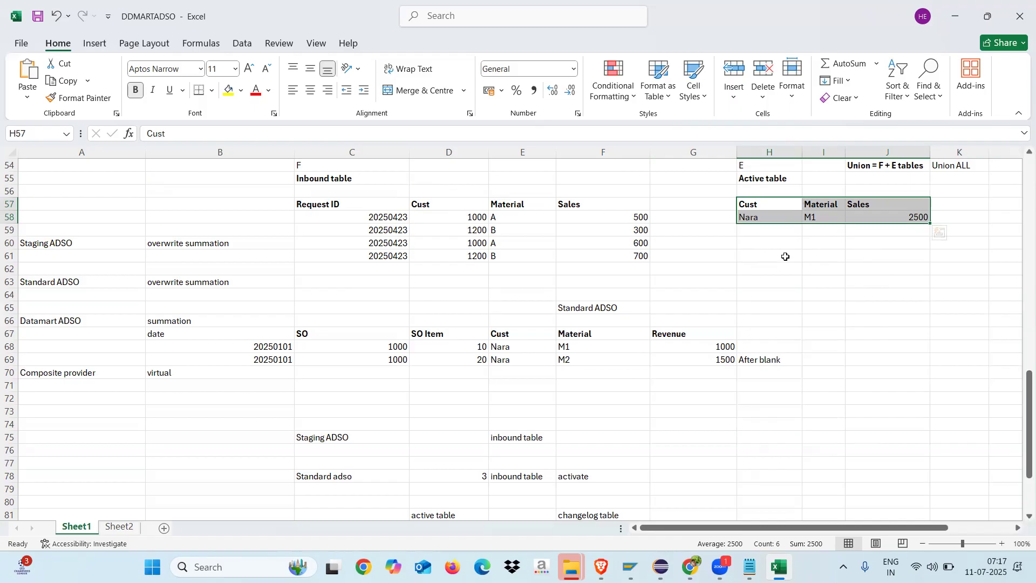
left_click(715, 203)
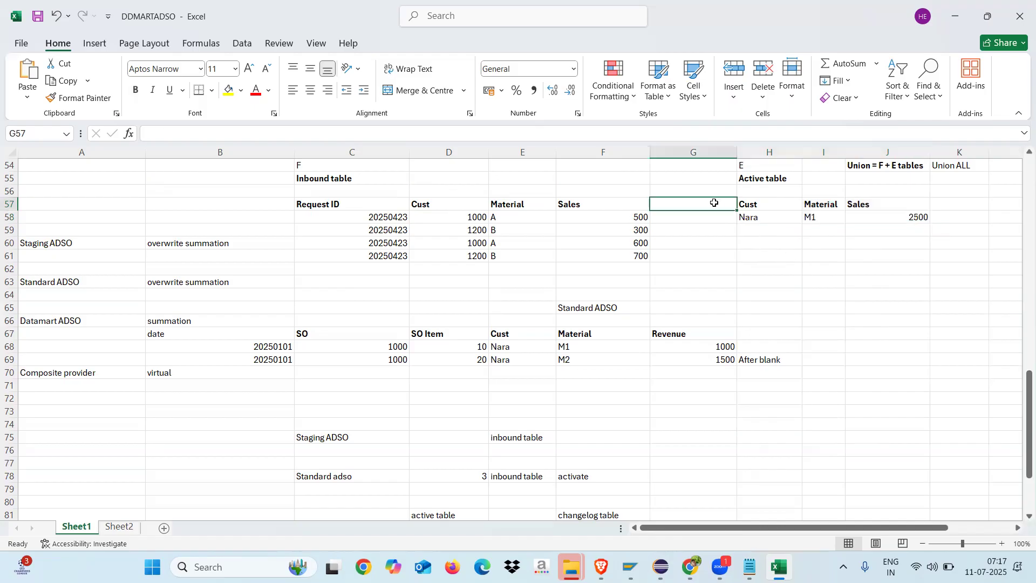
Select the overview of ADSO types and their update behaviour in A60:B70 for review
left_click(784, 278)
left_click(778, 323)
left_click_drag(75, 242, 206, 372)
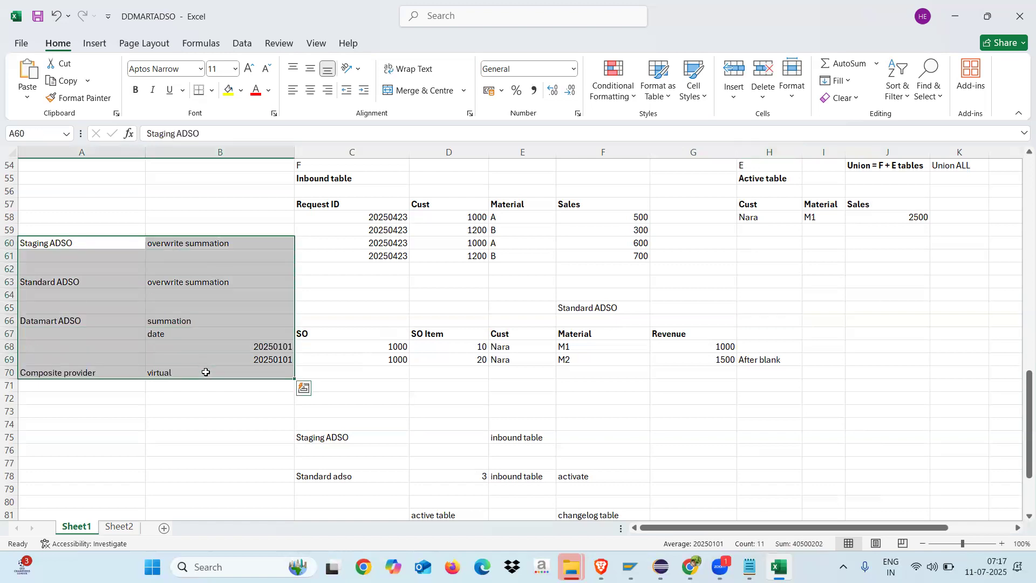
Review the list of staging, standard and datamart ADSOs and the composite provider with their aggregation behaviour in A60:B70
left_click(98, 272)
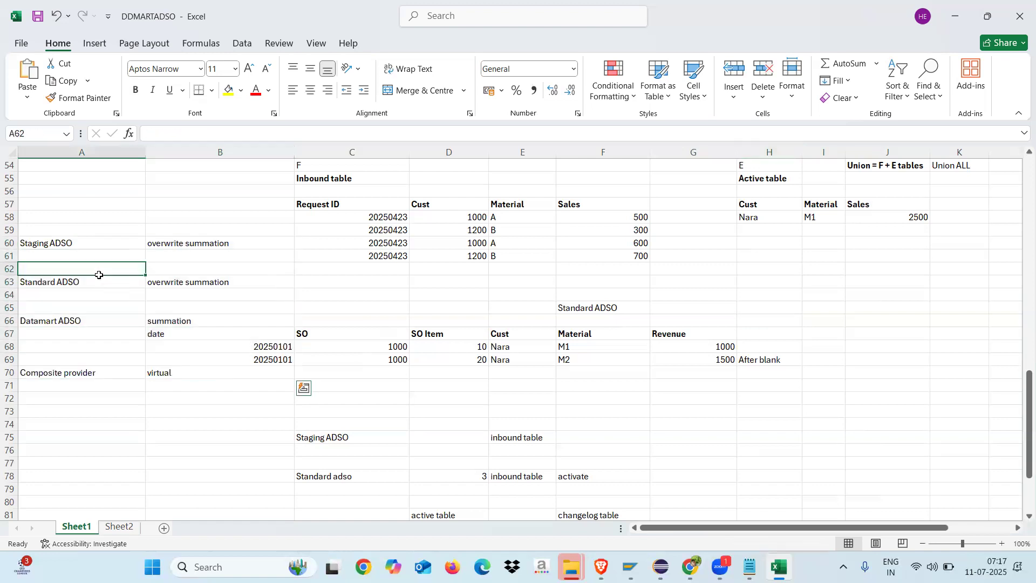
left_click(84, 207)
left_click_drag(40, 242, 184, 378)
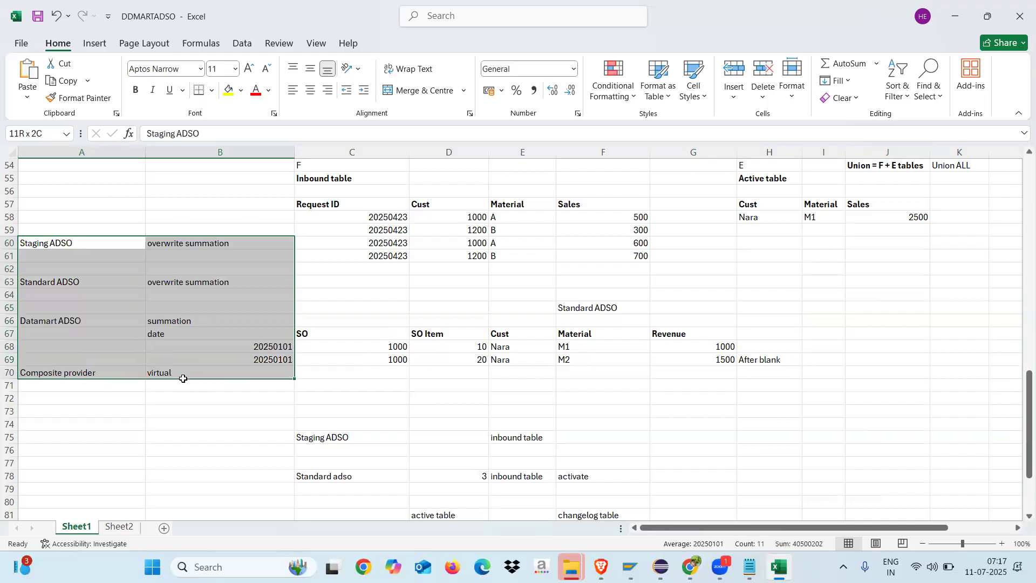
left_click(201, 434)
left_click_drag(71, 246, 221, 381)
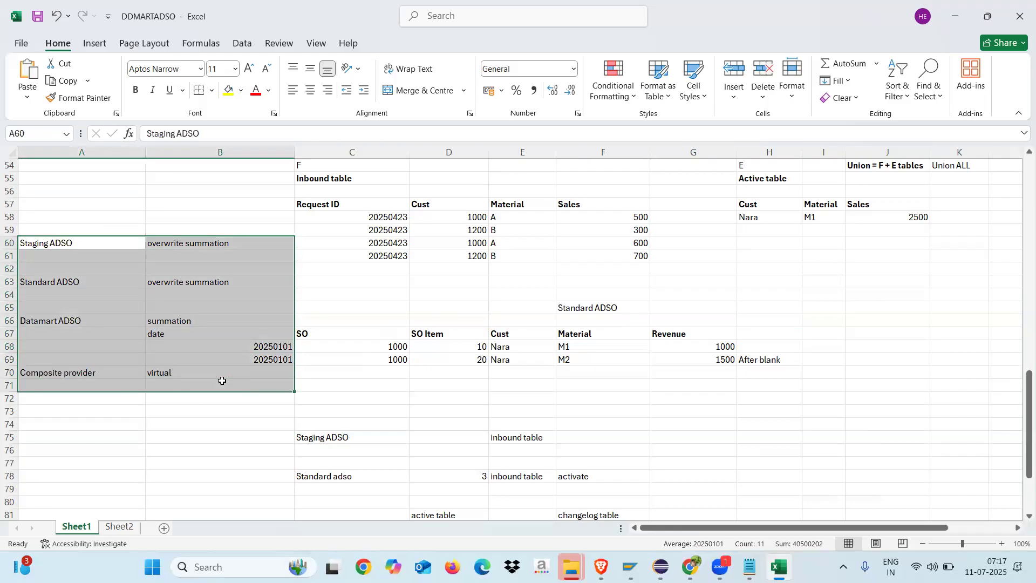
left_click(202, 434)
left_click(74, 206)
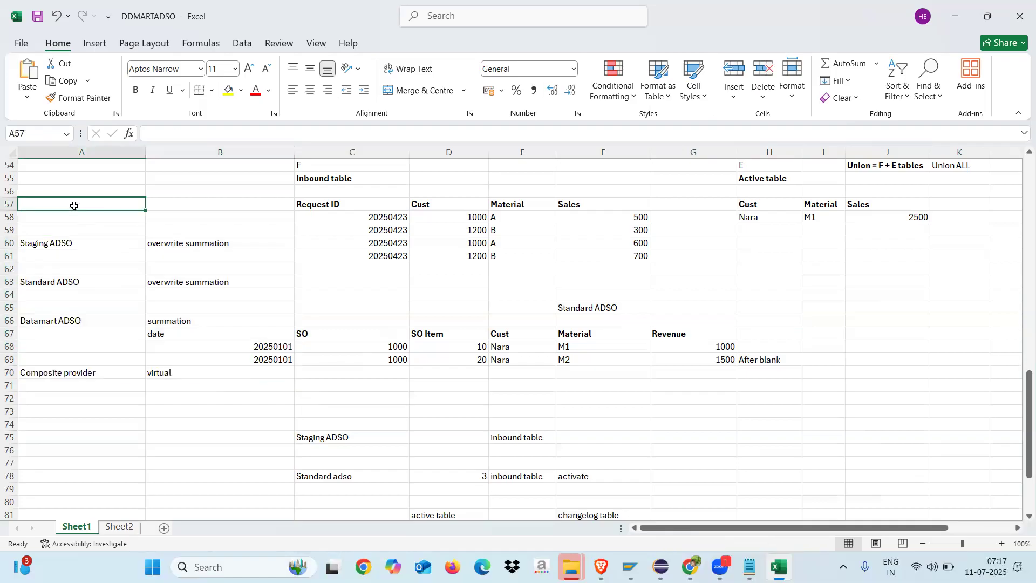
left_click_drag(37, 241, 195, 245)
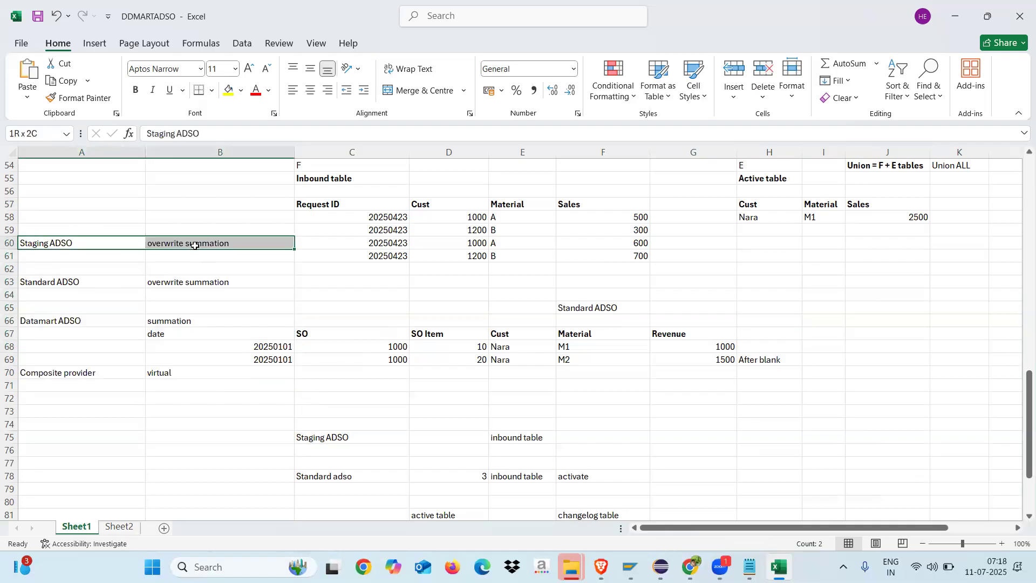
left_click_drag(47, 281, 196, 393)
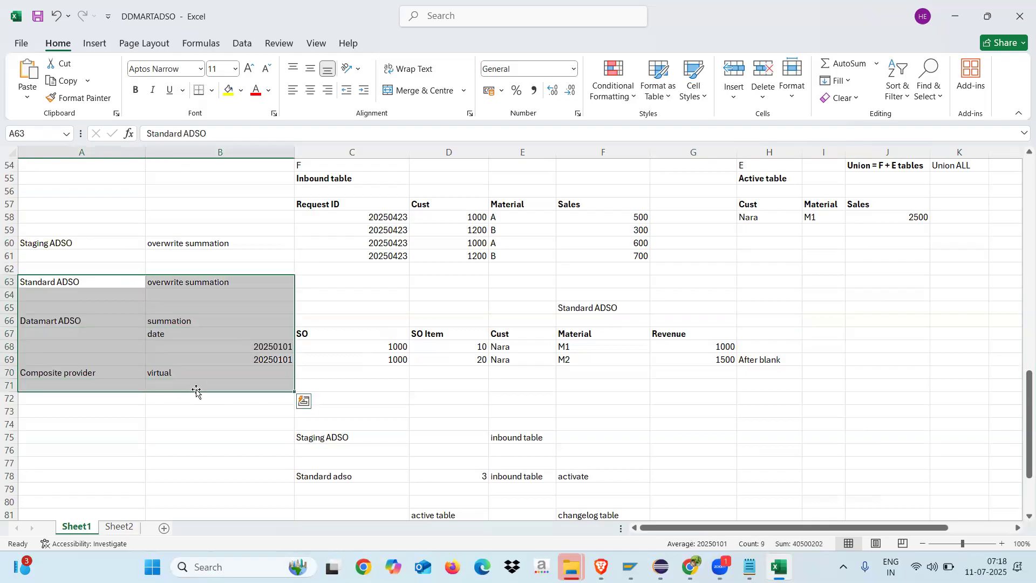
left_click(199, 445)
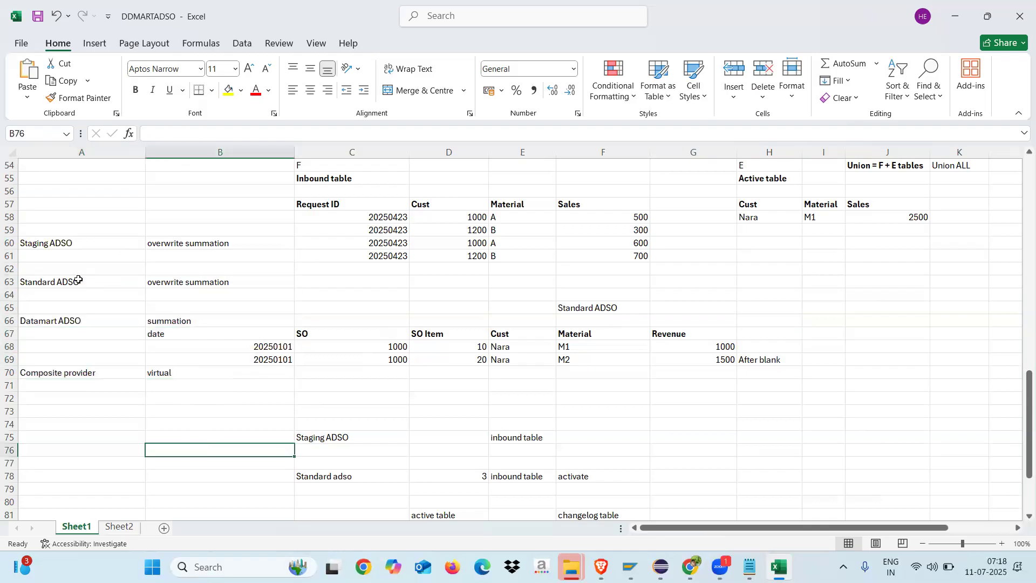
Examine the Datamart ADSO row and its aggregation entry in relation to the Staging ADSO and Composite provider rows
left_click(54, 243)
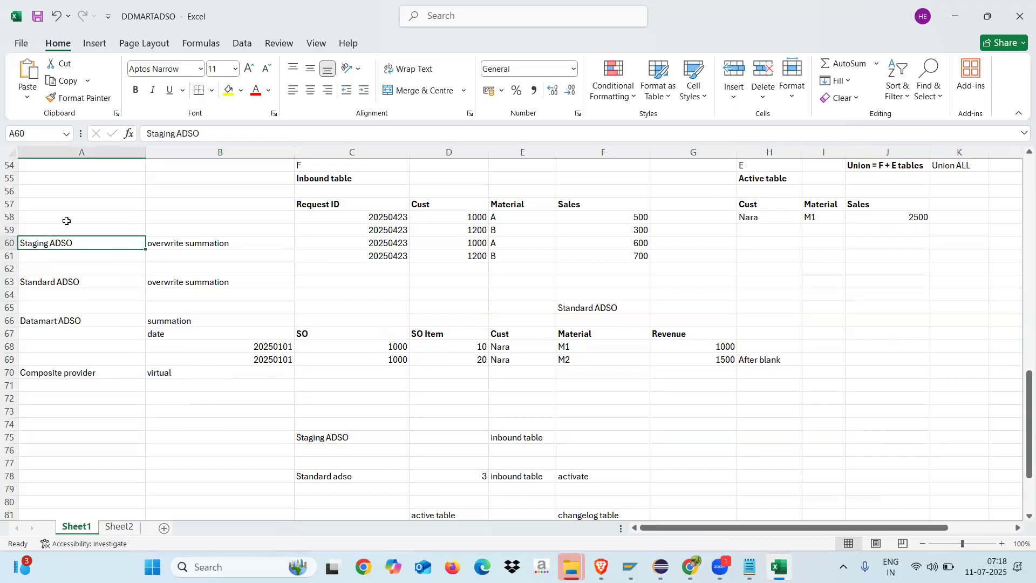
left_click(67, 221)
left_click(46, 243)
left_click_drag(50, 320, 194, 372)
left_click(185, 431)
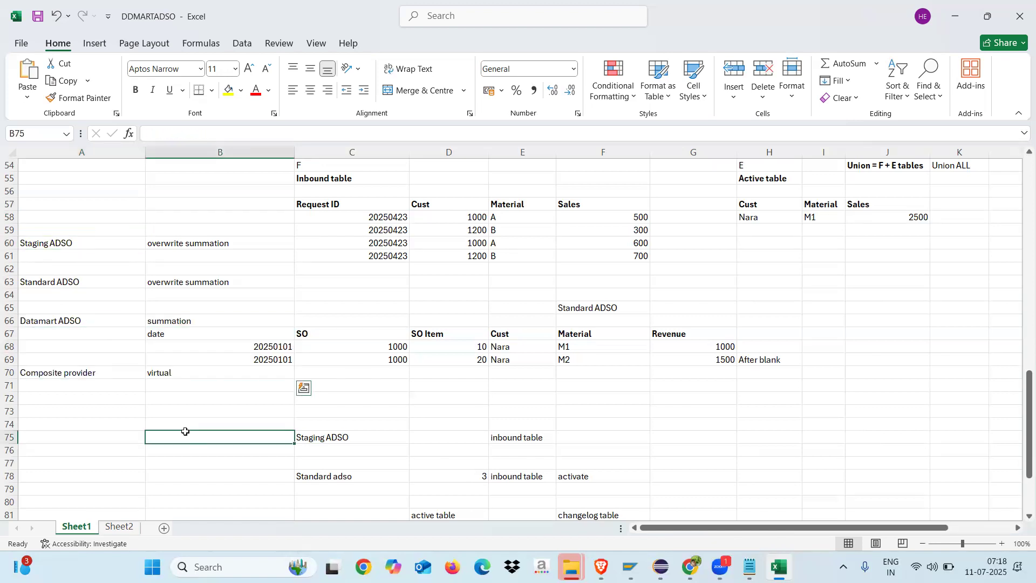
left_click(73, 321)
left_click_drag(142, 322, 197, 319)
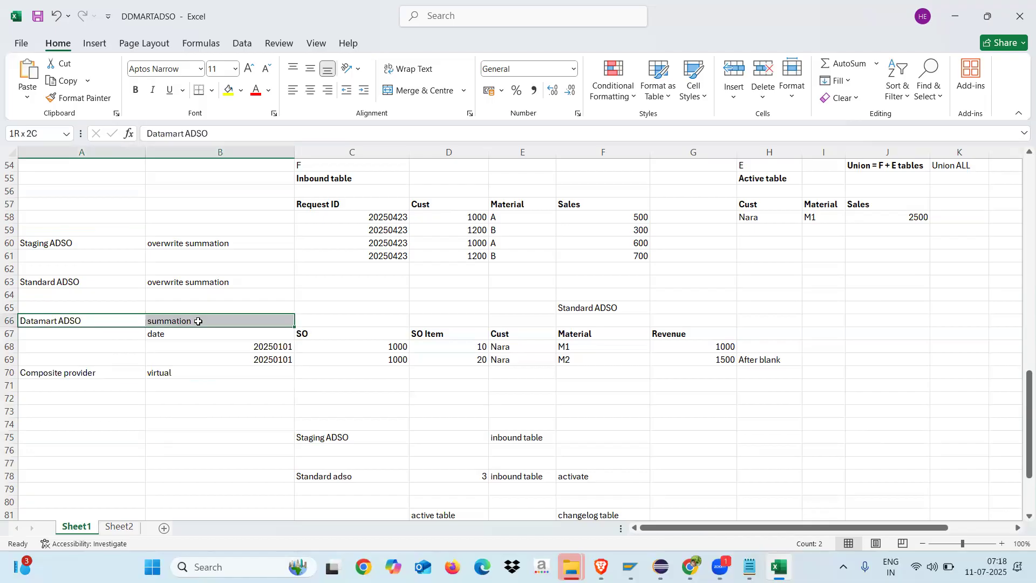
left_click(209, 399)
left_click(172, 321)
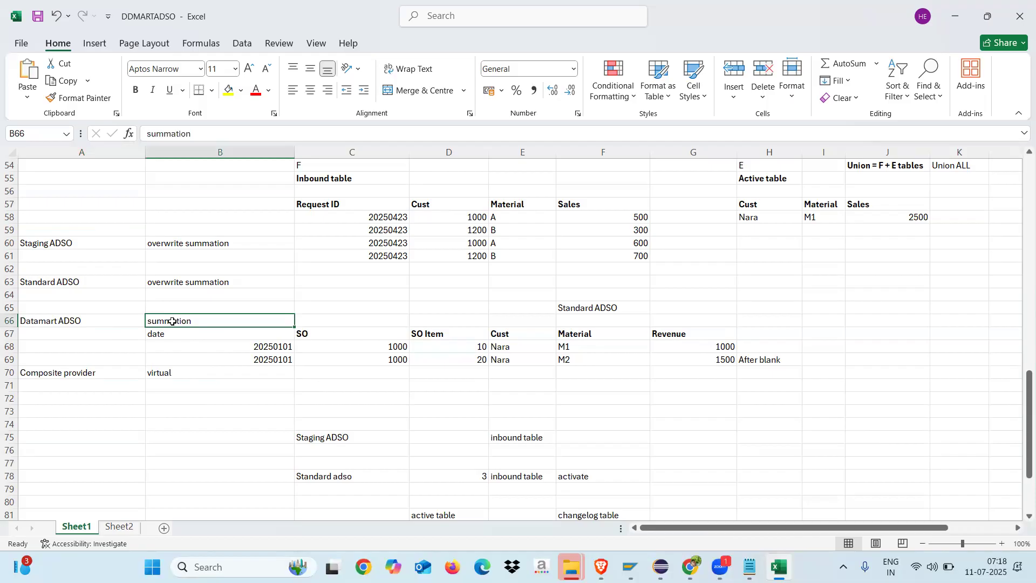
Compare the Staging and Standard ADSO rows with the Composite provider row
left_click(43, 245)
left_click_drag(138, 244, 194, 369)
left_click(198, 426)
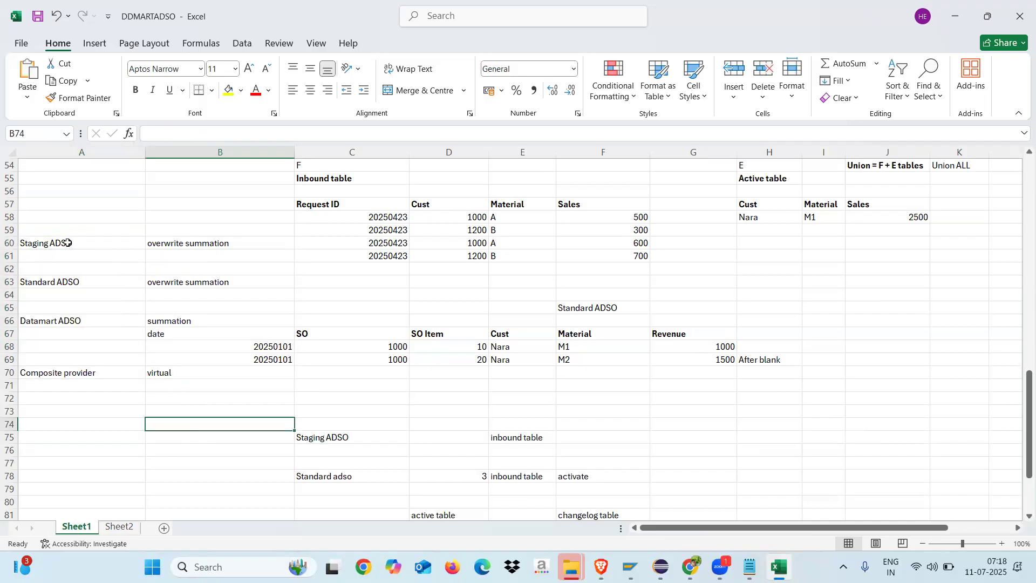
left_click(67, 282)
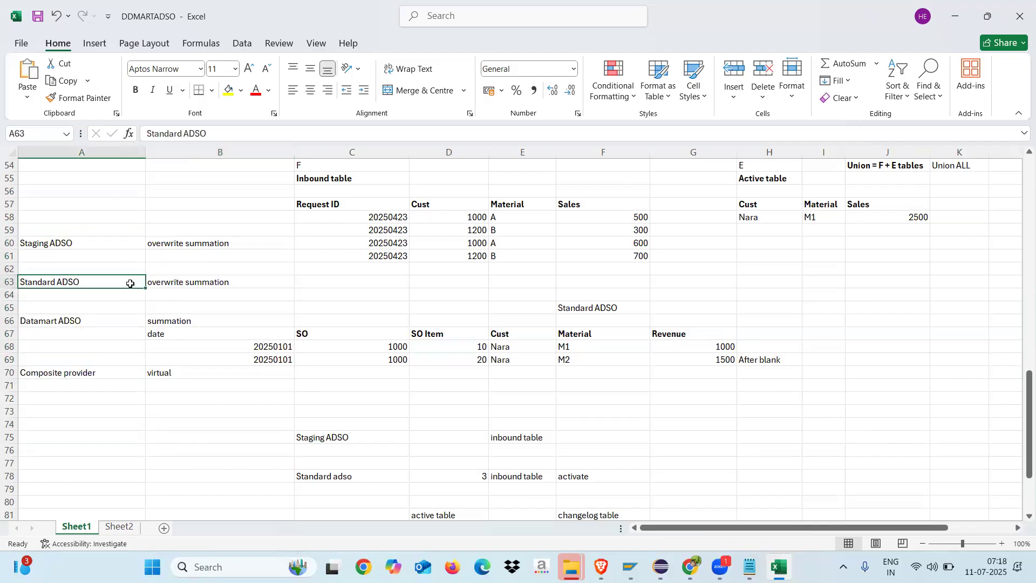
left_click_drag(61, 243, 197, 277)
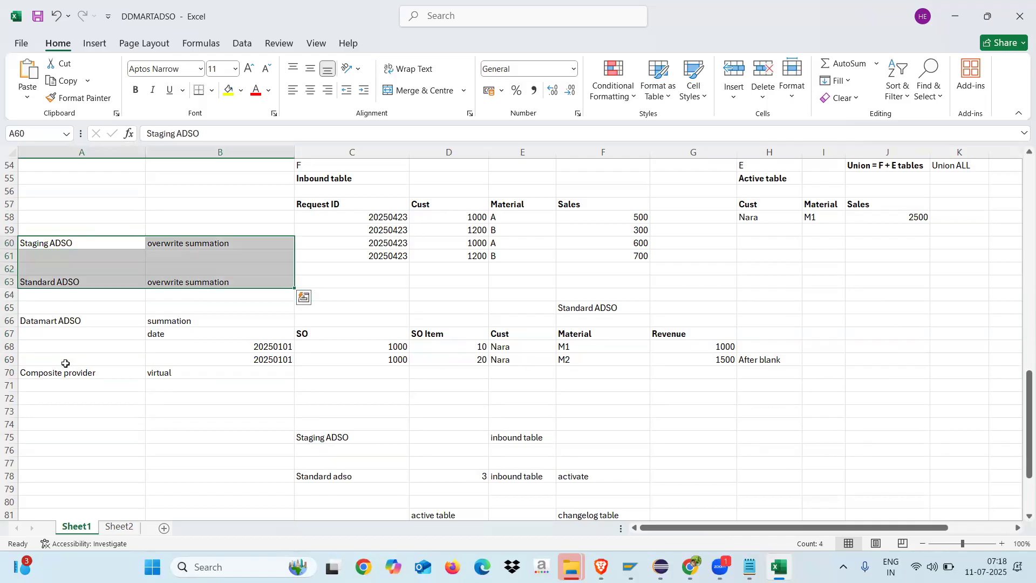
left_click_drag(60, 375, 190, 378)
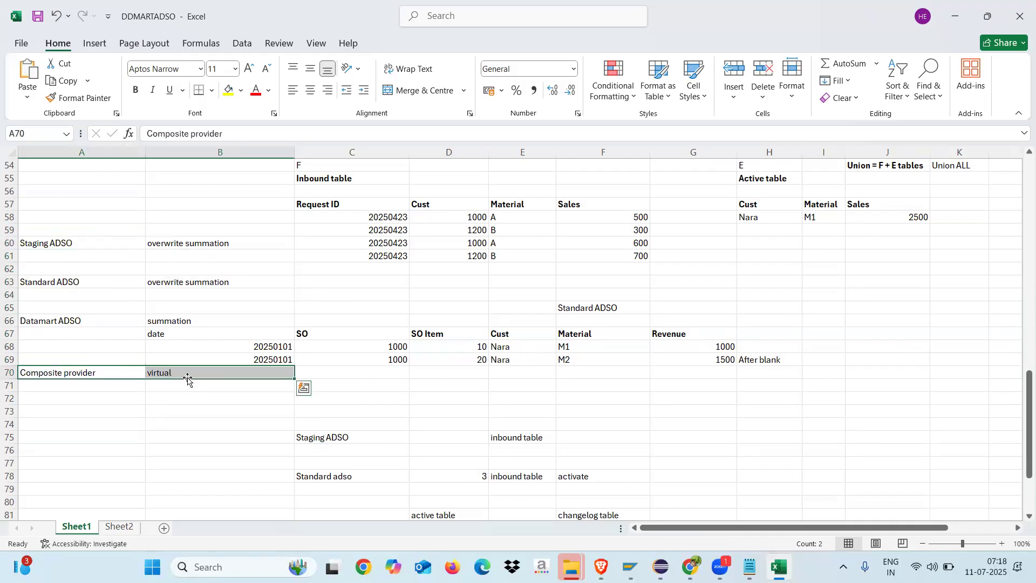
left_click_drag(56, 243, 196, 378)
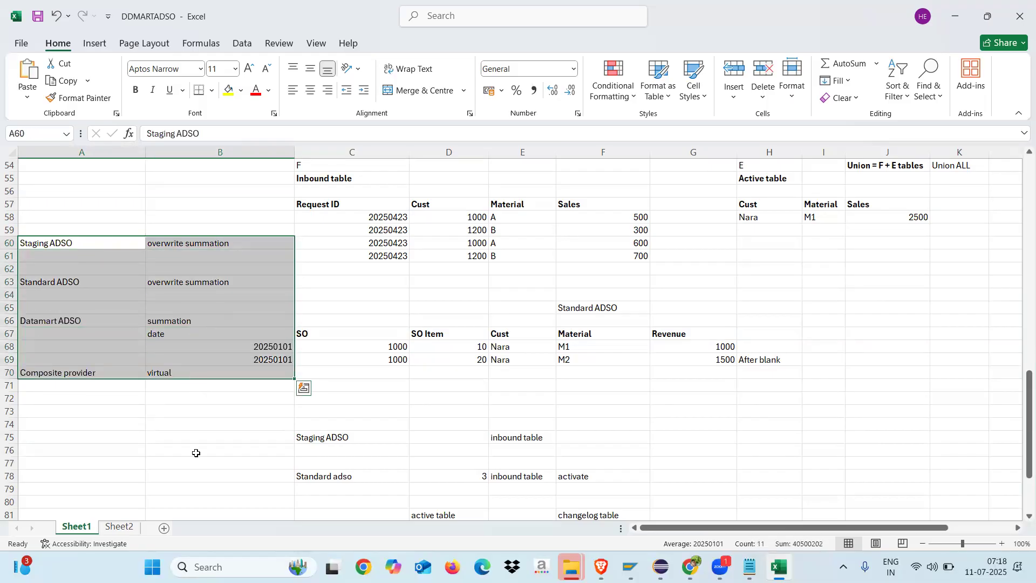
left_click(196, 453)
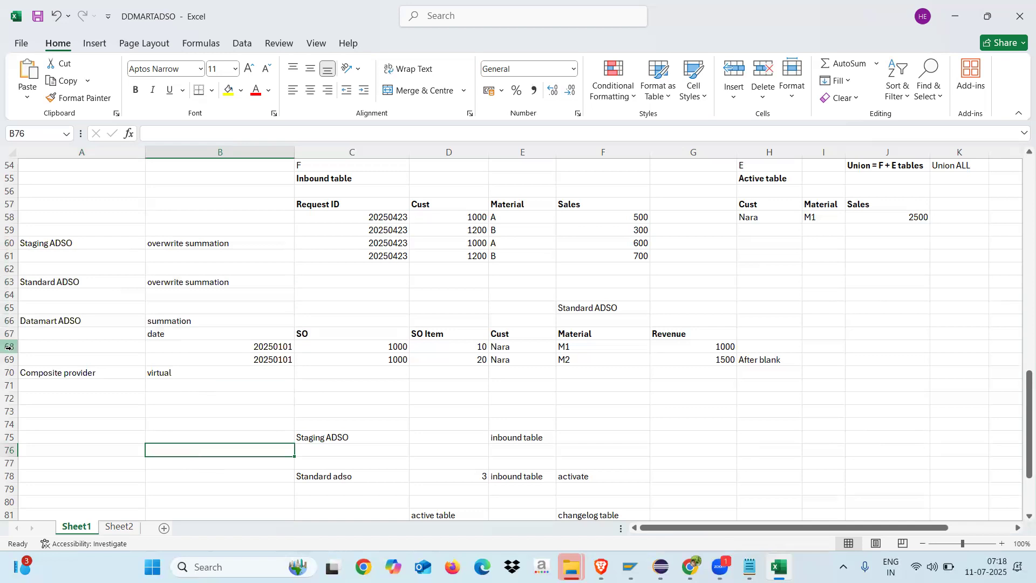
Examine the Standard ADSO's aggregation entry and the sales figure in the Active table
left_click(35, 287)
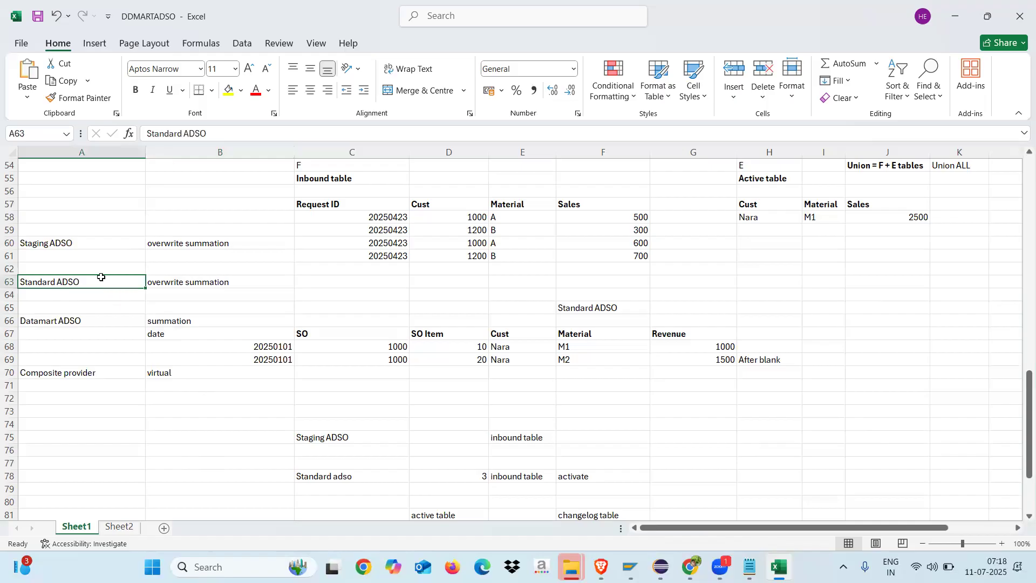
left_click(179, 282)
left_click(109, 282)
left_click(189, 285)
left_click(109, 285)
left_click(893, 220)
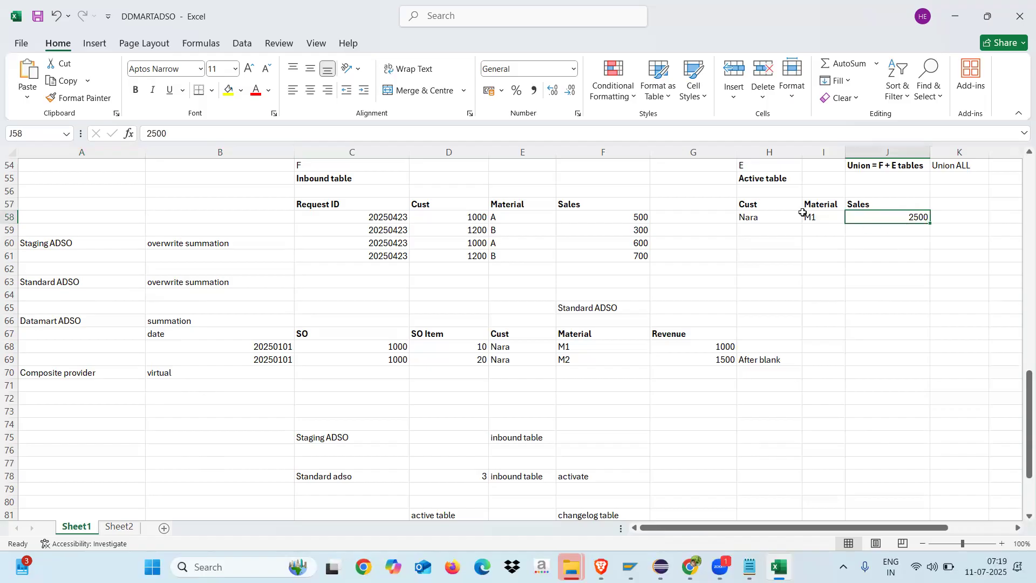
left_click(888, 310)
left_click(877, 219)
Add two rows below the Standard ADSO sales orders: SO 2000 with item 10 and SO 2000 with item 20
left_click_drag(327, 330, 705, 334)
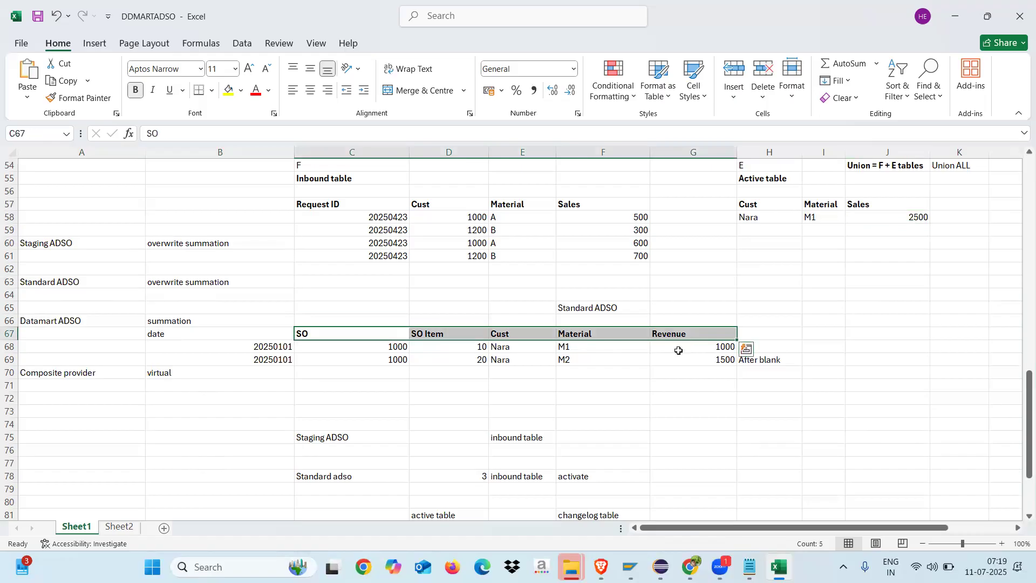
left_click(679, 348)
left_click_drag(353, 333, 466, 363)
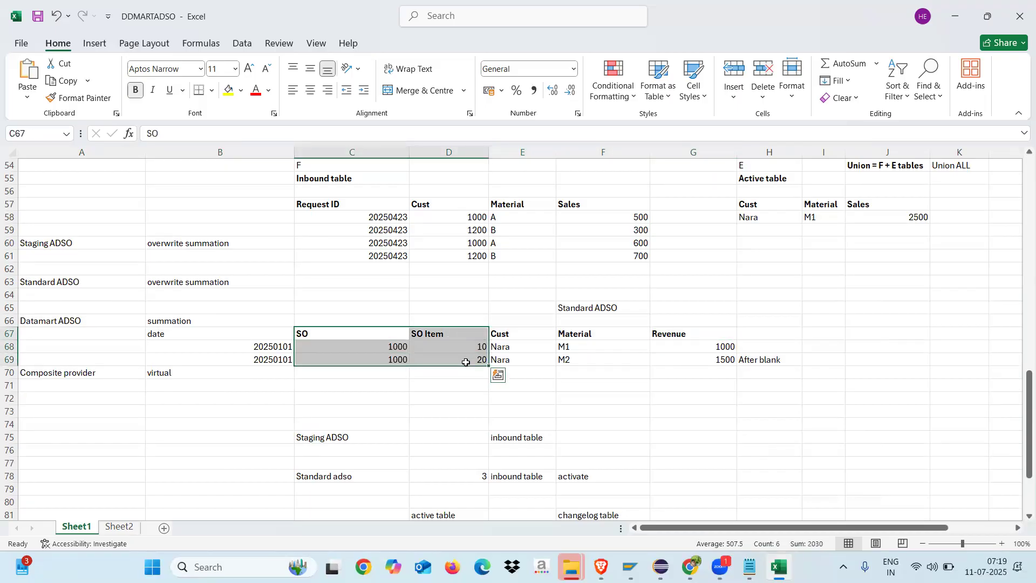
left_click(381, 378)
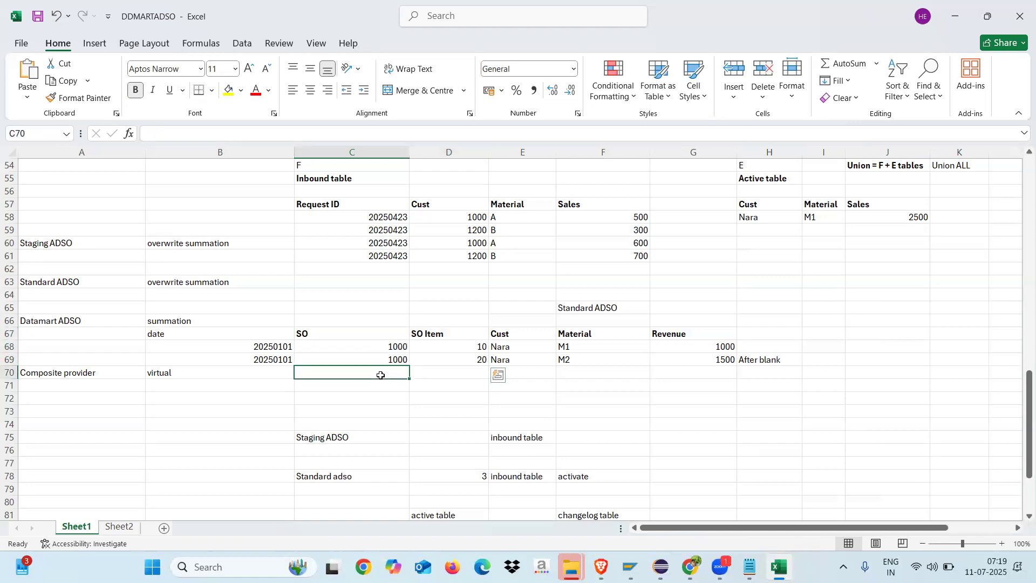
type("2000")
left_click(429, 376)
type("10")
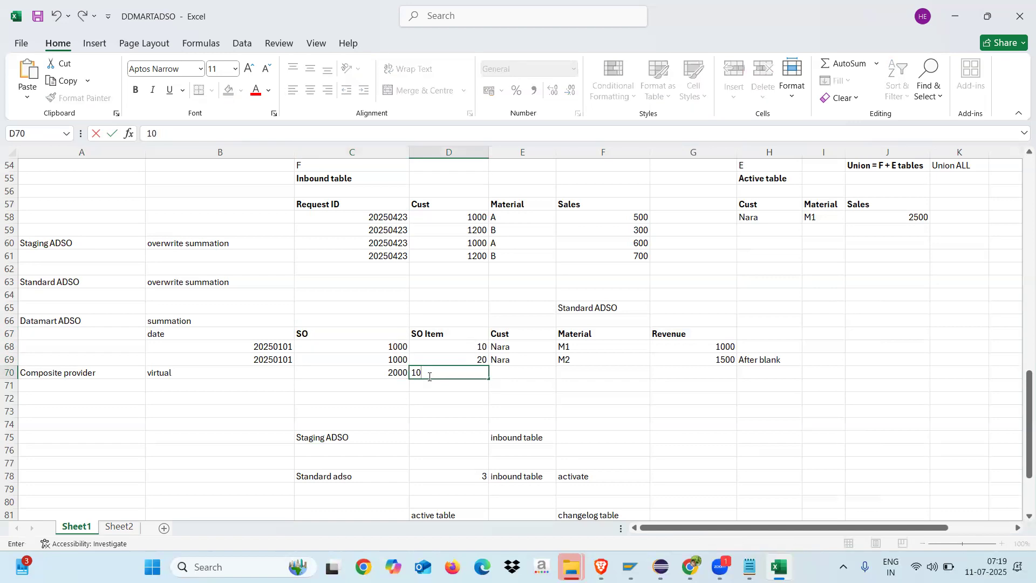
left_click(380, 391)
type("2000")
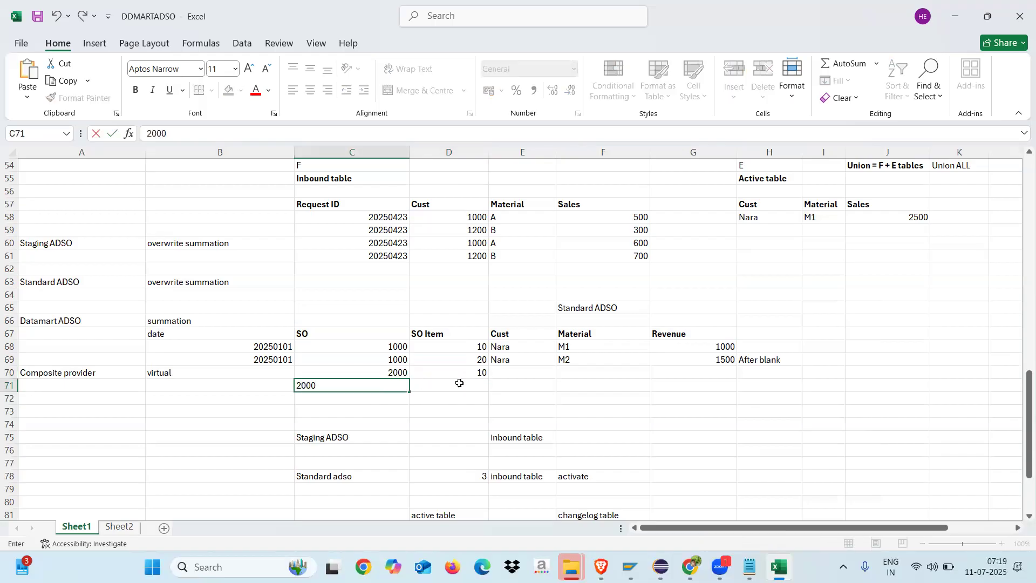
left_click(460, 382)
type("2000")
left_click(547, 394)
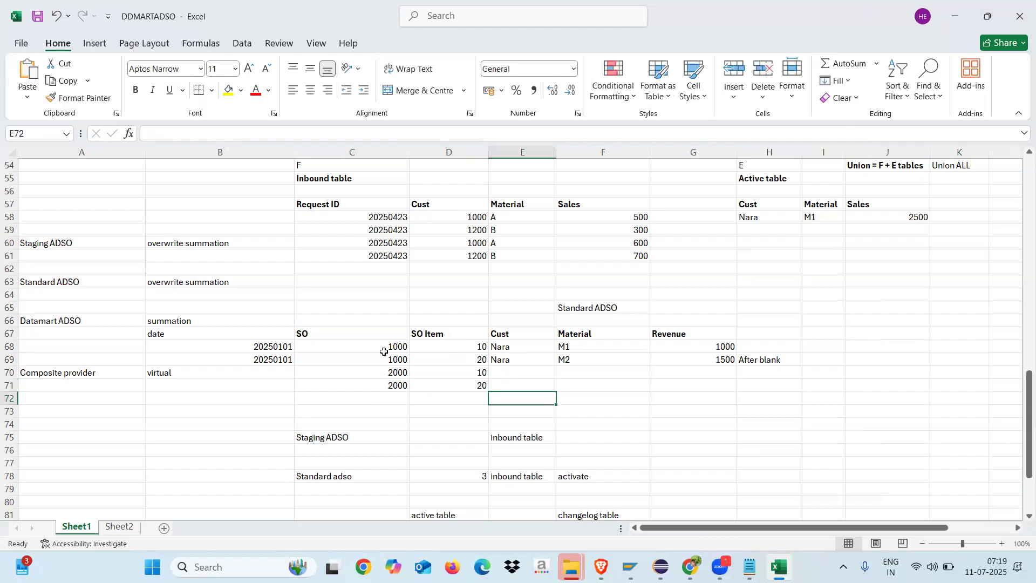
Add the note "Key fields" in H68, beside the first sales order row of the Standard ADSO table
left_click_drag(342, 331, 735, 380)
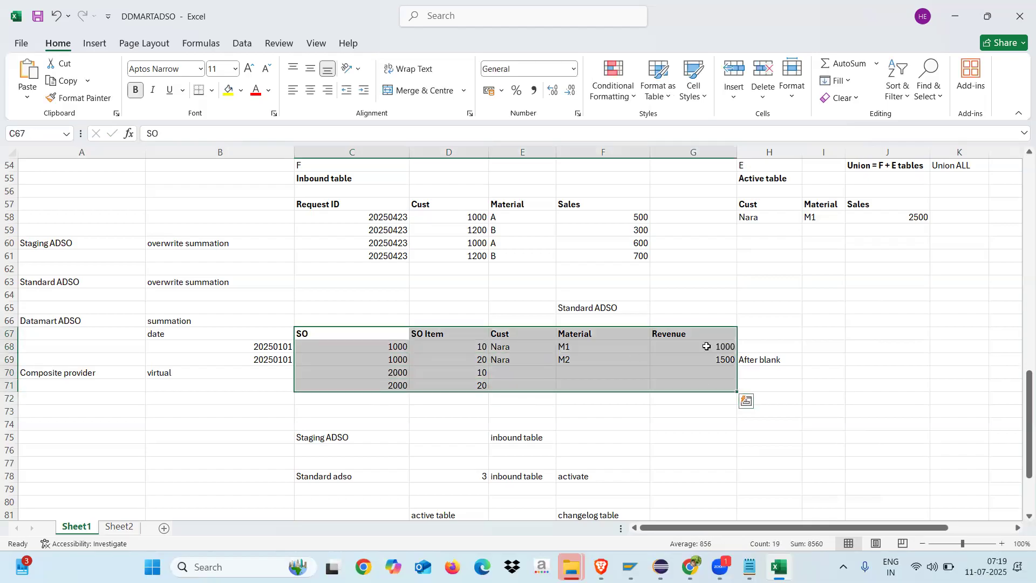
left_click(773, 344)
type("Key fiel")
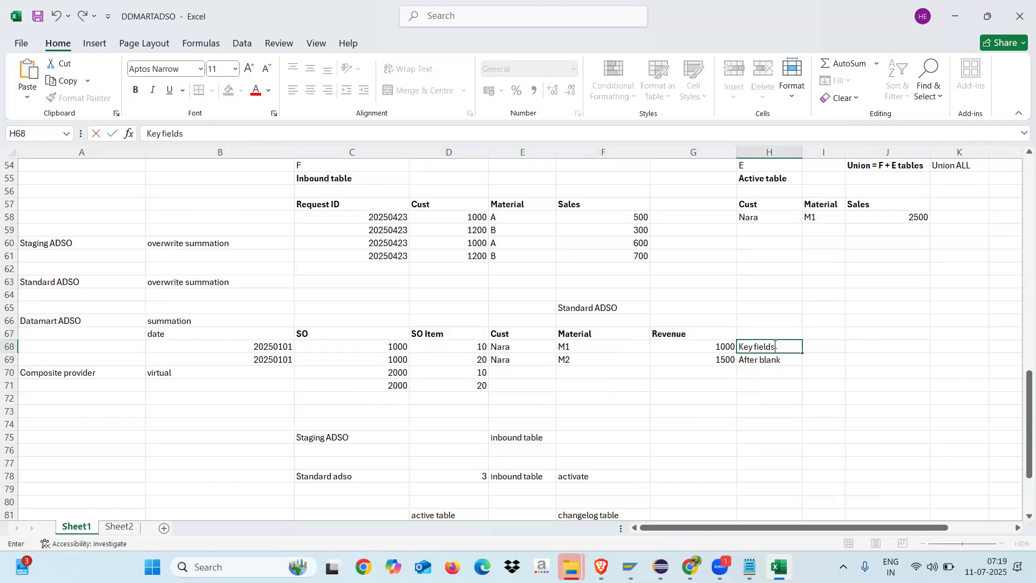
type("ds")
left_click(771, 393)
left_click(761, 349)
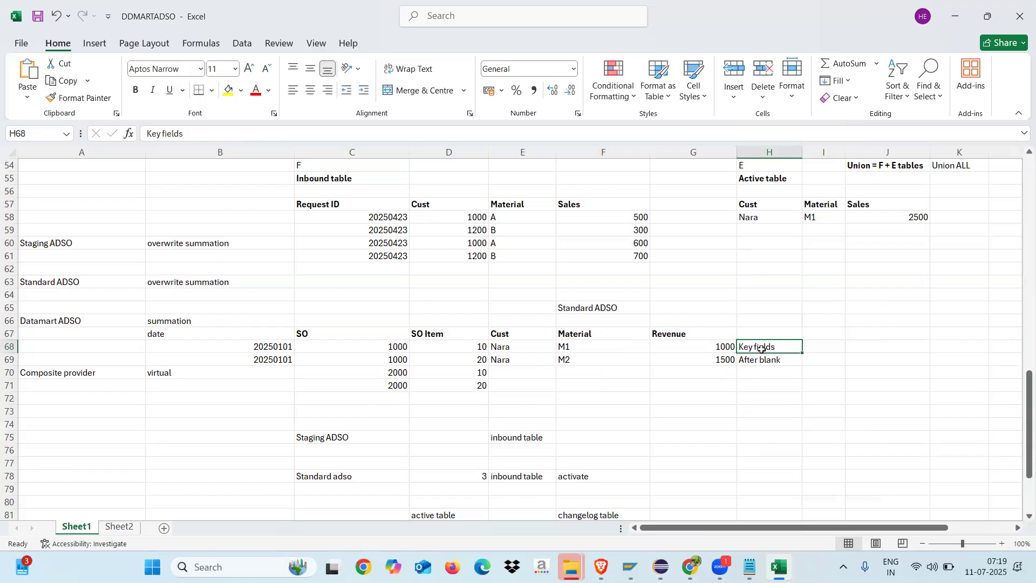
Examine the Cust, Material and Sales columns of the Active table alongside the key fields note
left_click_drag(758, 200, 908, 217)
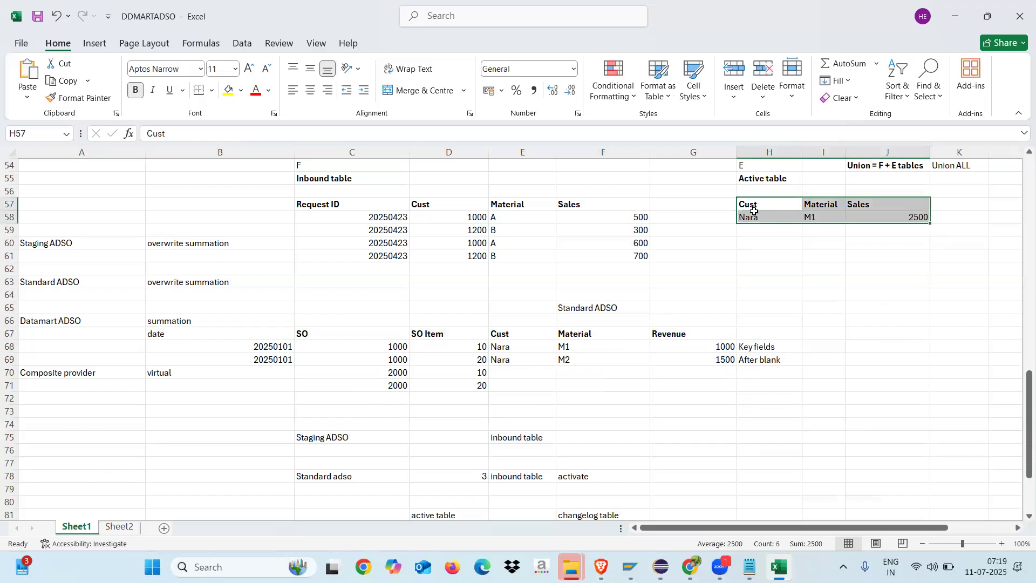
left_click(810, 273)
left_click_drag(770, 208, 914, 216)
left_click(809, 267)
left_click_drag(752, 204, 912, 216)
left_click(796, 240)
left_click(762, 204)
left_click_drag(762, 204, 909, 213)
left_click(768, 346)
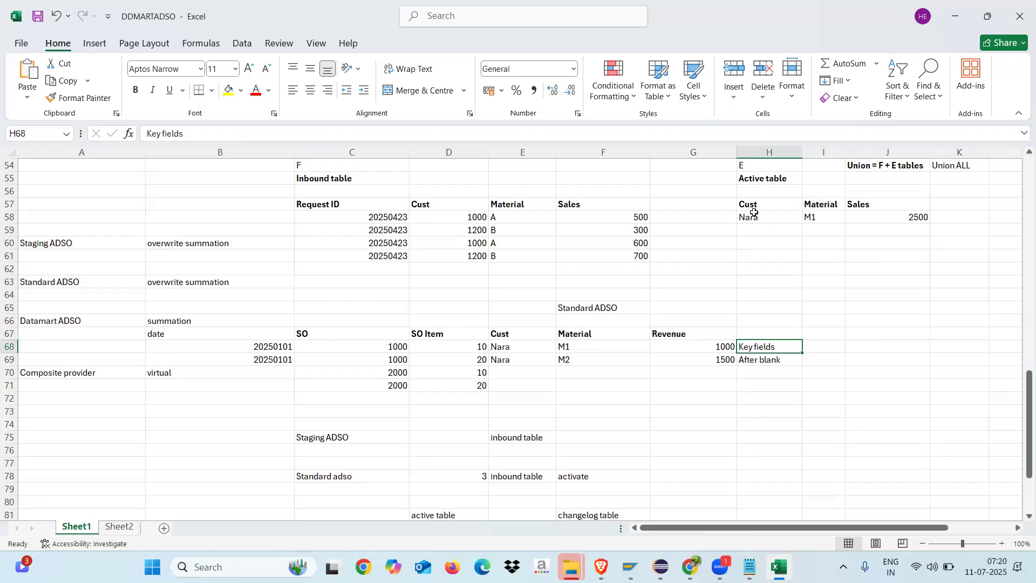
left_click_drag(754, 214, 919, 218)
left_click(823, 282)
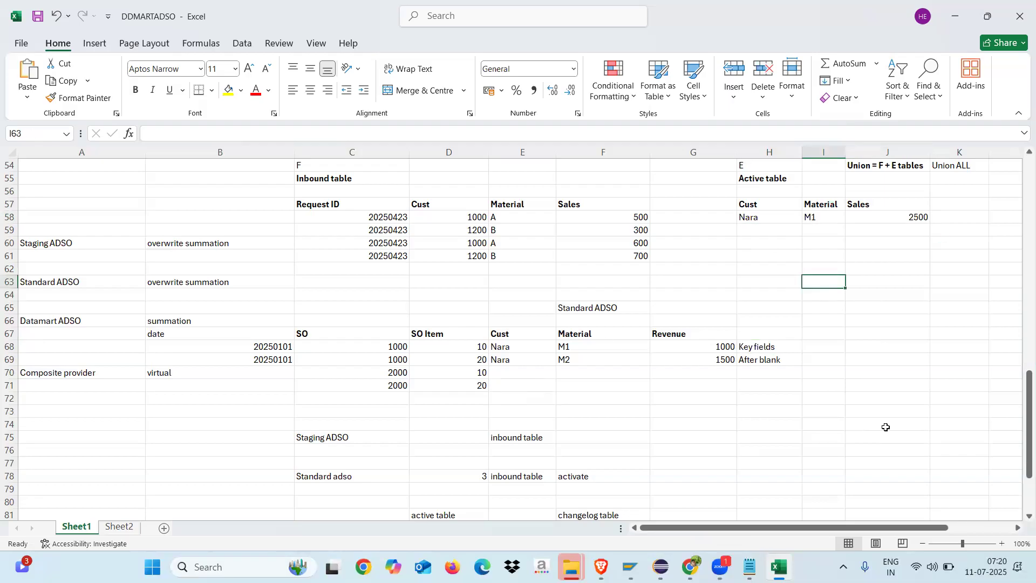
Widen column C to fit the full note in C88 about summation when all characteristic values are the same
scroll(1020, 519, "down", 3)
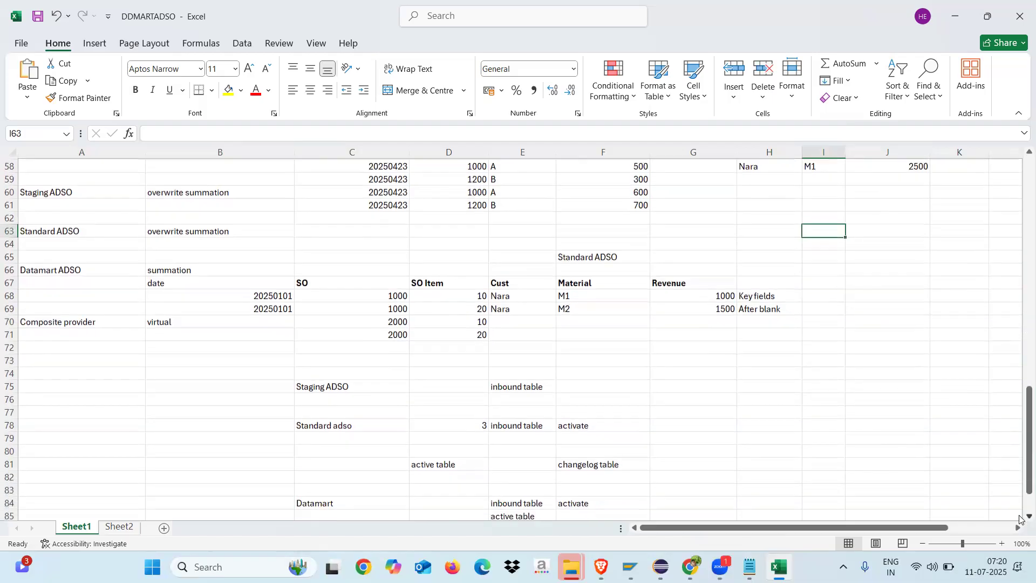
scroll(1020, 519, "down", 3)
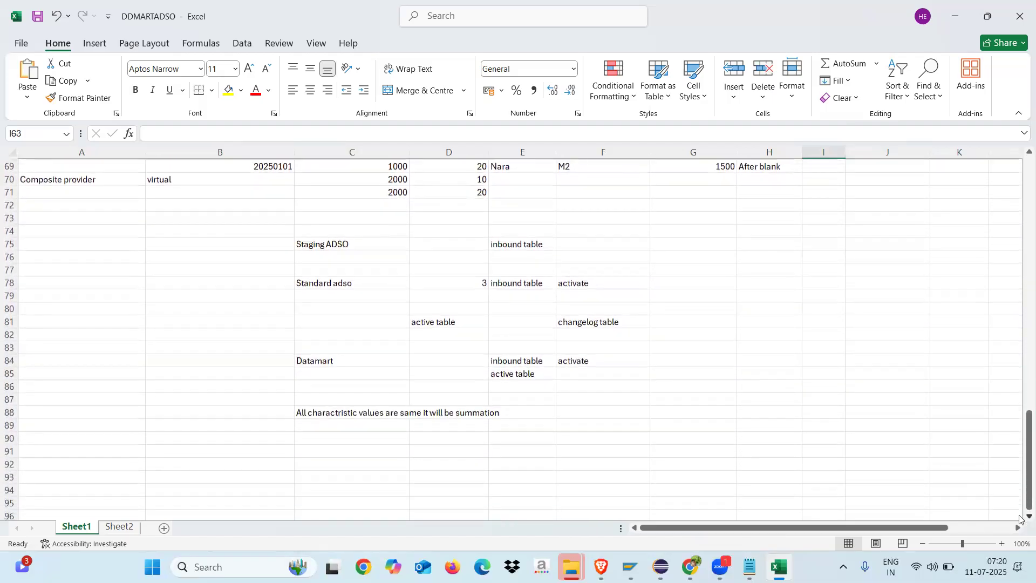
left_click(339, 402)
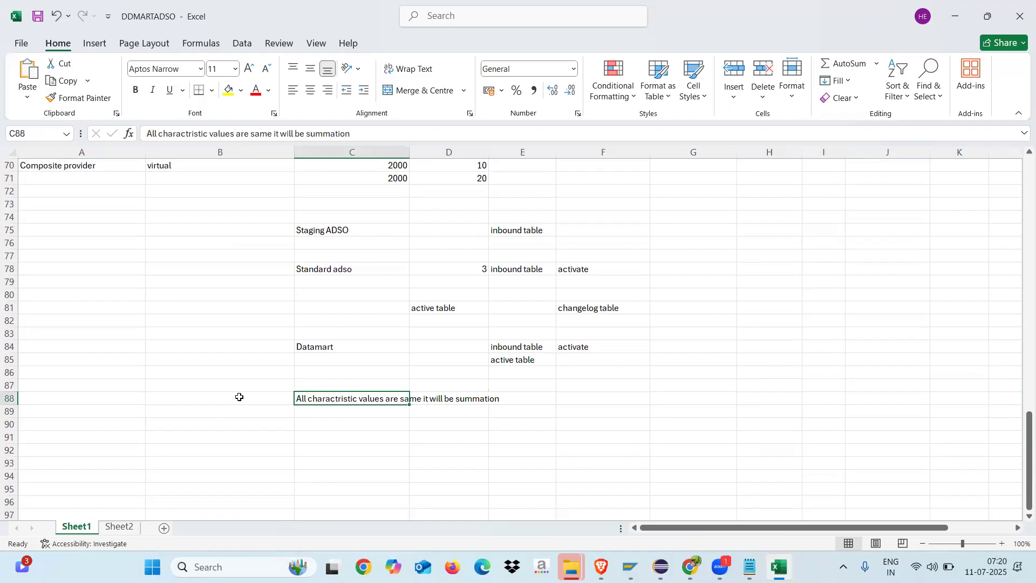
left_click_drag(410, 152, 505, 179)
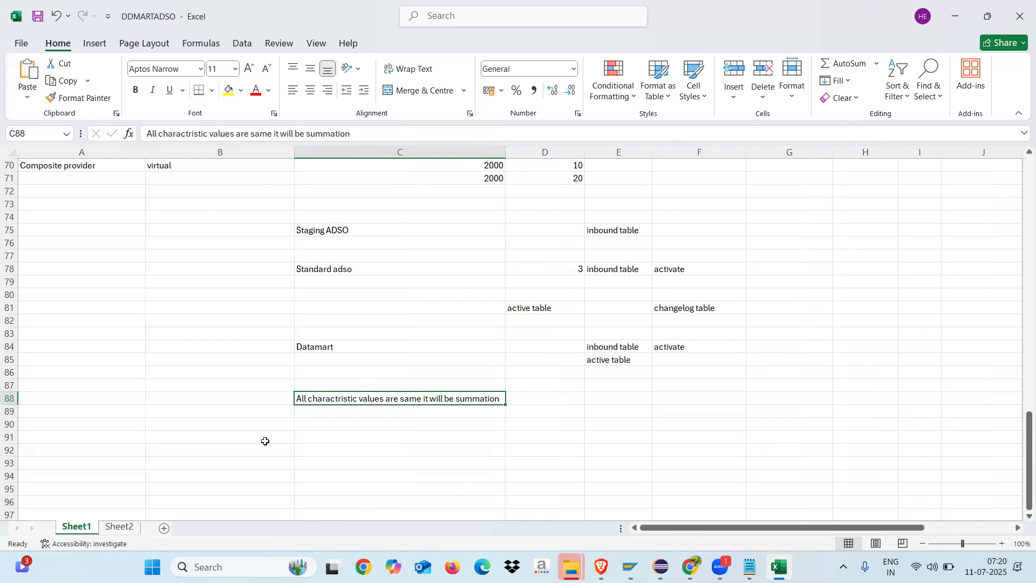
Enter an example record in row 91 below the summation note: M1 in B91, C1 in C91 and 100 in D91
left_click(249, 438)
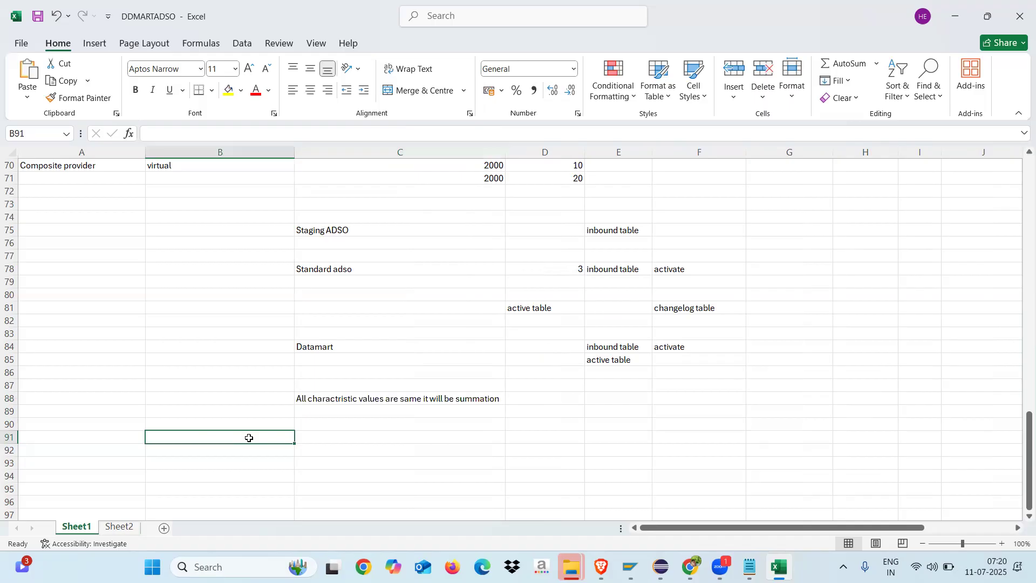
type("m")
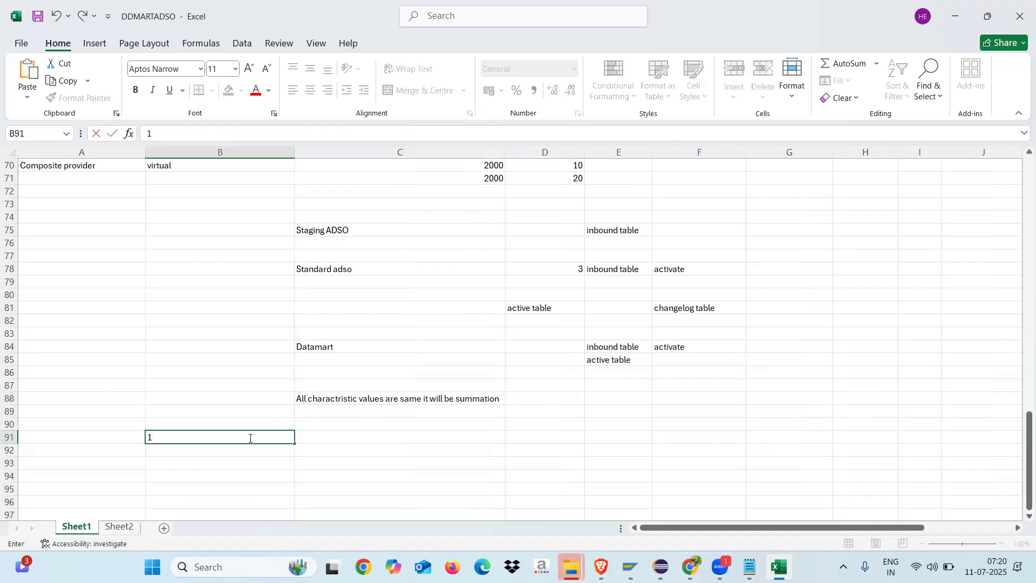
type("1")
left_click(343, 437)
type("C1")
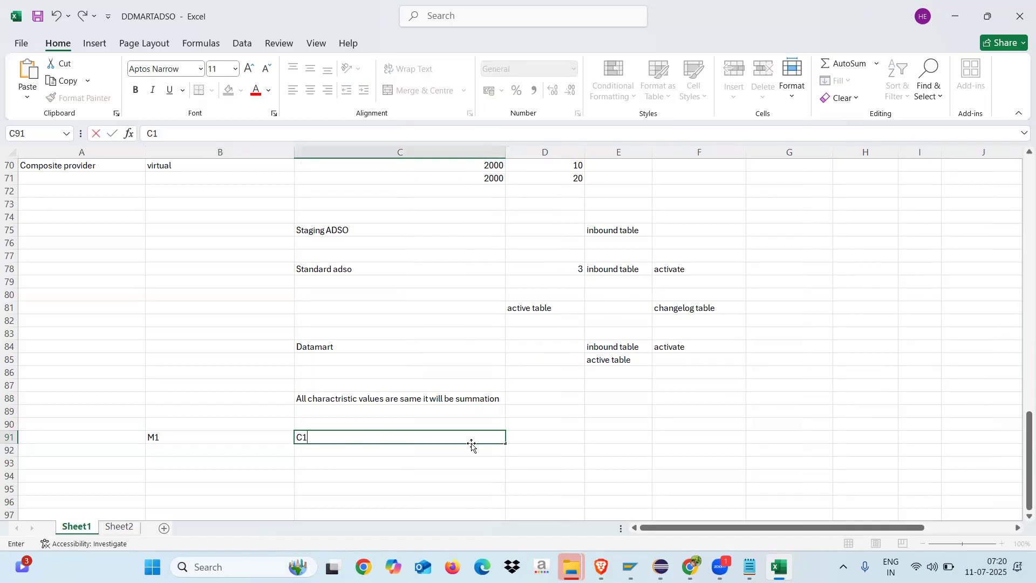
left_click(527, 441)
type("100")
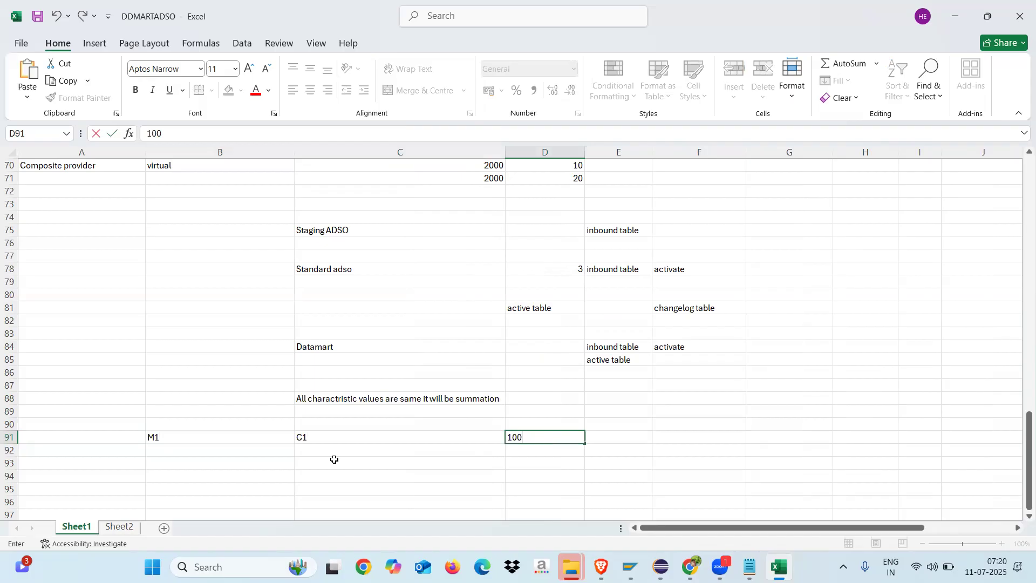
Add a second record in row 94 with M1, C2 and 200 in columns B to D, and enter 300 beneath it in D95
left_click(187, 475)
type("M1")
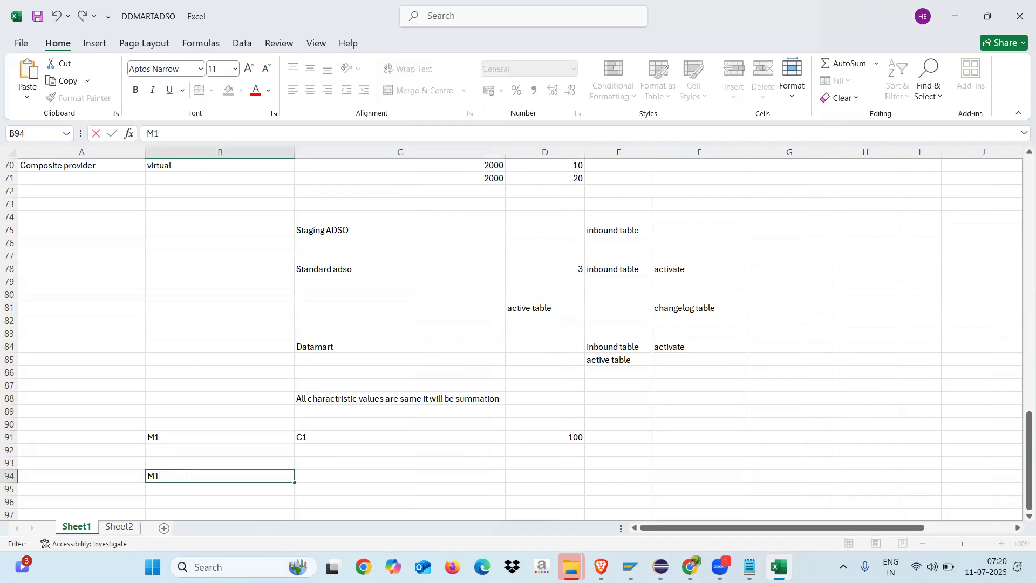
left_click(311, 475)
type("C")
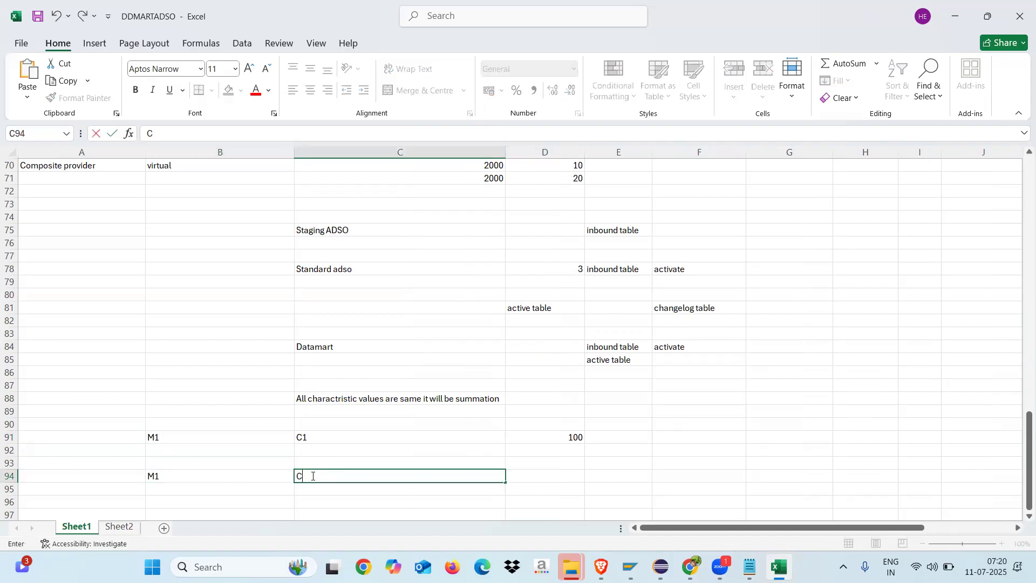
type("2")
left_click(551, 473)
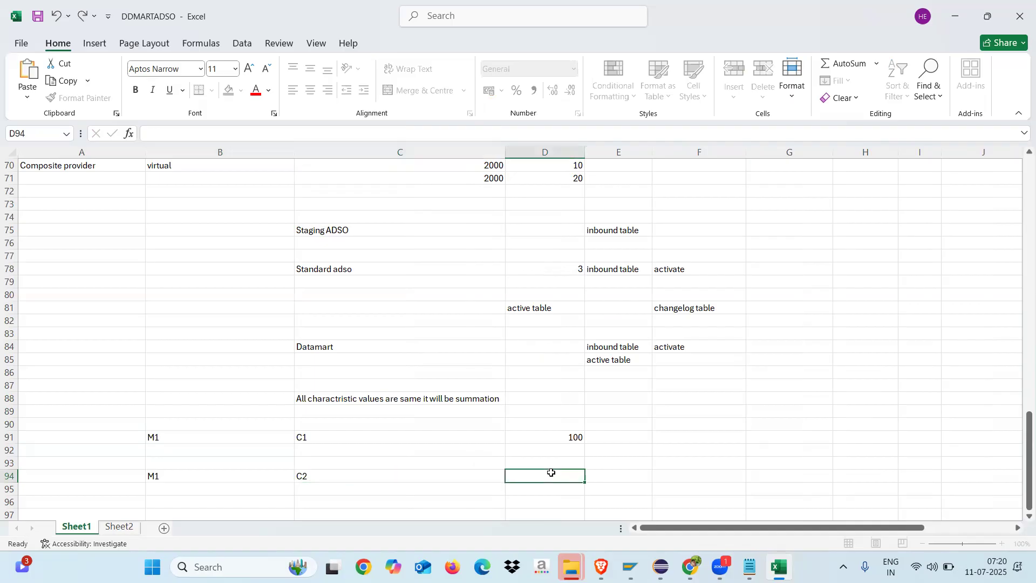
type("200")
left_click(533, 492)
type("3000")
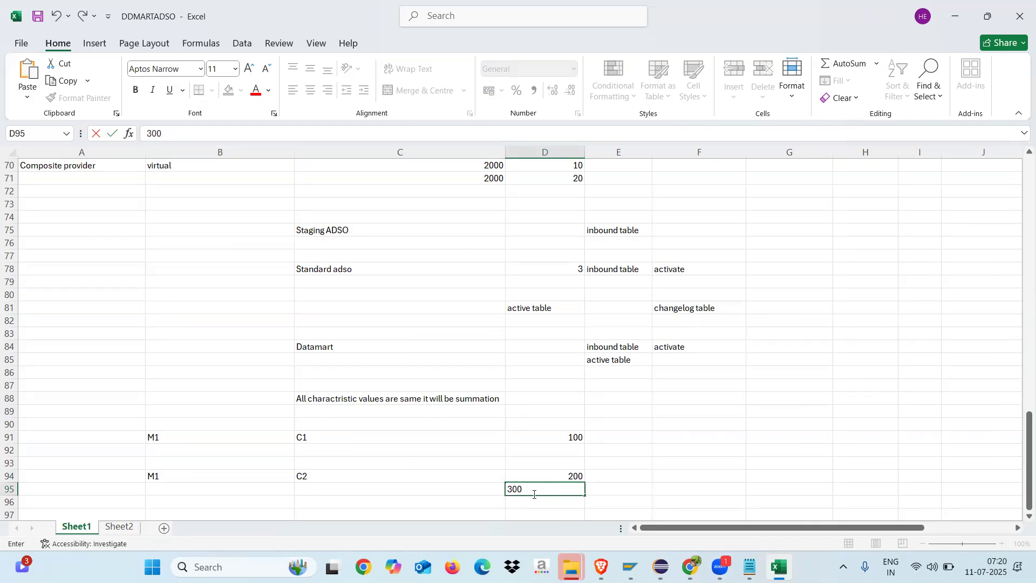
left_click(681, 478)
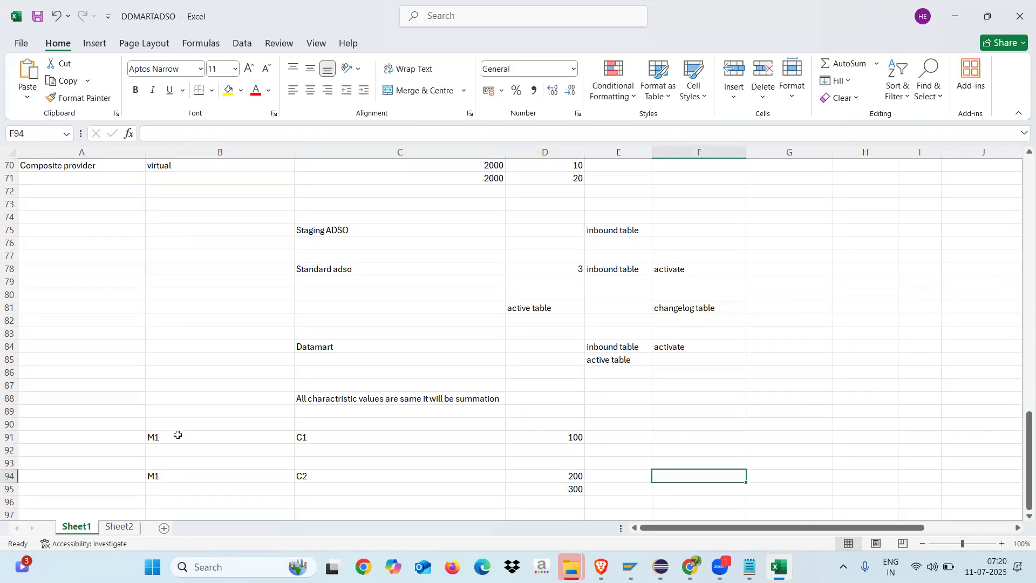
Compare the material and customer combinations in B91:C94, and replace the value in C94 with C3
left_click_drag(162, 439, 316, 480)
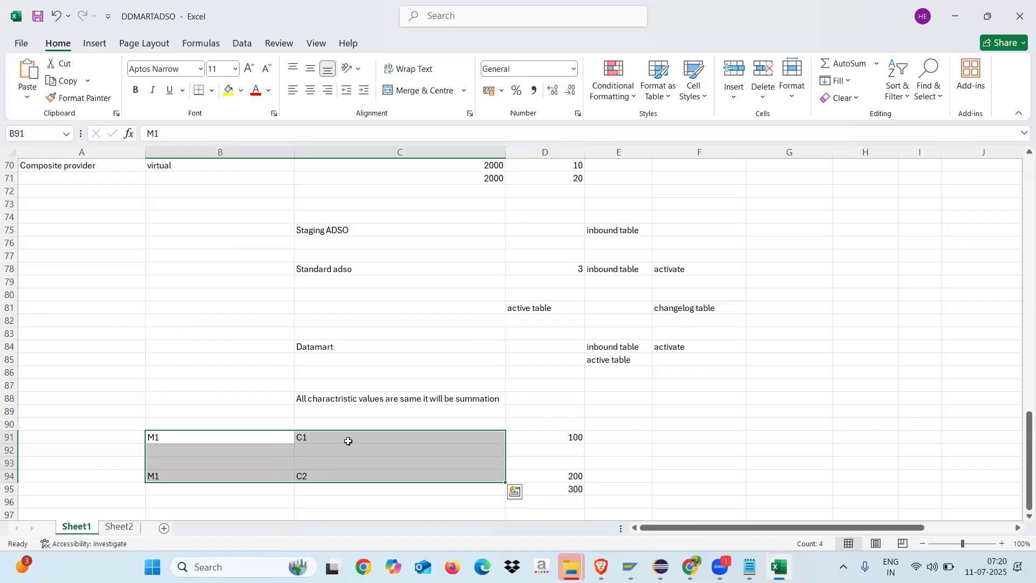
left_click(231, 423)
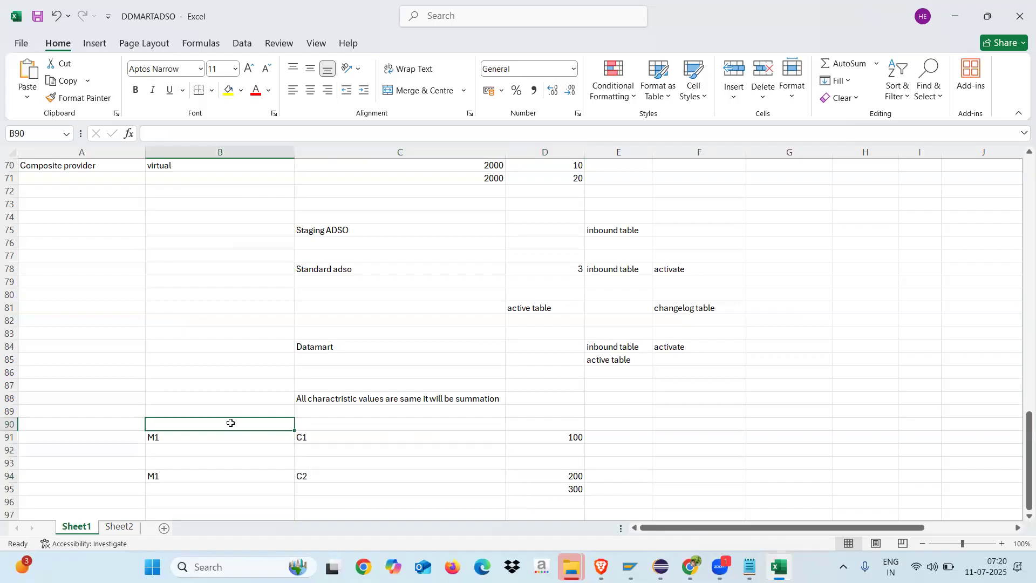
left_click_drag(178, 435, 318, 476)
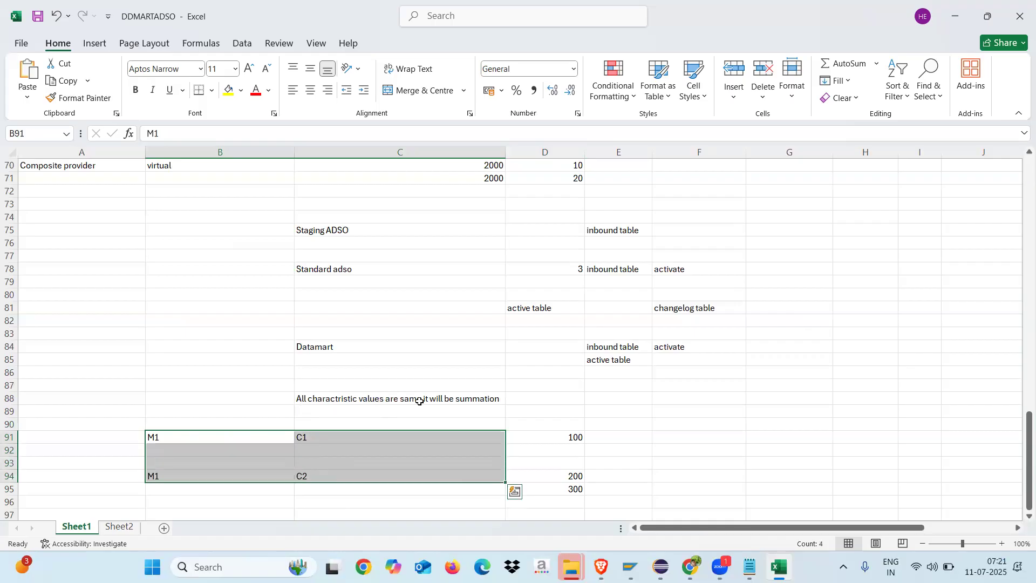
left_click(264, 443)
left_click_drag(211, 434, 341, 484)
left_click(311, 475)
type("C3")
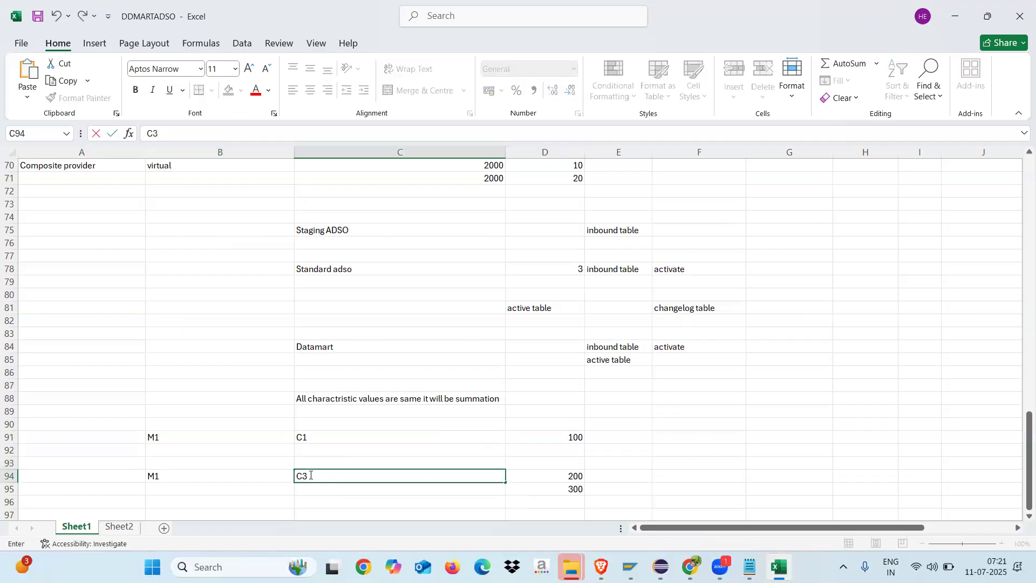
Compare the M1/C1 combination in row 91 with the M1/C3 combination in row 94
left_click(324, 453)
left_click_drag(201, 435, 305, 476)
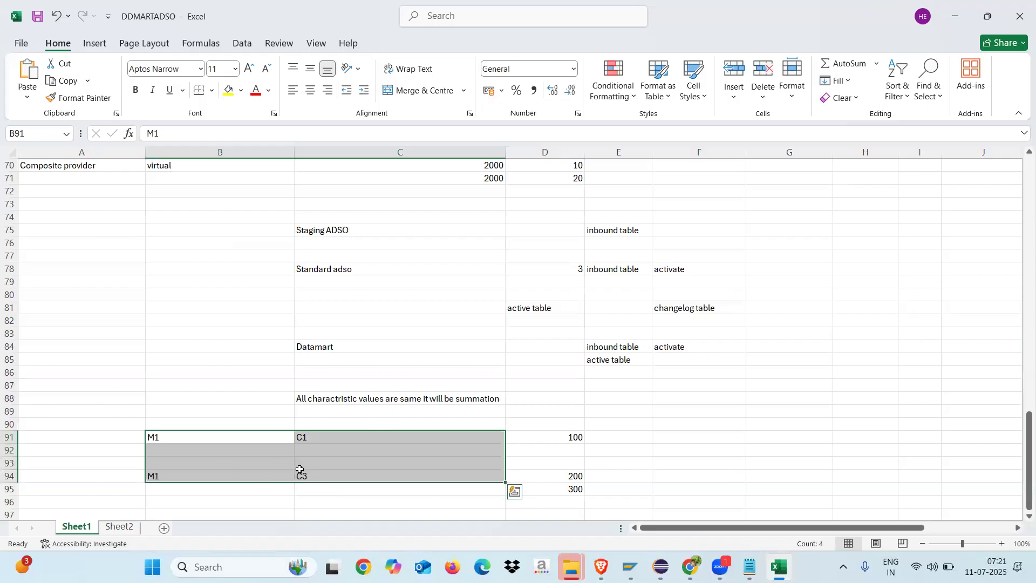
left_click(200, 436)
left_click_drag(200, 437, 331, 435)
left_click(204, 476)
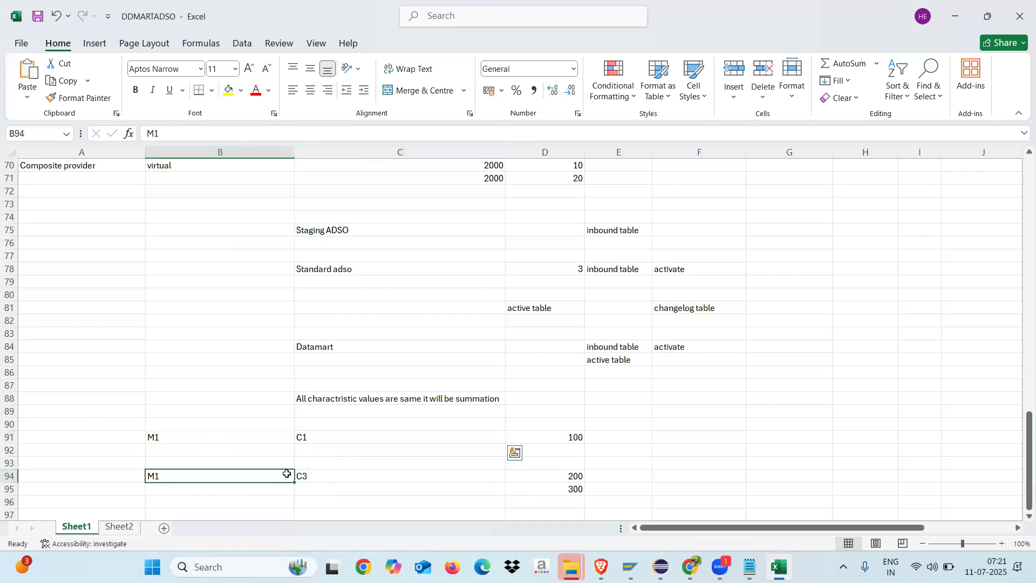
left_click_drag(287, 473, 321, 475)
left_click_drag(215, 438, 335, 473)
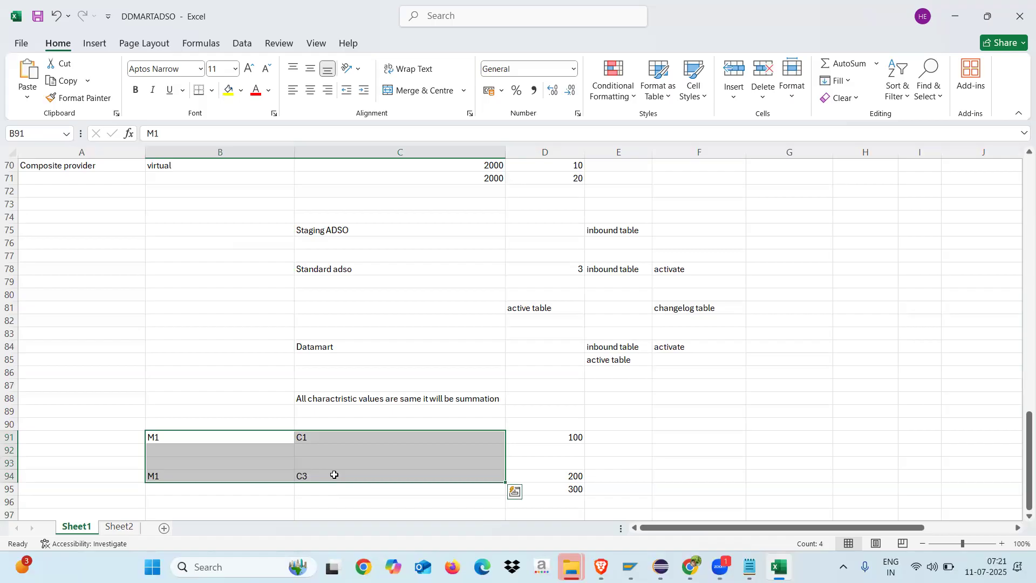
Add the combination M1 and C3 in B96:C96, and highlight all combinations in B91:C96
left_click(222, 504)
type("M1")
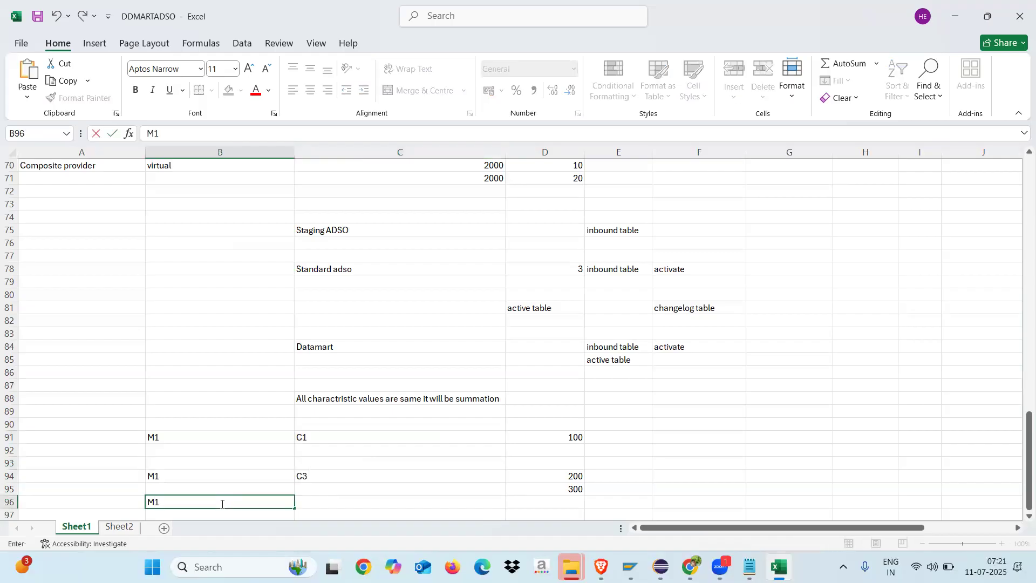
left_click(316, 504)
type("C3")
left_click_drag(197, 479, 322, 498)
left_click_drag(190, 437, 322, 499)
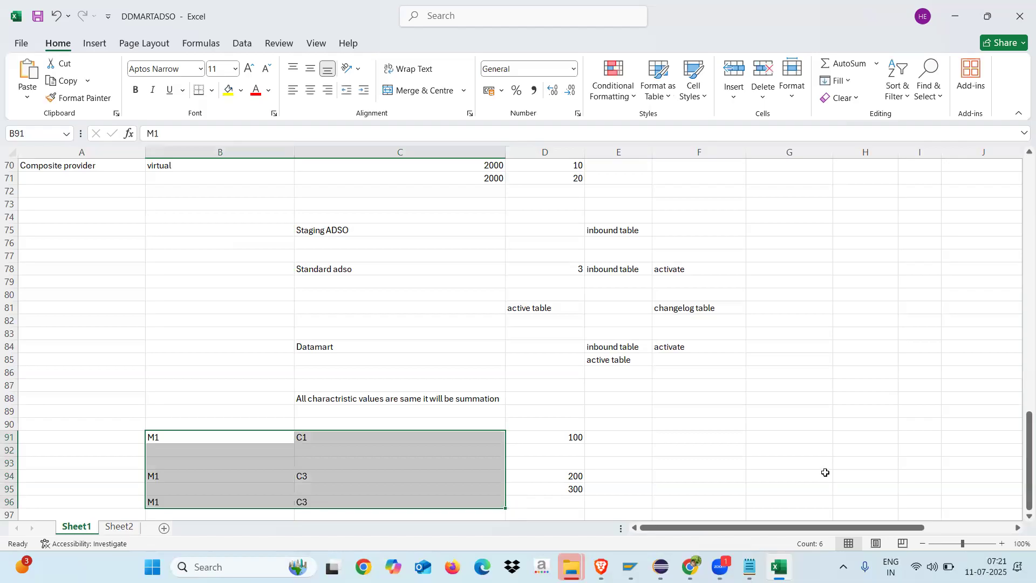
Add the combination M1 and C1 in B98:C98, and highlight the combinations in B91:C98
scroll(339, 477, "down", 3)
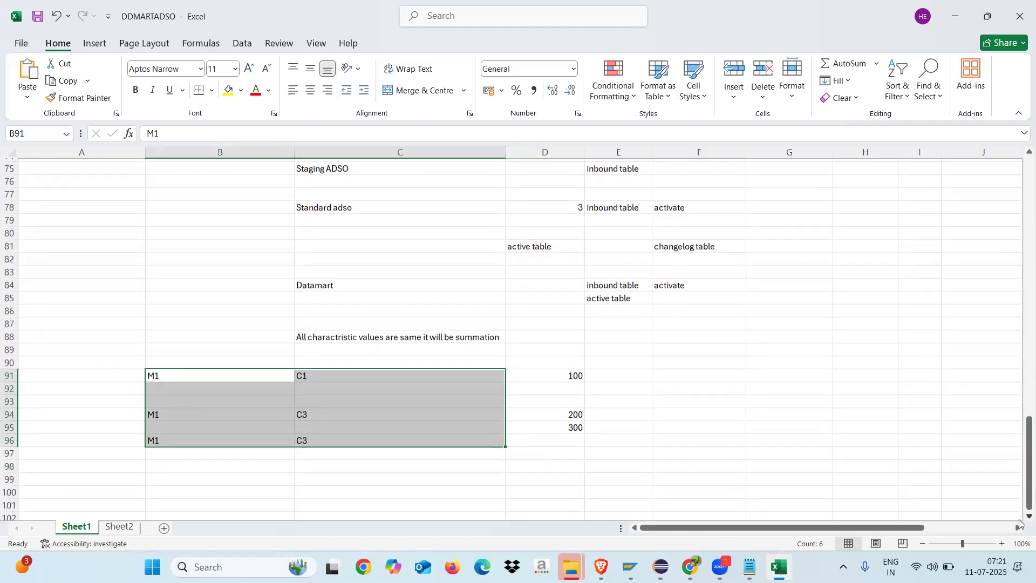
left_click(190, 424)
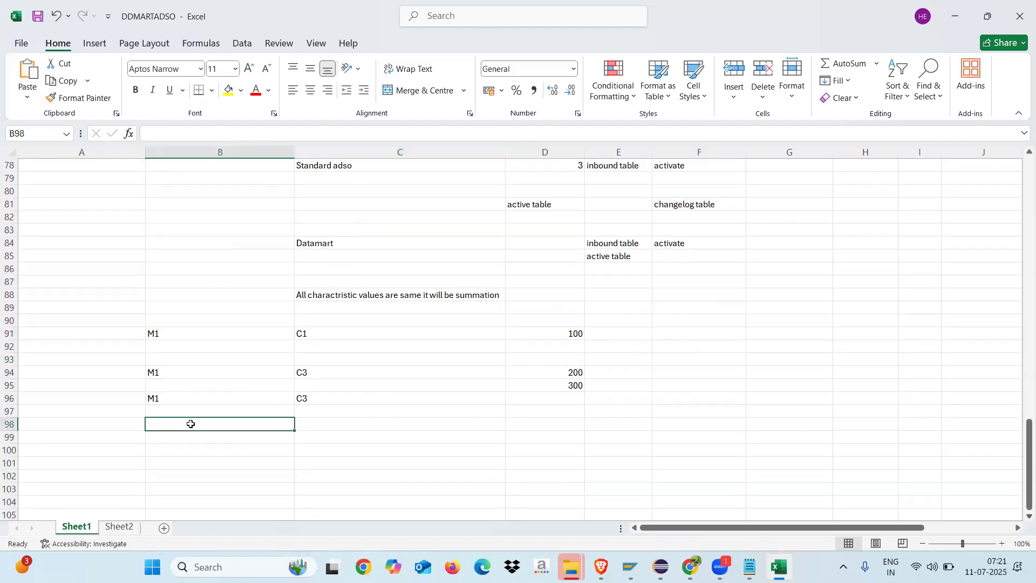
type("M1")
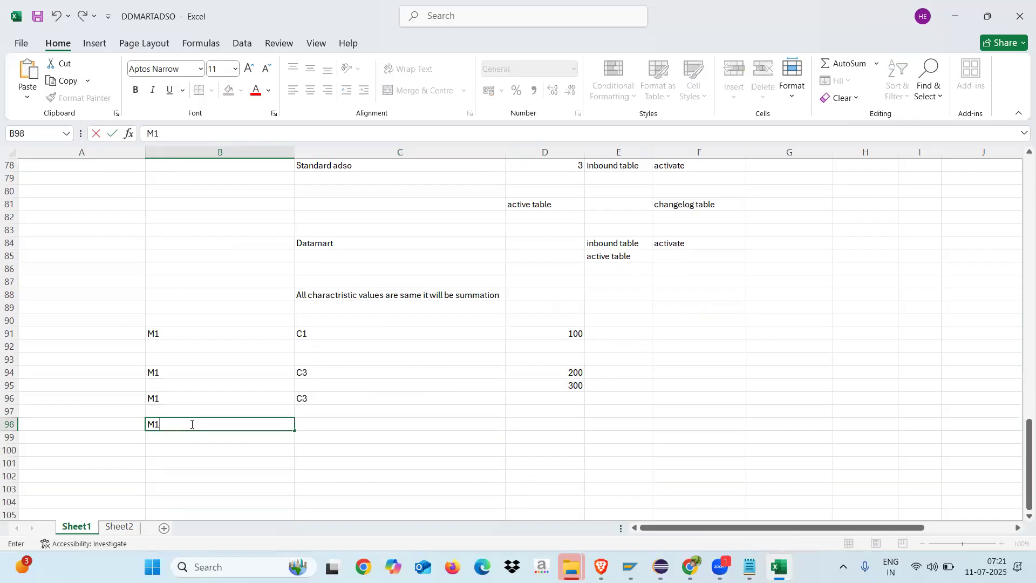
left_click(331, 426)
type("C1")
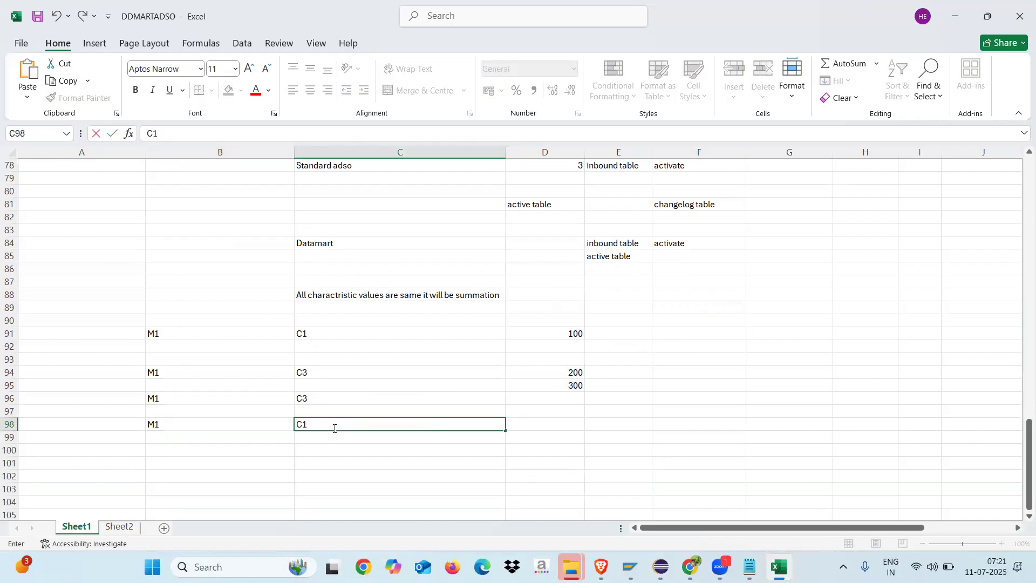
left_click_drag(177, 334, 353, 422)
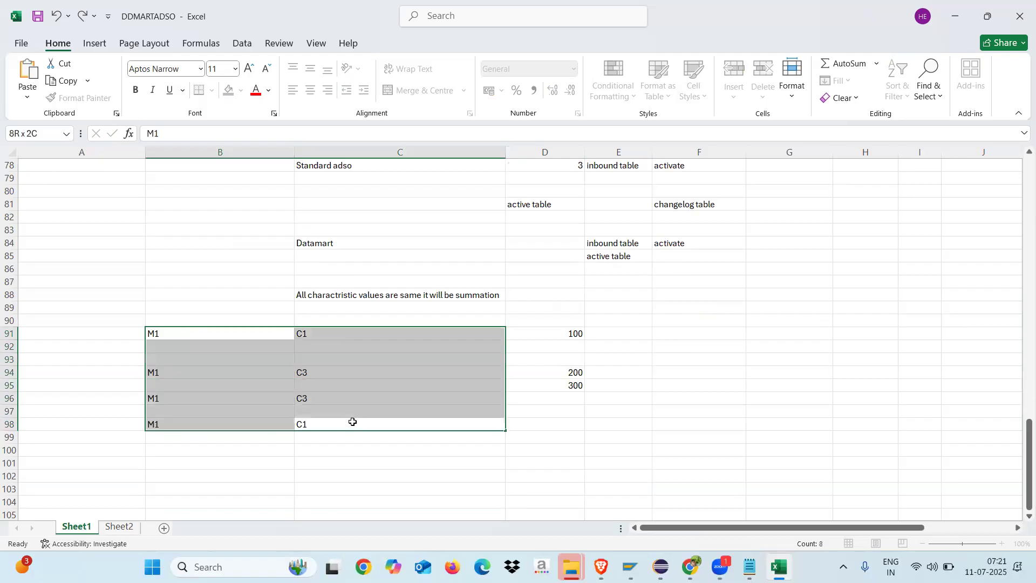
Add the combination M1 and C5 in B100:C100, and highlight the whole list in B91:C100
left_click(195, 445)
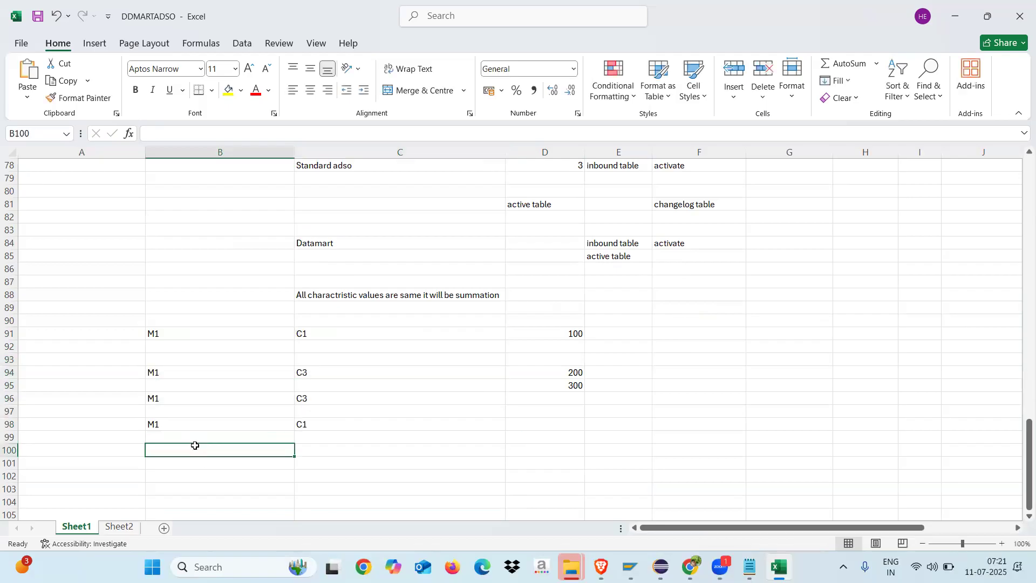
type("M1")
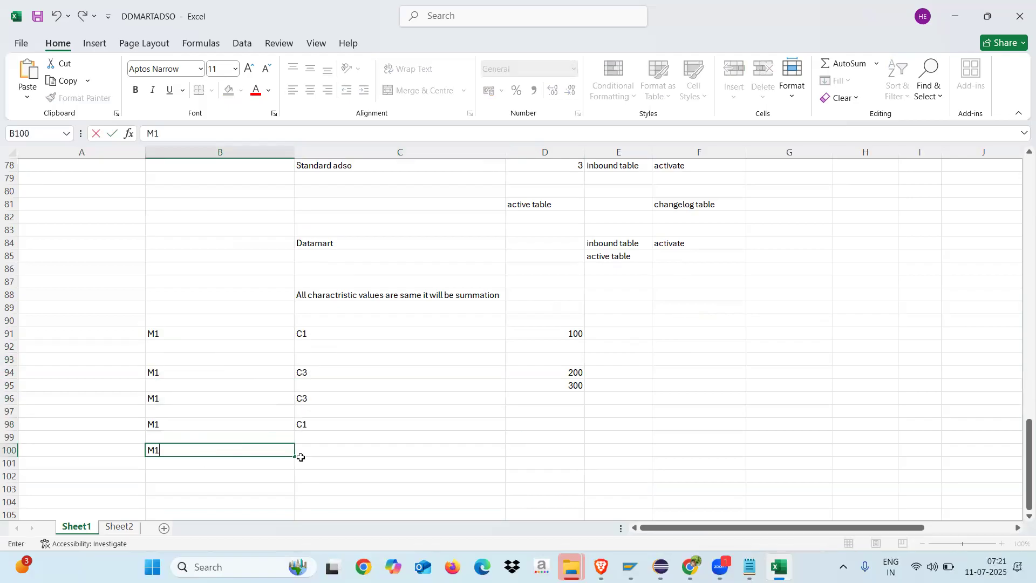
left_click(327, 448)
type("C5")
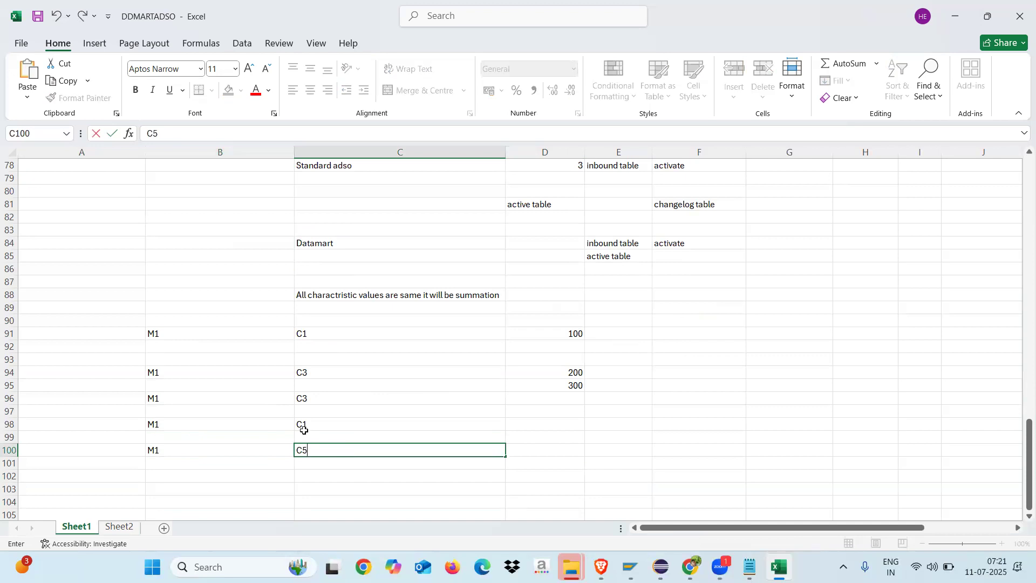
left_click_drag(190, 332, 334, 450)
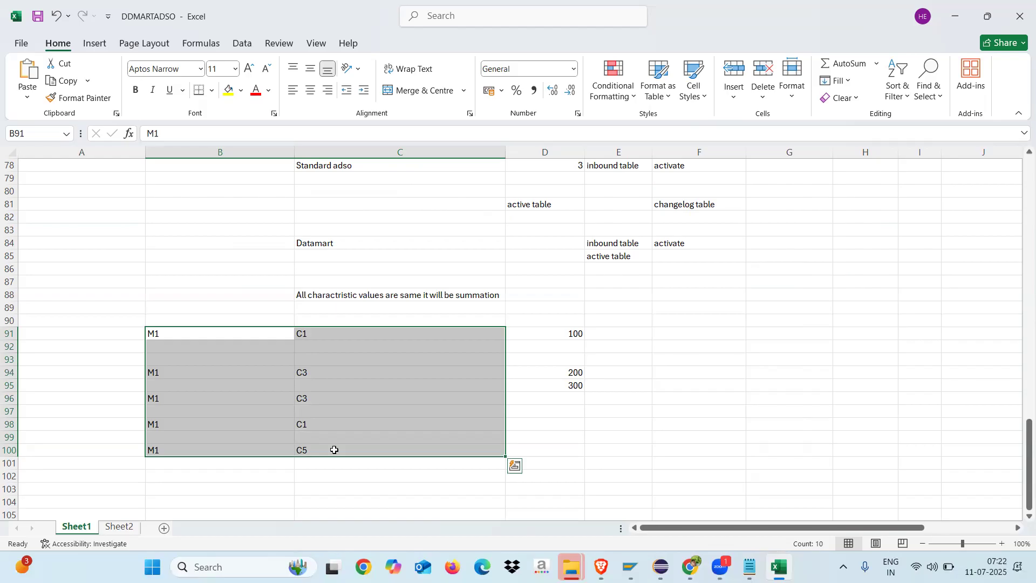
left_click(647, 491)
Switch to Eclipse and go back from the /BIC/AZDM_DSO12 table entries to the request management of DataStore object ZDM_DSO1
left_click(661, 567)
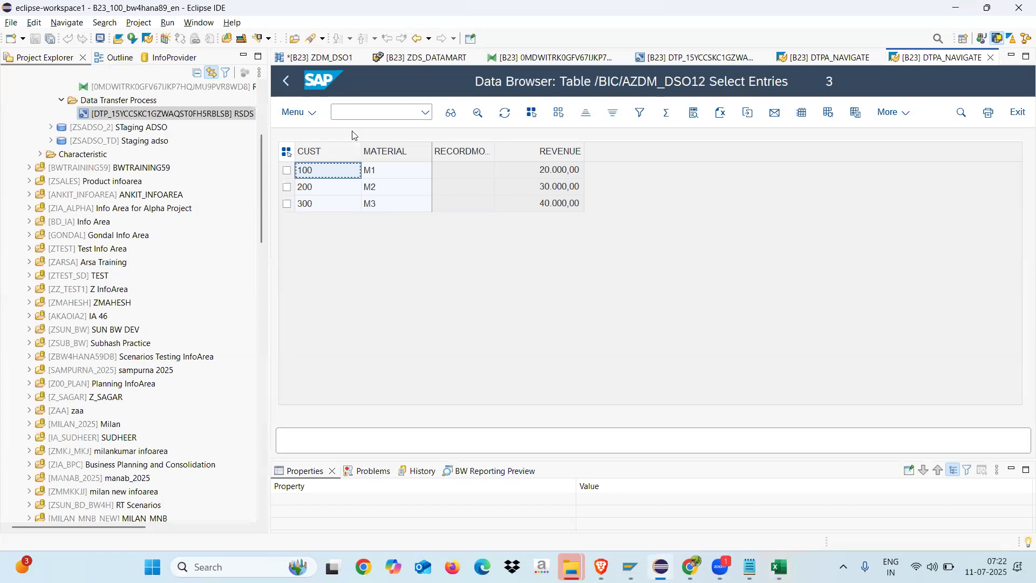
left_click(286, 80)
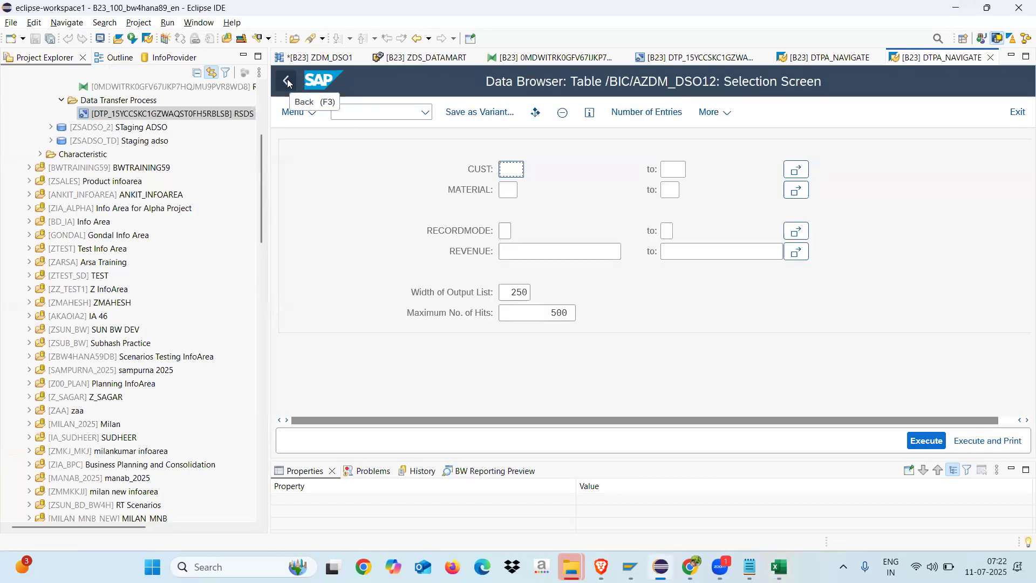
left_click(287, 81)
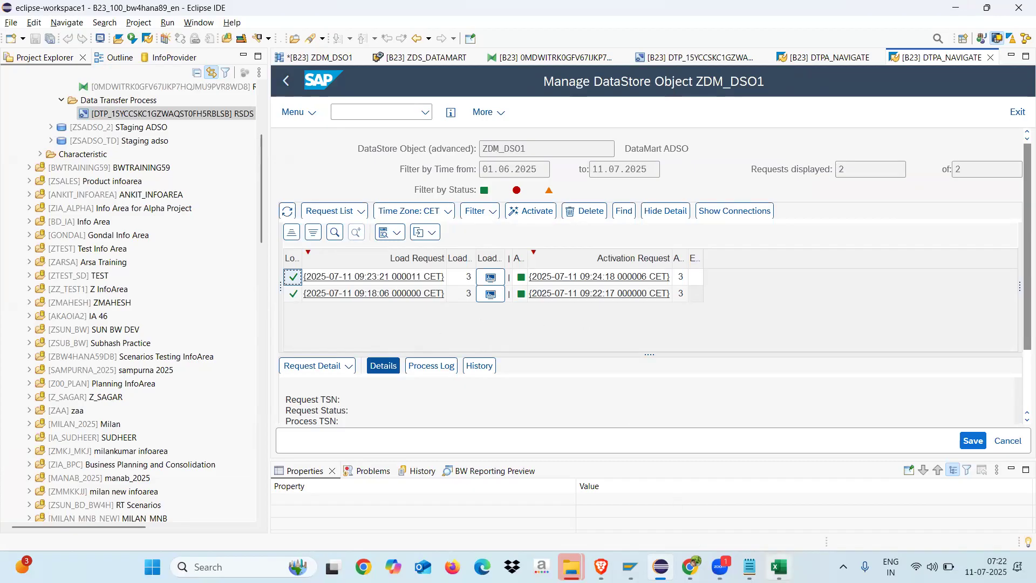
Return to the Excel worksheet and examine the M1/C1 combination in B91:C91 against the records below it
left_click(779, 567)
left_click(344, 413)
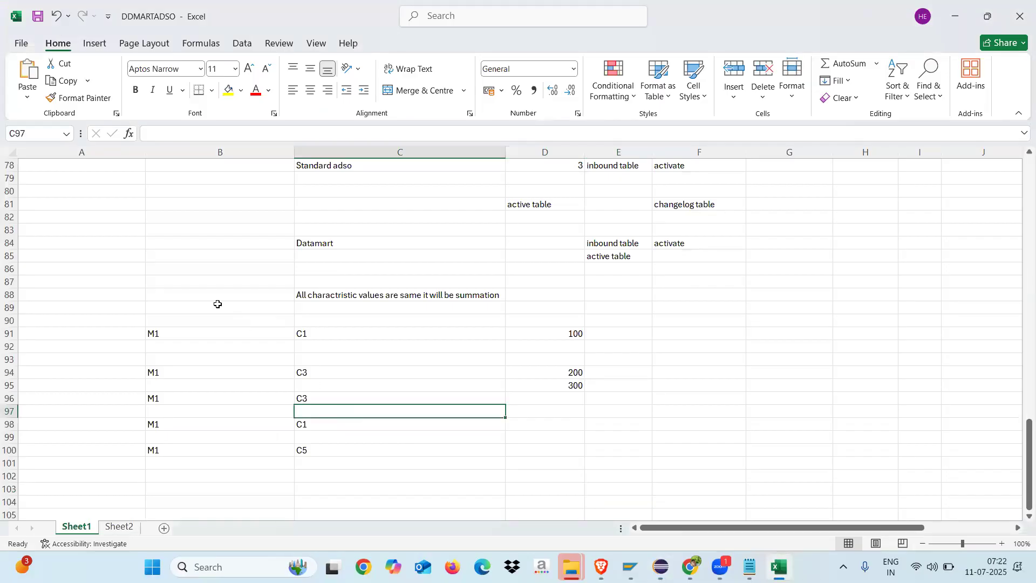
left_click(188, 334)
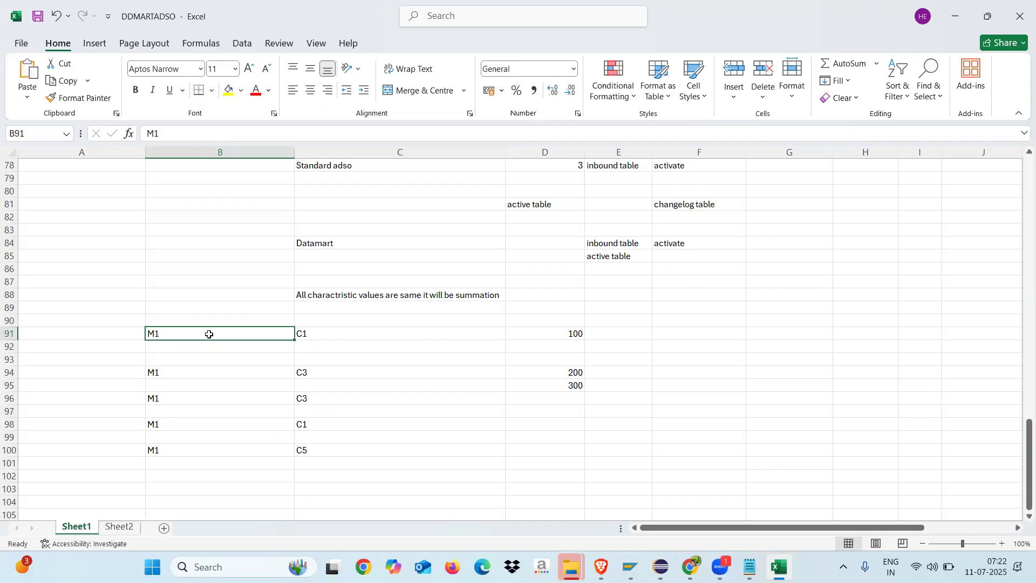
left_click_drag(255, 331, 303, 335)
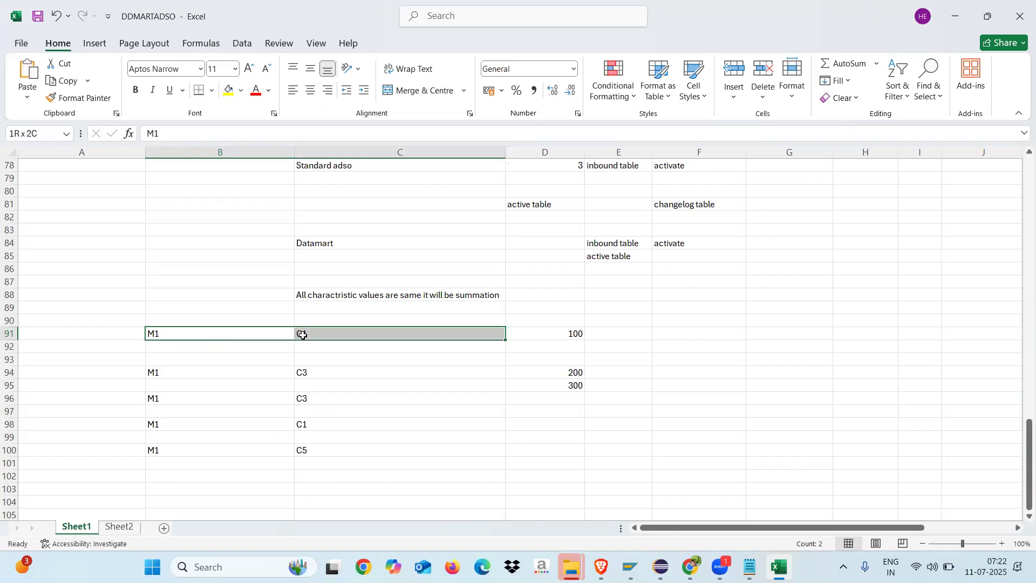
left_click(364, 373)
left_click_drag(269, 334, 315, 339)
left_click(366, 382)
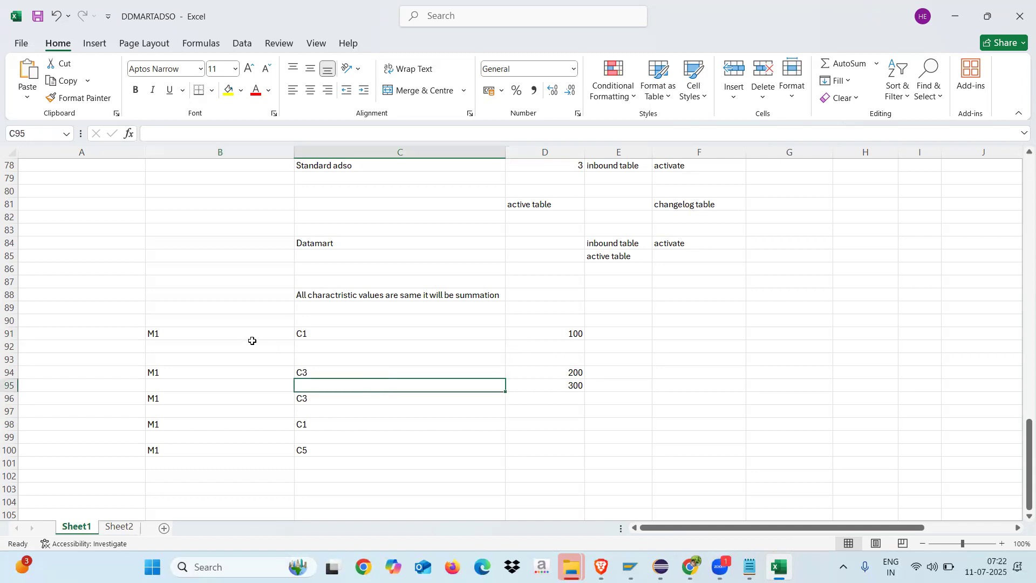
left_click(672, 333)
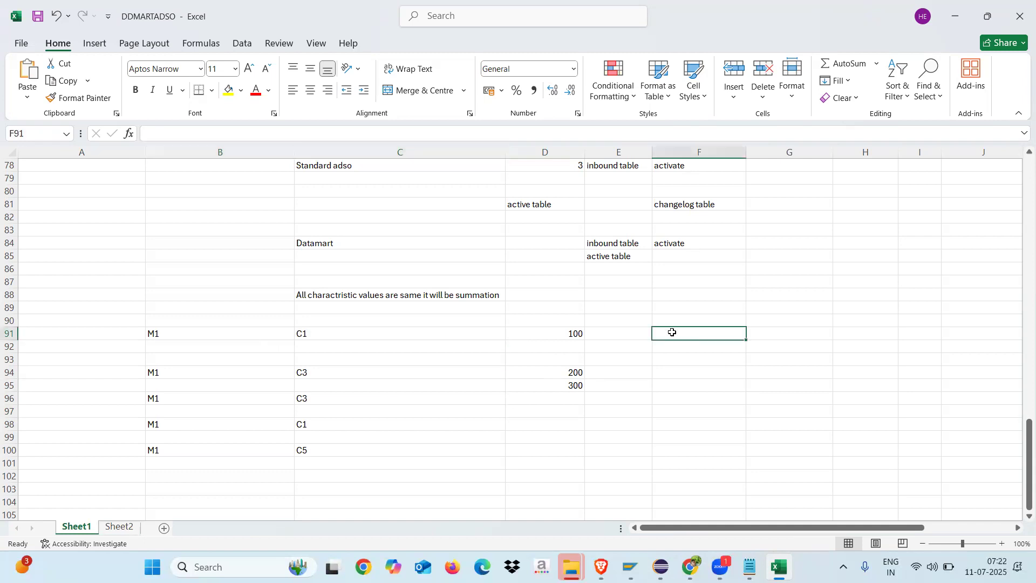
Enter the label charcaterisc in F91 and the label Primary key in G91
type("charcaterisc")
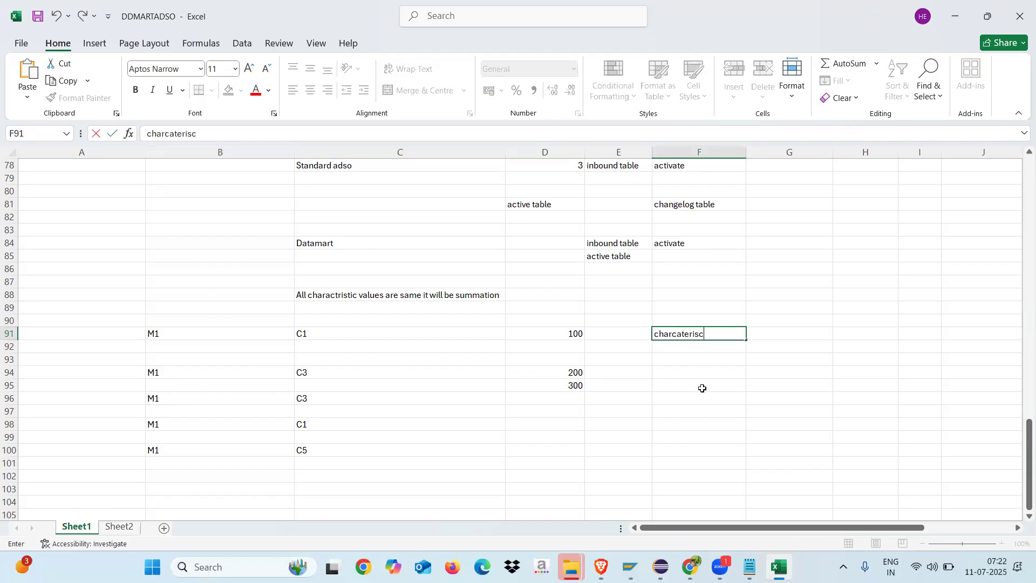
left_click(702, 389)
left_click(767, 338)
type("P")
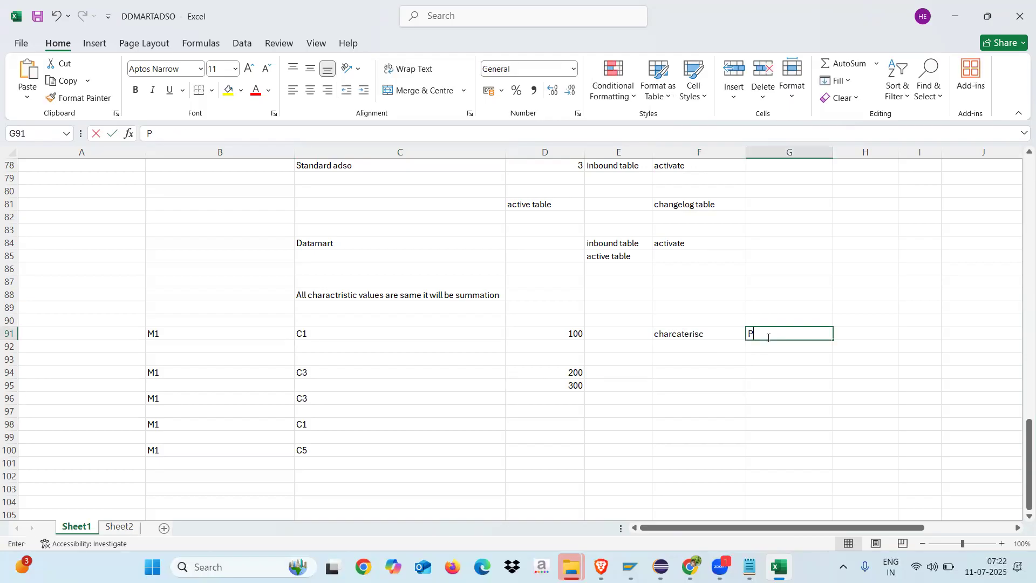
type("rimary key")
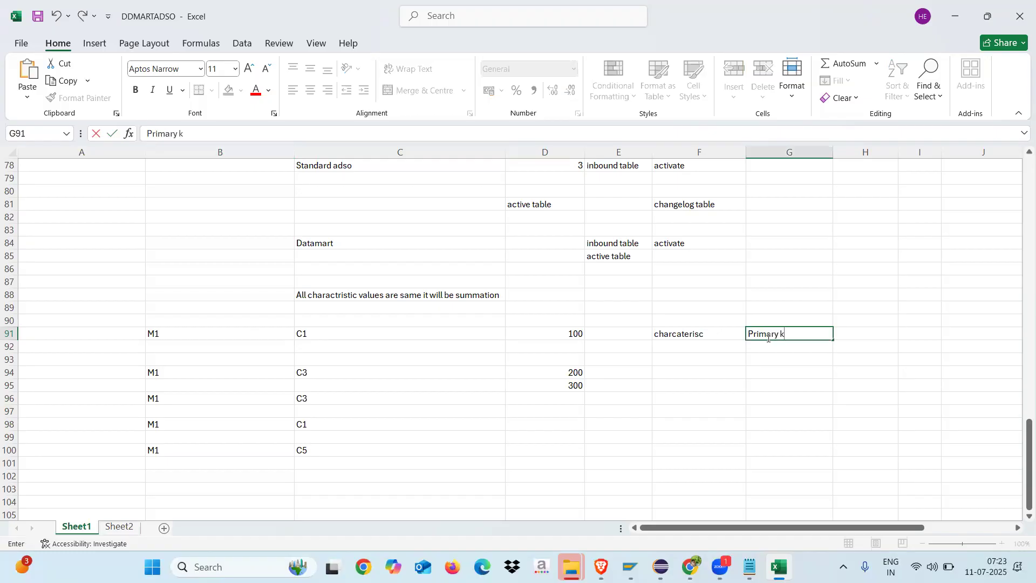
left_click(790, 383)
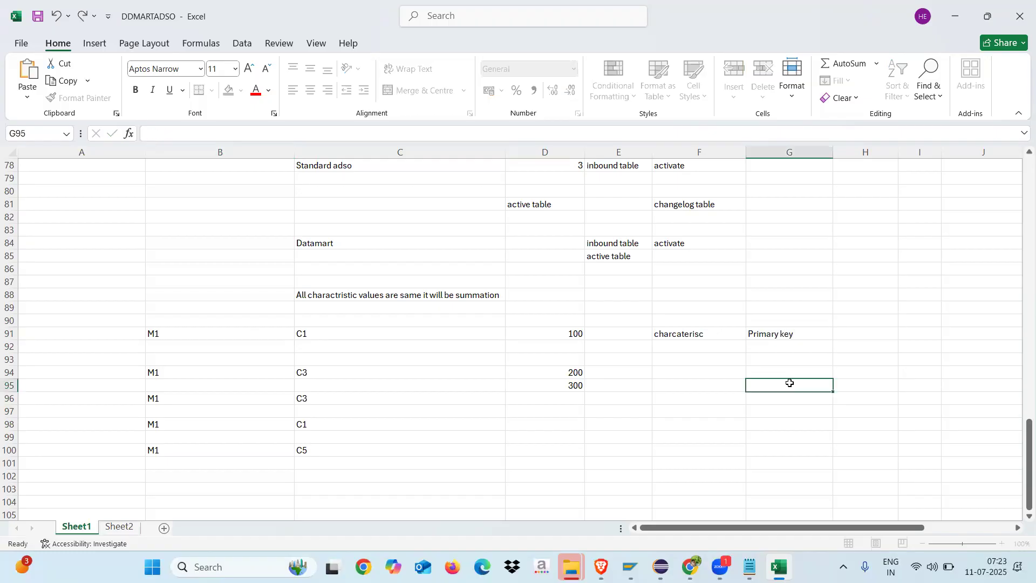
Highlight the combinations in B91:C101, the M1/C1 pair in B91:C91 and the M1 values in B91:B100 to compare them with the Primary key label
left_click(860, 335)
left_click_drag(181, 332, 361, 457)
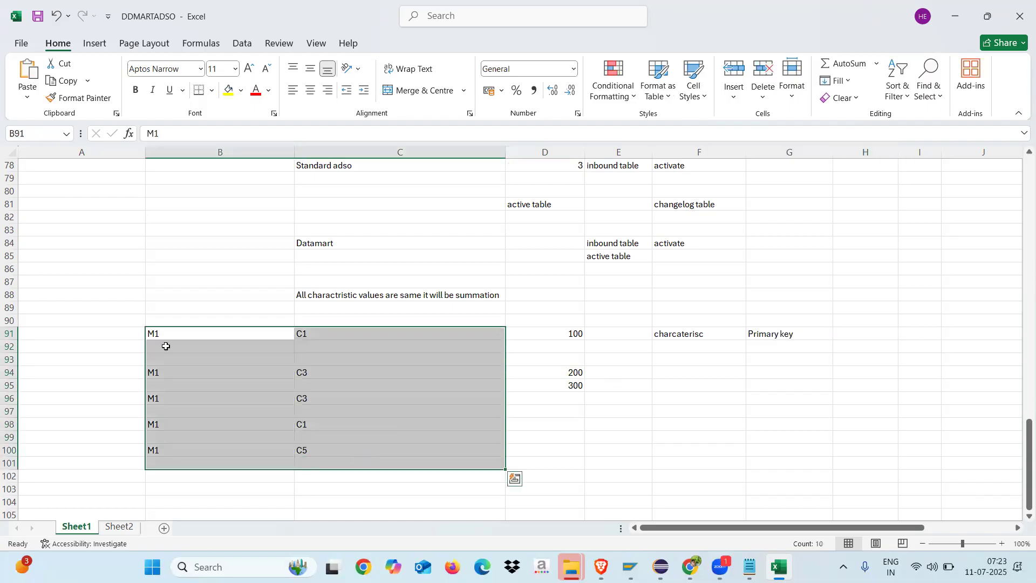
left_click(319, 333)
left_click_drag(262, 334, 357, 333)
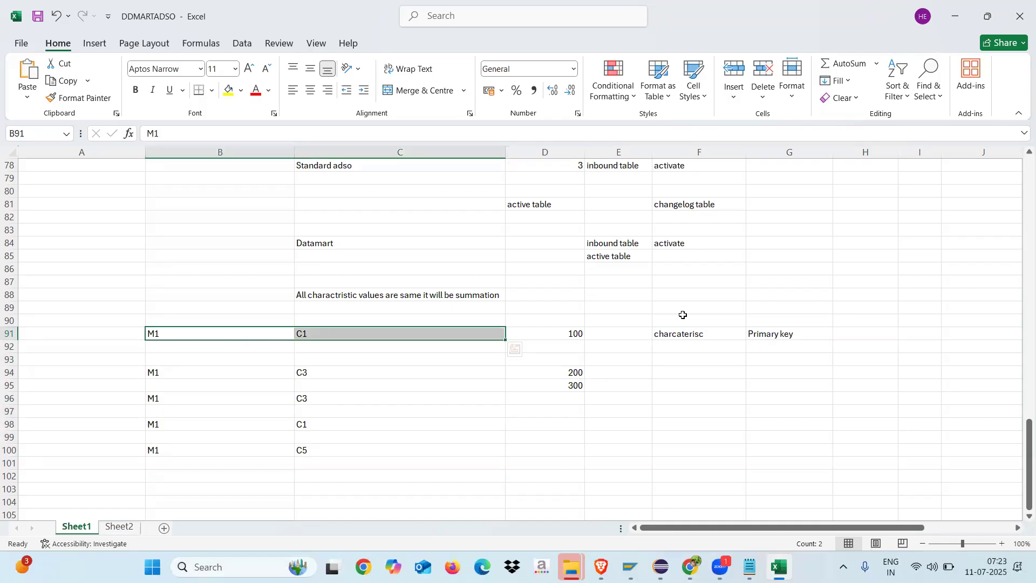
left_click(791, 334)
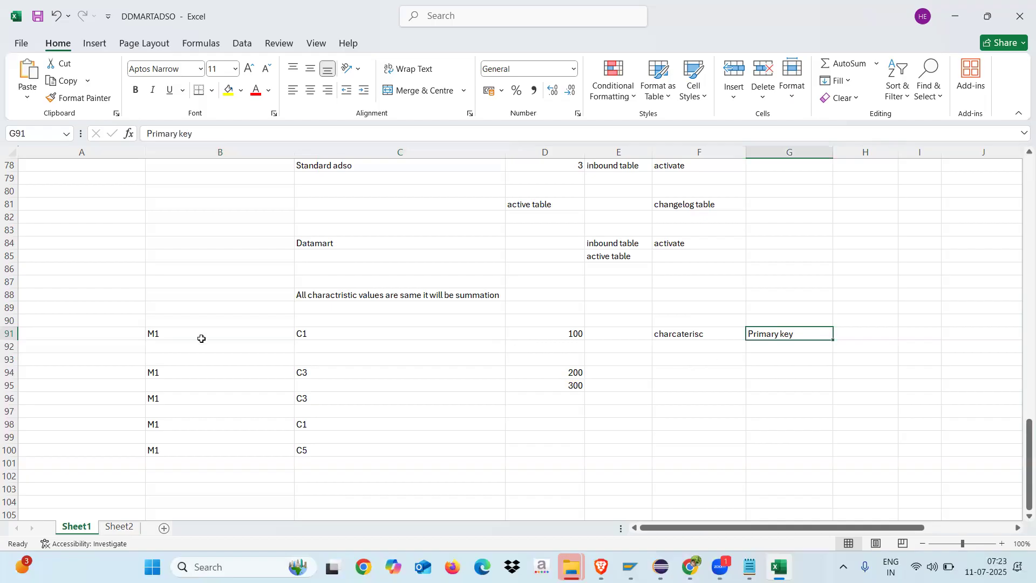
left_click_drag(197, 333, 189, 452)
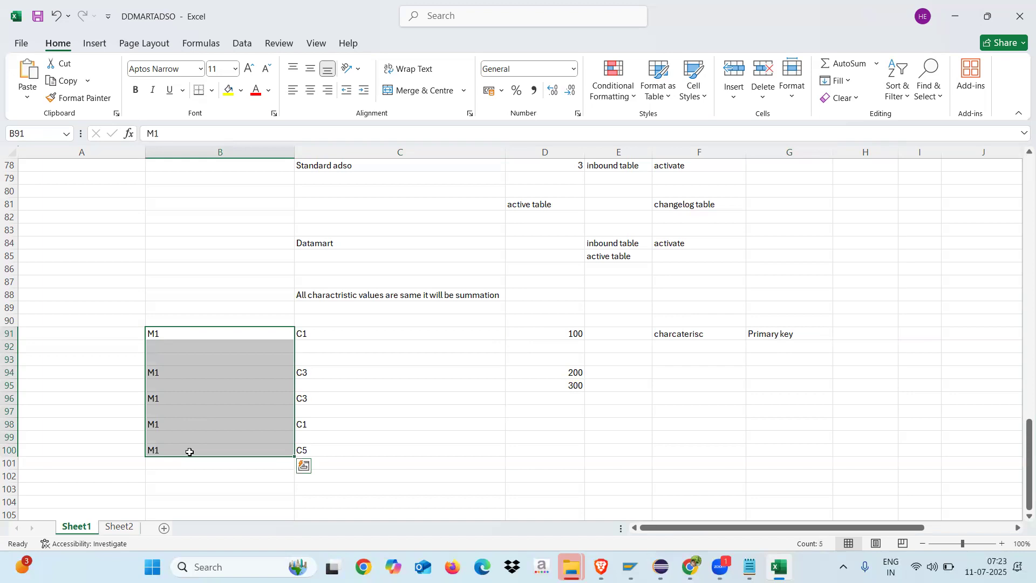
Add the heading Primary key in B90 above the M1 values
left_click(94, 308)
left_click_drag(170, 335, 182, 448)
left_click(170, 314)
type("Primary key")
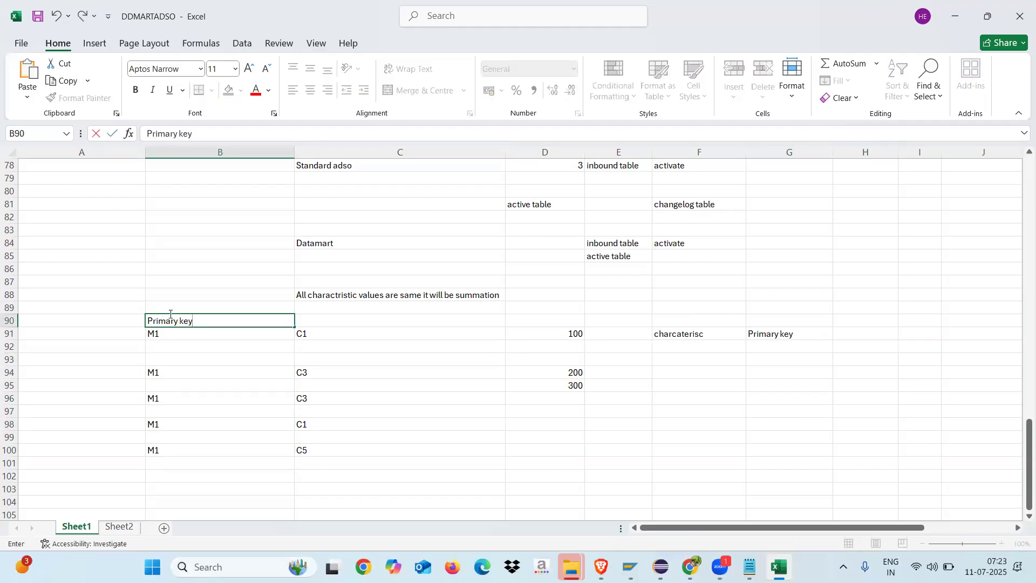
left_click(375, 375)
Examine the M1 values in B91:B100 under the Primary key heading against C1 in C91
left_click(182, 335)
left_click_drag(182, 335, 180, 455)
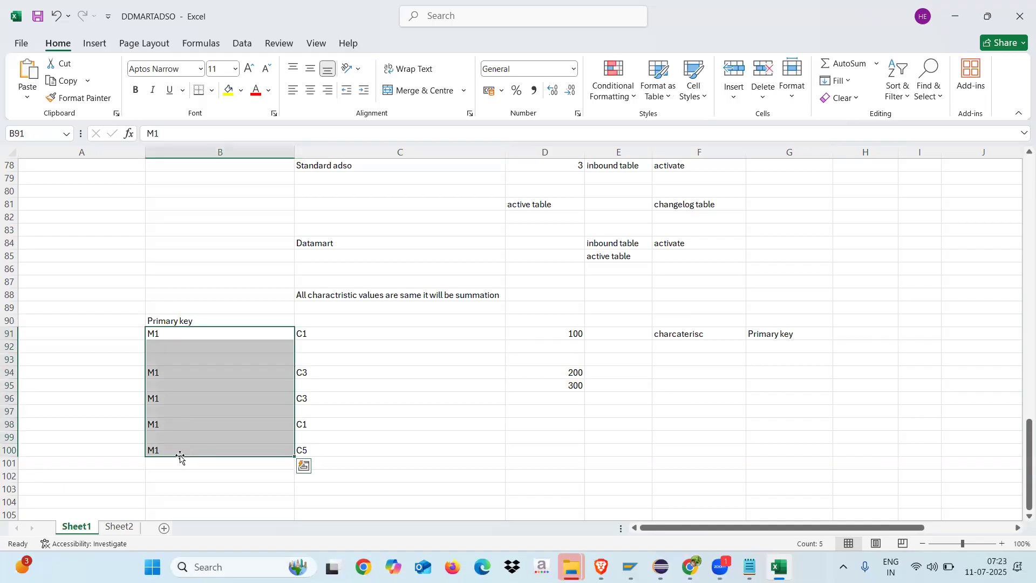
left_click(313, 335)
left_click(197, 330)
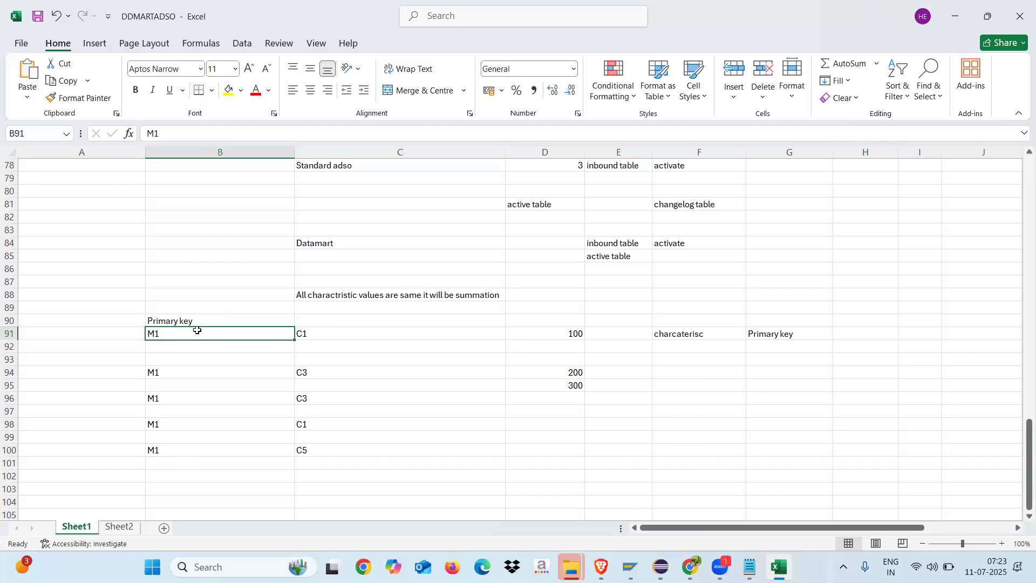
Enter the label Sadso in A90 beside the Primary key heading
left_click(105, 323)
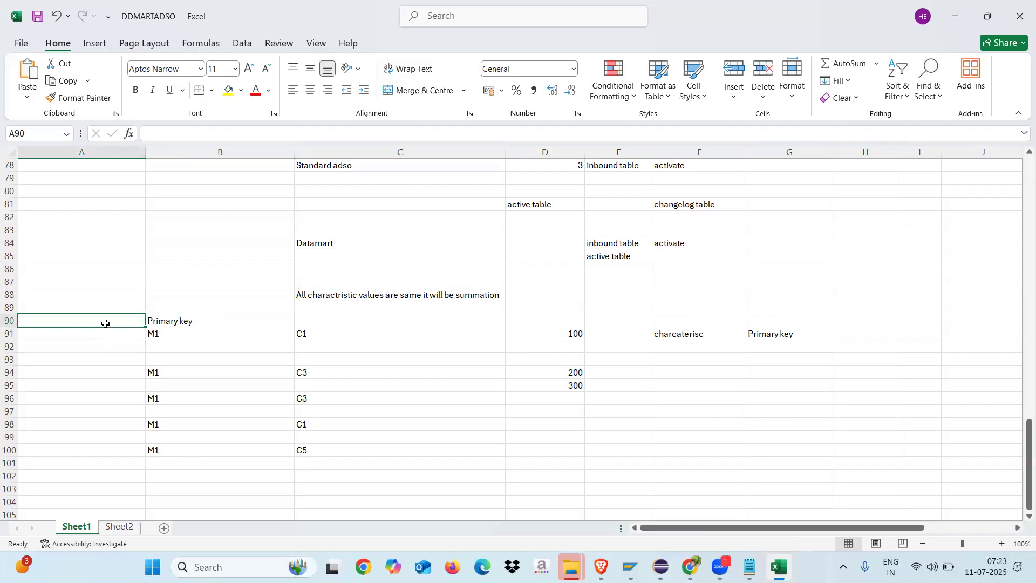
type("Sadso")
left_click(97, 373)
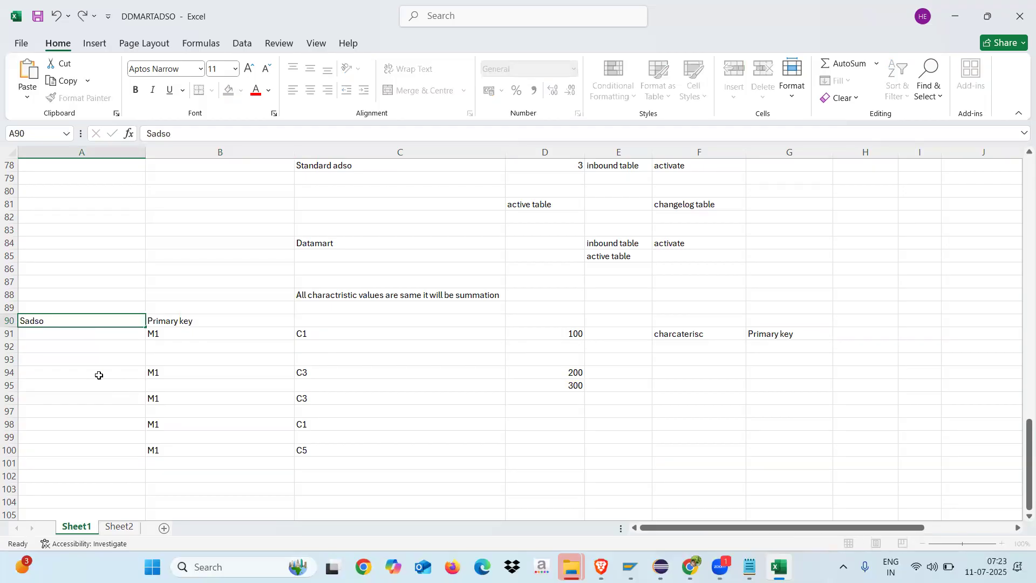
left_click(203, 323)
left_click(77, 347)
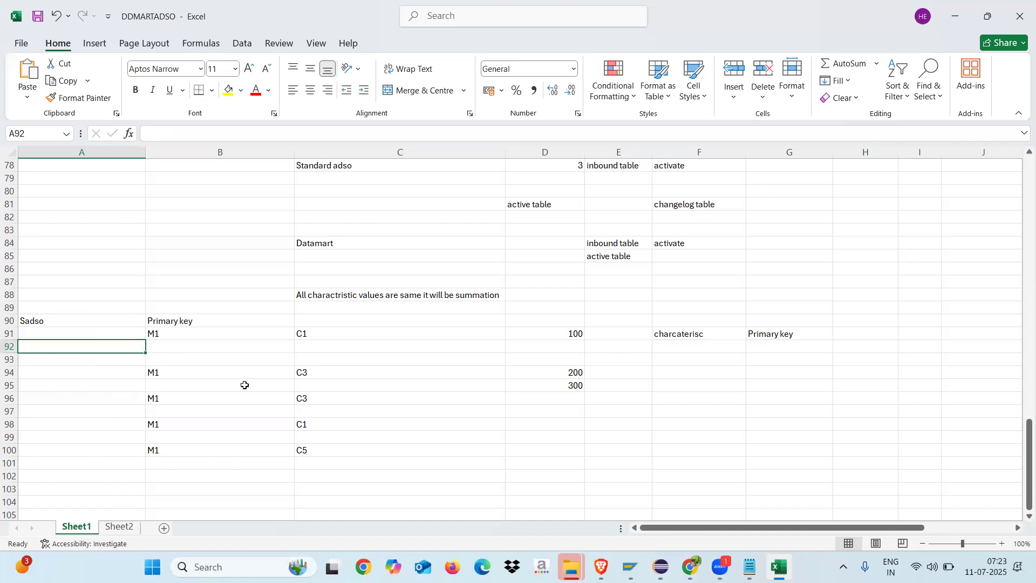
left_click(171, 334)
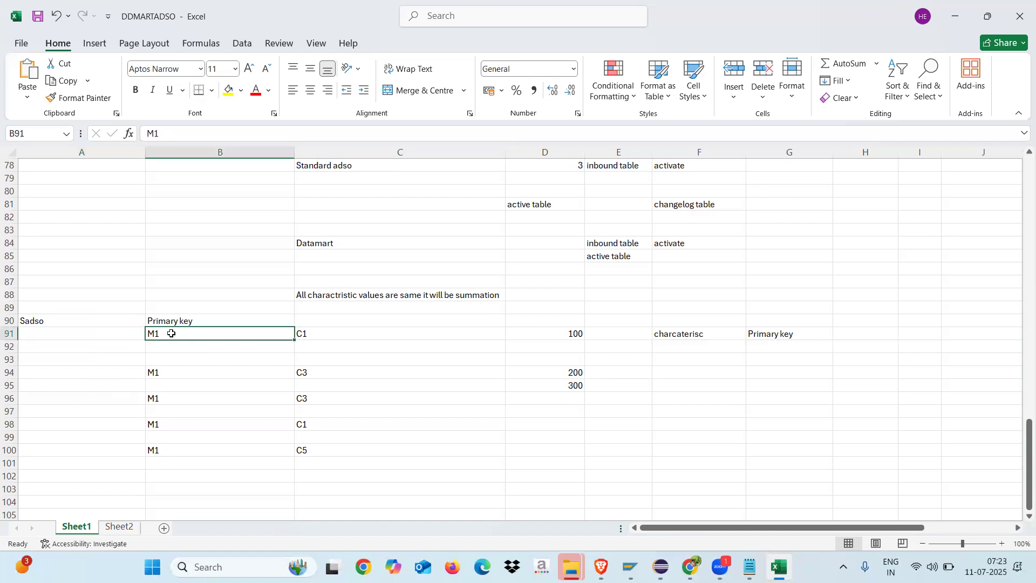
List the characteristics Customer, Material, Vendor, SO and SO Item in A80:A84, and highlight the list
left_click(77, 186)
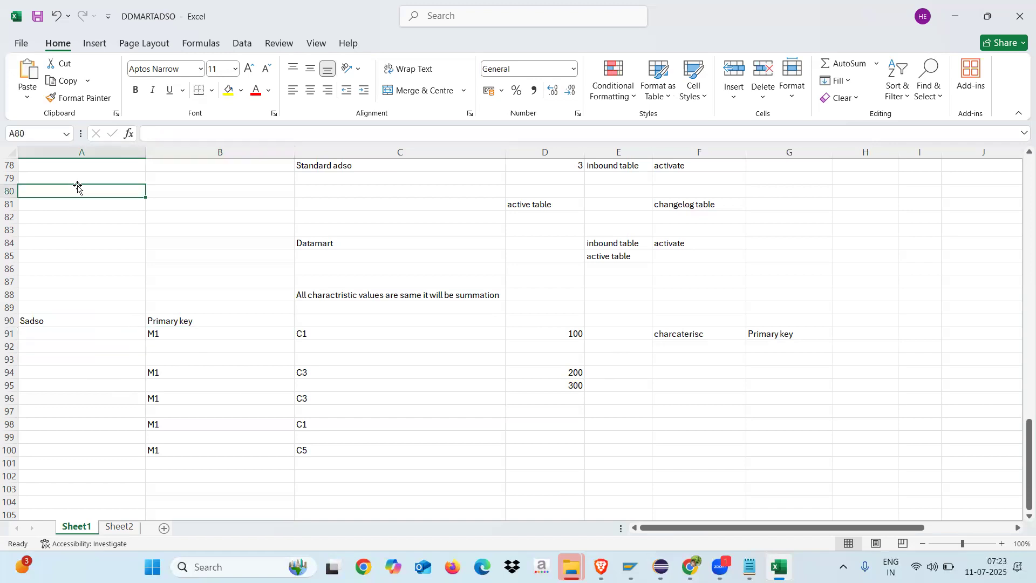
type("Customer")
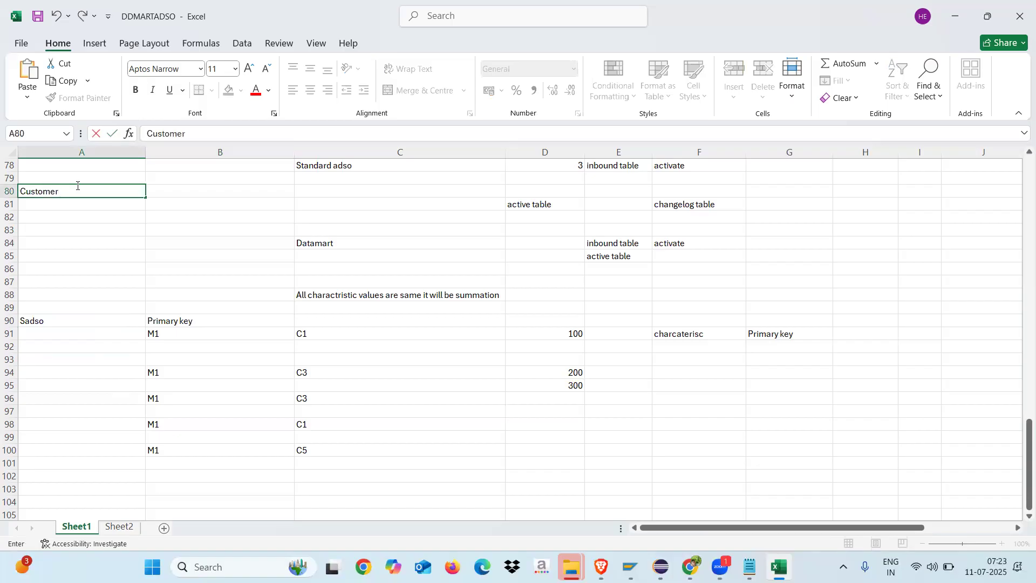
left_click(47, 207)
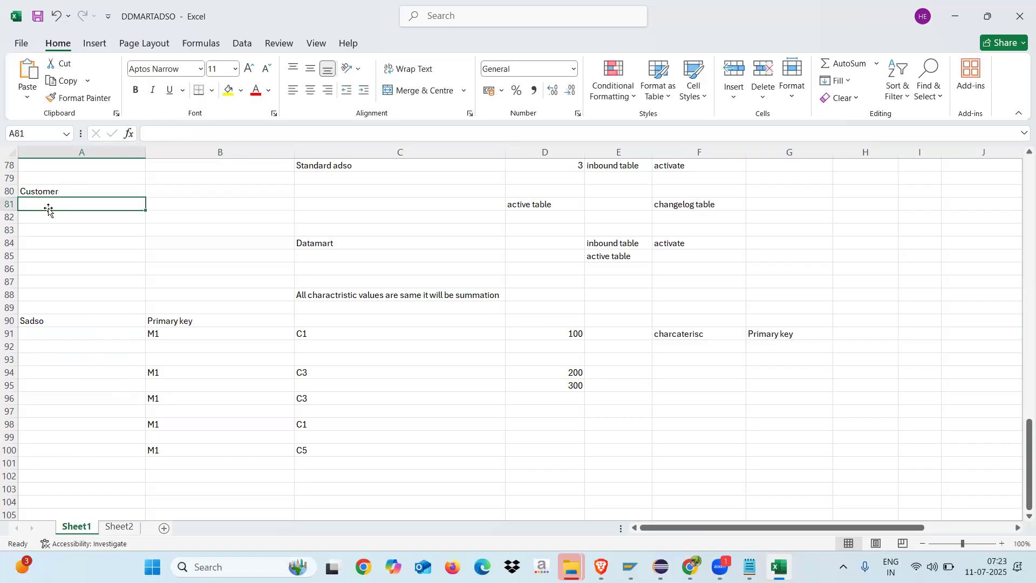
type("Material")
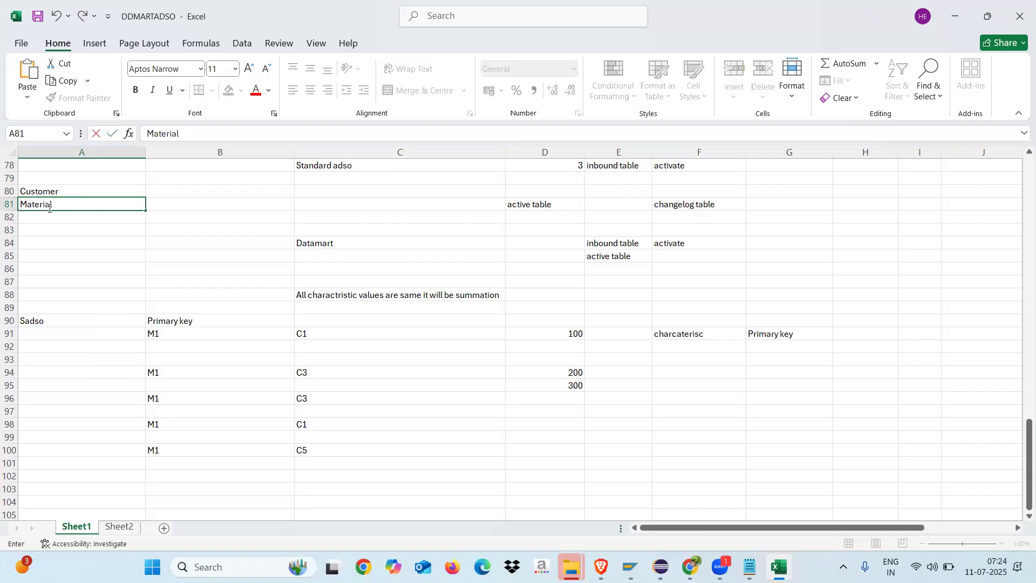
left_click(48, 216)
type("Vendor")
left_click(49, 227)
type("SO")
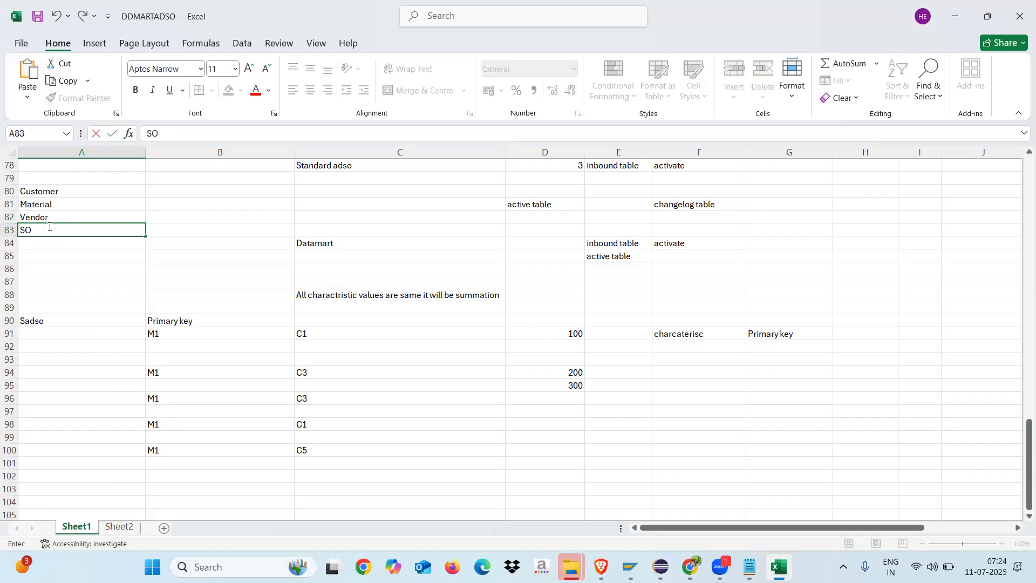
left_click(42, 243)
type("SO I")
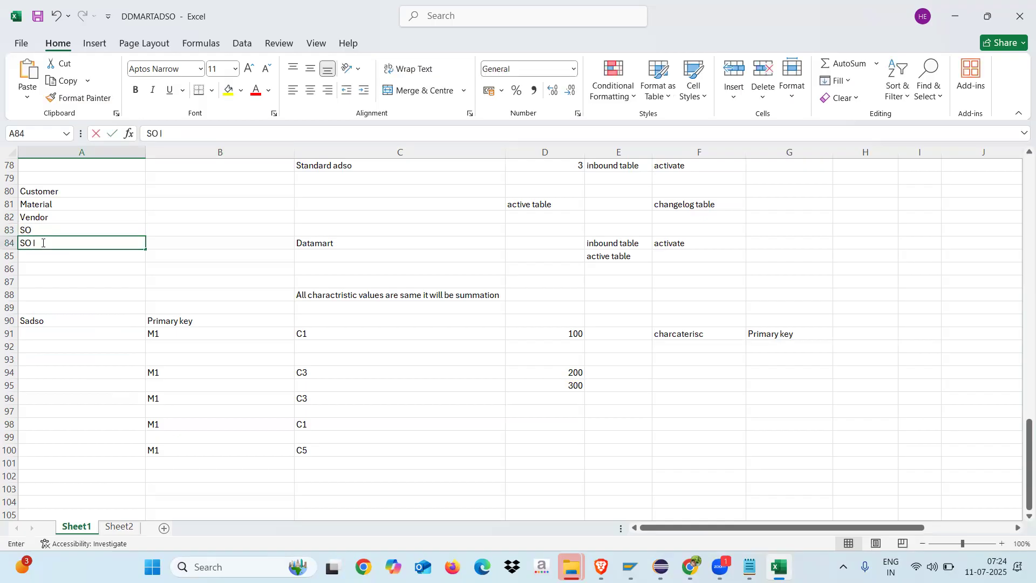
type("tem")
left_click(57, 191)
left_click_drag(57, 191, 60, 242)
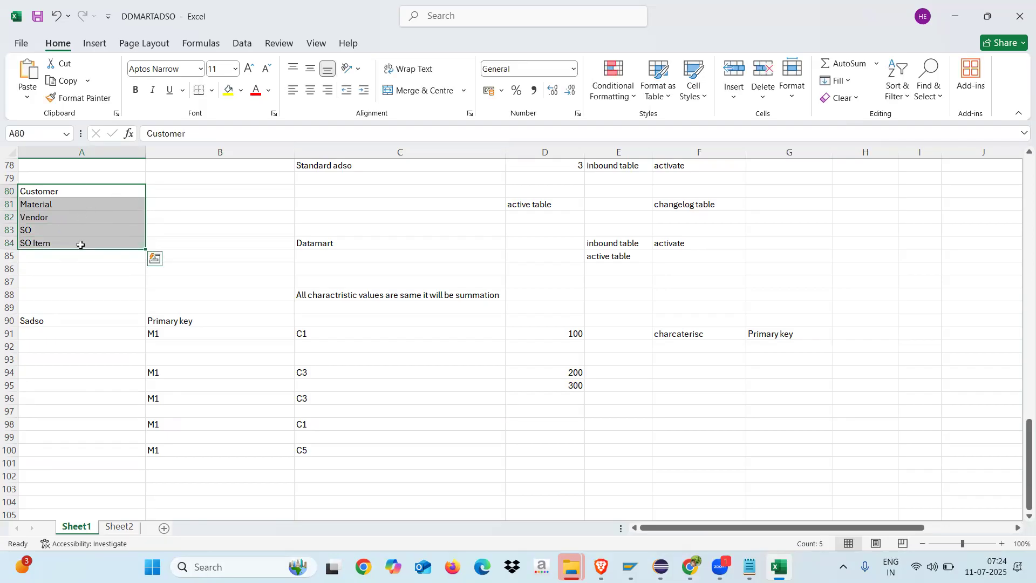
Mark Customer as primary in B80
left_click(174, 192)
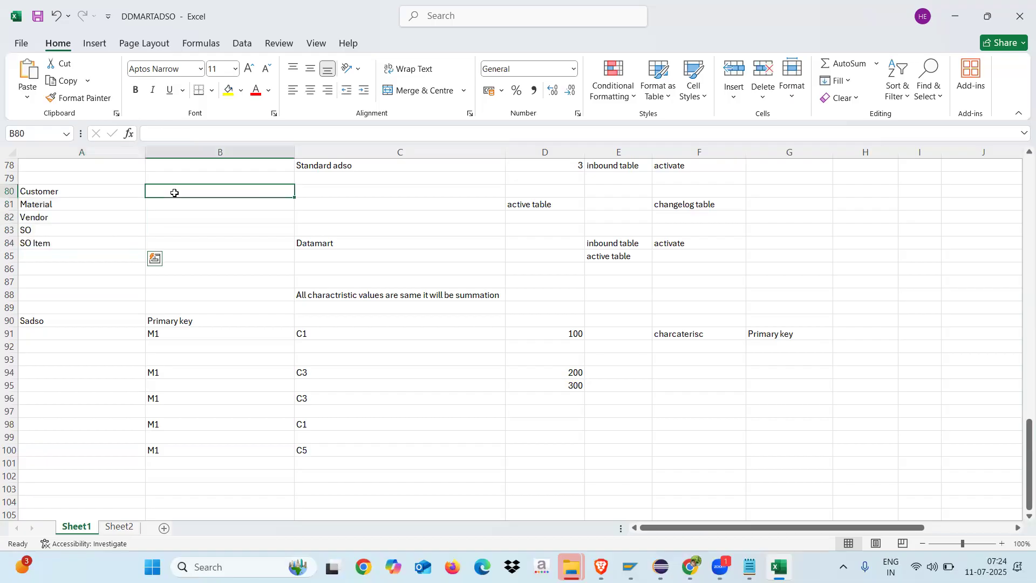
type("primary")
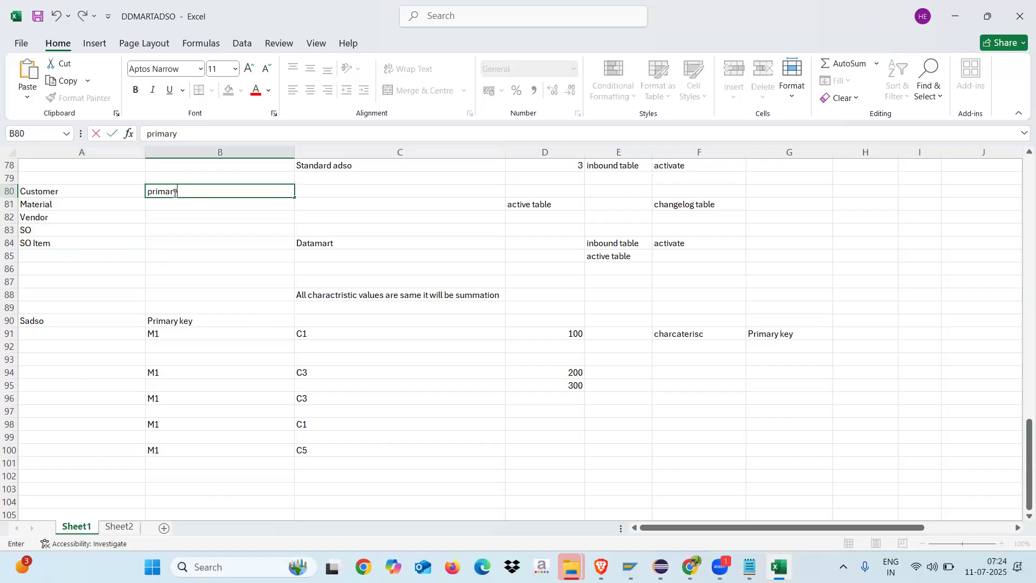
left_click(322, 294)
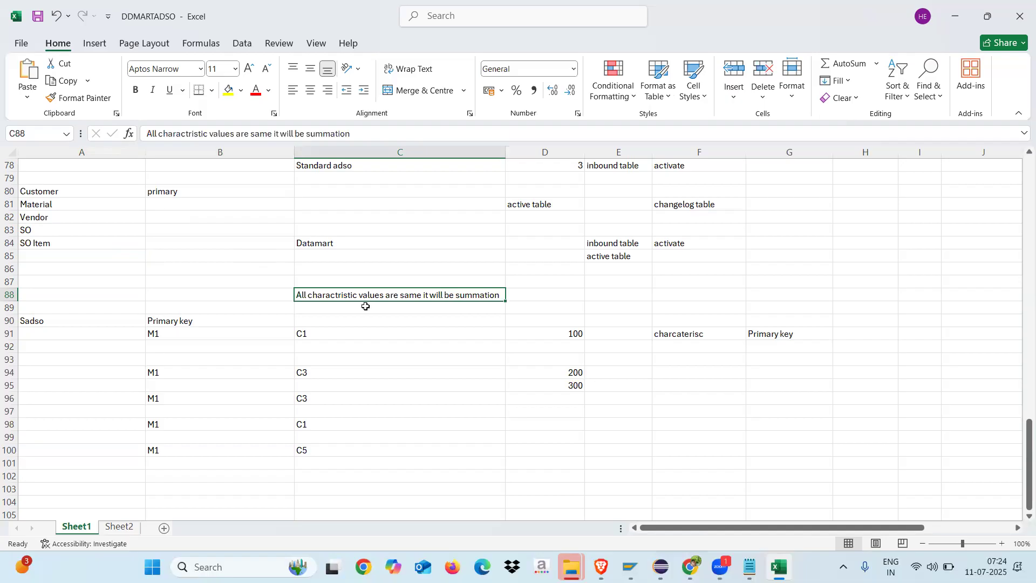
Copy primary from B80 into B81:B84 beside Material, Vendor, SO and SO Item
left_click(165, 196)
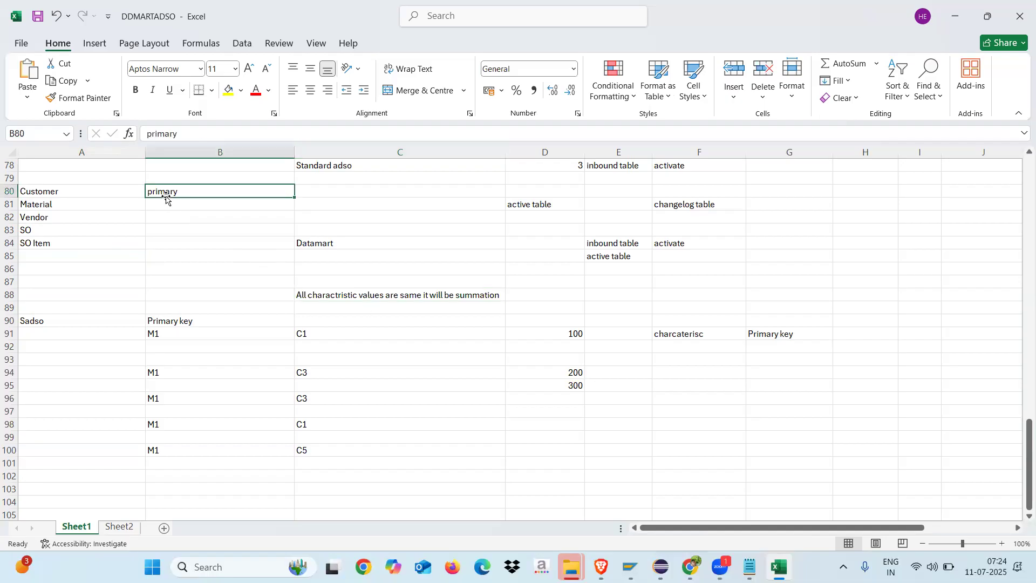
key("ctrl+c")
left_click(161, 204)
key("ctrl+v")
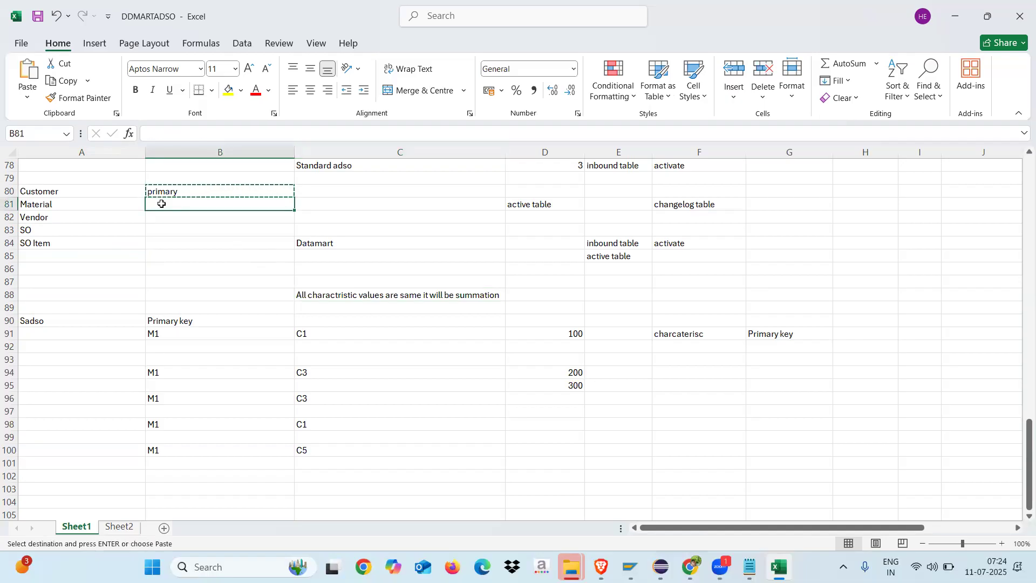
left_click(171, 219)
key("ctrl+v")
left_click(162, 230)
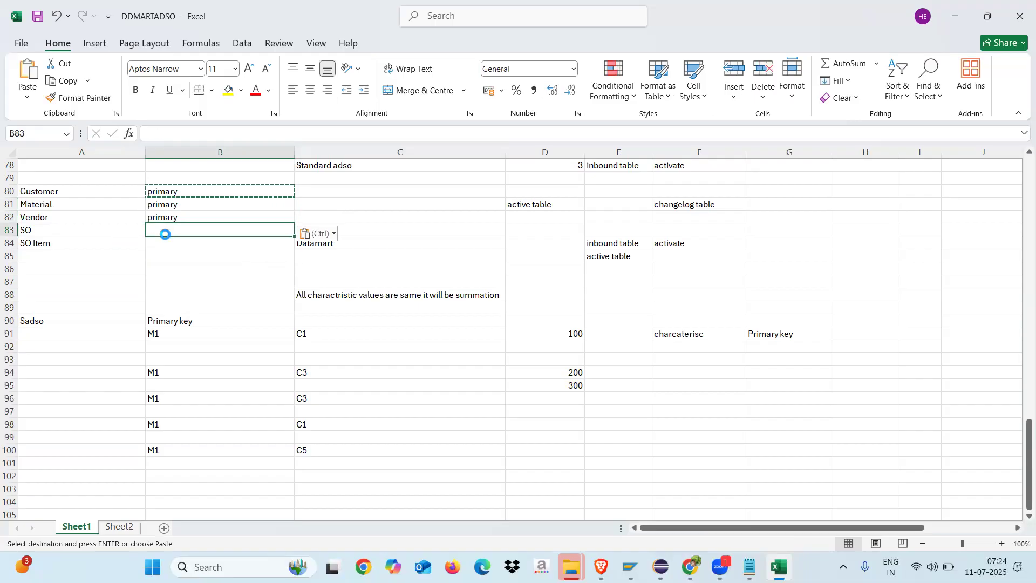
key("ctrl+v")
left_click(160, 241)
key("ctrl+v")
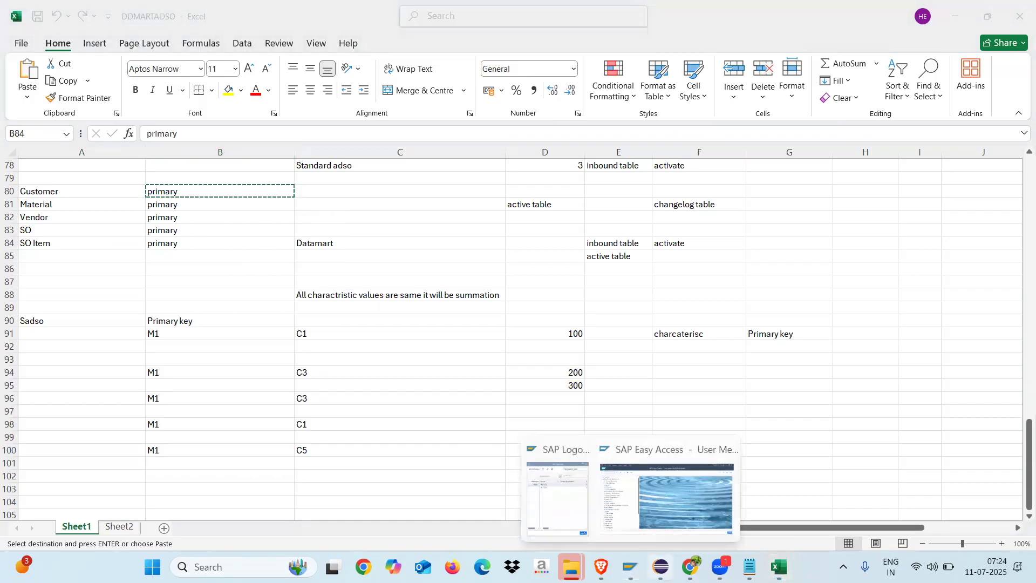
Switch to Eclipse and examine the fields of DataMart ADSO ZDM_DSO1 in its details and their keys in the transformation from ZDS_DATAMART
left_click(661, 567)
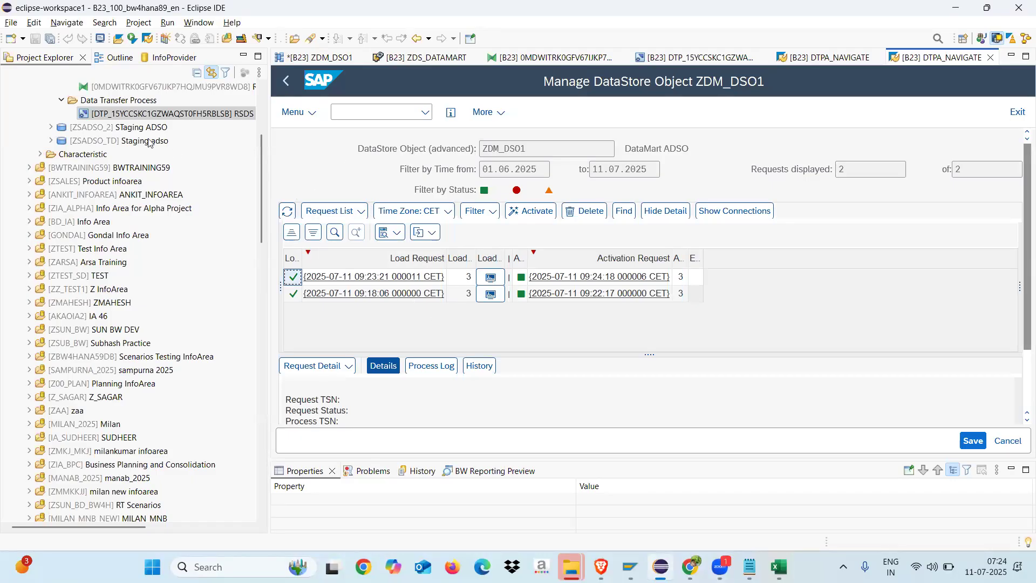
left_click(261, 88)
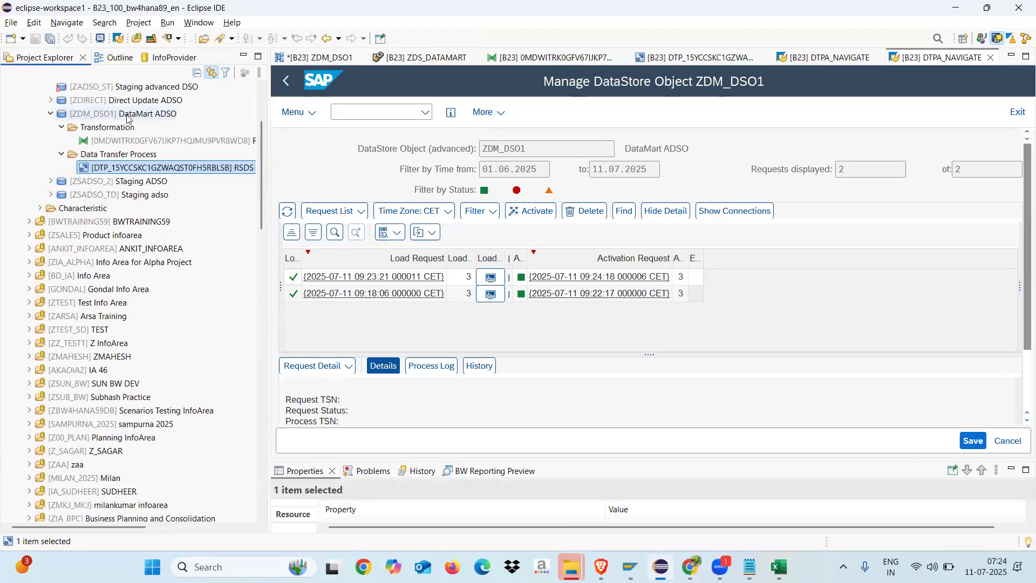
double_click(128, 114)
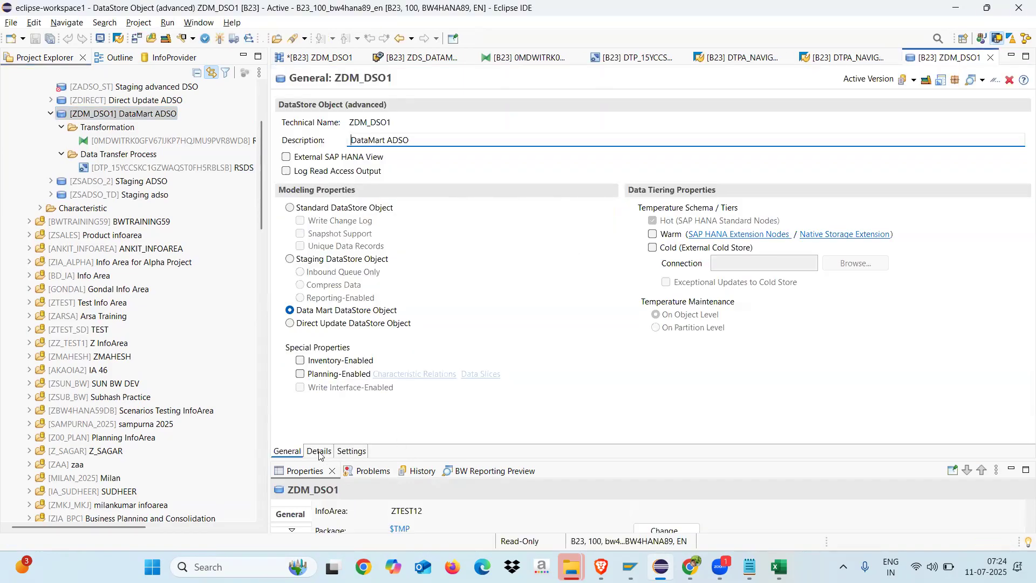
left_click(319, 452)
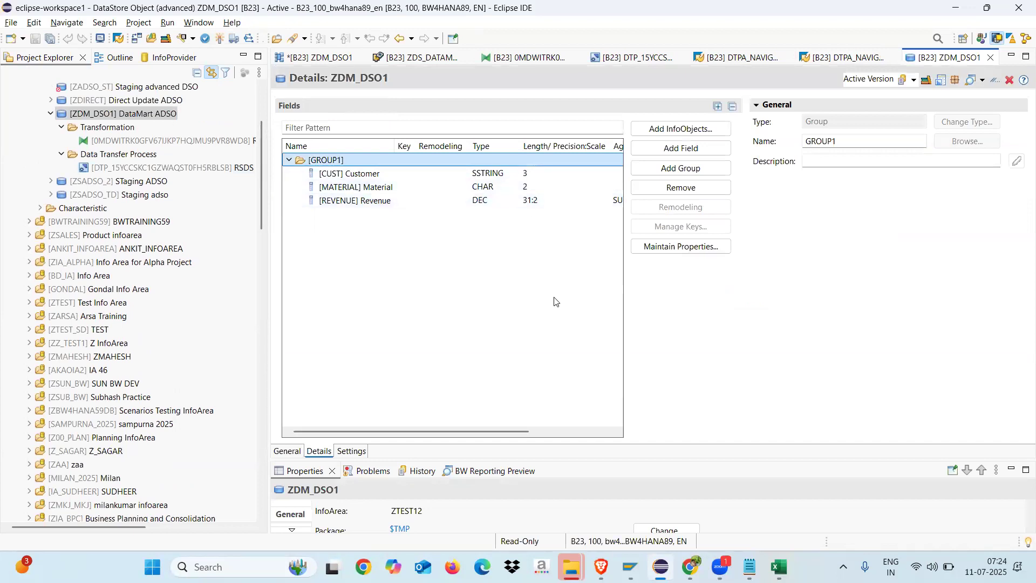
left_click_drag(432, 433, 510, 431)
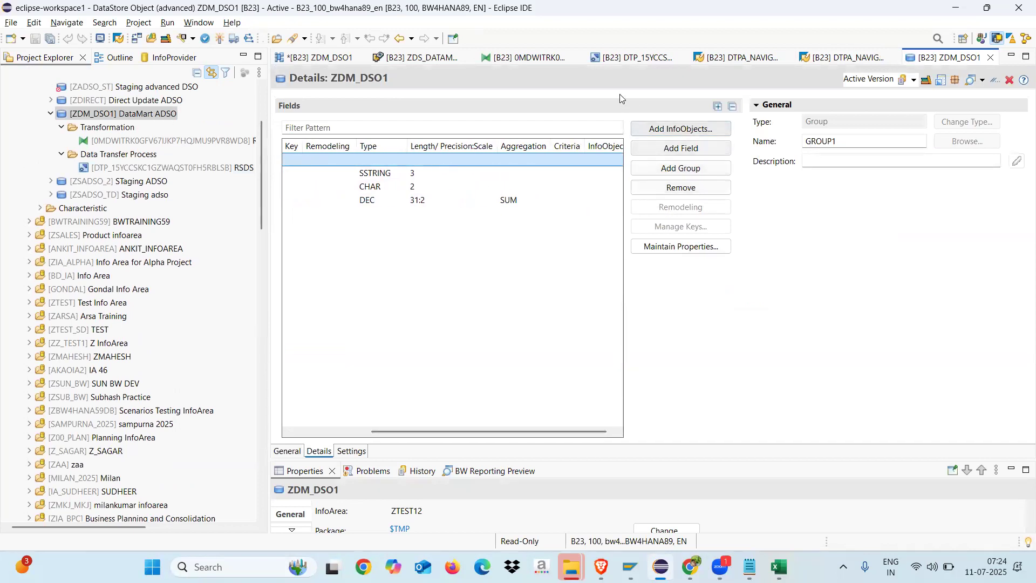
left_click(515, 64)
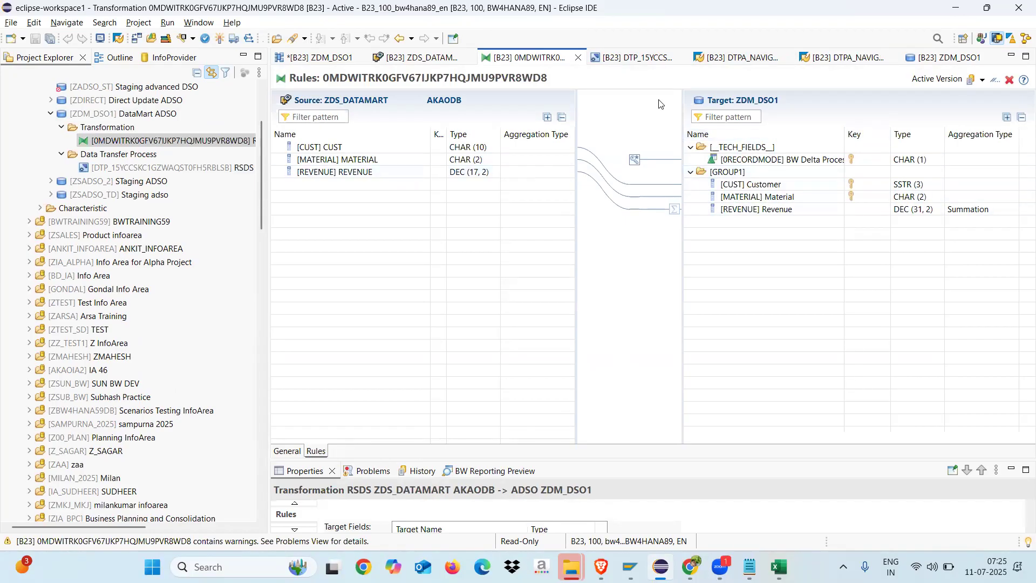
Change the model type of ZDM_DSO1 to Standard DataStore Object with Write Change Log, and try to activate it
left_click(932, 59)
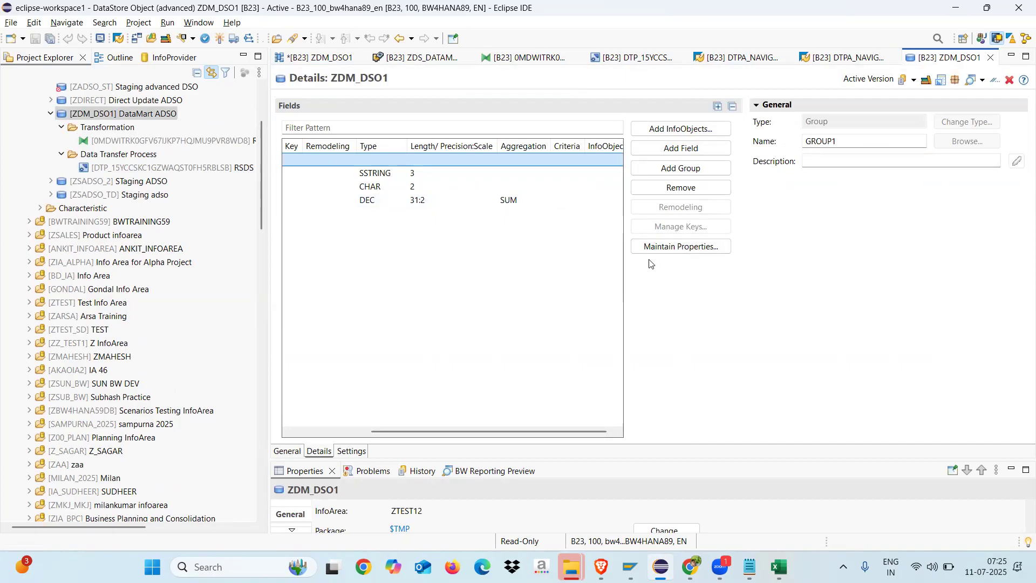
left_click(286, 451)
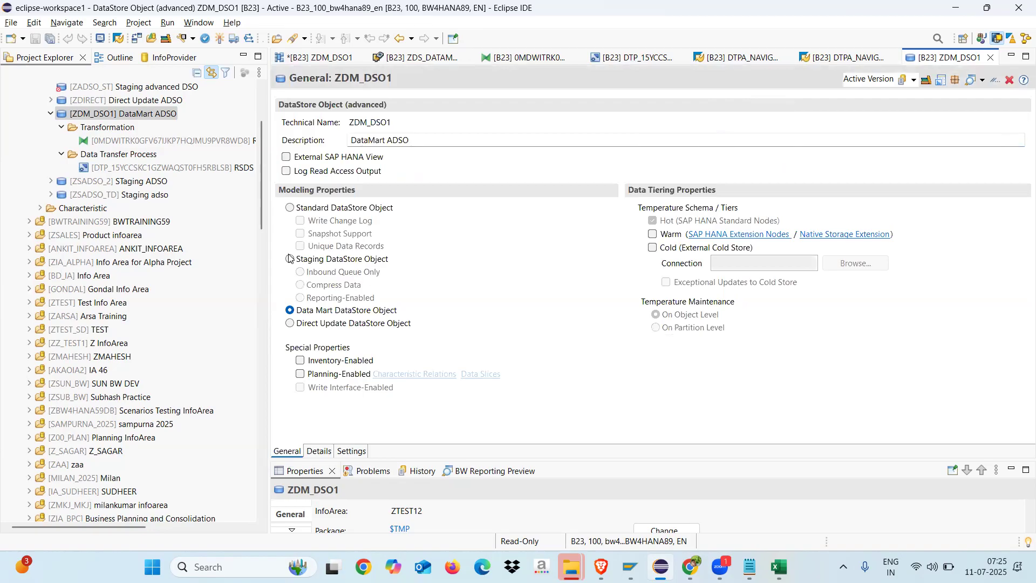
left_click(290, 208)
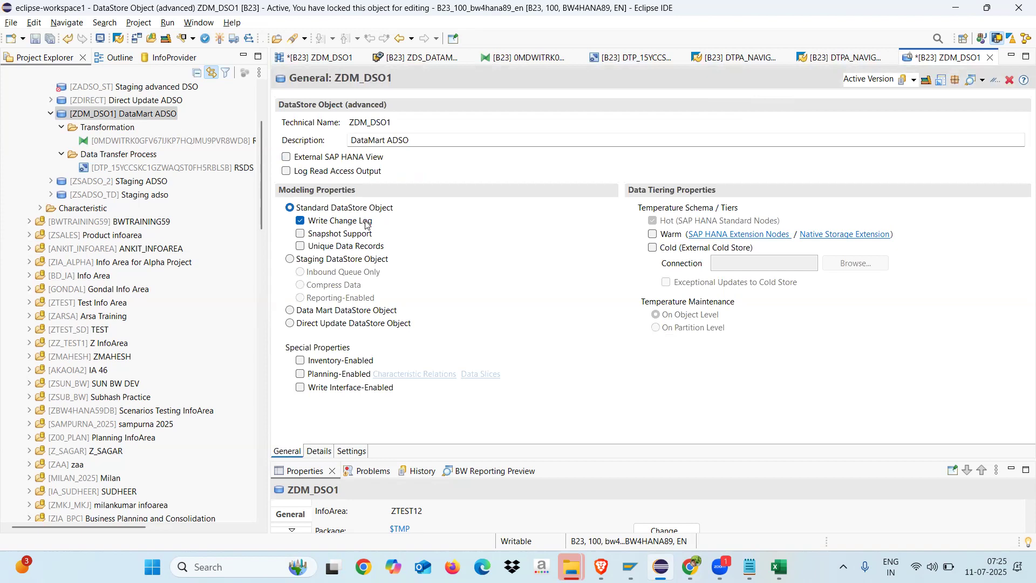
left_click(218, 40)
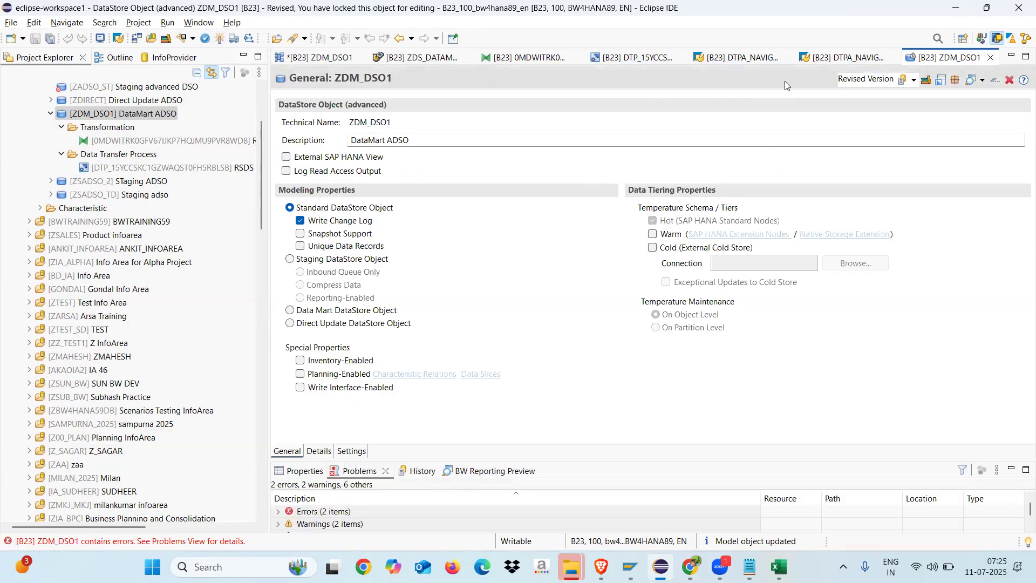
Activate the transformation from ZDS_DATAMART to ZDM_DSO1, and examine the listed errors in an enlarged Problems view
left_click(540, 62)
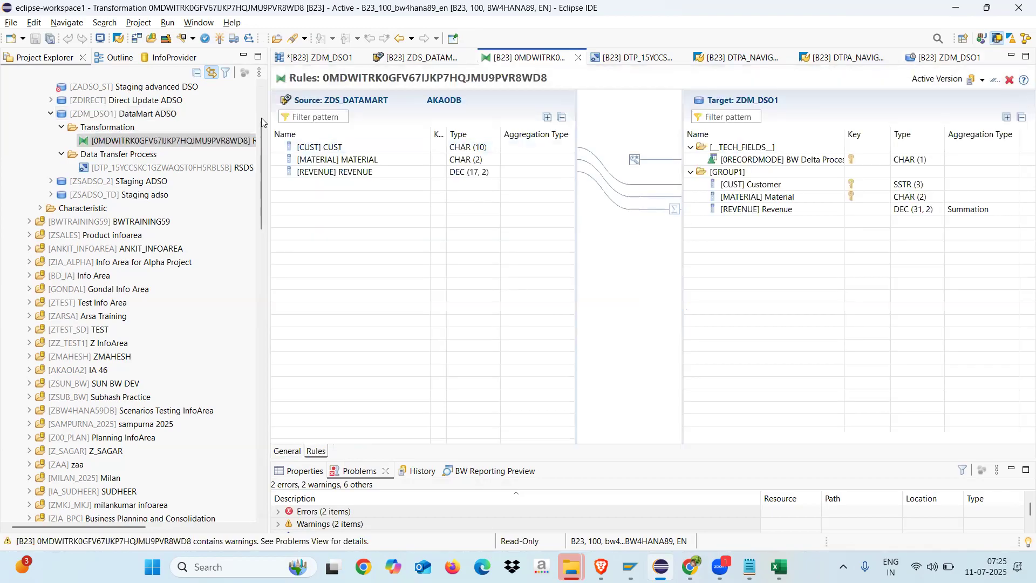
left_click(221, 41)
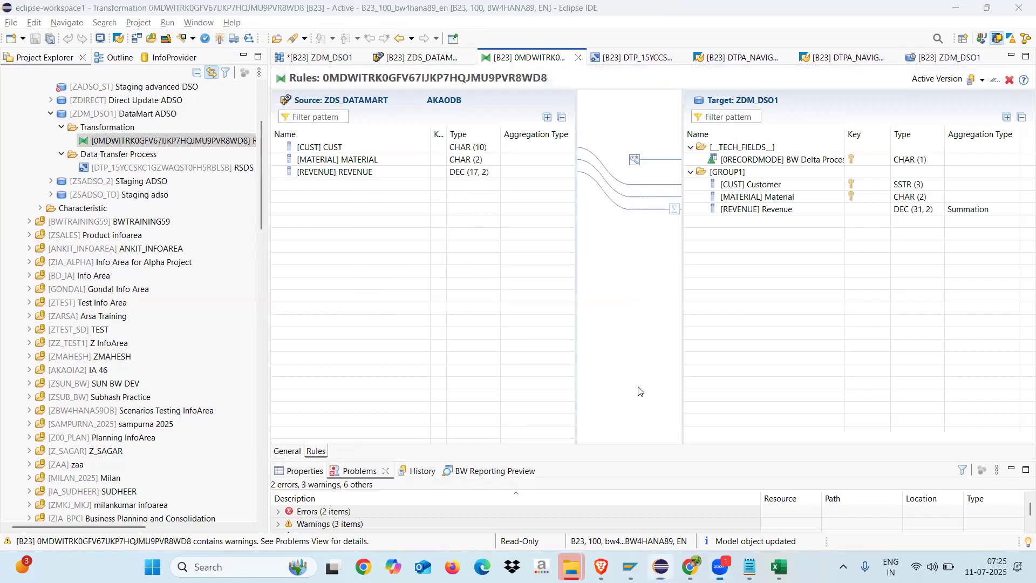
left_click(279, 512)
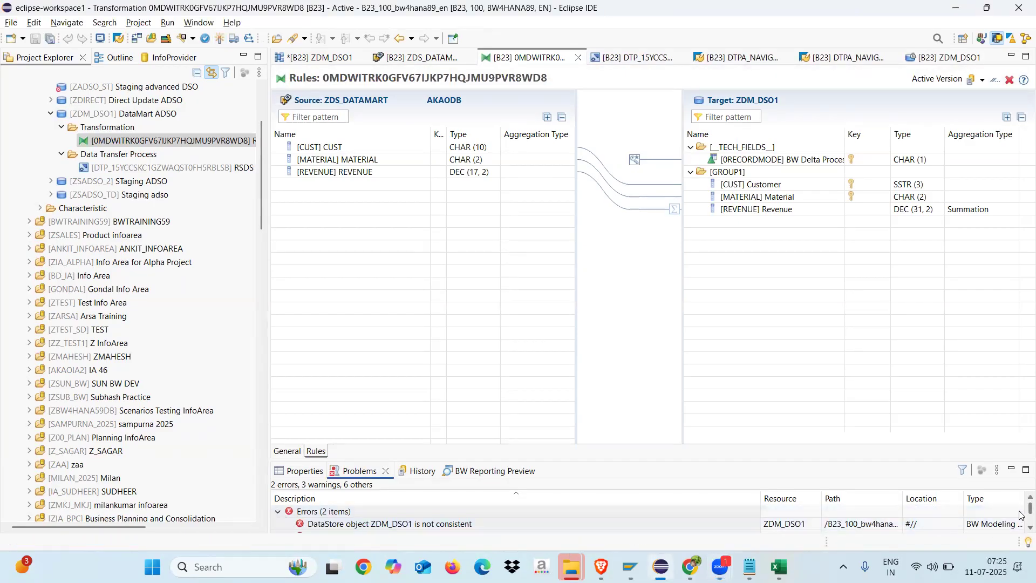
scroll(1022, 532, "down", 1)
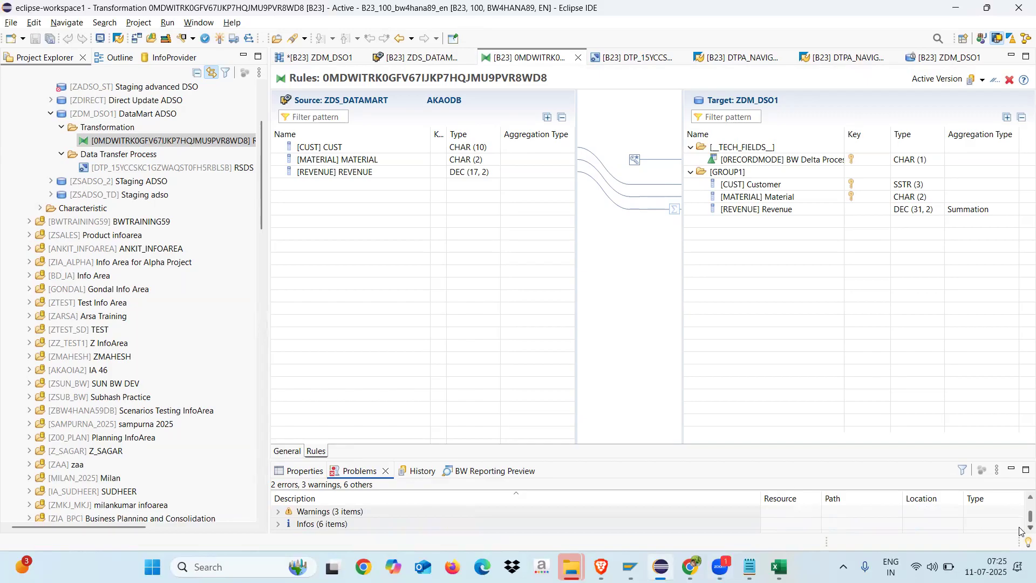
scroll(1021, 502, "up", 1)
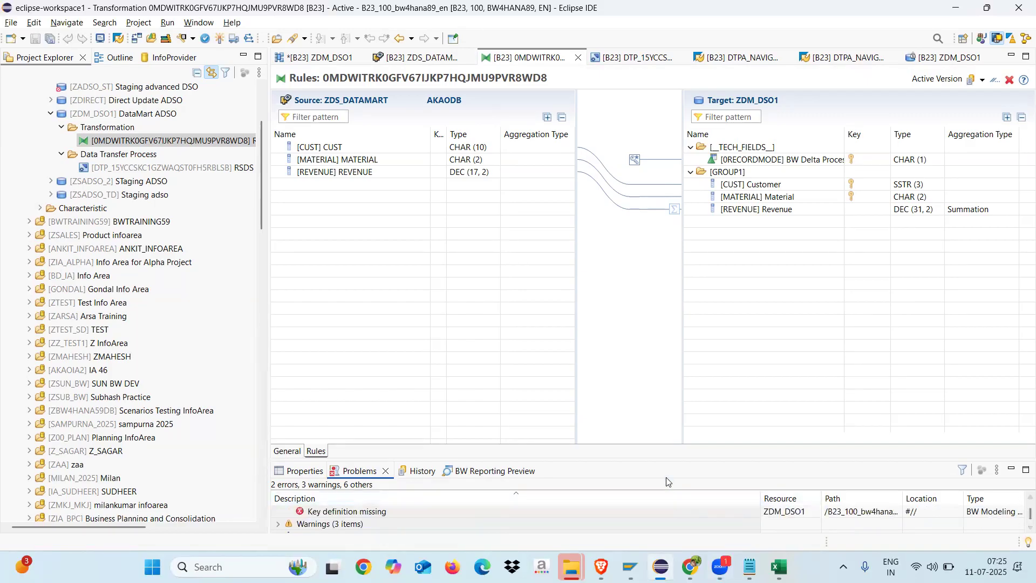
left_click_drag(661, 458, 660, 294)
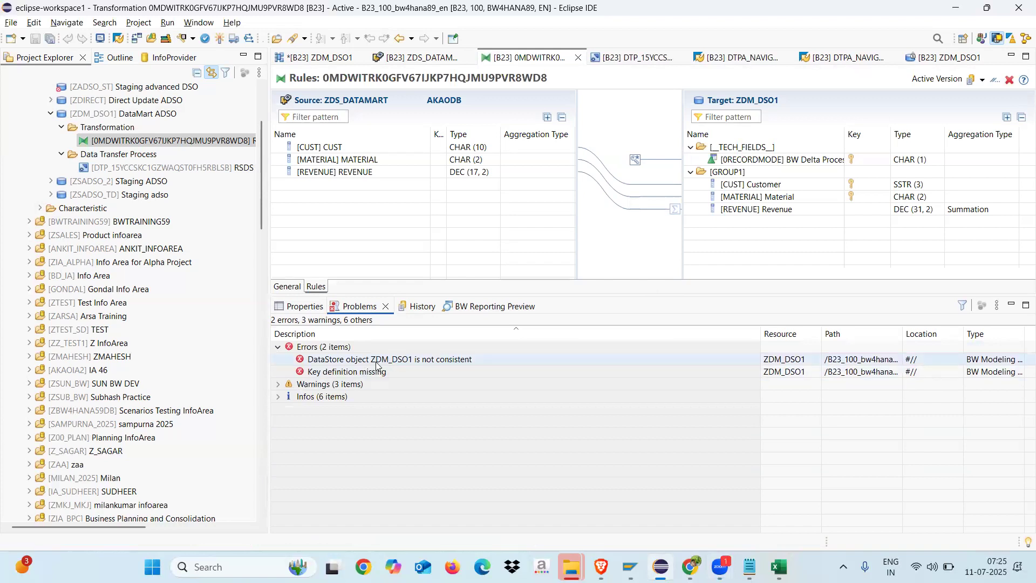
Define Customer as the key of ZDM_DSO1 in its key definition, and try to activate the ADSO again
left_click(926, 64)
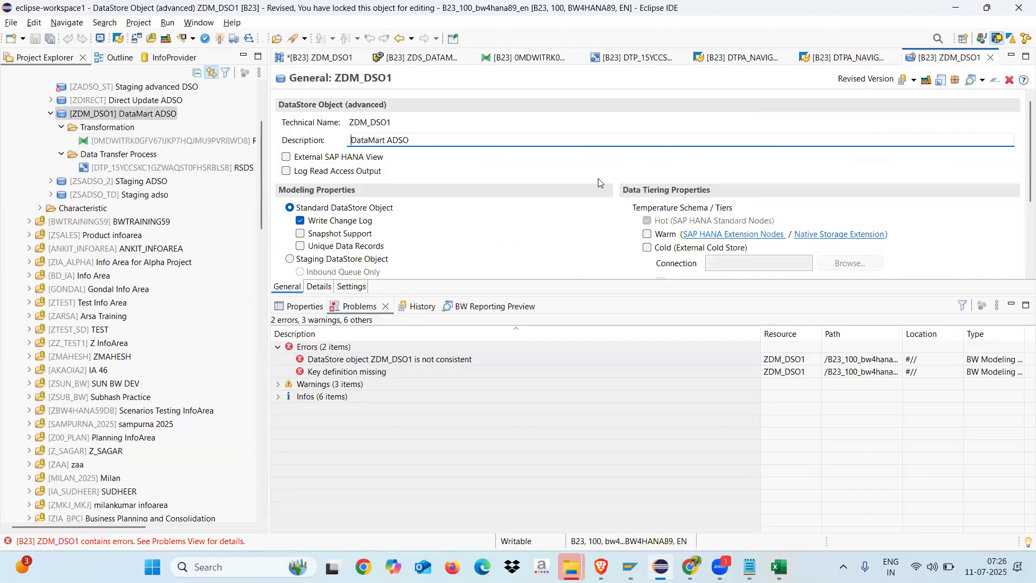
left_click(319, 287)
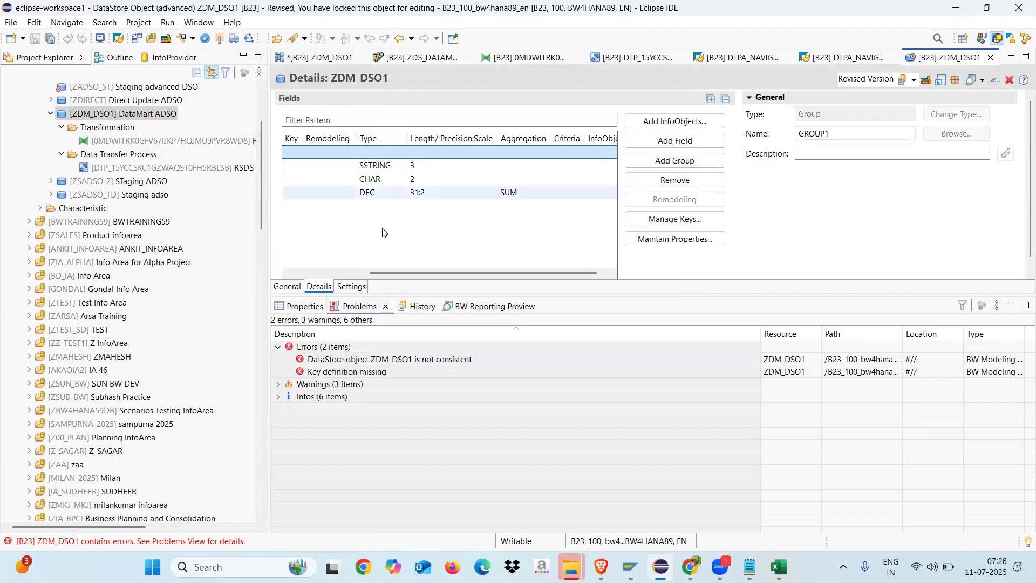
left_click(342, 273)
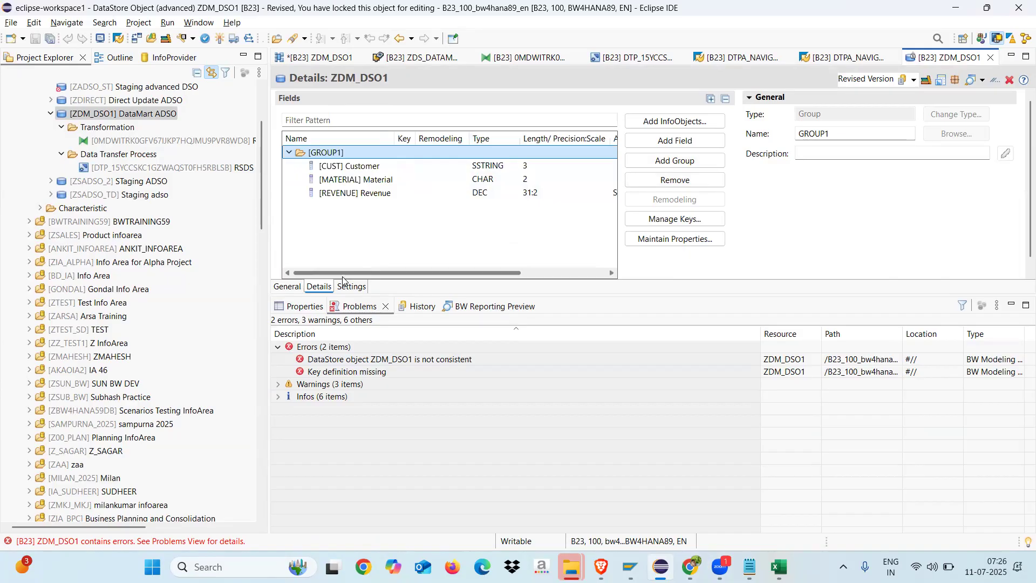
left_click(675, 220)
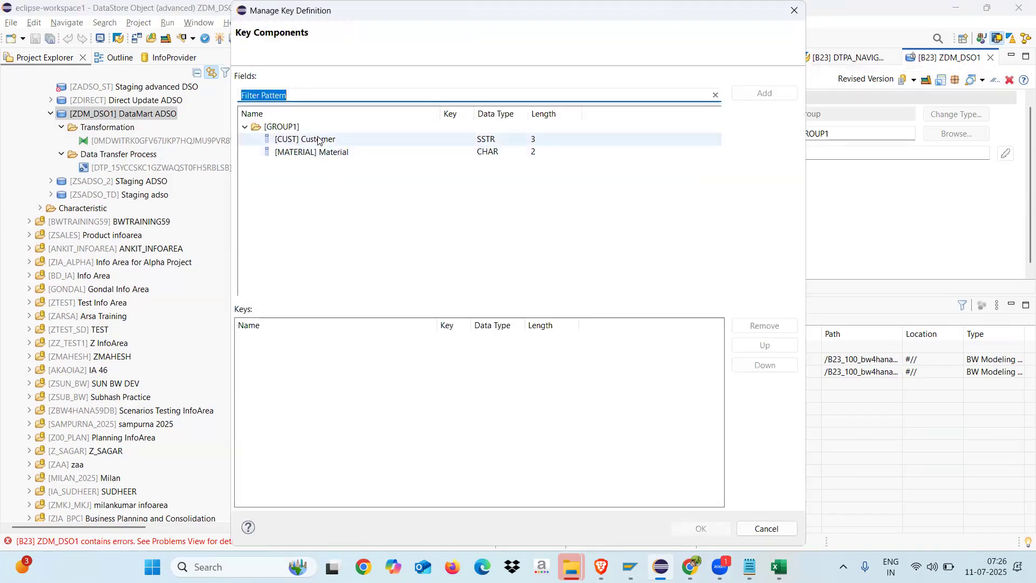
double_click(319, 139)
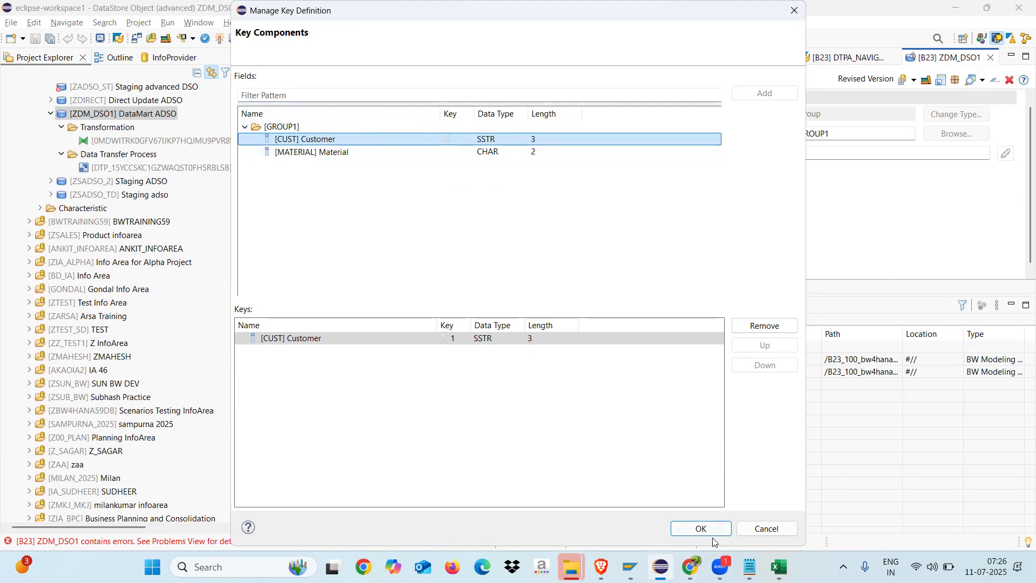
left_click(697, 529)
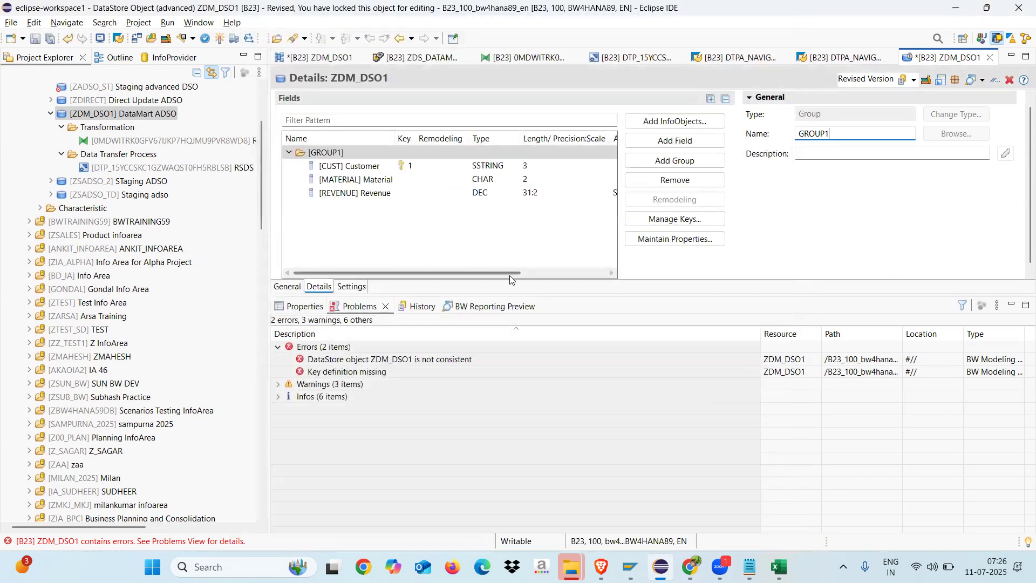
left_click(221, 39)
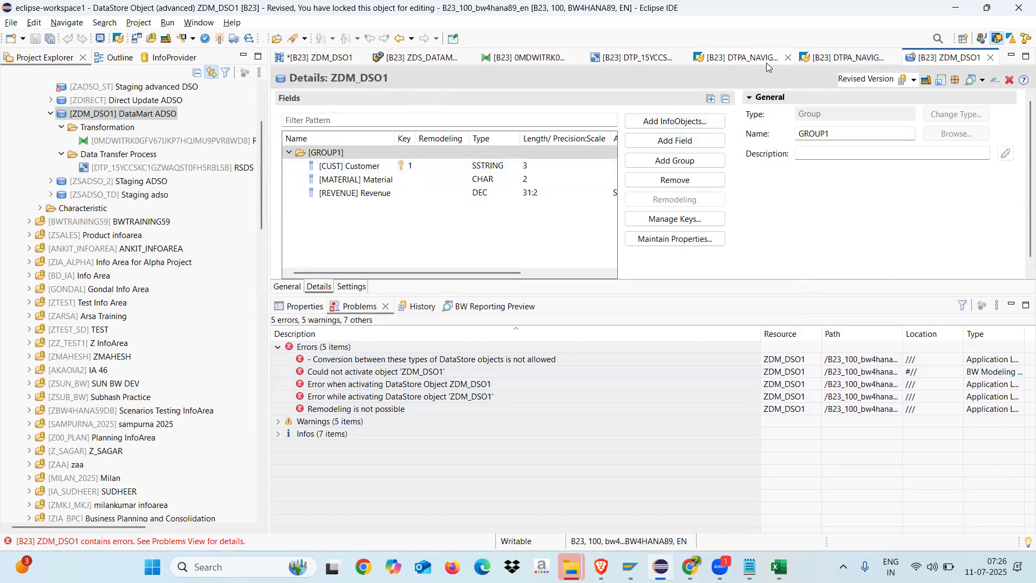
left_click(726, 62)
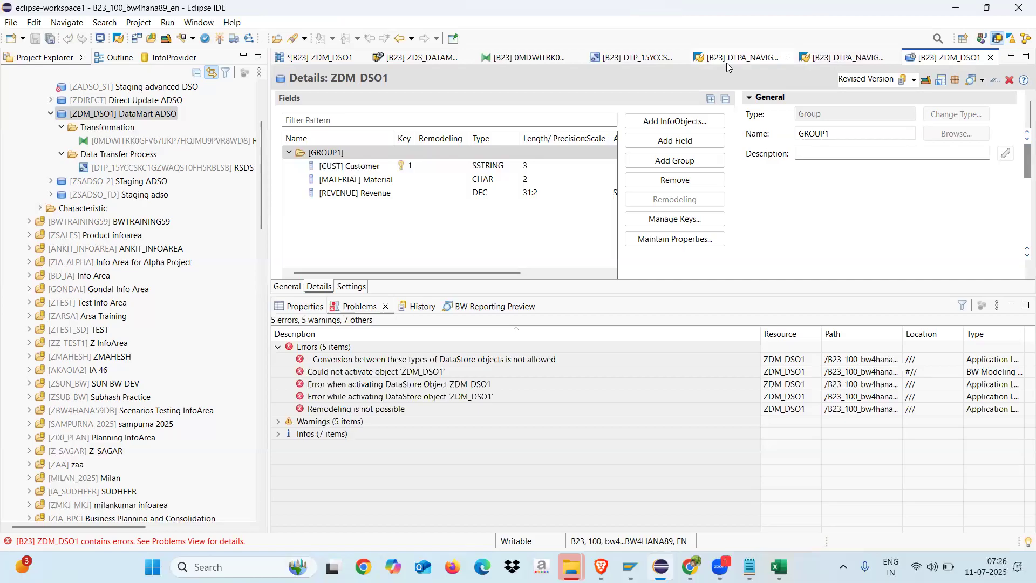
left_click(820, 58)
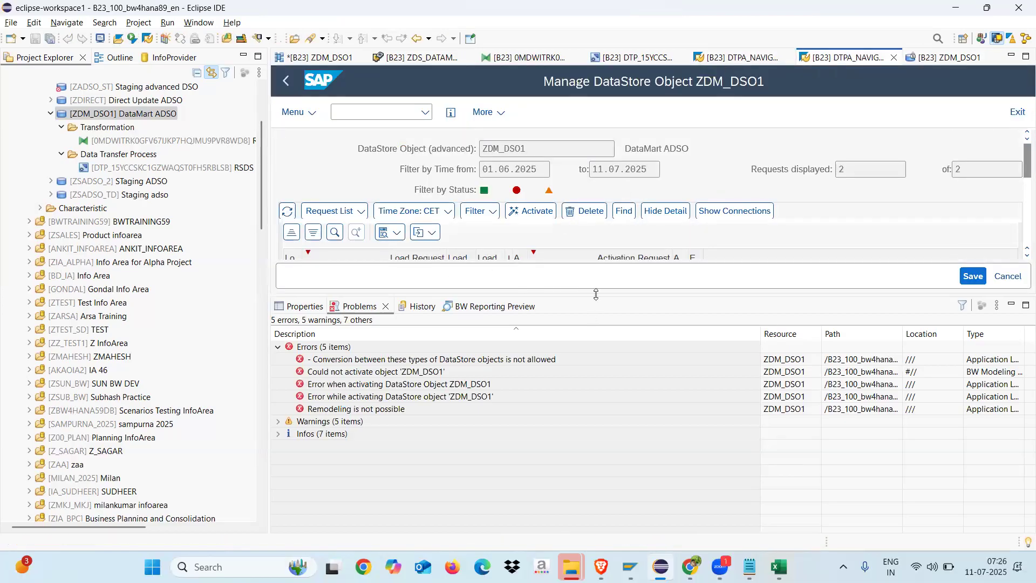
left_click_drag(596, 293, 596, 382)
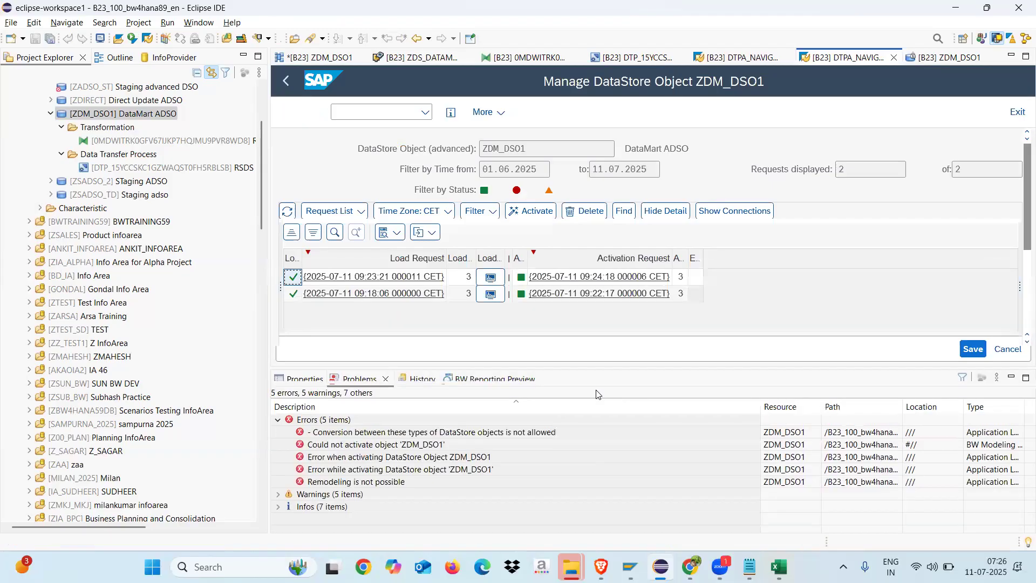
left_click(455, 278)
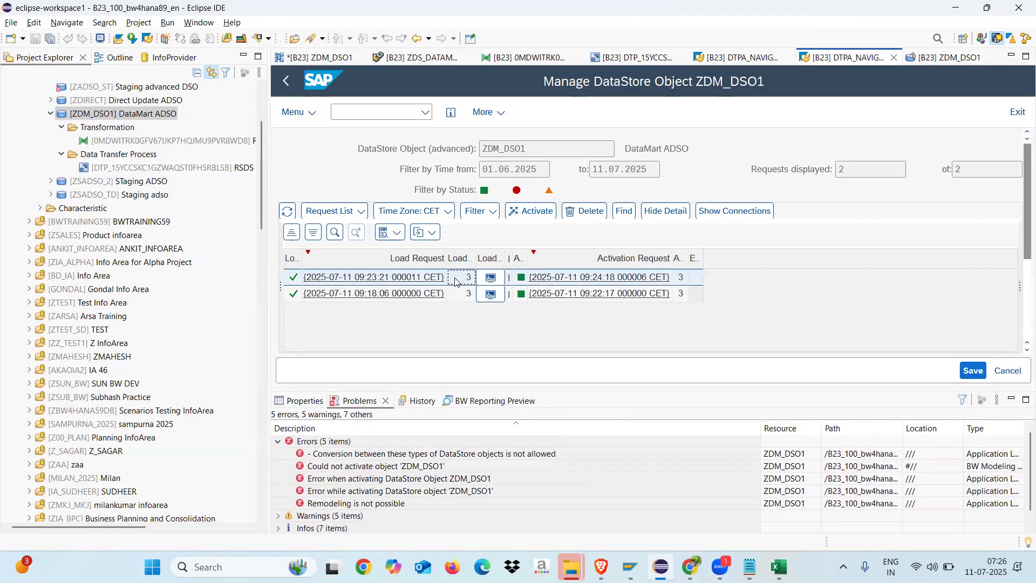
left_click(588, 212)
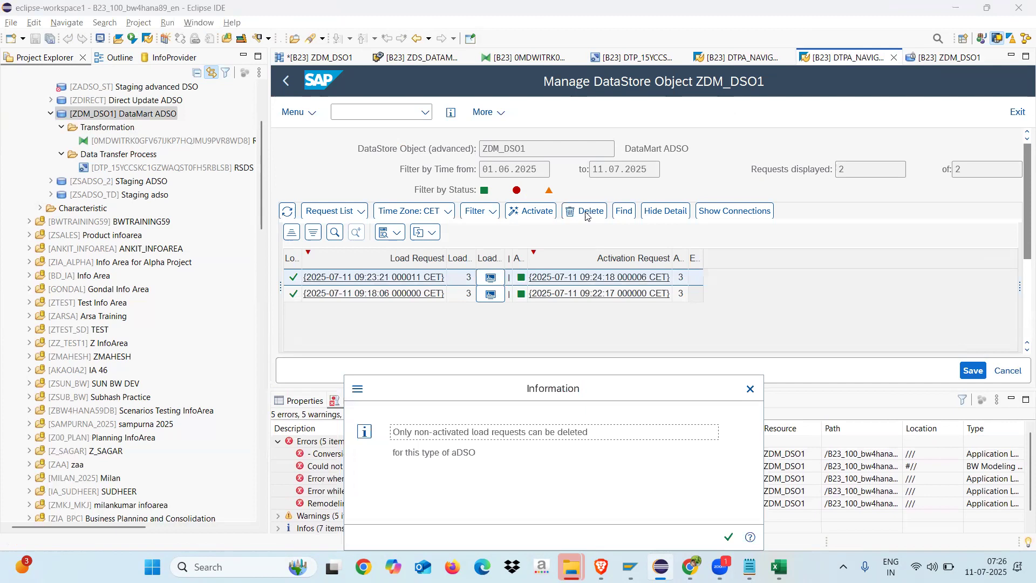
left_click(728, 537)
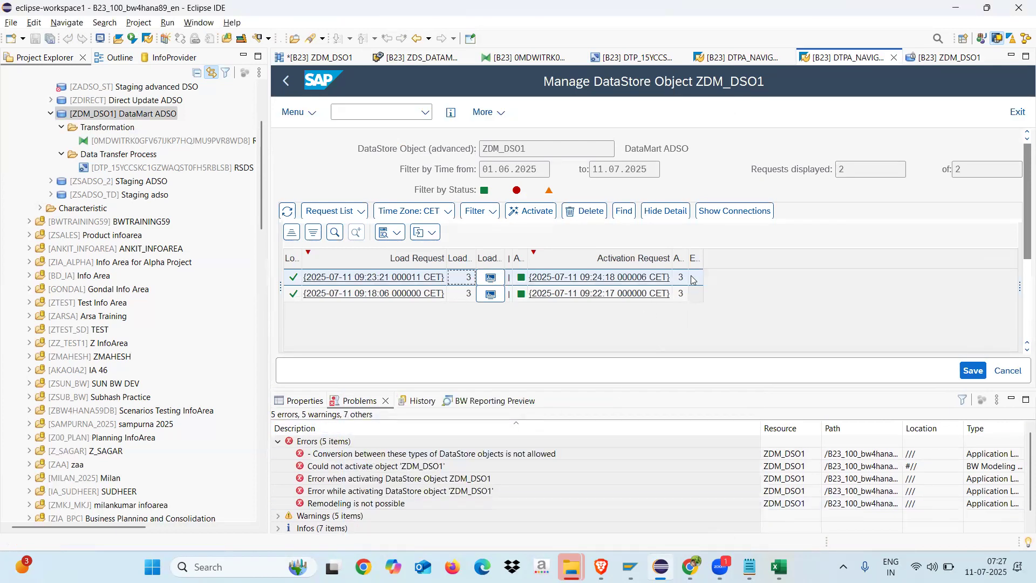
Try once more to delete the same activated request, read the resulting message and dismiss it
left_click(516, 280)
right_click(516, 282)
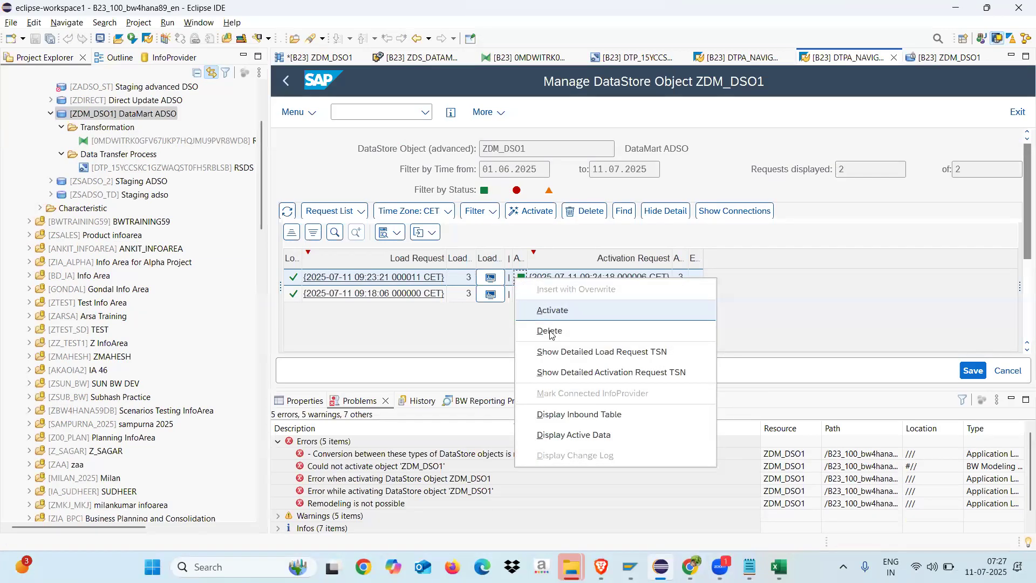
left_click(736, 316)
left_click(587, 212)
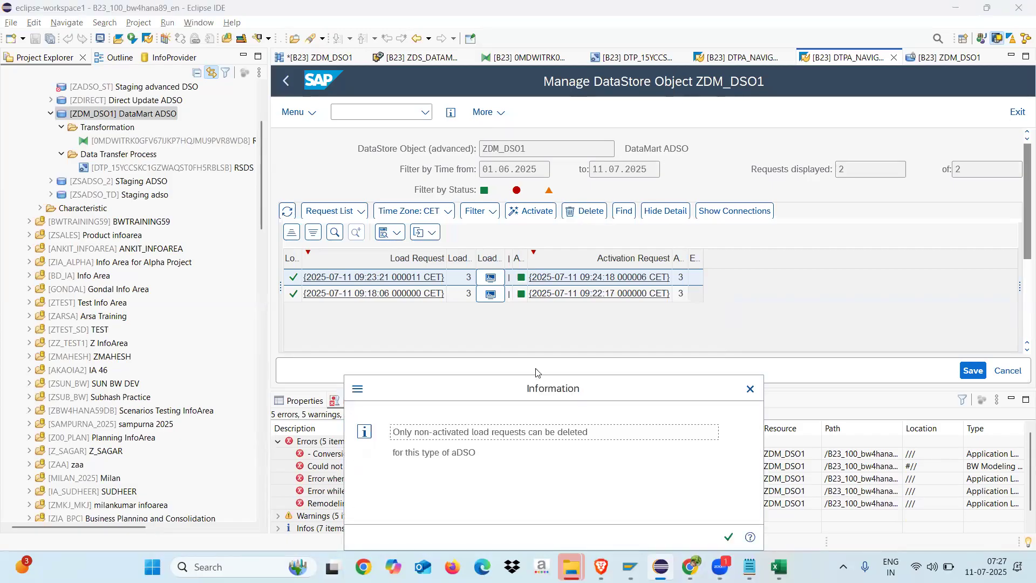
left_click_drag(514, 385, 507, 303)
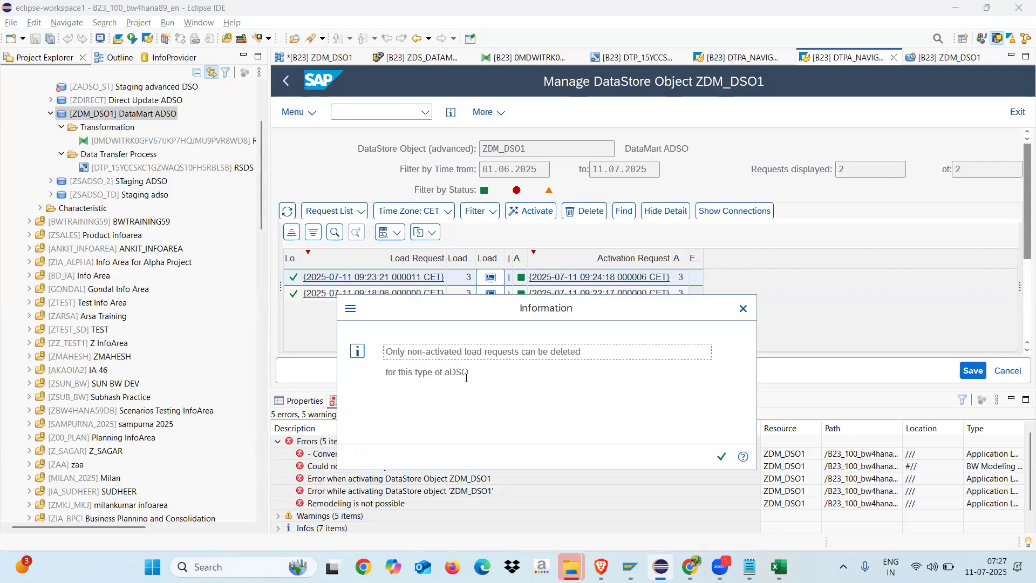
left_click(743, 308)
Switch to the Excel worksheet and enter Datamart ADSO in B104, Inbound table in C104 and Request based in D104
left_click(779, 567)
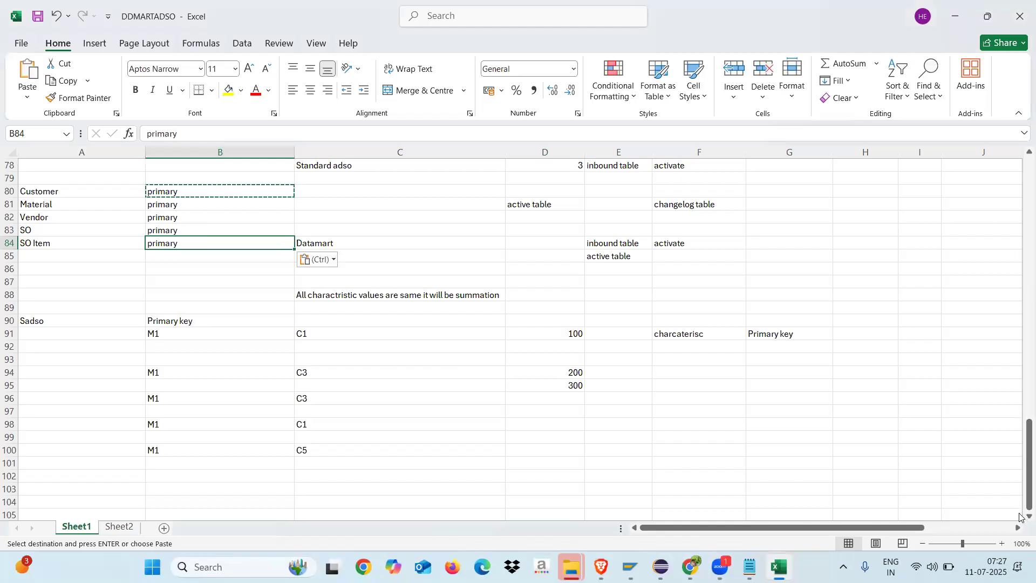
scroll(1020, 517, "down", 3)
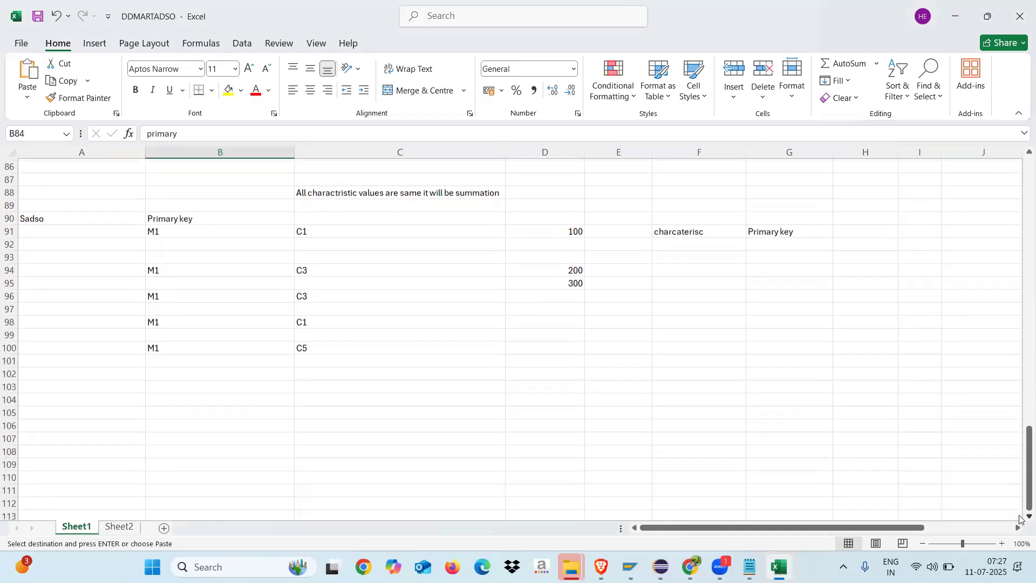
left_click(239, 396)
type("Datamart")
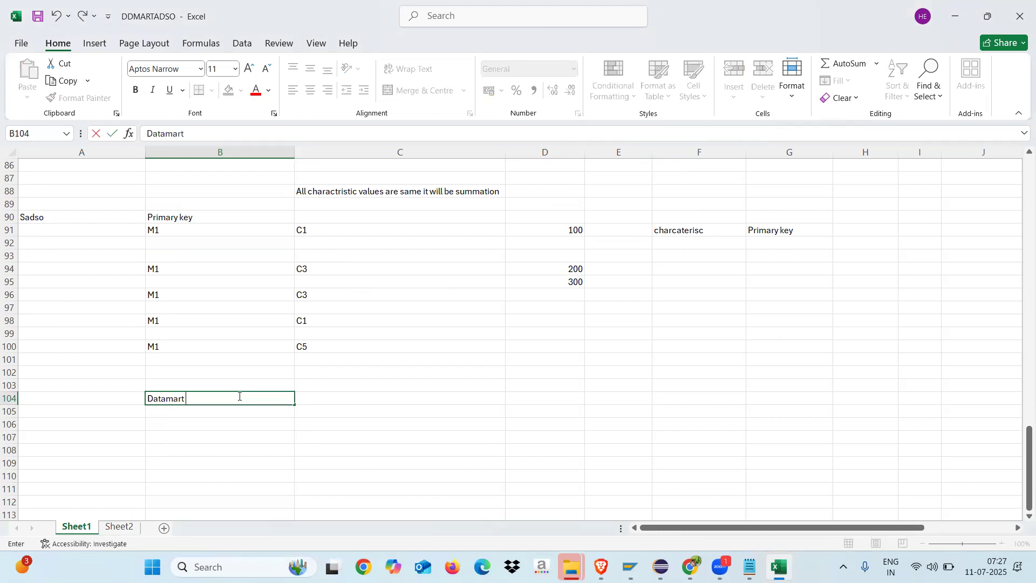
type(" ADSO")
left_click(335, 400)
type("Inbound table")
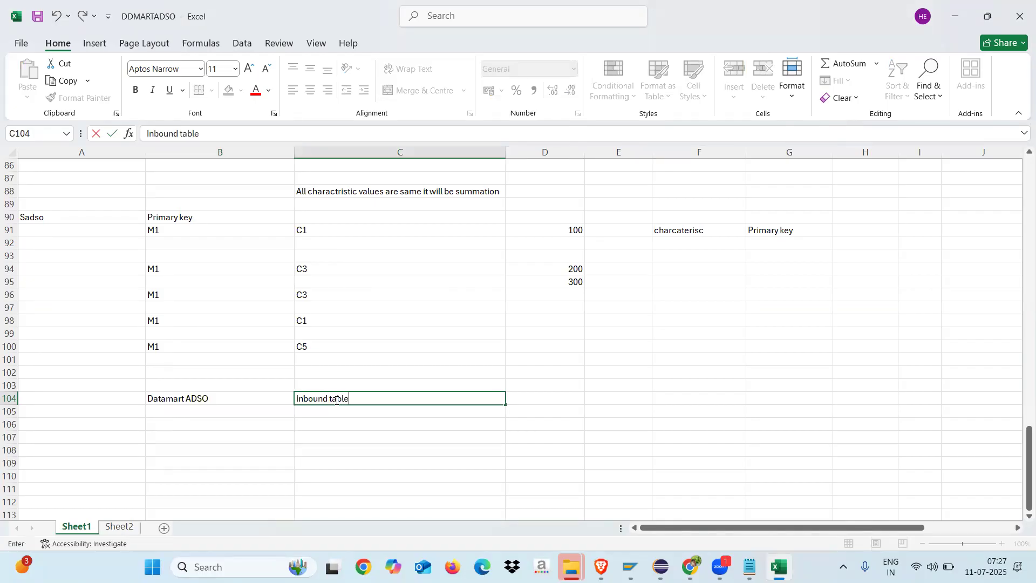
left_click(390, 444)
left_click(539, 397)
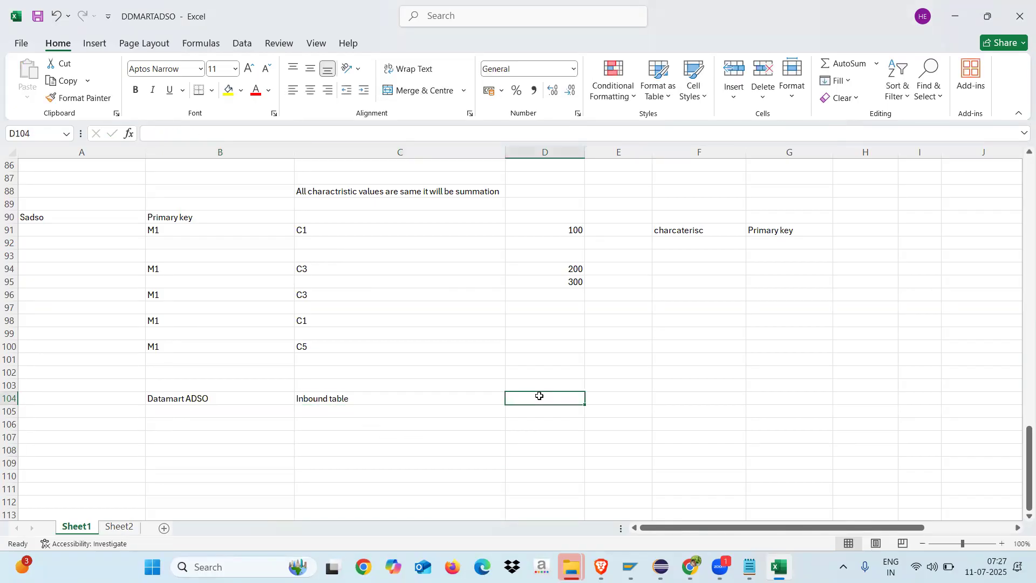
type("Request based")
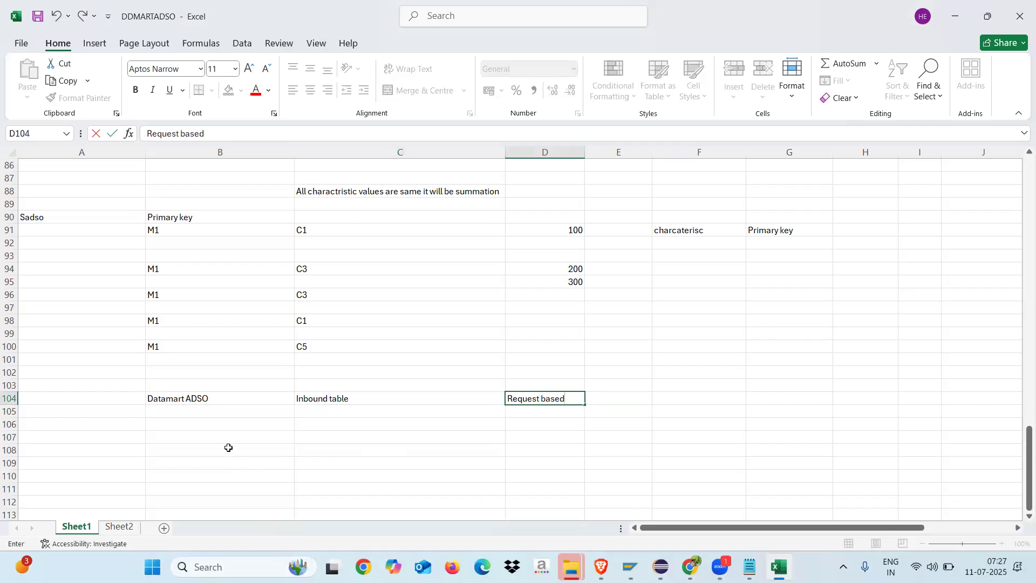
Enter Active table in C108 under the Inbound table entry
left_click(228, 447)
left_click(312, 449)
type("A")
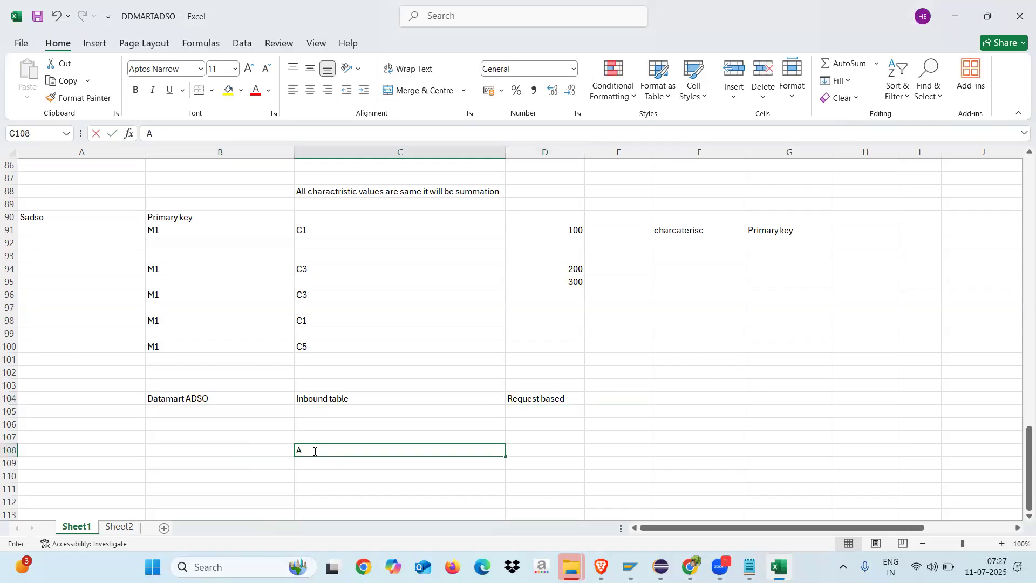
type("ctive table")
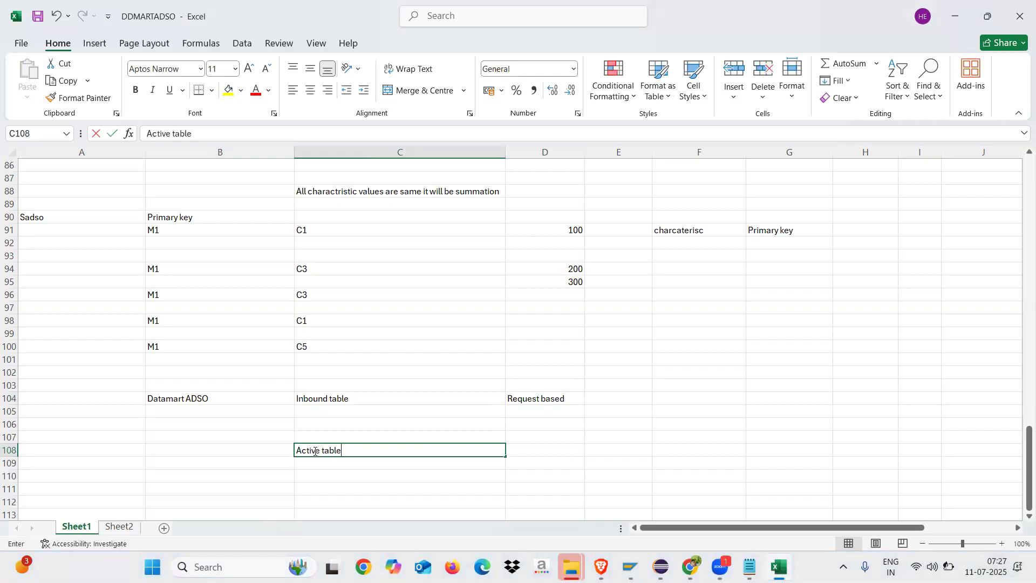
left_click(542, 449)
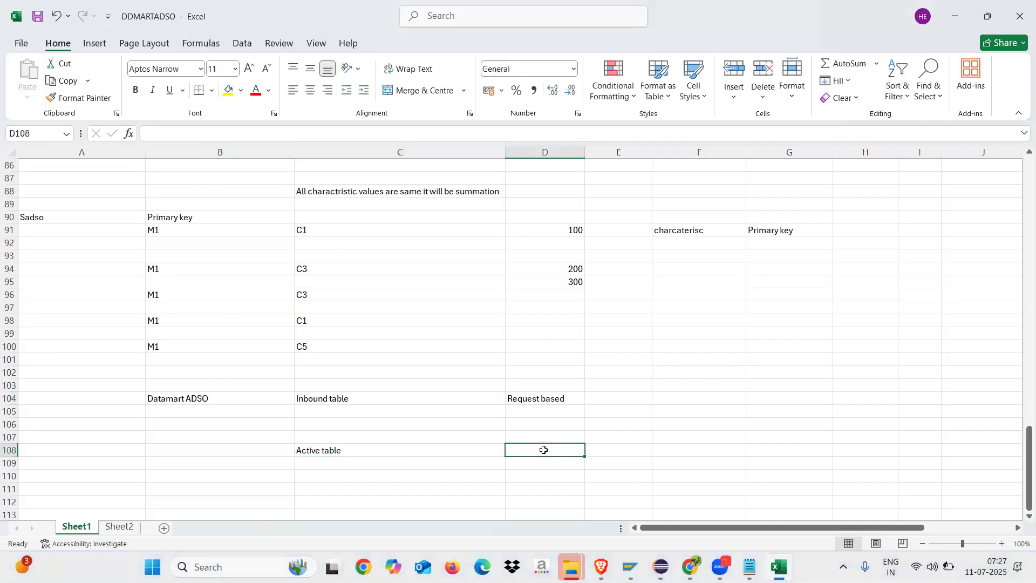
Enter Cannot delete based on request in D108 beside Active table, and widen column D to fit the text
type("Canno")
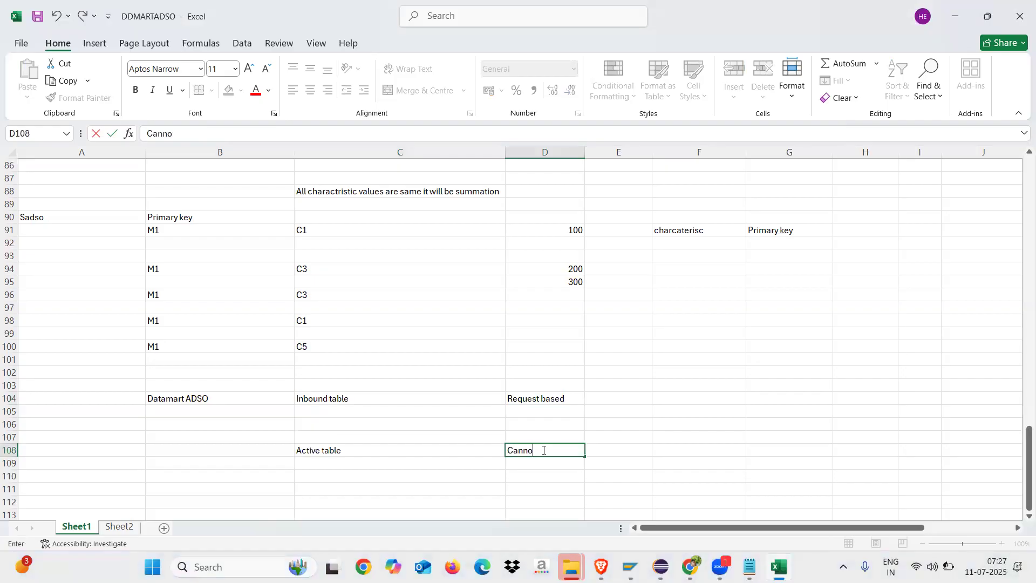
type("t delte basede")
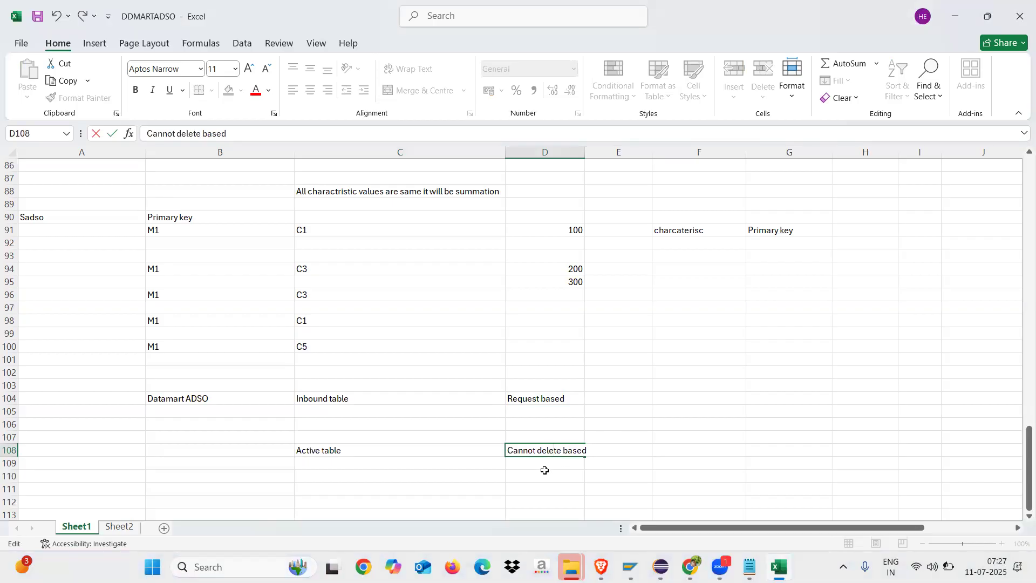
left_click(545, 471)
left_click_drag(586, 155, 663, 162)
left_click(603, 447)
double_click(602, 447)
type("on reques")
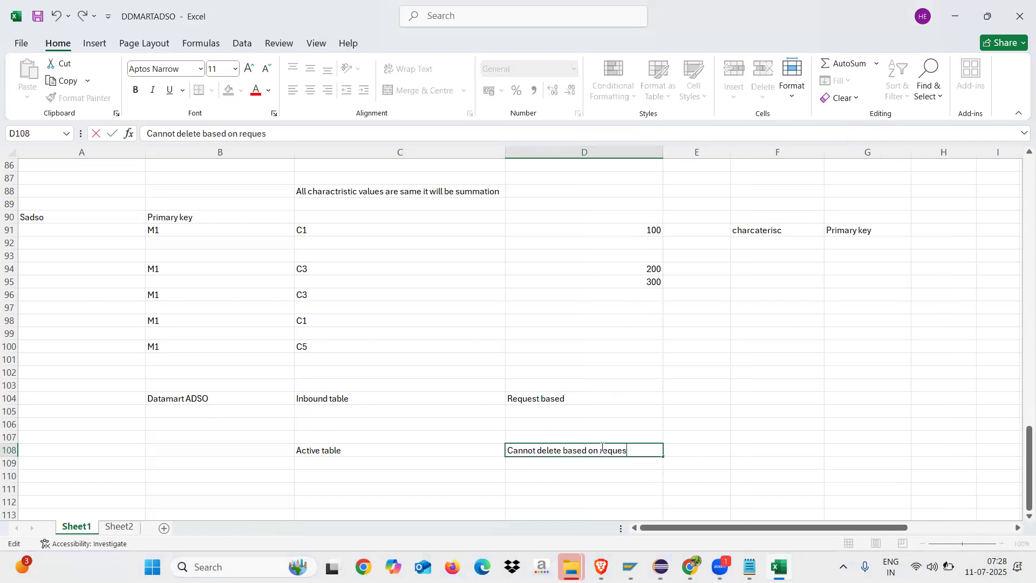
left_click(678, 440)
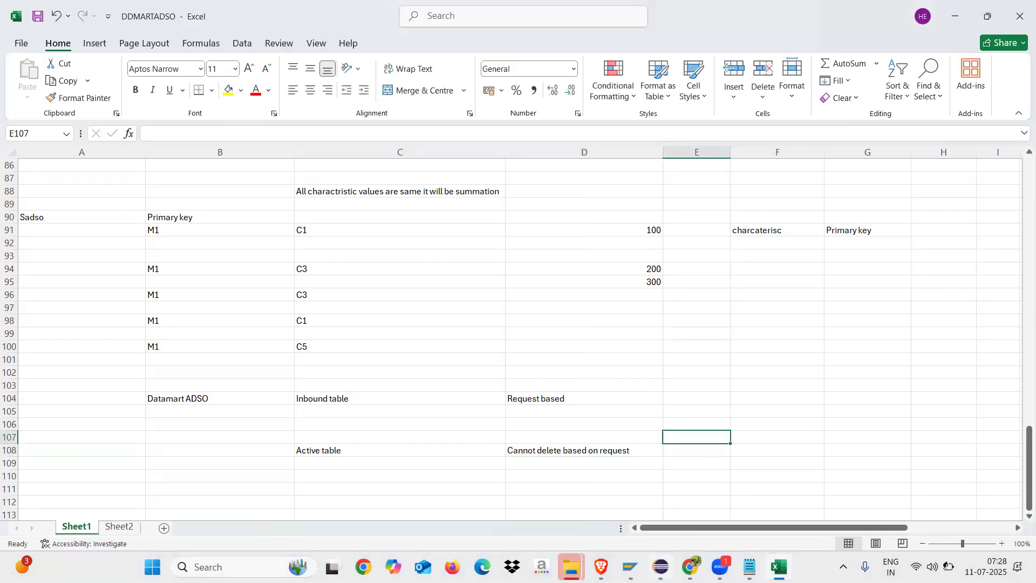
mouse_move(660, 567)
left_click(661, 504)
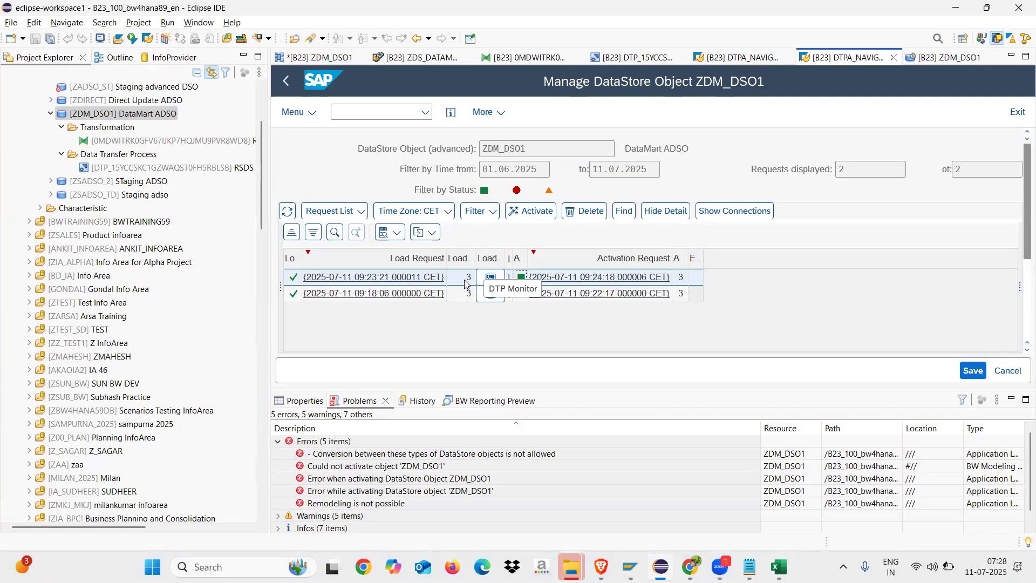
left_click(579, 213)
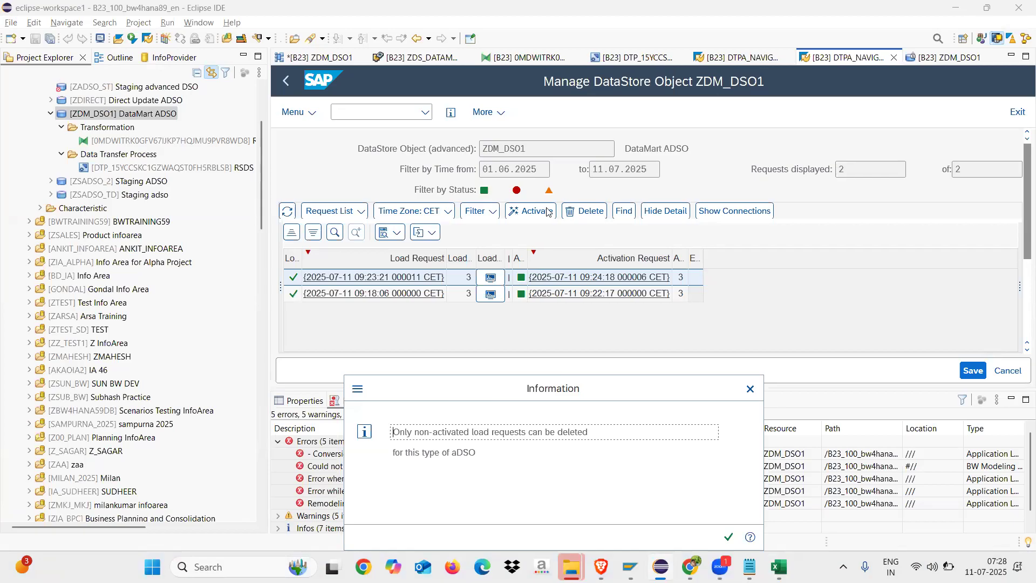
left_click(748, 389)
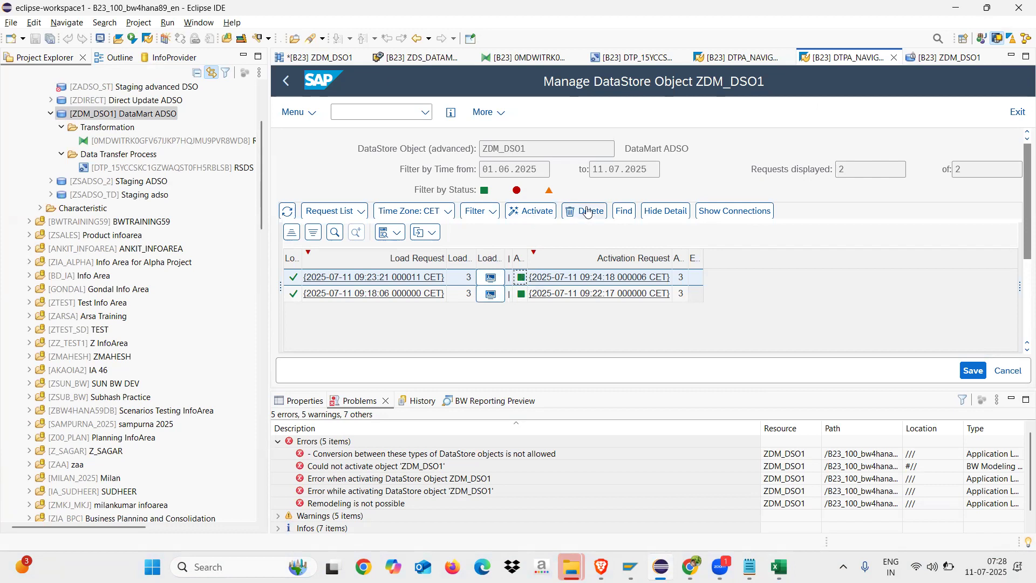
right_click(468, 277)
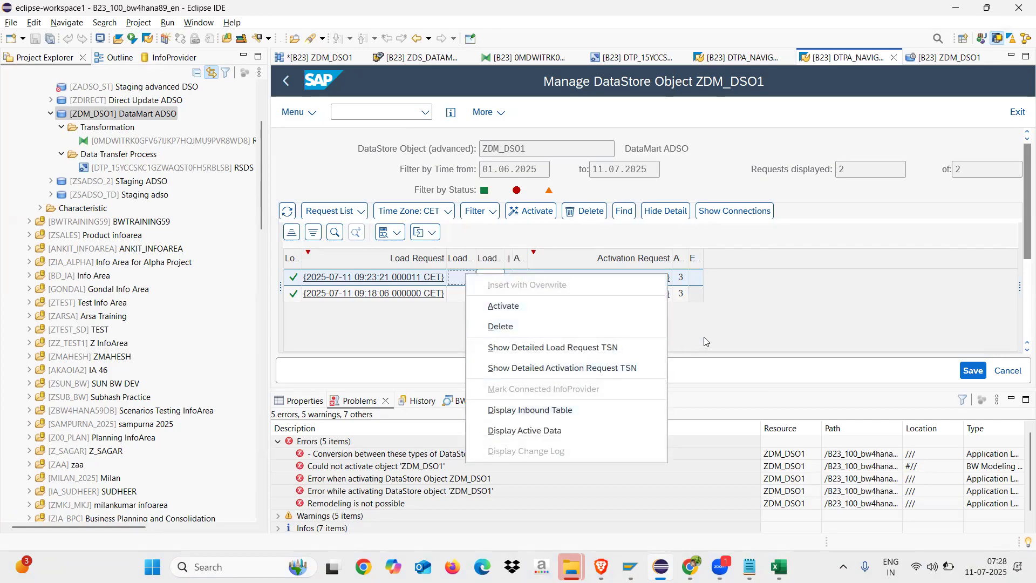
left_click(519, 326)
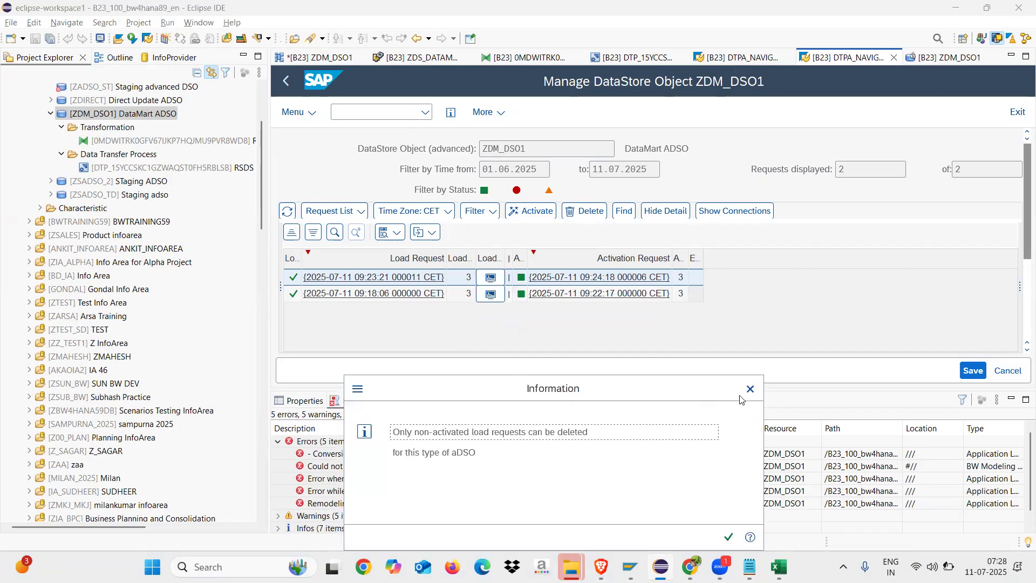
left_click(750, 389)
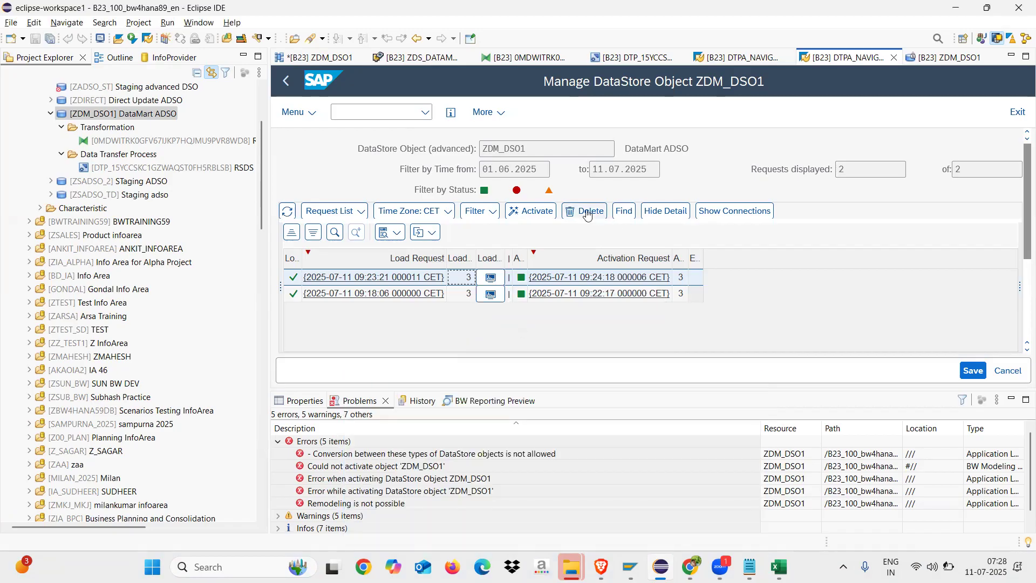
right_click(459, 272)
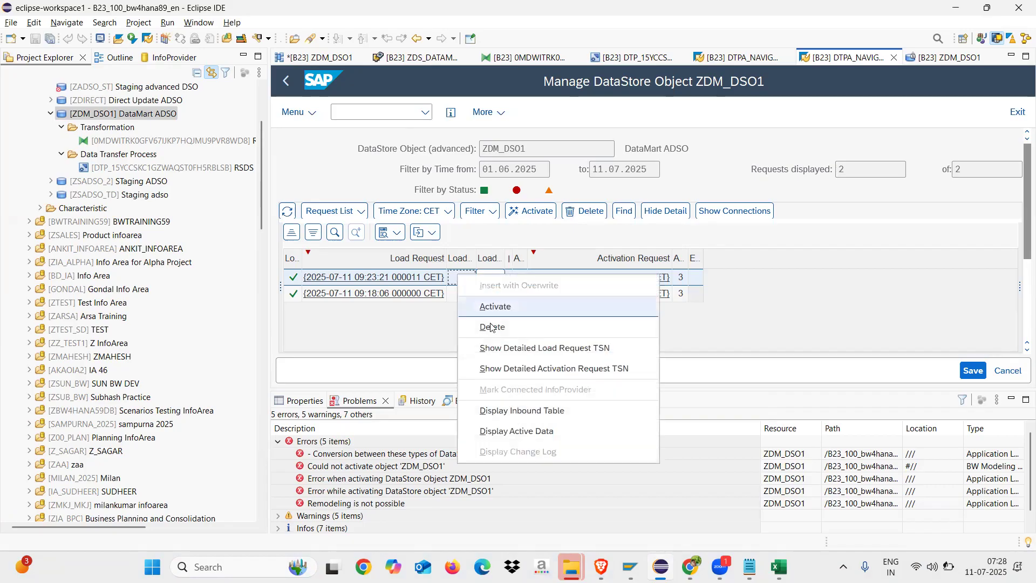
left_click(686, 328)
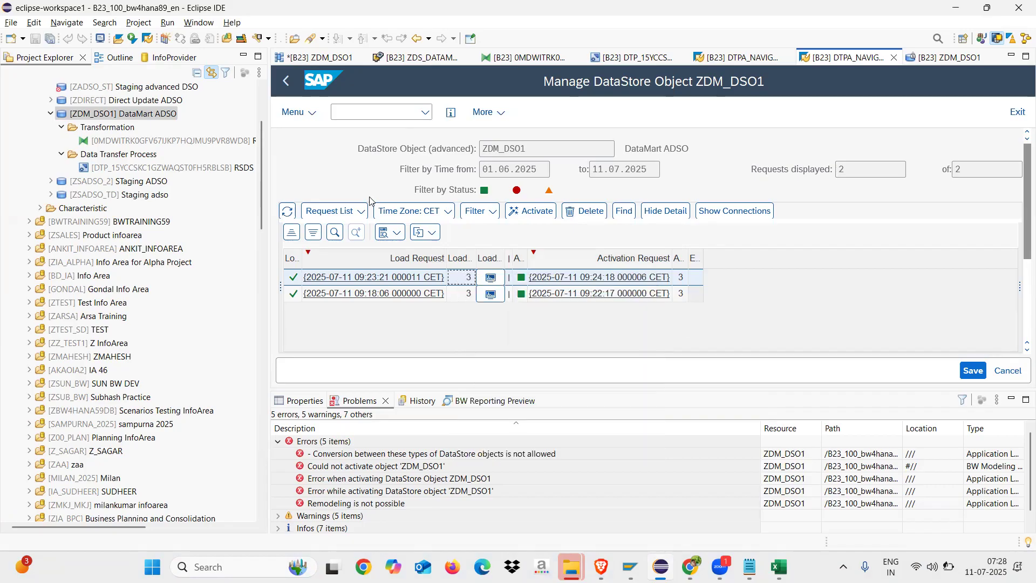
Open the Selective Deletion dialog for ZDM_DSO1 to show the option, and close it without deleting anything
left_click(295, 112)
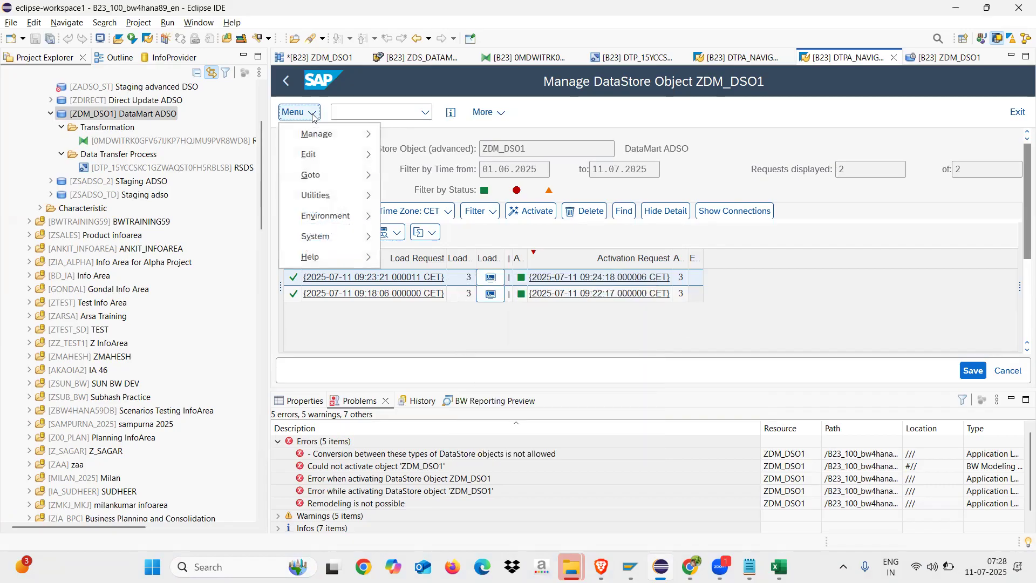
mouse_move(322, 195)
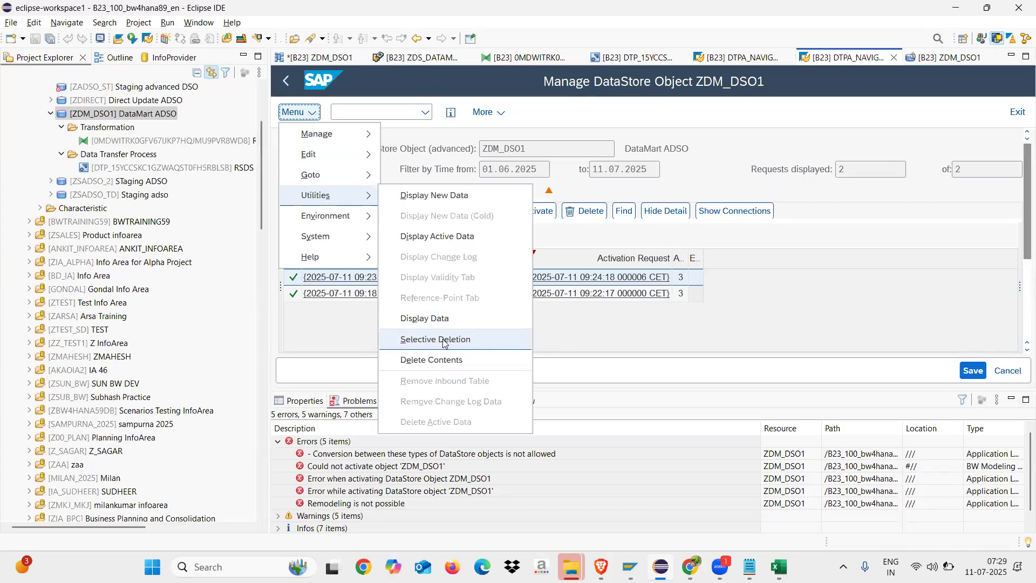
left_click(445, 341)
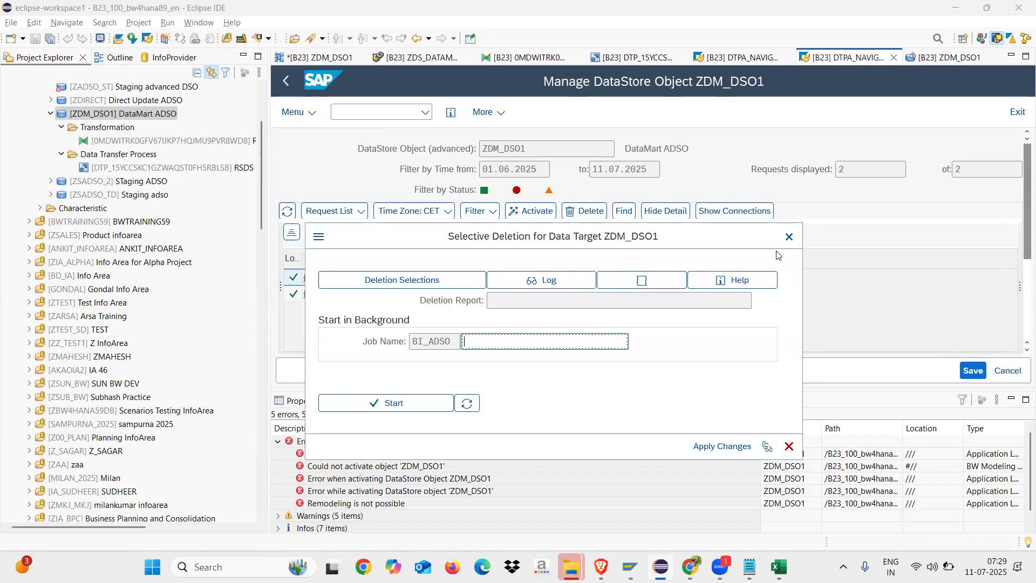
left_click(789, 238)
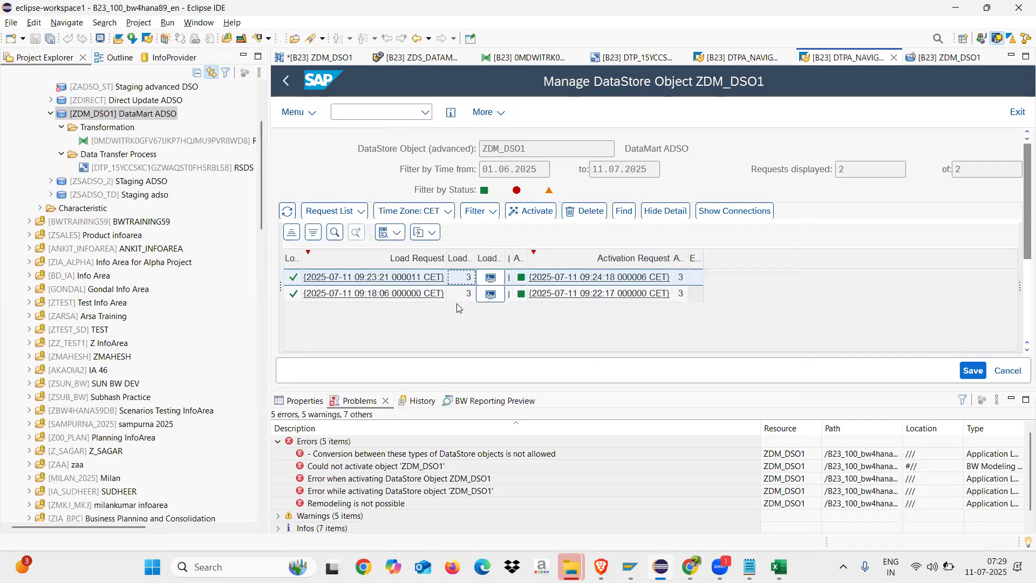
right_click(462, 275)
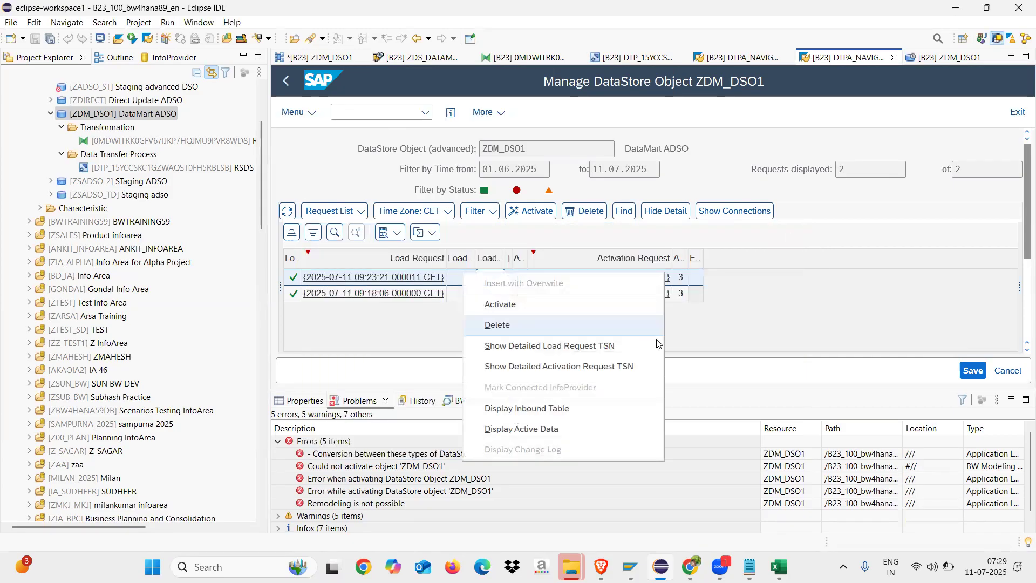
key("Escape")
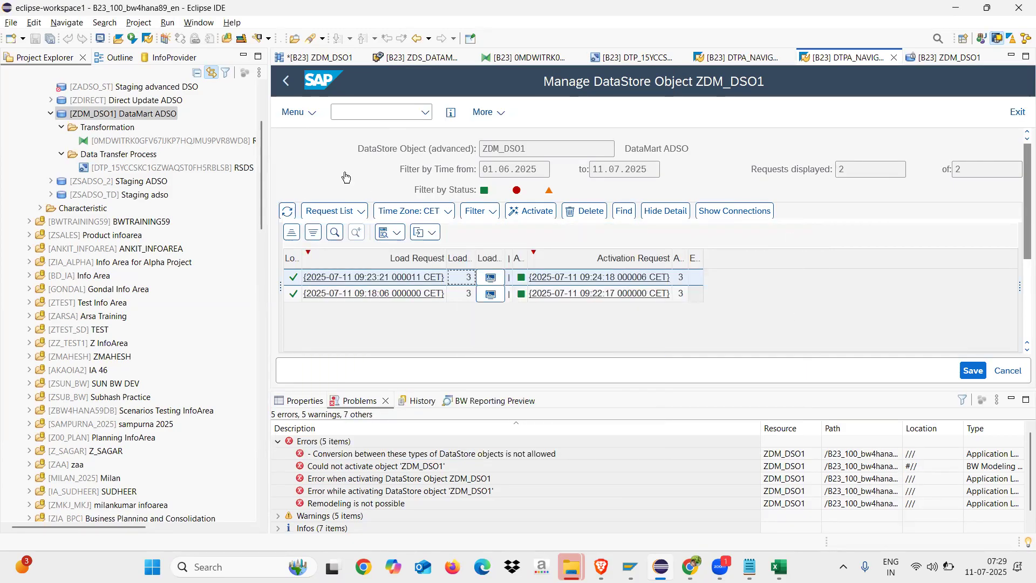
Delete the entire contents of data target ZDM_DSO1 and collapse the listed errors
left_click(296, 112)
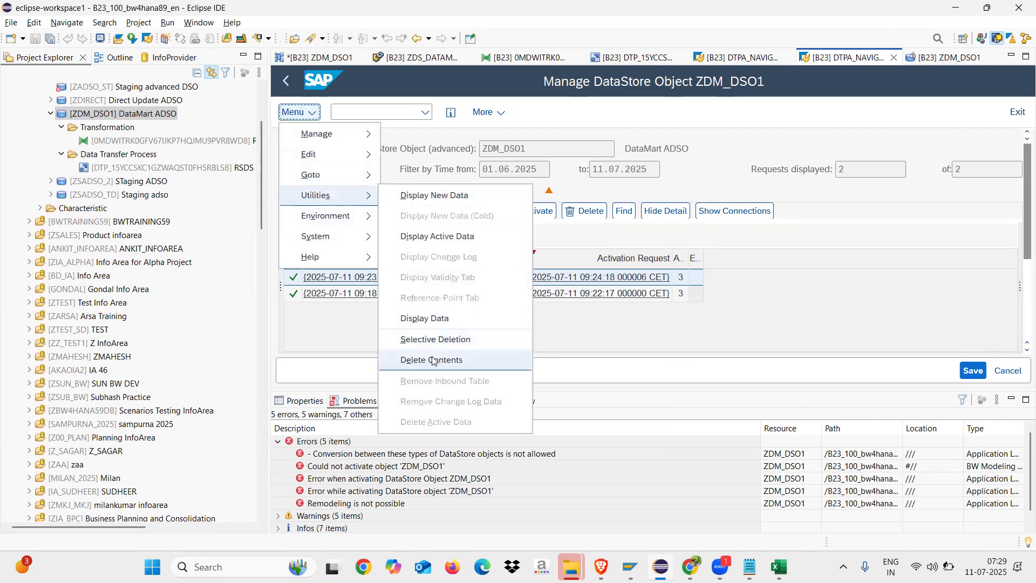
left_click(433, 360)
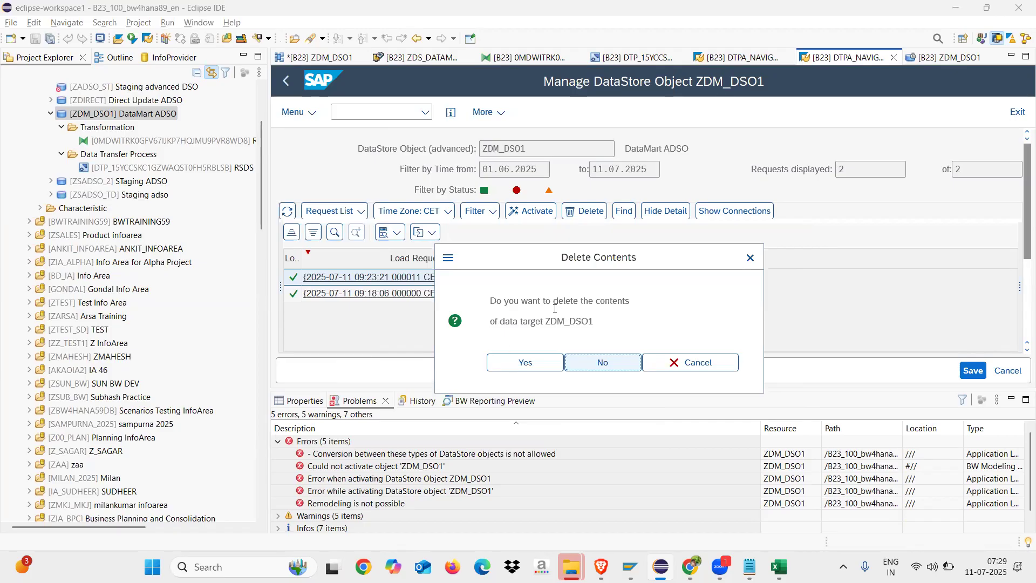
left_click(525, 364)
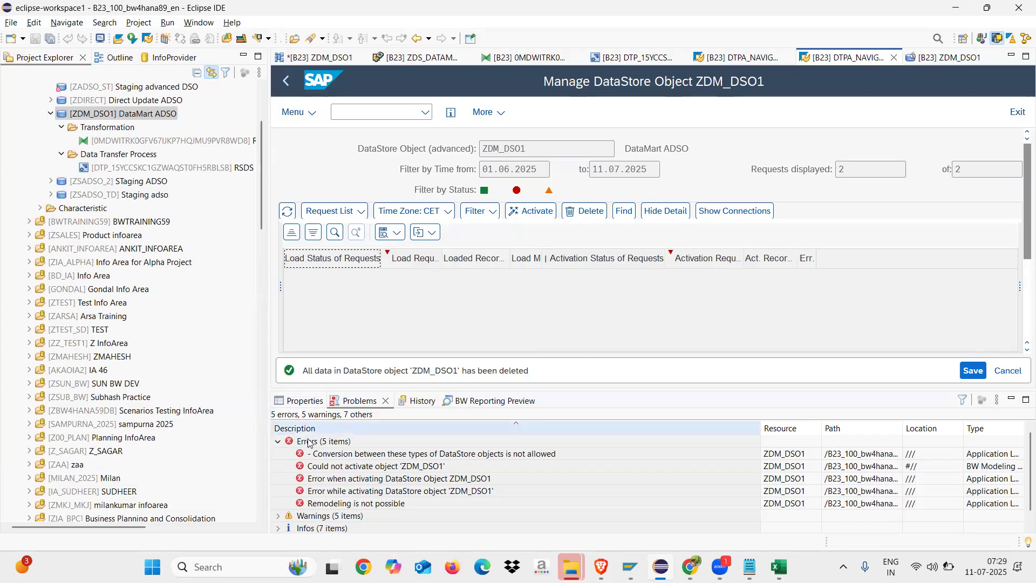
left_click(278, 441)
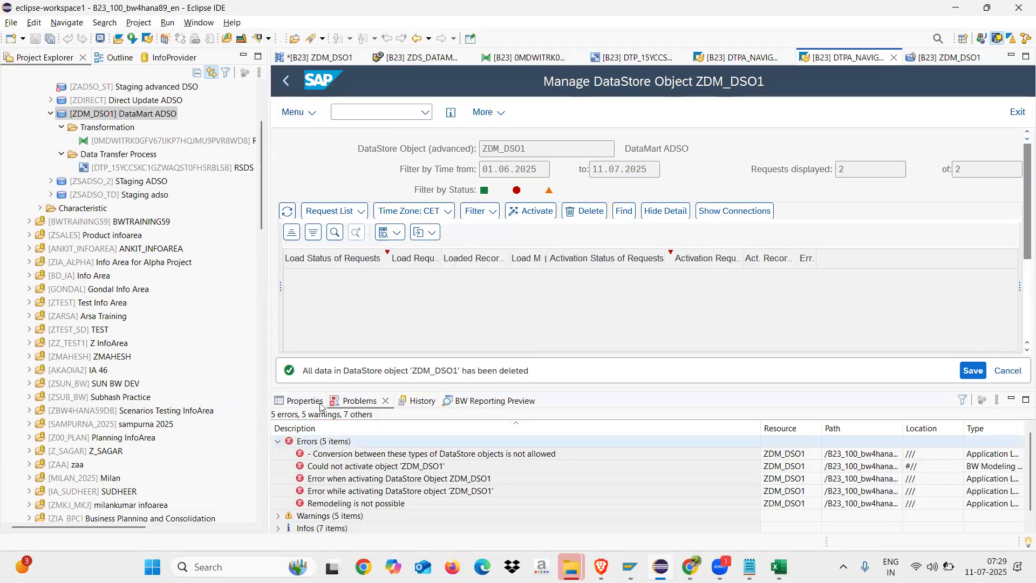
Return to the ZDM_DSO1 definition and activate its revised version
left_click(921, 63)
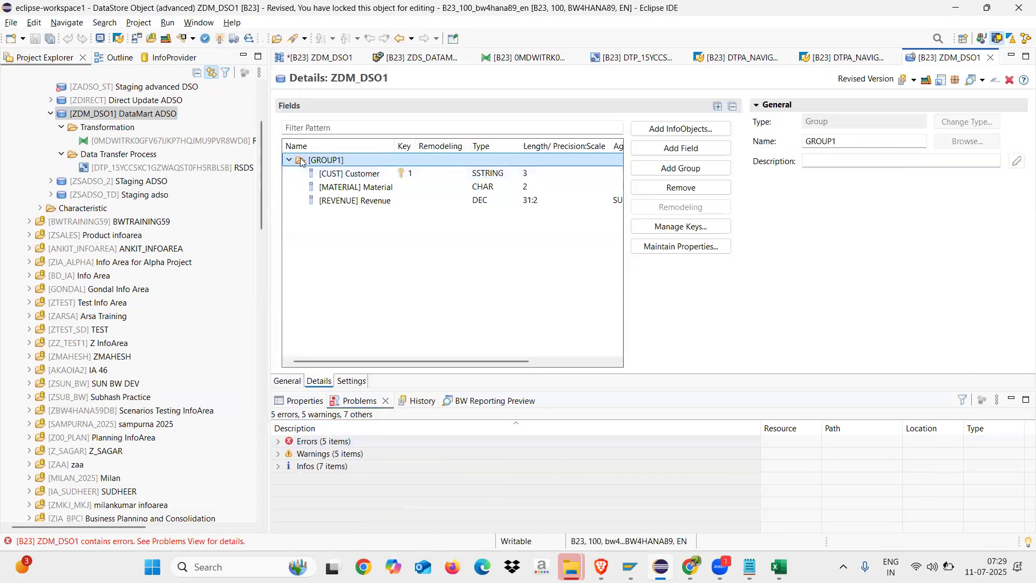
left_click(220, 38)
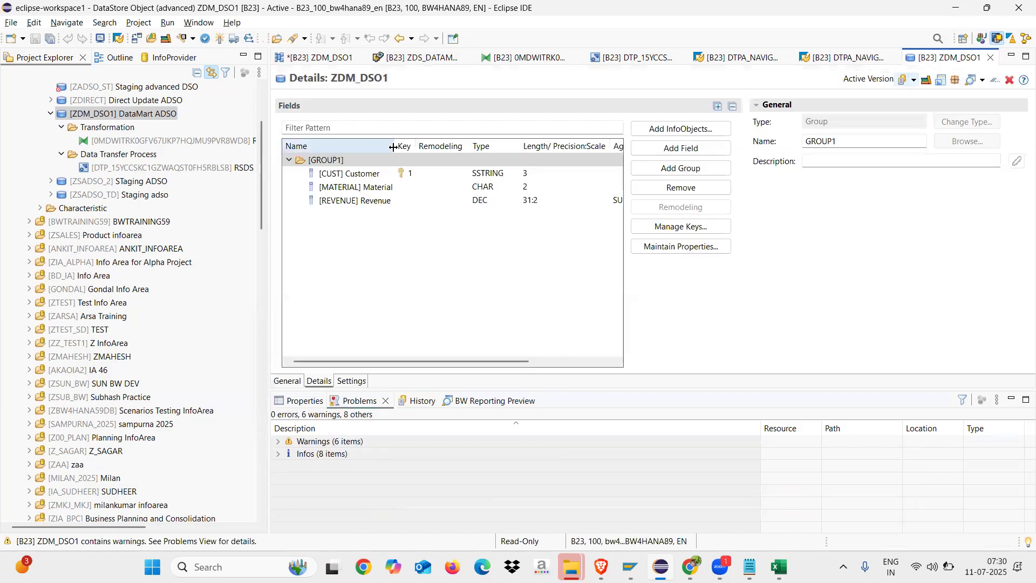
right_click(410, 159)
left_click(383, 297)
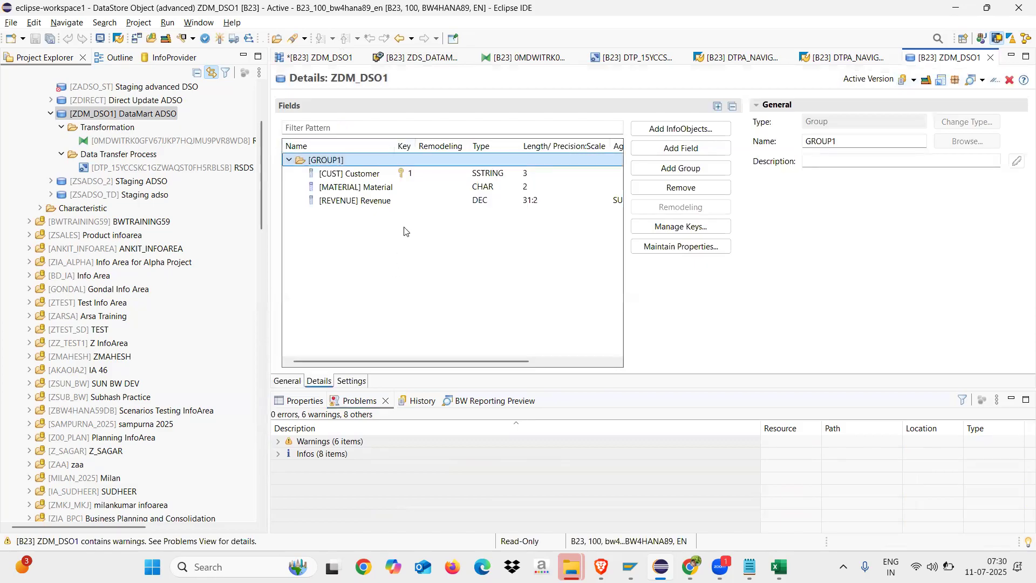
In the general properties of ZDM_DSO1, select Data Mart DataStore Object as modeling type, followed by Direct Update DataStore Object
left_click(287, 381)
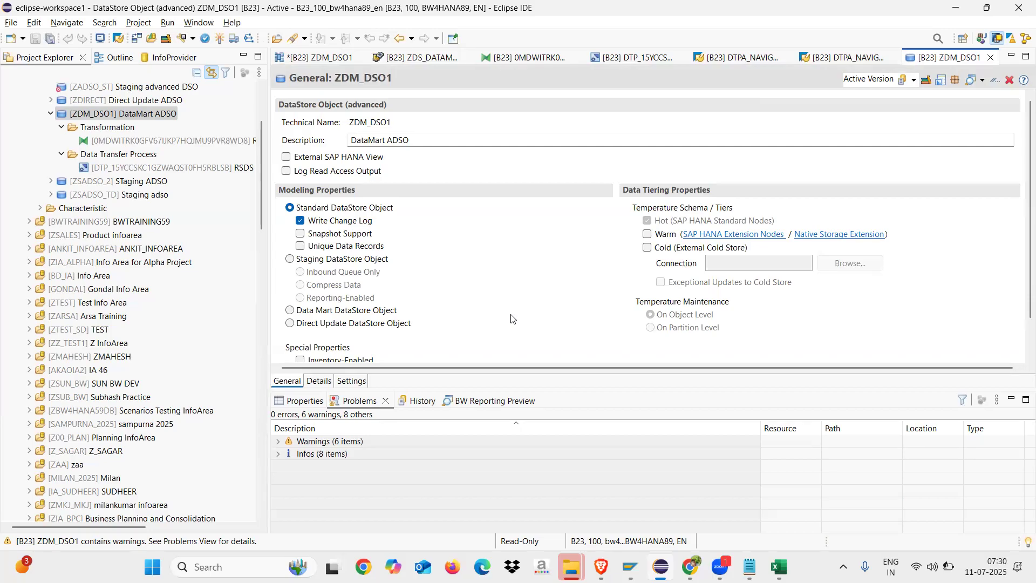
left_click(290, 311)
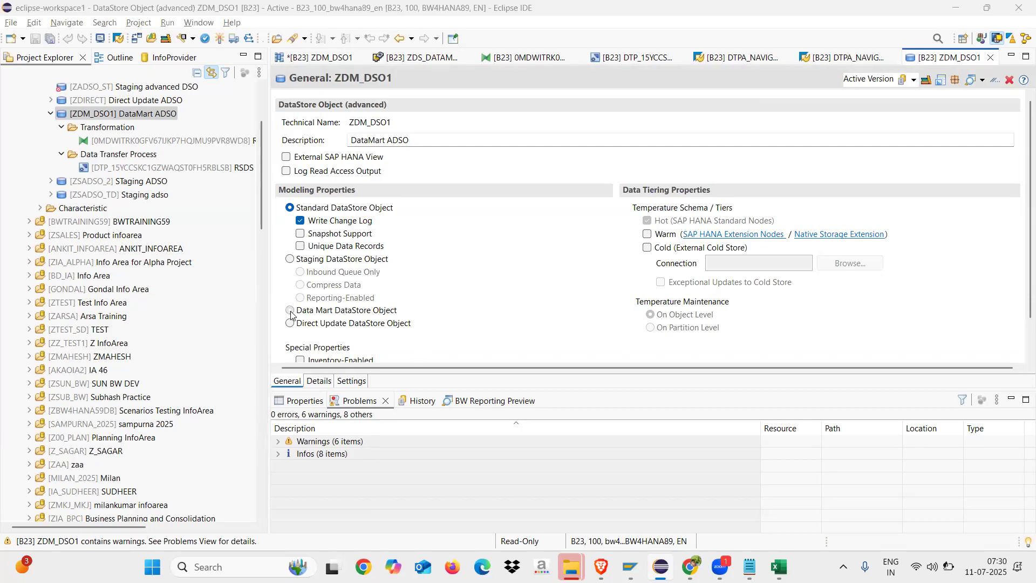
left_click(590, 290)
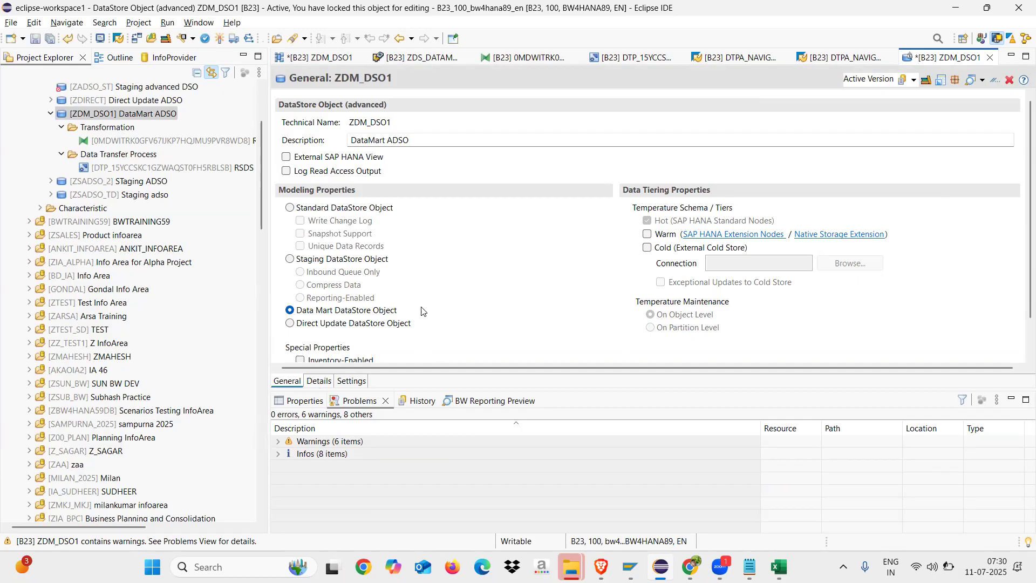
left_click(291, 325)
Switch to the Excel worksheet and enter Direct Uodate ADSO in B114 below the datamart notes
left_click(779, 567)
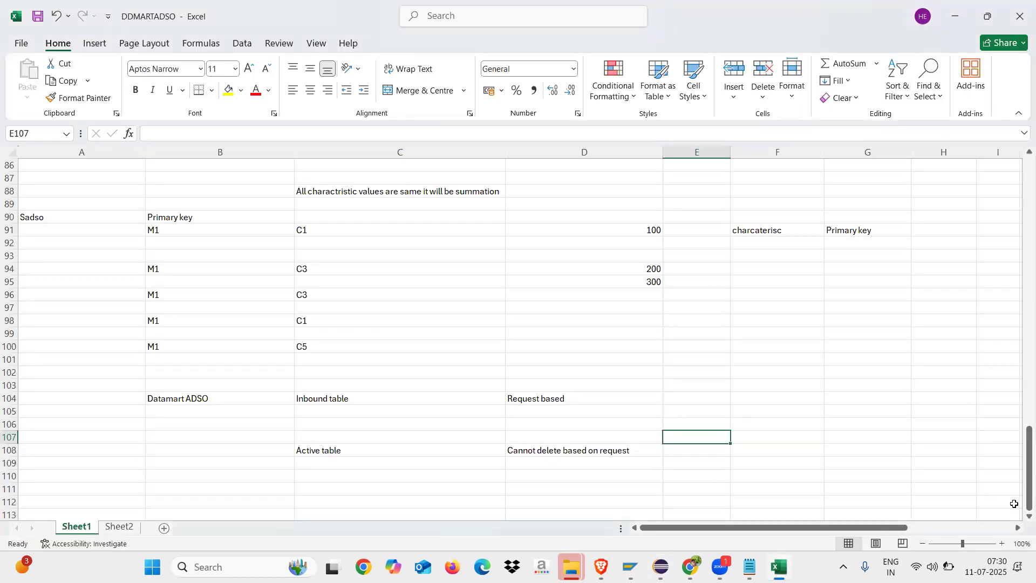
scroll(1017, 513, "down", 2)
scroll(1020, 521, "down", 2)
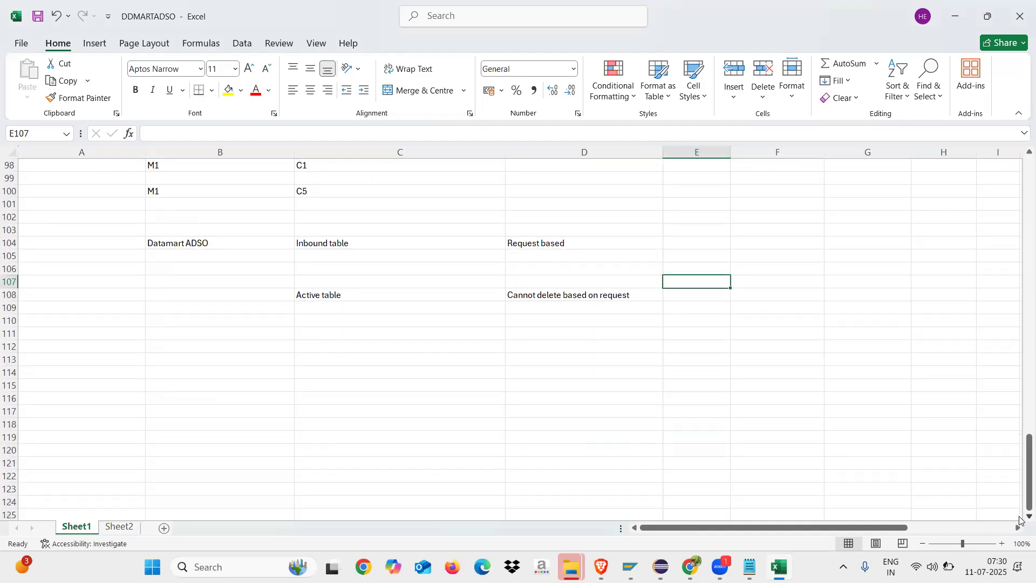
left_click(277, 369)
type("Direct Uodate ADSO")
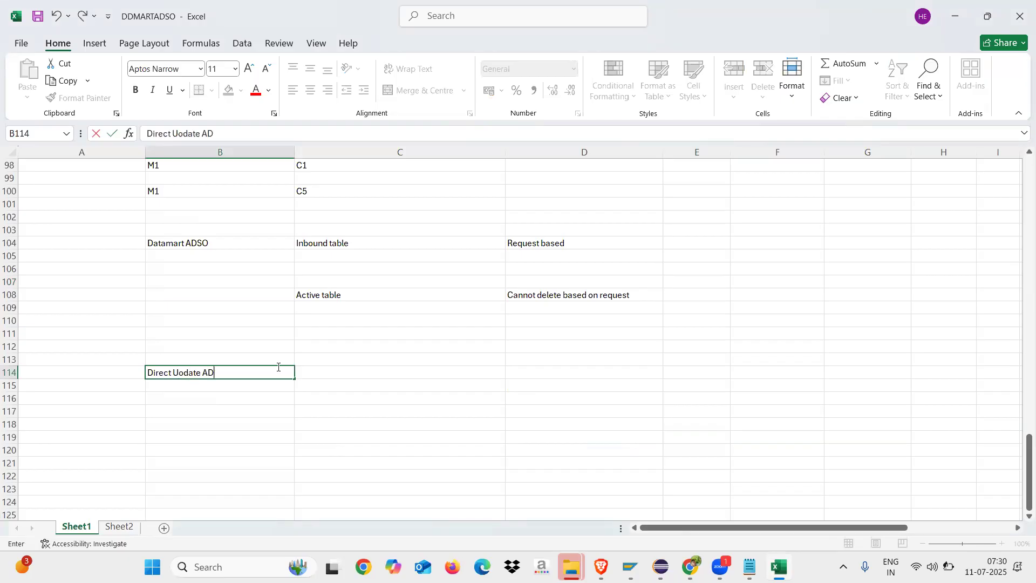
left_click(245, 430)
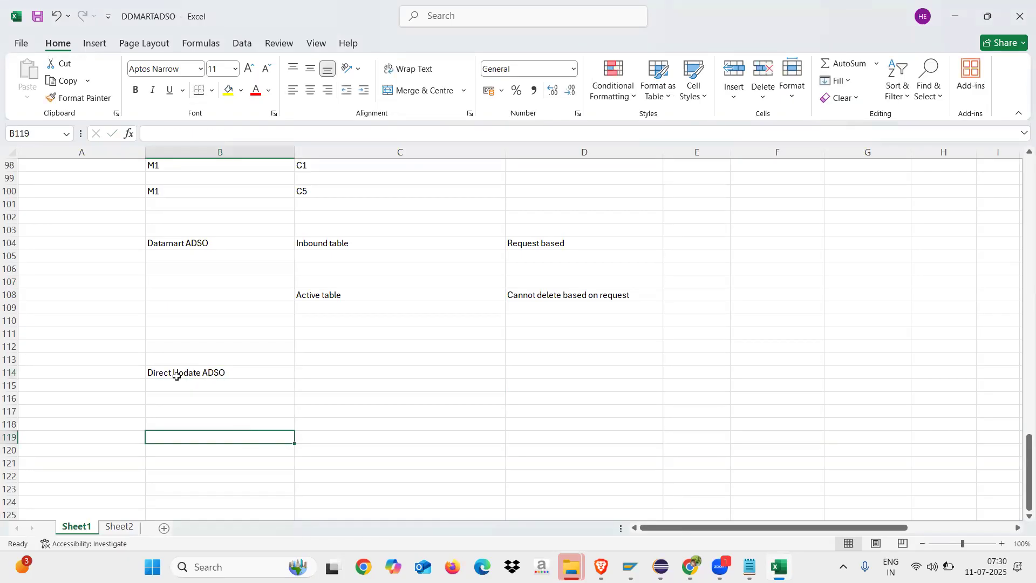
Enter Active table in C114 beside the direct update entry
left_click(359, 378)
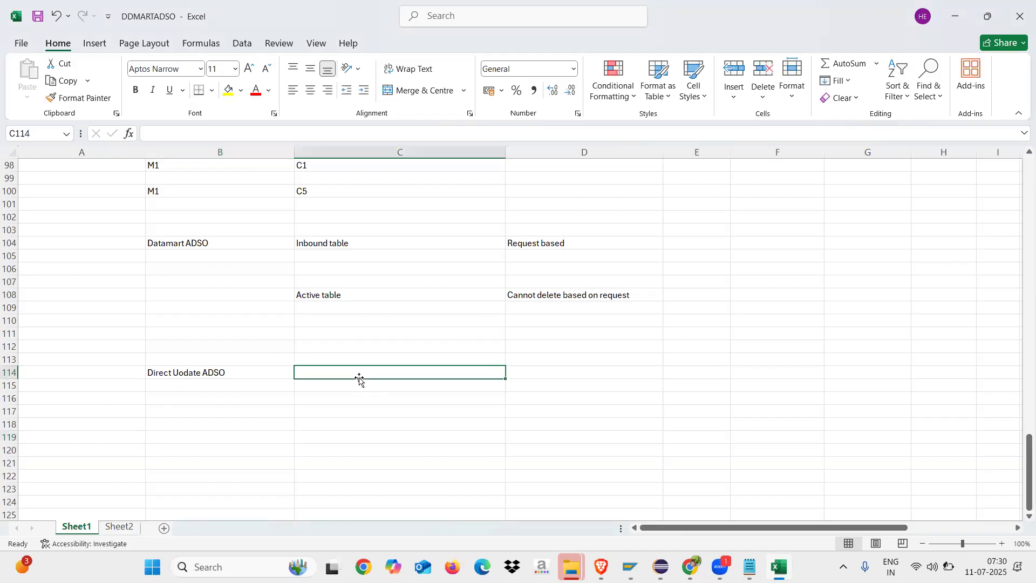
type("Active")
left_click(358, 413)
double_click(343, 373)
type("table")
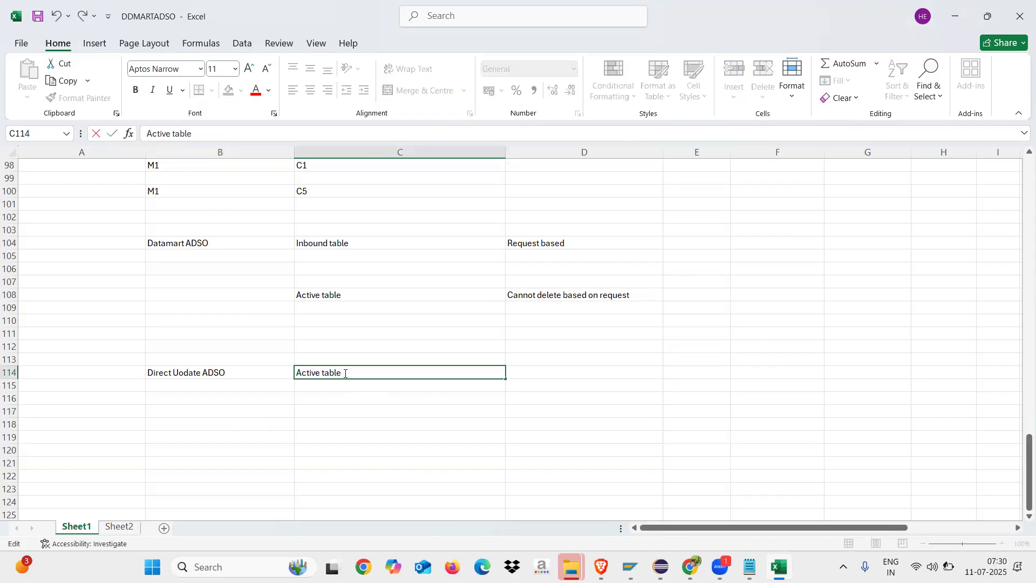
left_click(358, 423)
left_click(325, 373)
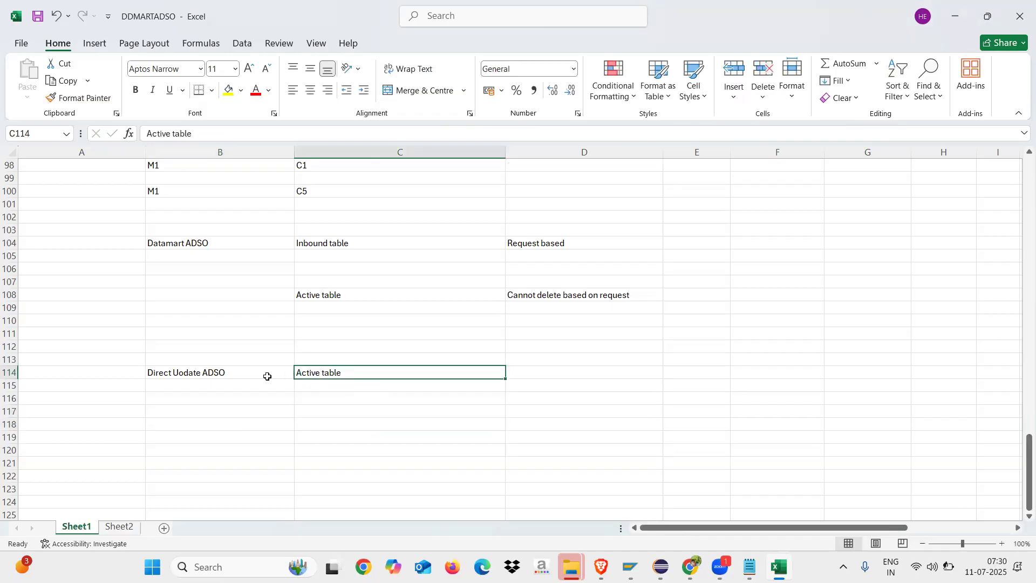
Highlight the direct update entry in row 114, and switch to Eclipse to view the request management of ZDM_DSO1
left_click_drag(256, 374, 354, 371)
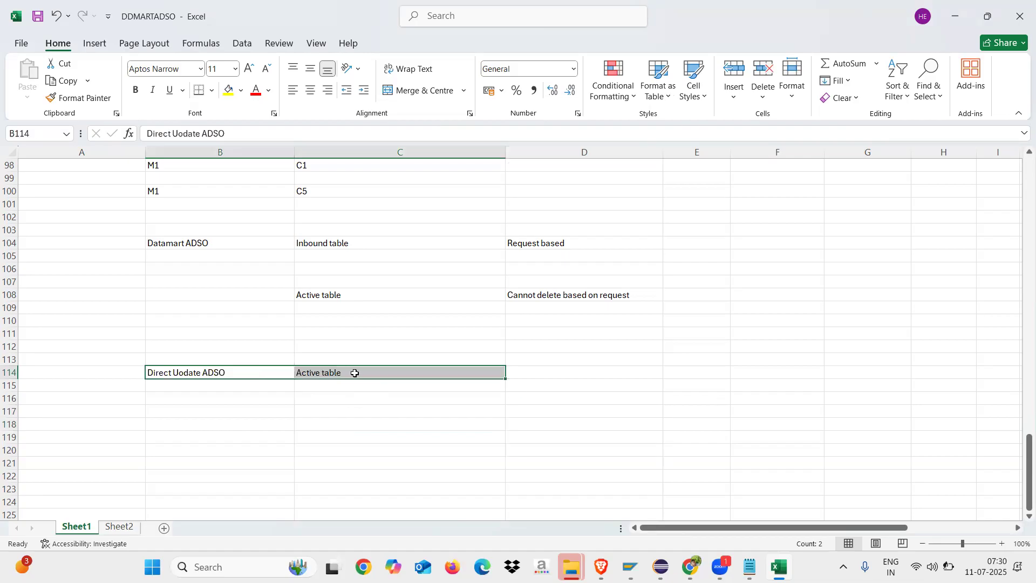
left_click(358, 412)
left_click_drag(264, 370, 361, 377)
left_click(661, 567)
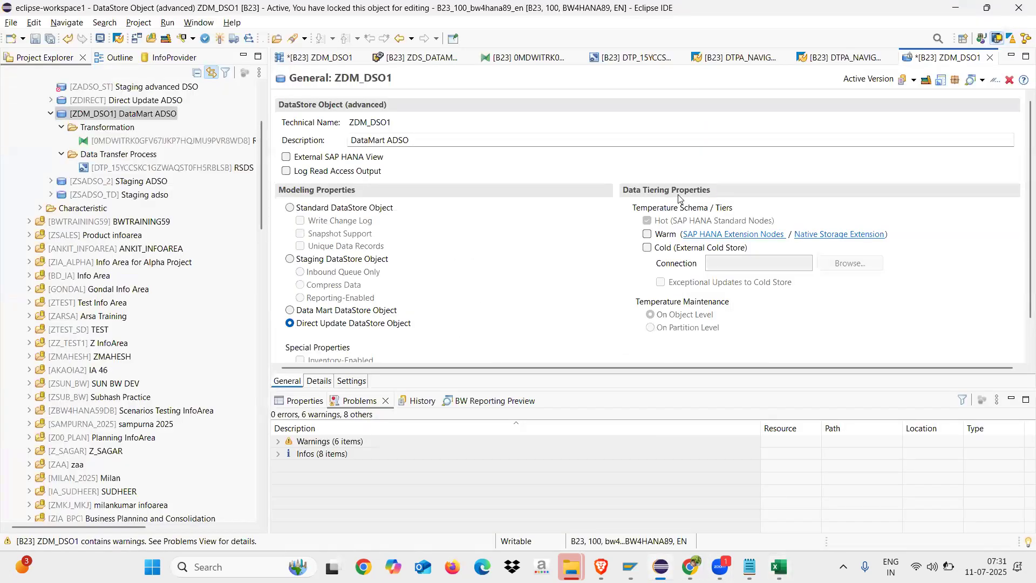
left_click(845, 57)
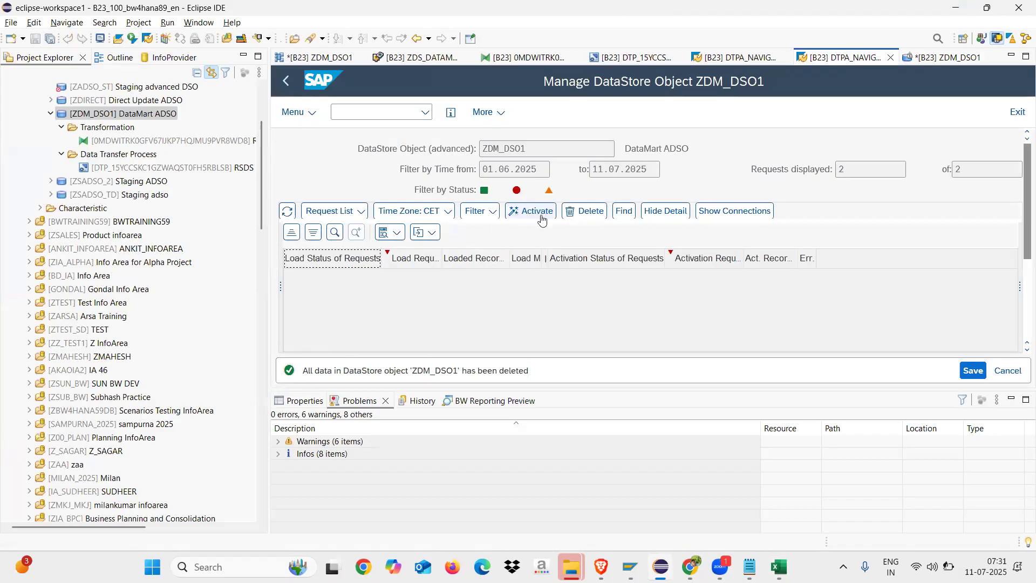
Return to the Excel worksheet and enter APD in A117 below the direct update row
key("alt+Tab")
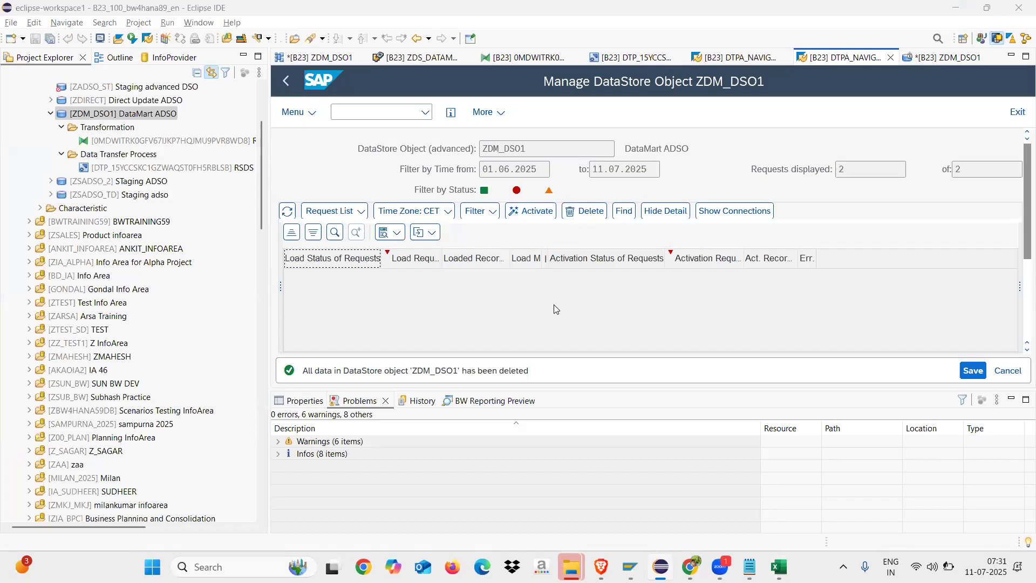
left_click(248, 413)
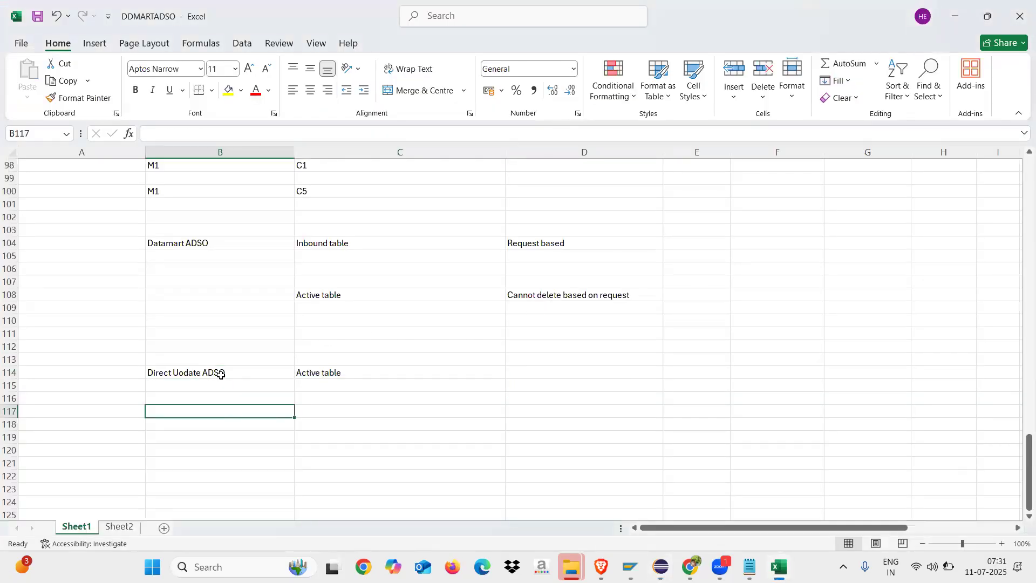
left_click_drag(219, 374, 335, 371)
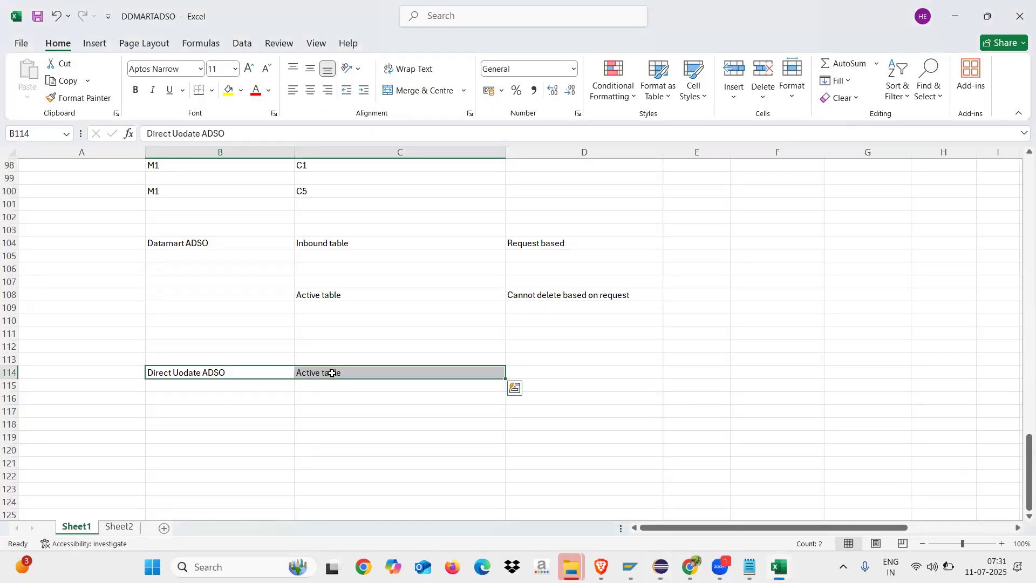
left_click(230, 433)
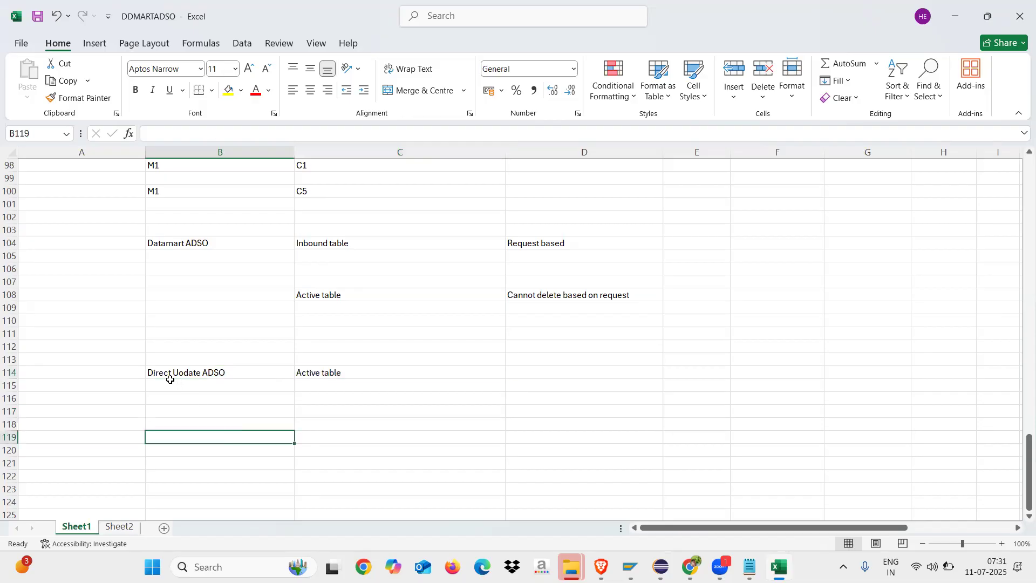
left_click(95, 376)
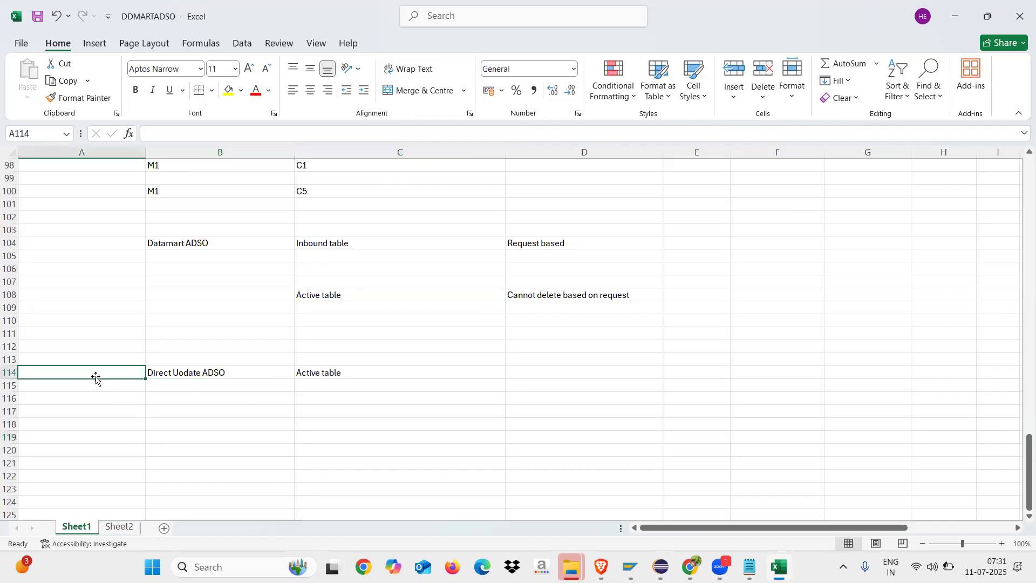
left_click(93, 411)
type("APD")
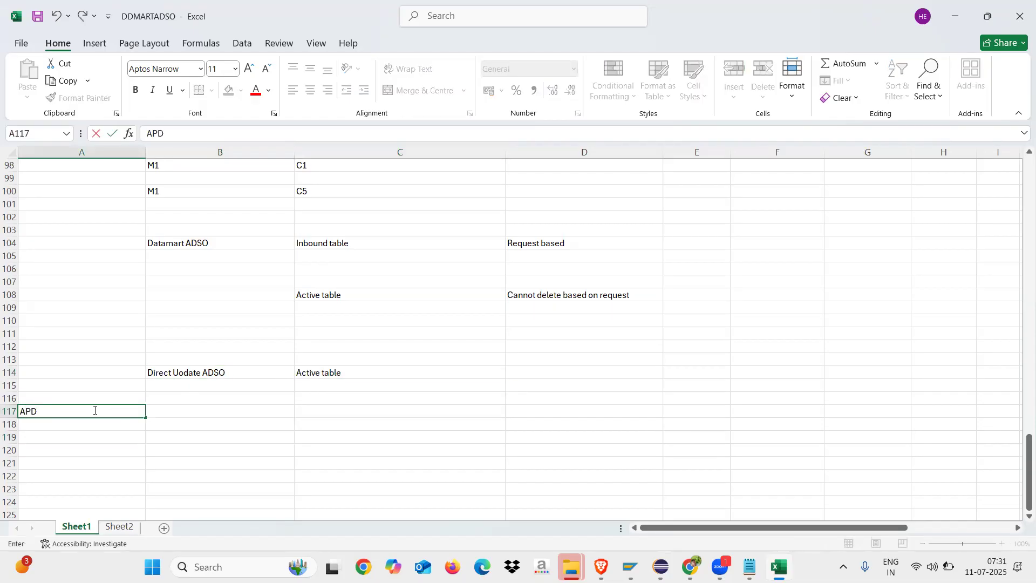
left_click(201, 414)
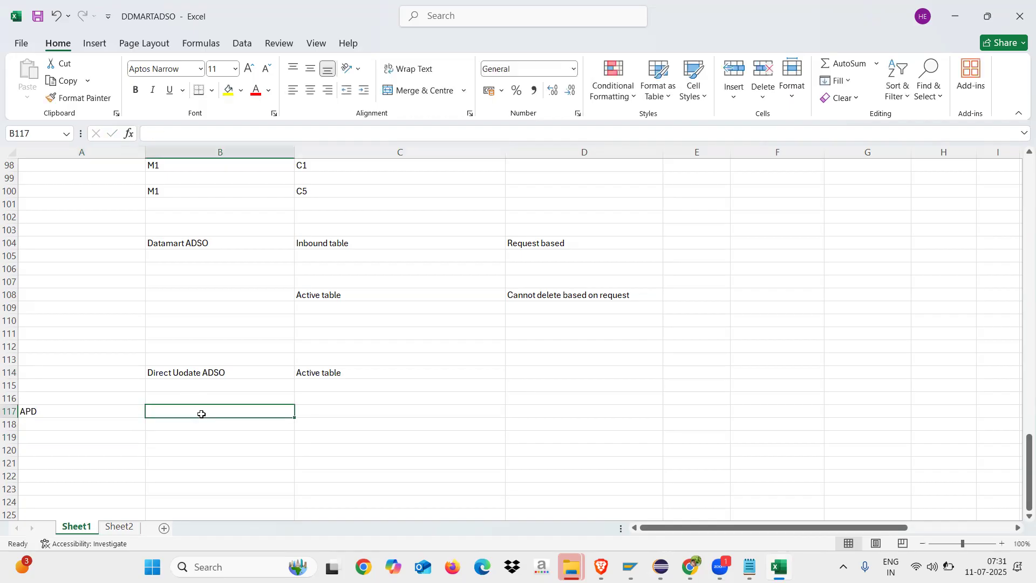
Enter DTP in C117 and Loading DTP in C118 below the active table entry
left_click(318, 414)
type("DTP")
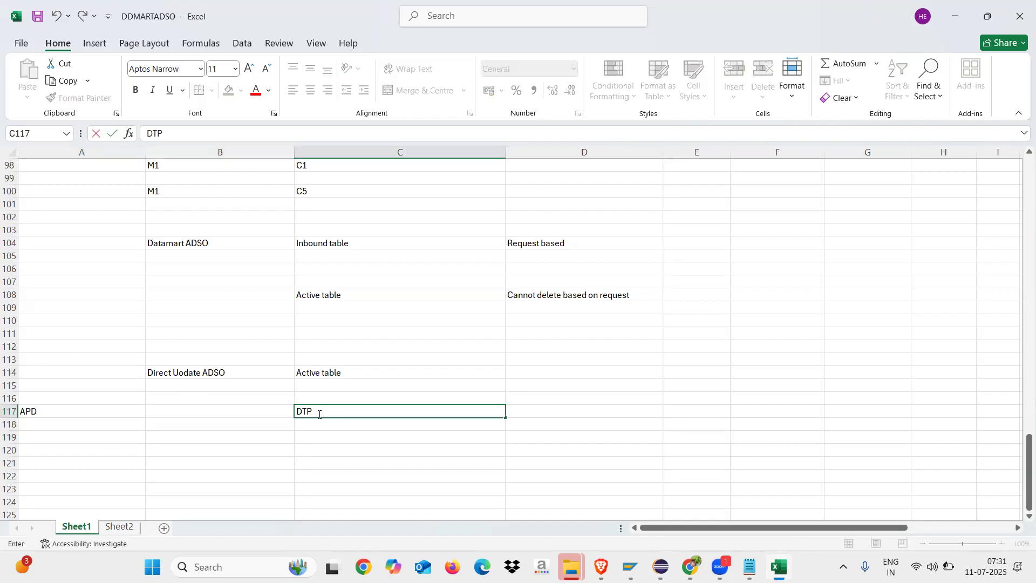
left_click(319, 425)
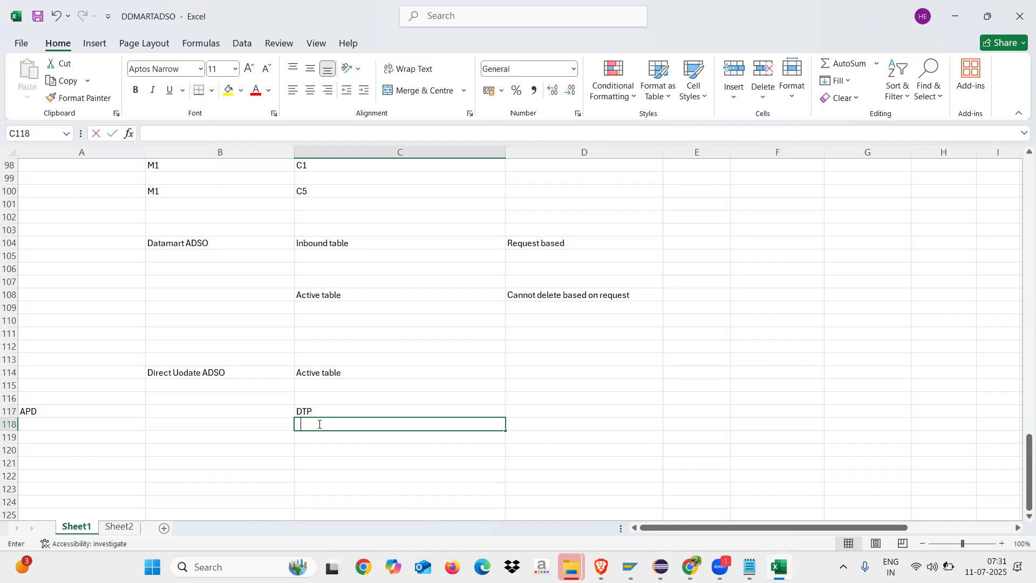
type("Loading DTP")
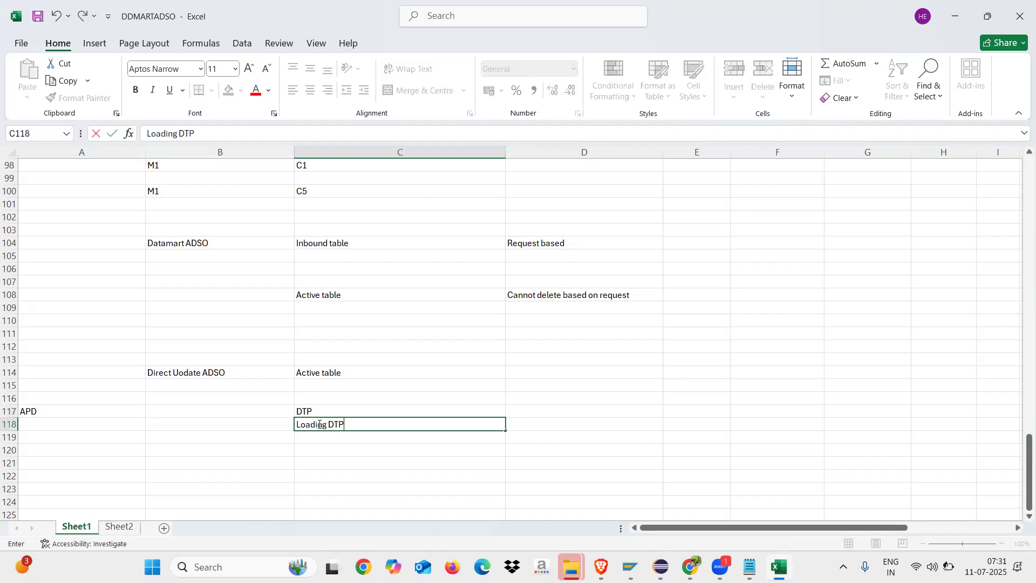
Extend the APD note in A117 to read APD through load
double_click(107, 412)
type("through")
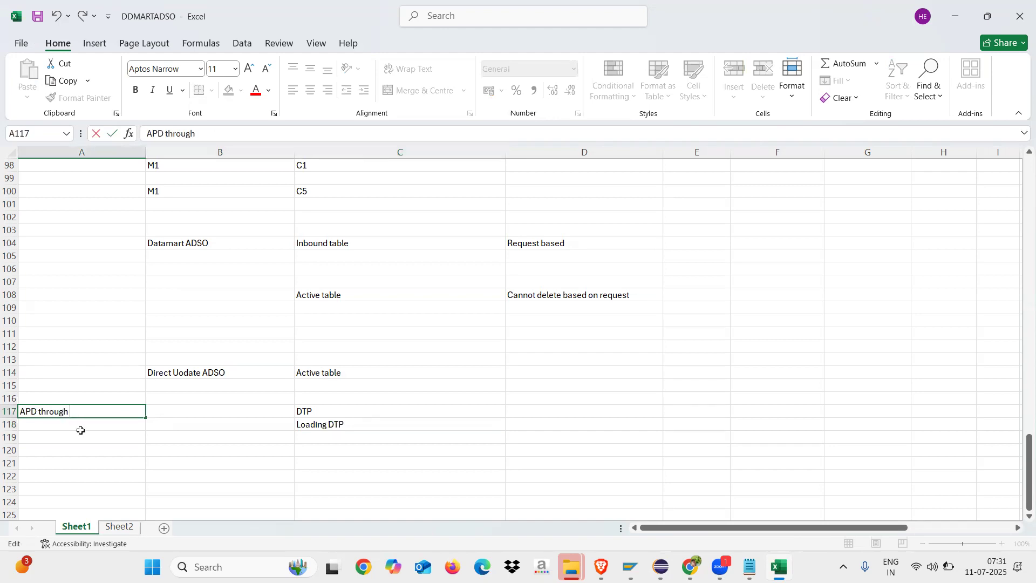
type(" load")
left_click(318, 412)
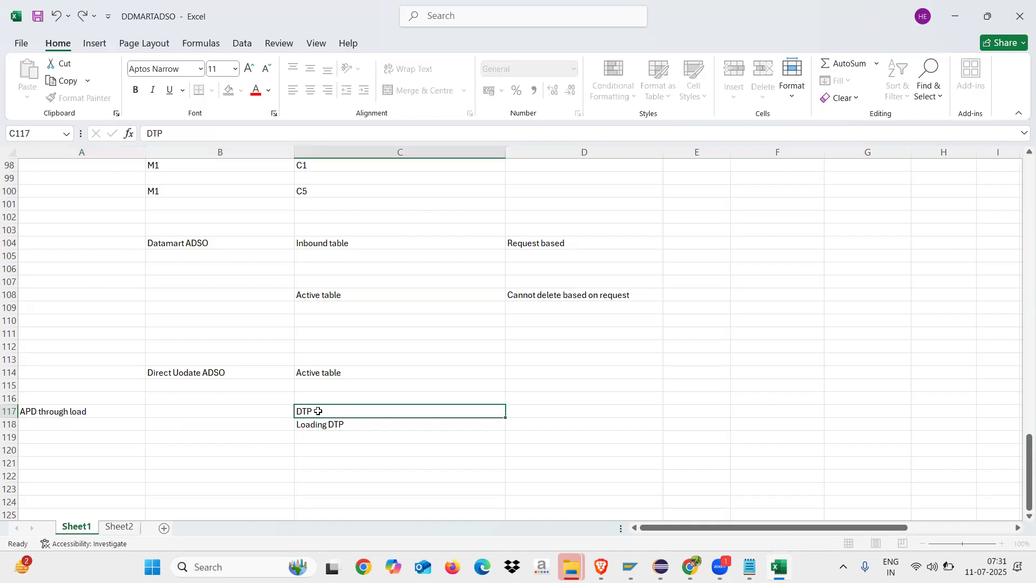
left_click(333, 426)
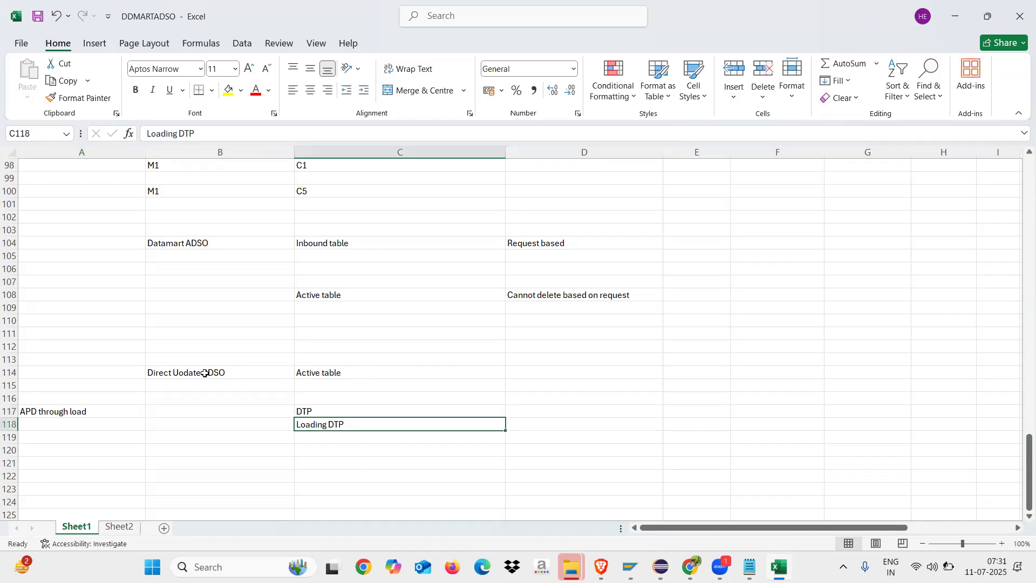
Enter Planning in D114 beside the direct update ADSO's active table and highlight the row's entries
left_click(314, 374)
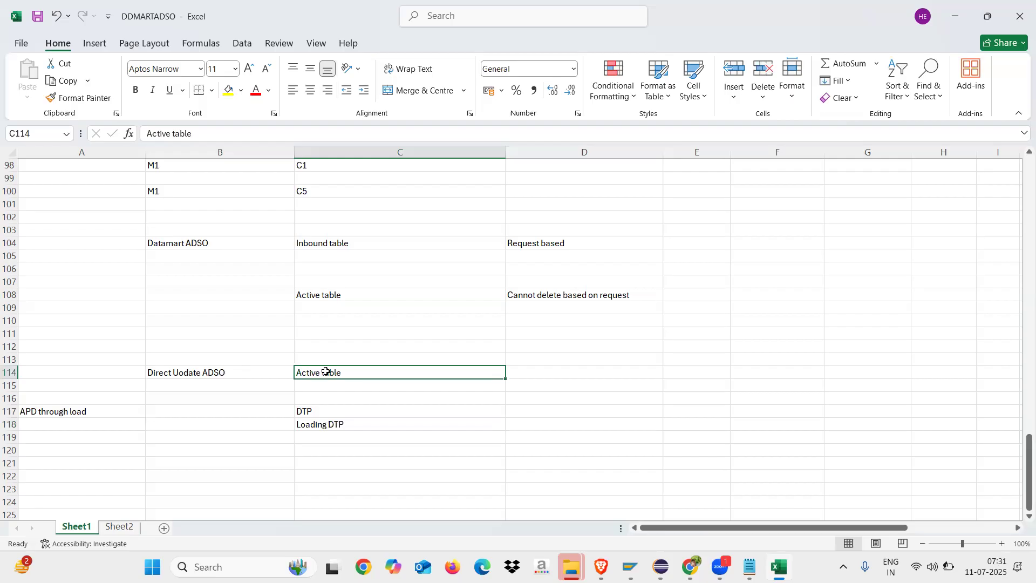
left_click(544, 371)
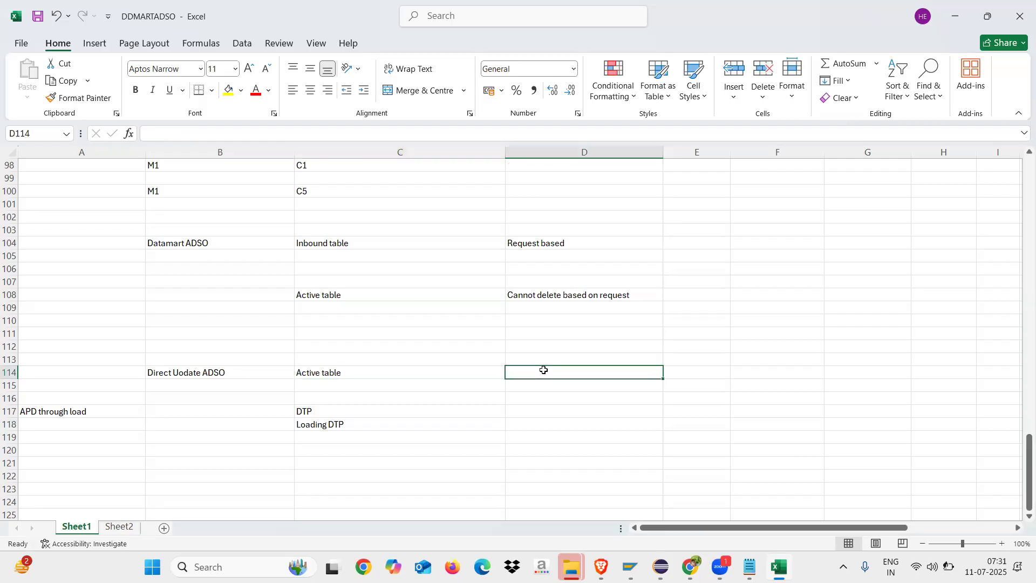
type("Planning")
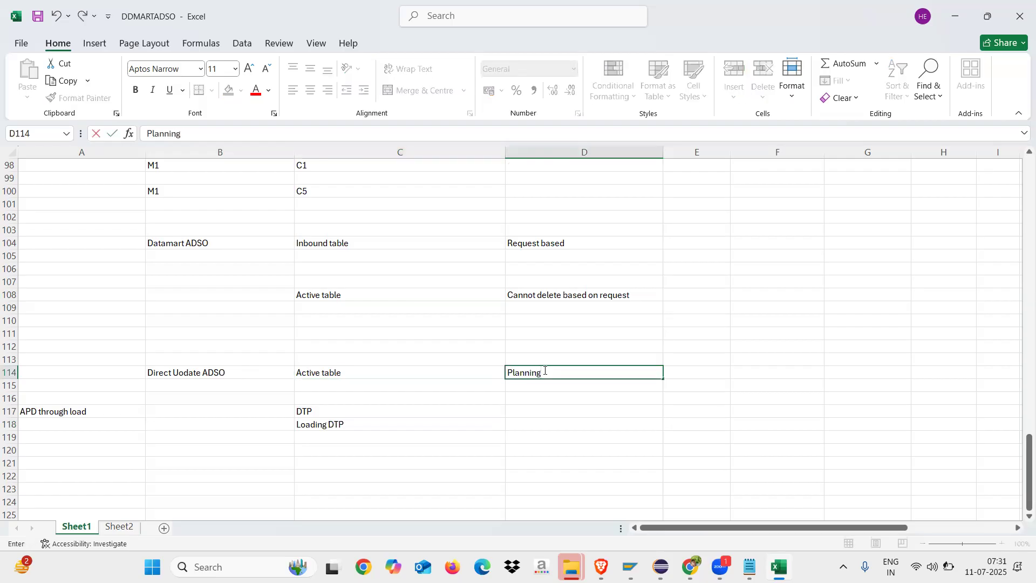
left_click(537, 417)
left_click(513, 375)
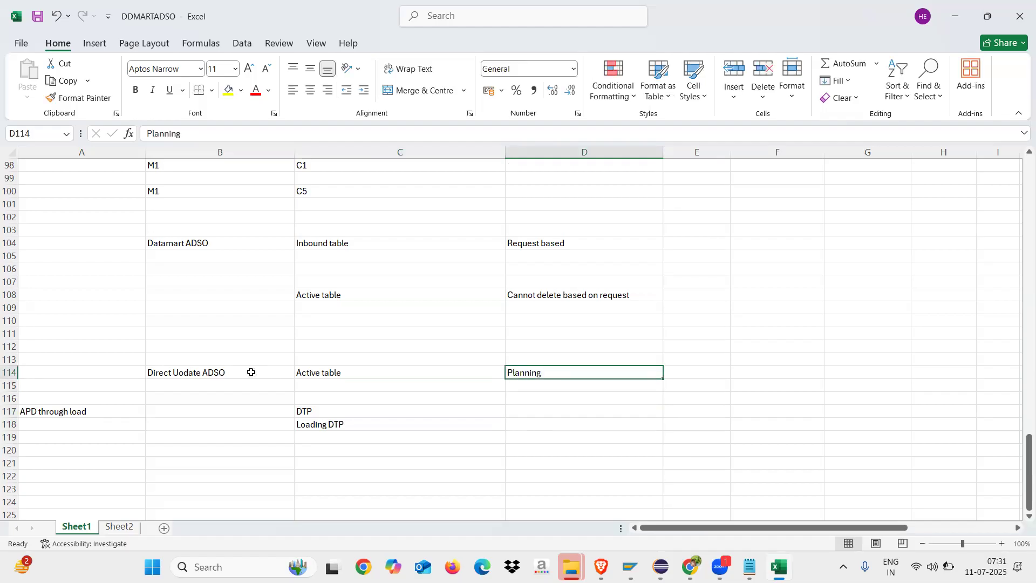
left_click_drag(250, 372, 553, 372)
left_click(551, 427)
left_click(533, 371)
Switch to Eclipse, return to the general properties of ZDM_DSO1, enable Planning-Enabled and enlarge the editor area to show all special properties
left_click(660, 566)
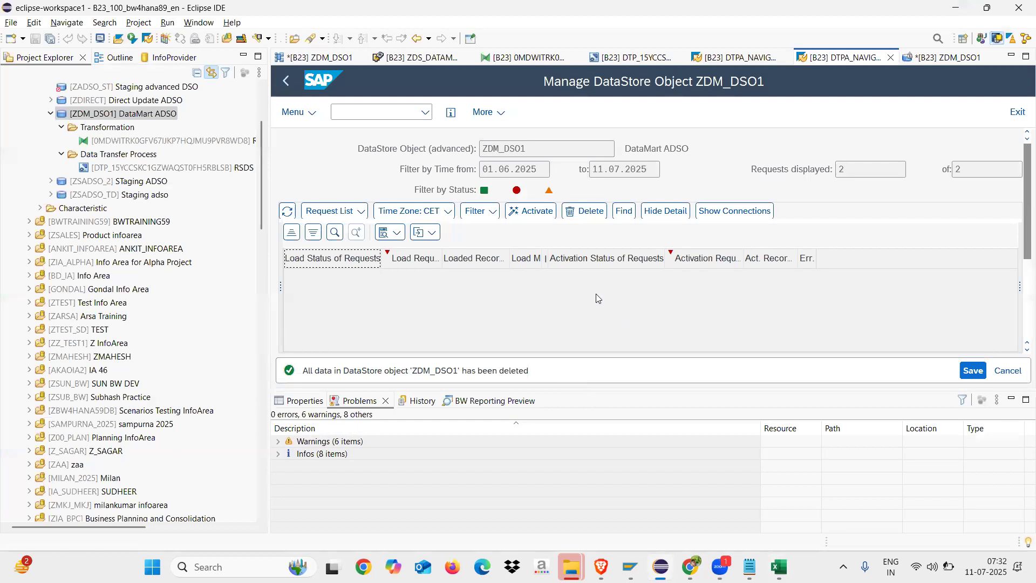
left_click(930, 63)
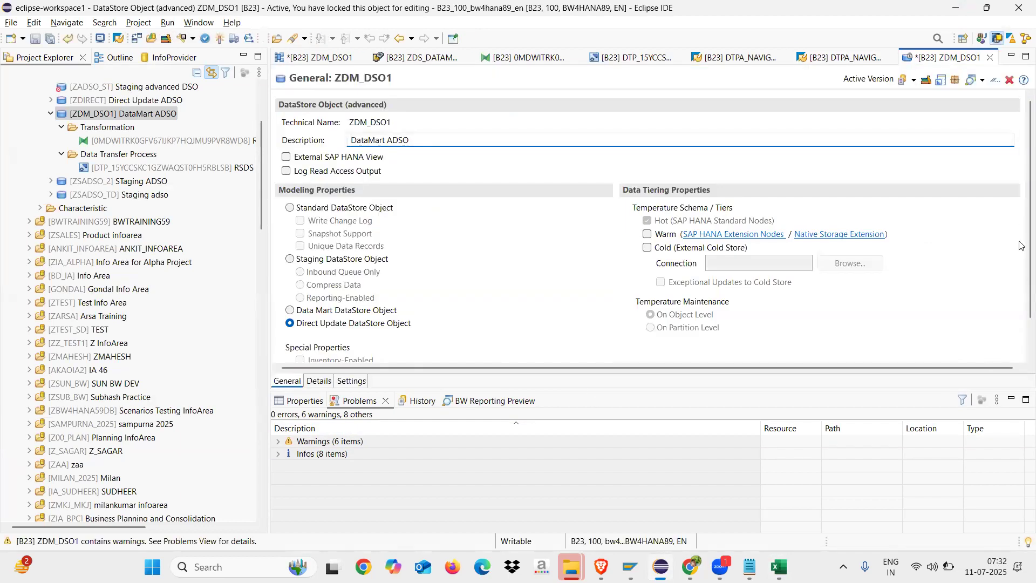
scroll(1022, 296, "down", 2)
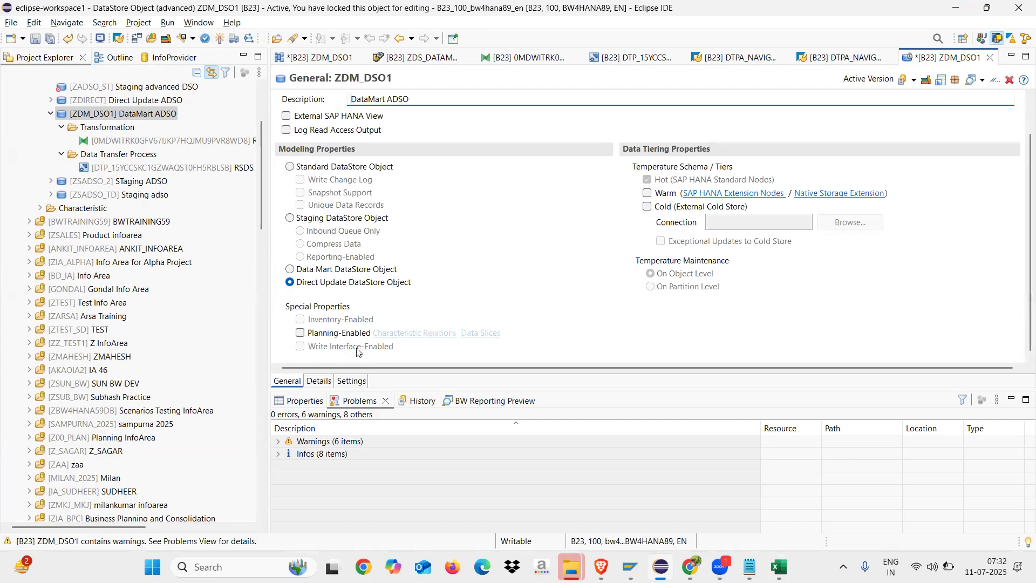
left_click(301, 333)
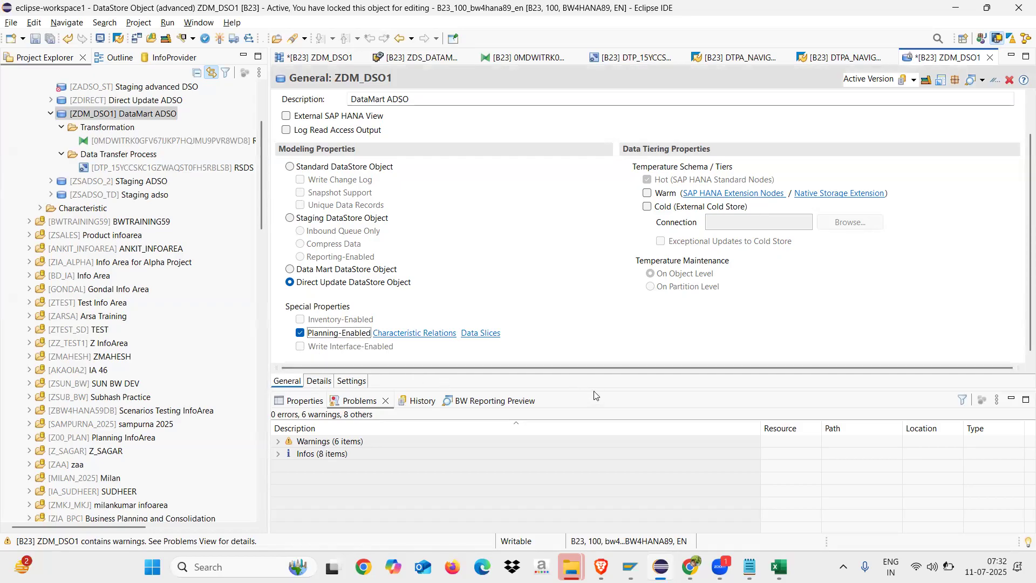
left_click_drag(594, 388, 588, 438)
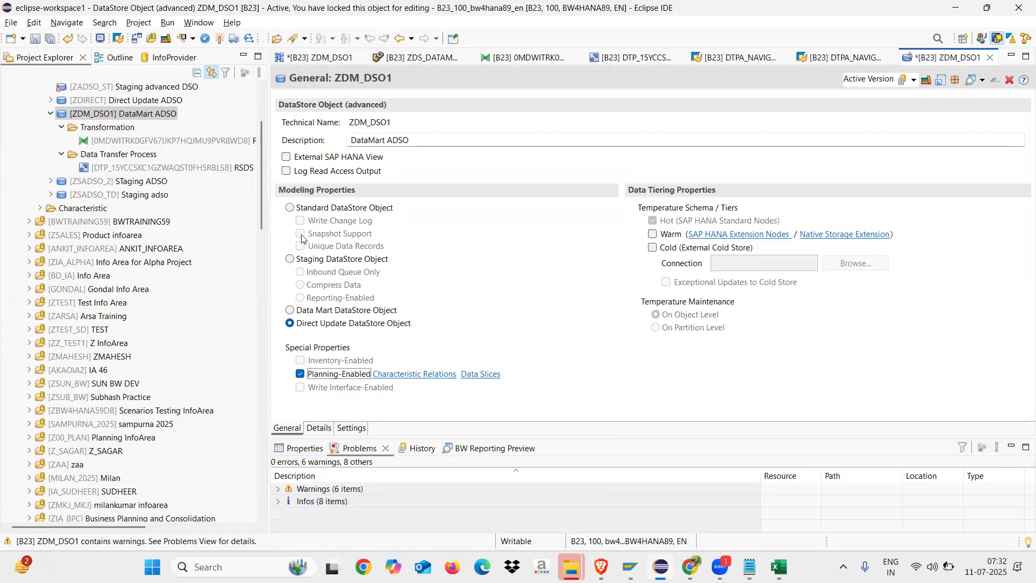
Try Staging DataStore Object with Write Interface-Enabled for ZDM_DSO1, and restore Direct Update DataStore Object with Planning-Enabled
left_click(290, 260)
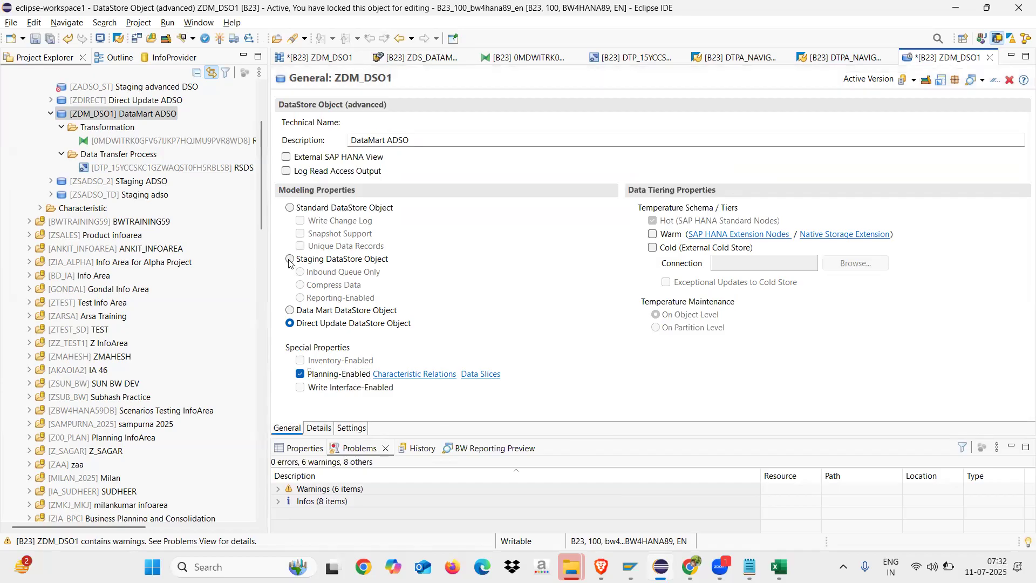
left_click(300, 388)
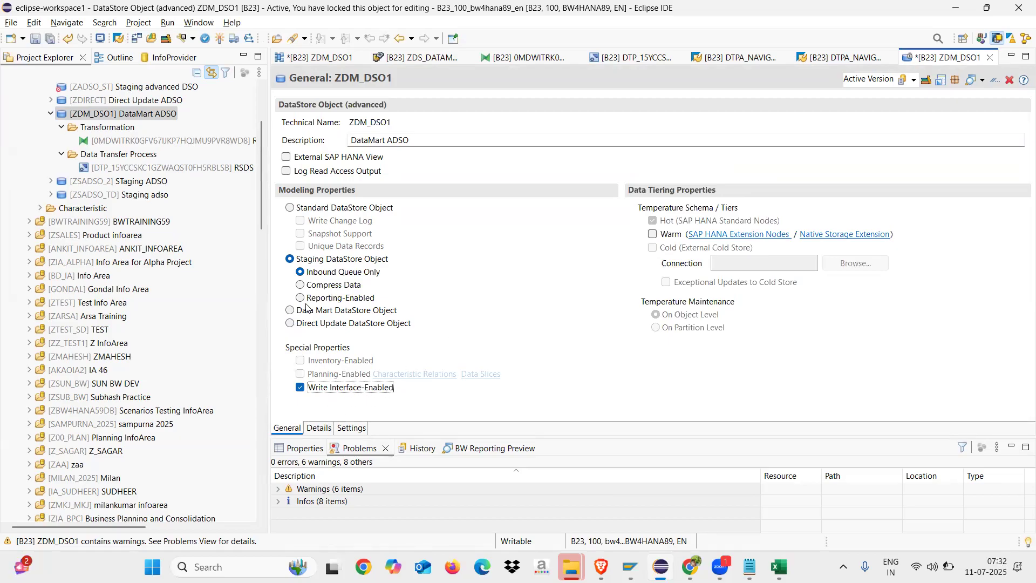
left_click(290, 323)
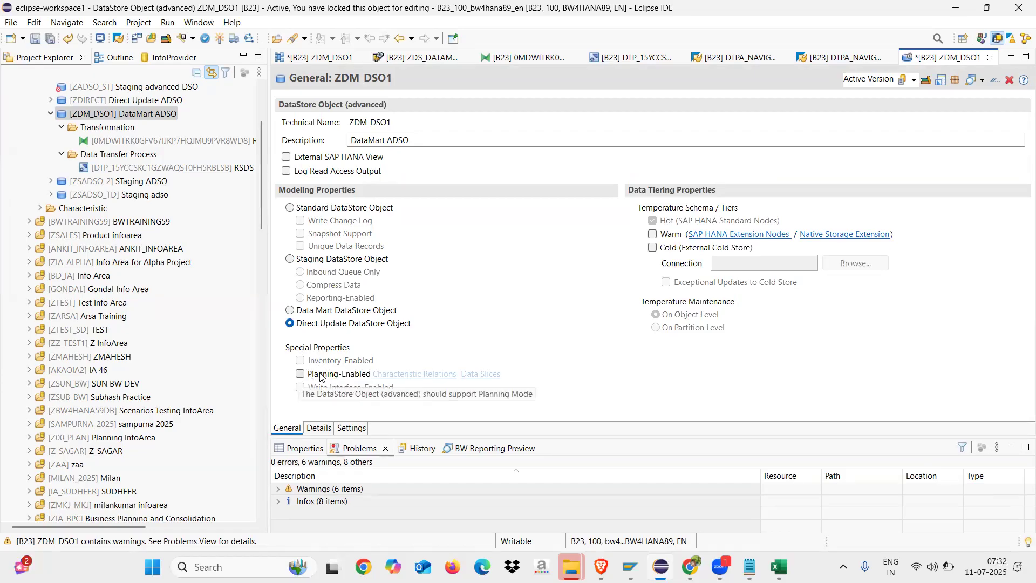
left_click(300, 373)
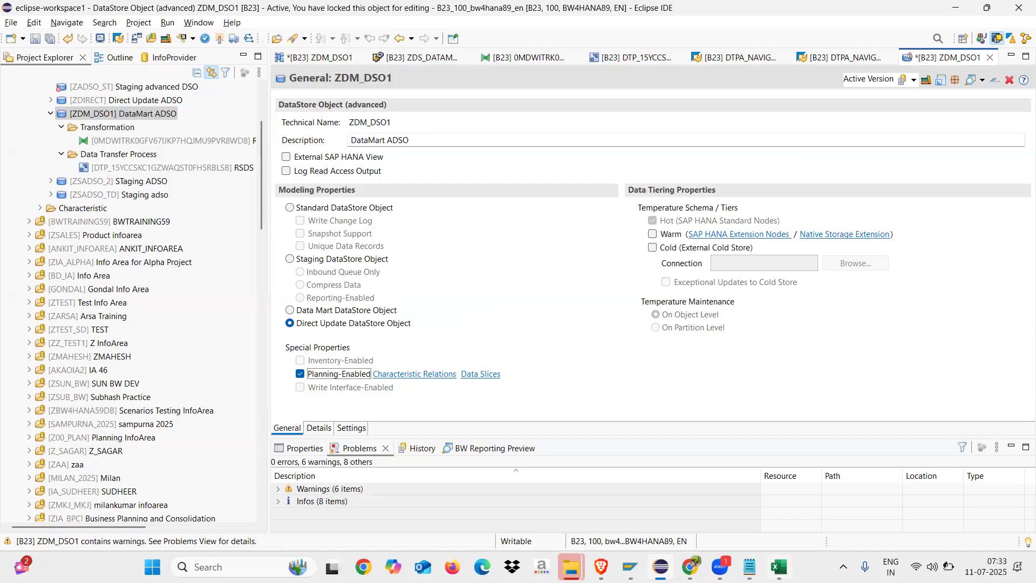
Switch to the Excel worksheet and enter Data in D119, with Master data in C120 and Transactional data in D120
left_click(778, 566)
left_click(468, 427)
left_click(554, 432)
type("Data")
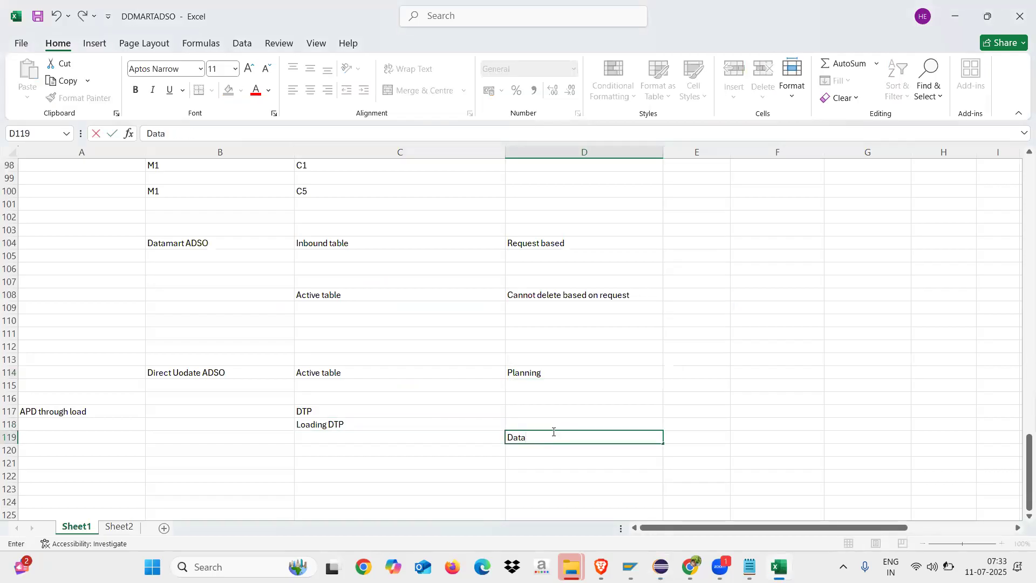
left_click(479, 447)
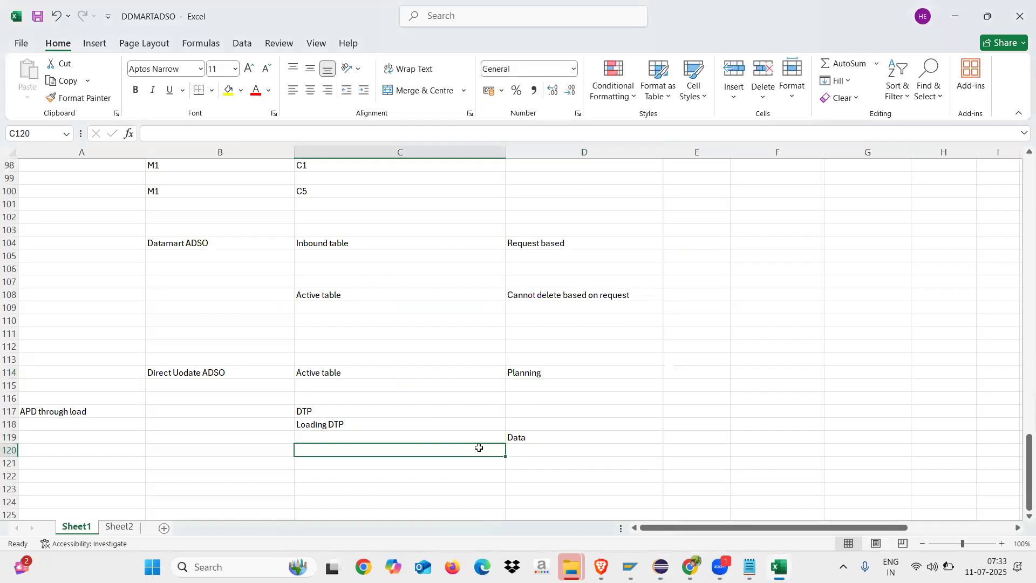
type("Master data")
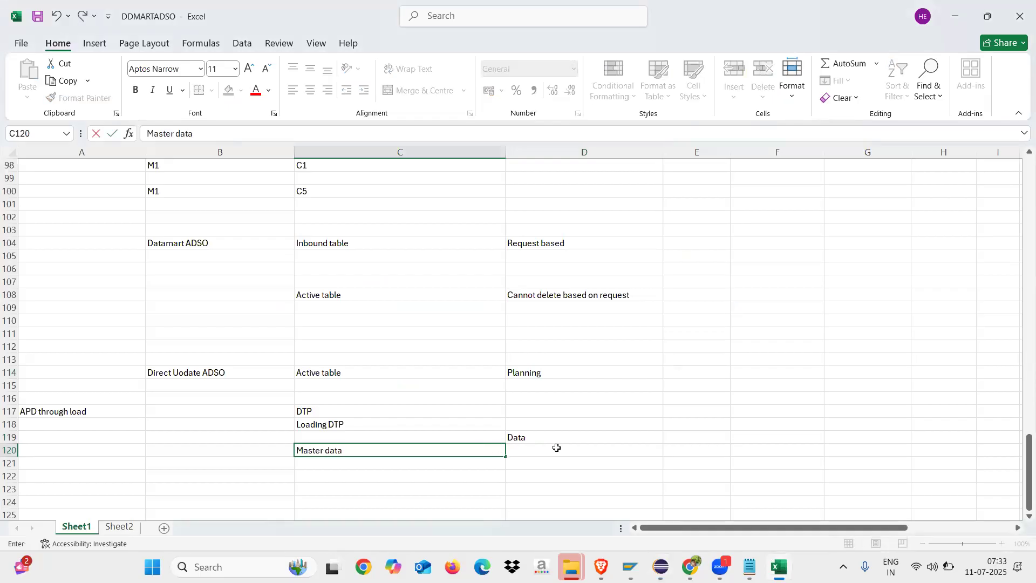
left_click(557, 447)
type("Transactional dat")
left_click(483, 481)
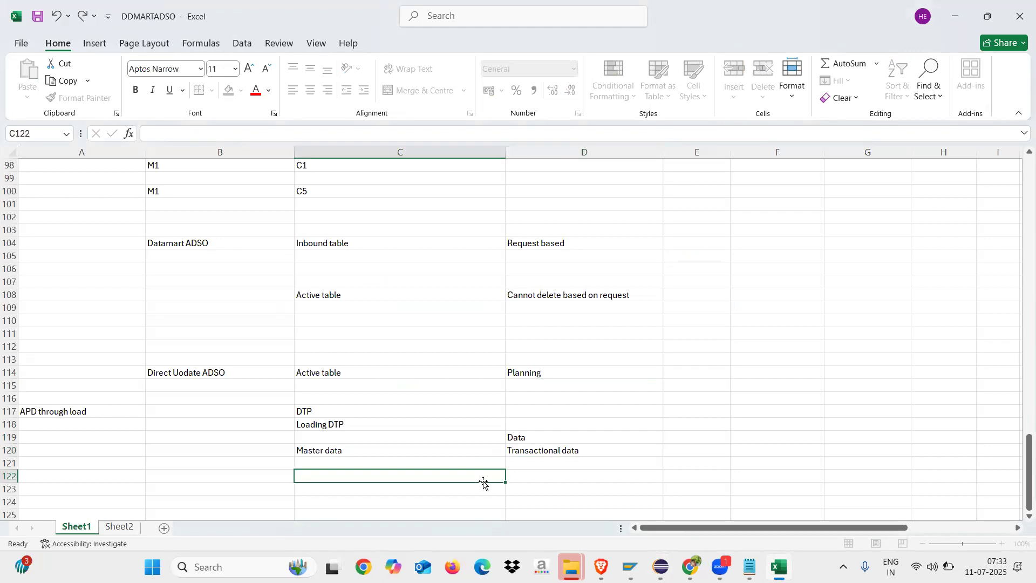
Enter Actual data in F119 and Planning in G119 beside the data classification
left_click(747, 439)
type("A")
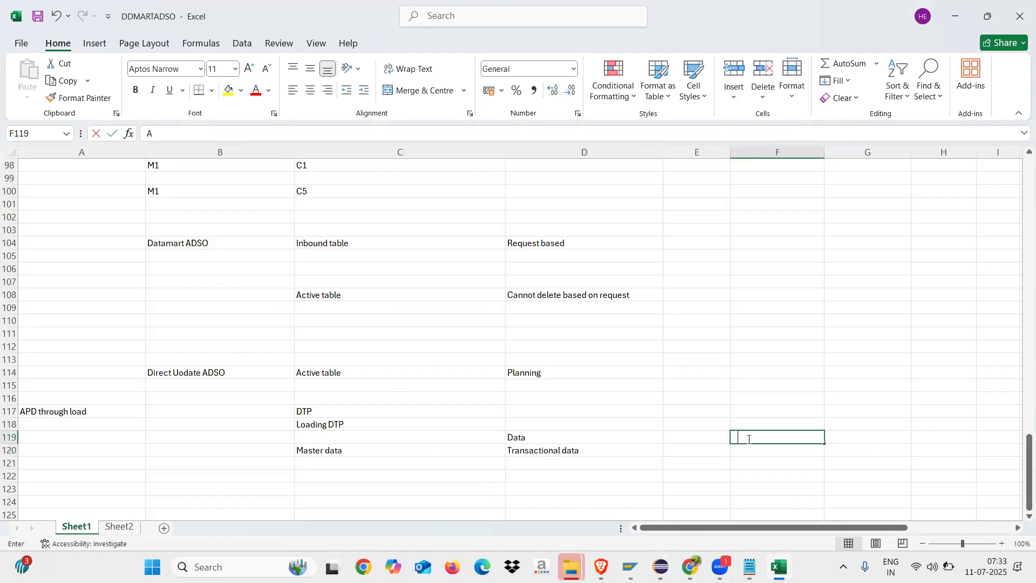
type("ctual data")
left_click(859, 435)
type("Planning")
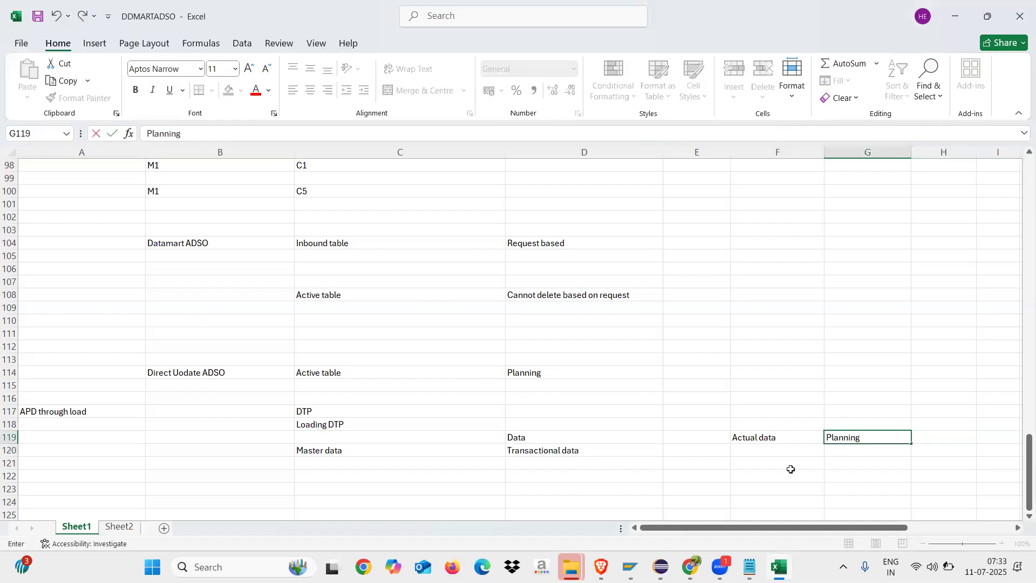
left_click(788, 472)
left_click(765, 438)
left_click(760, 403)
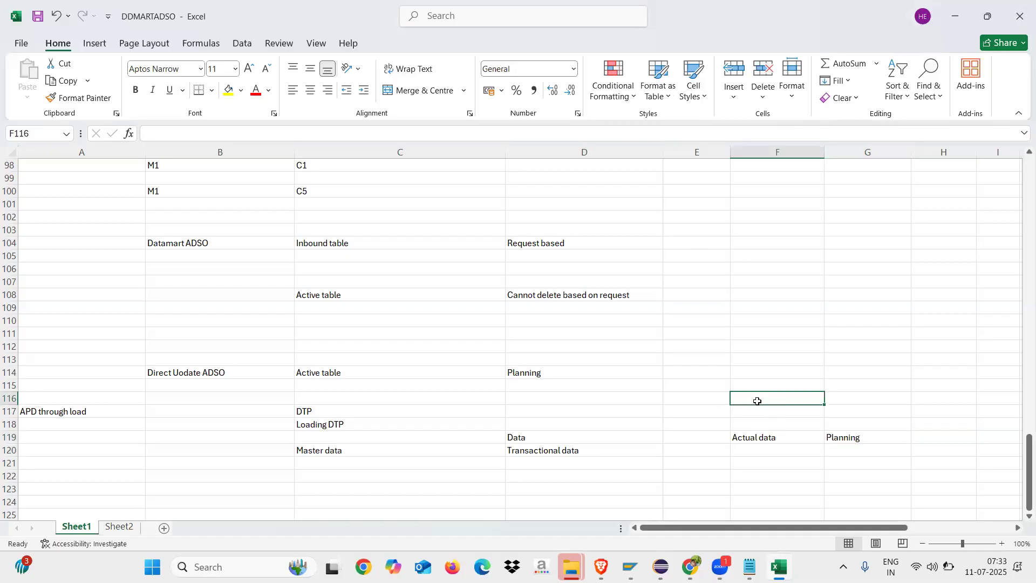
left_click(746, 427)
left_click(853, 425)
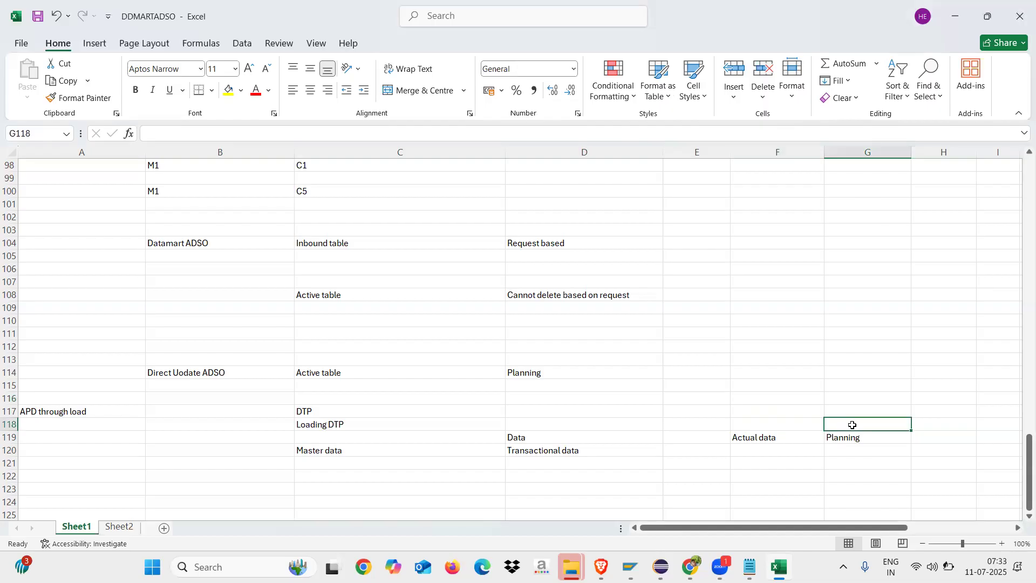
left_click(855, 436)
left_click(851, 426)
type("Bu")
key("BackSpace")
key("BackSpace")
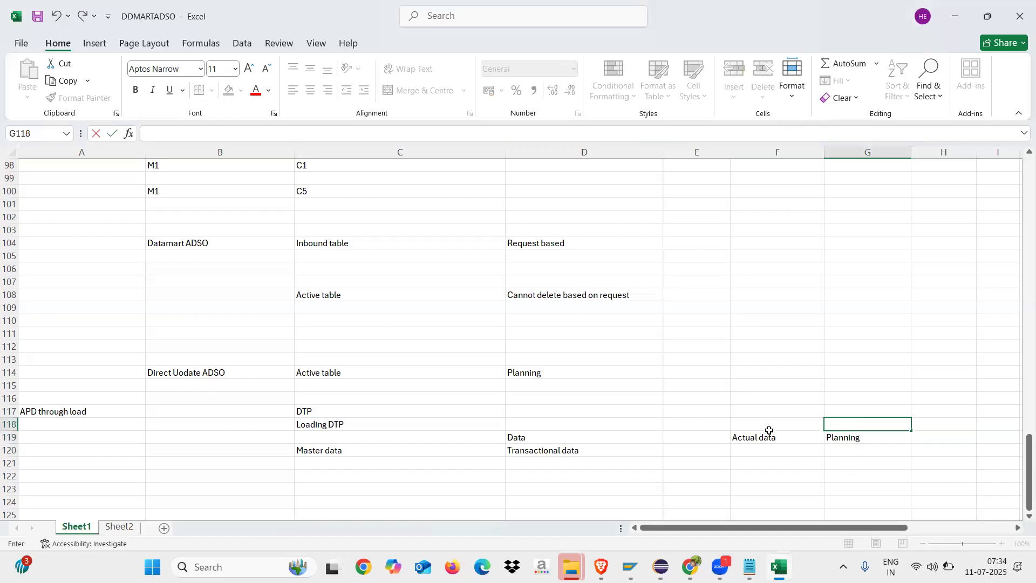
Review the Actual data and Planning entries in row 119 and the direct update ADSO notes in B114:D120
left_click_drag(767, 436, 861, 439)
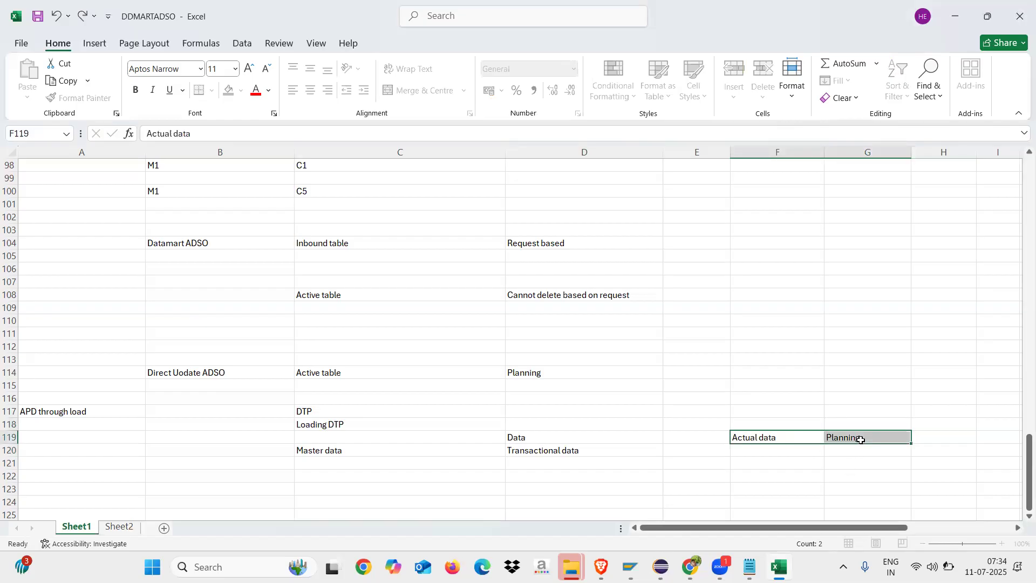
left_click(782, 412)
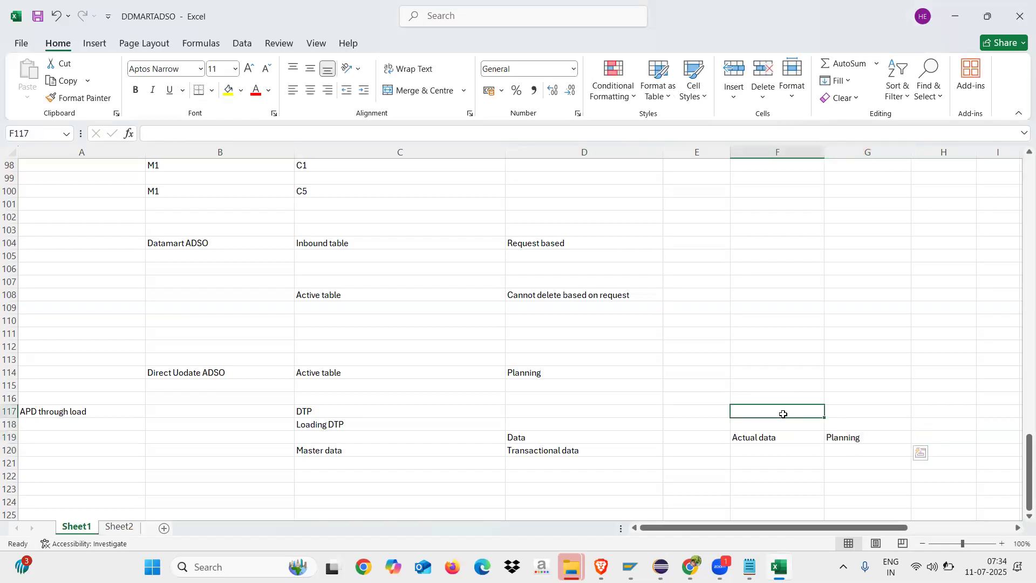
left_click(183, 373)
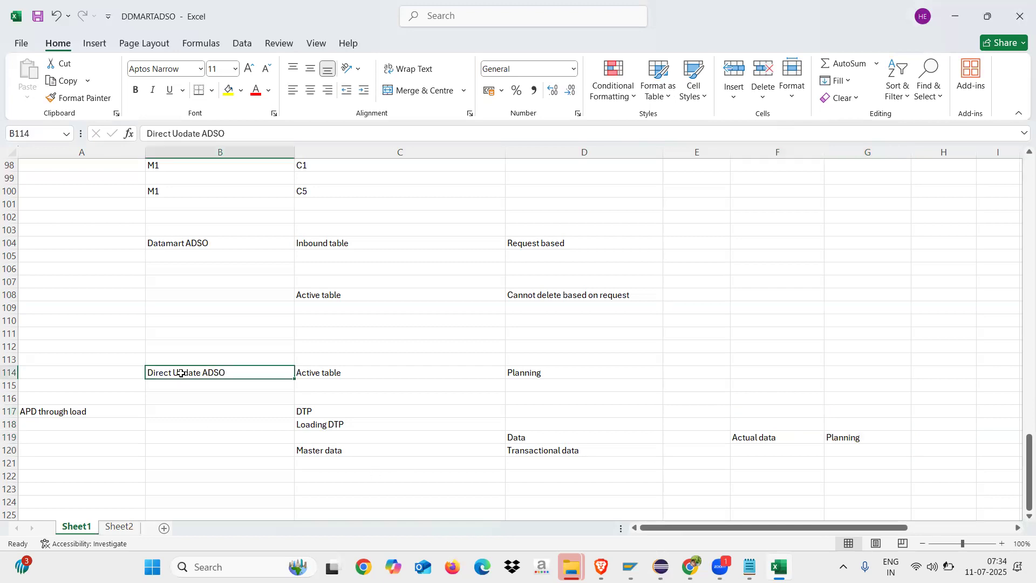
left_click(346, 373)
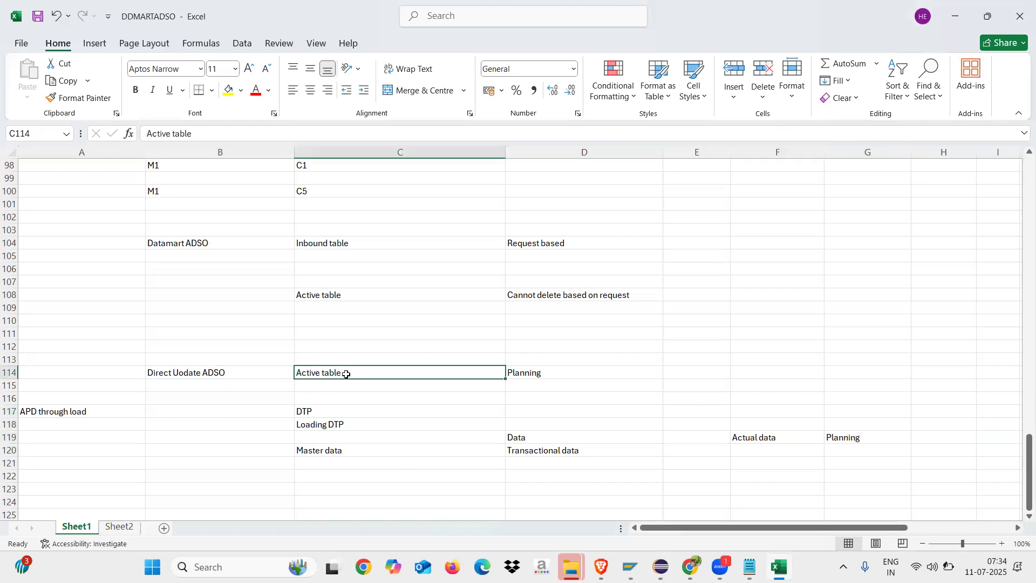
left_click(240, 375)
left_click_drag(240, 375, 571, 452)
left_click(403, 501)
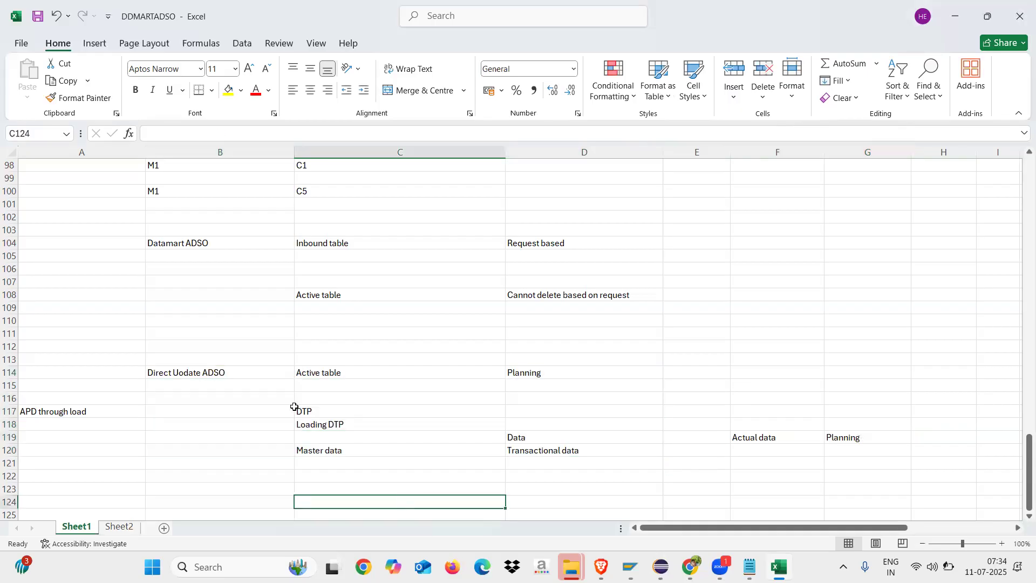
left_click_drag(233, 374, 560, 460)
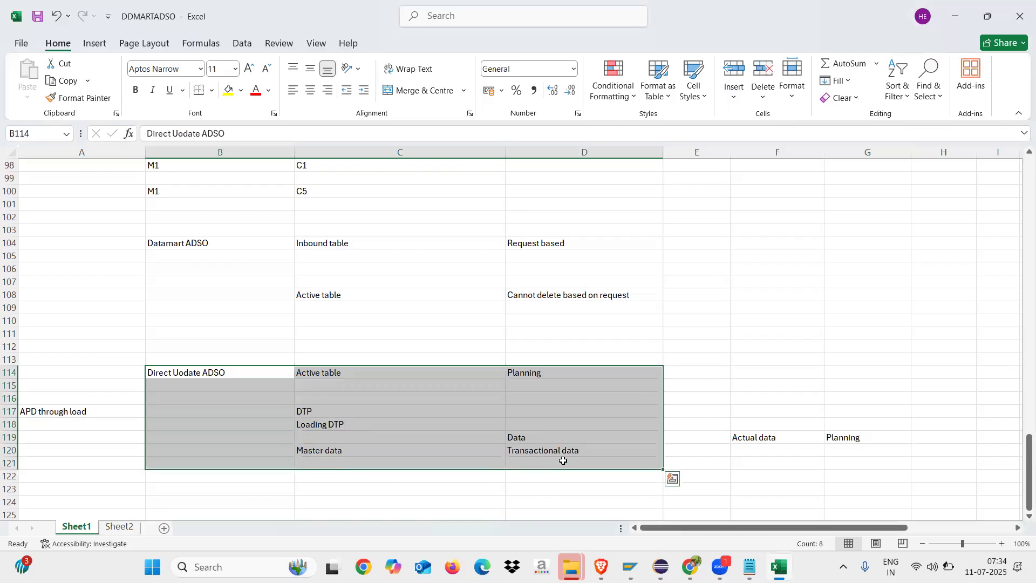
left_click(430, 489)
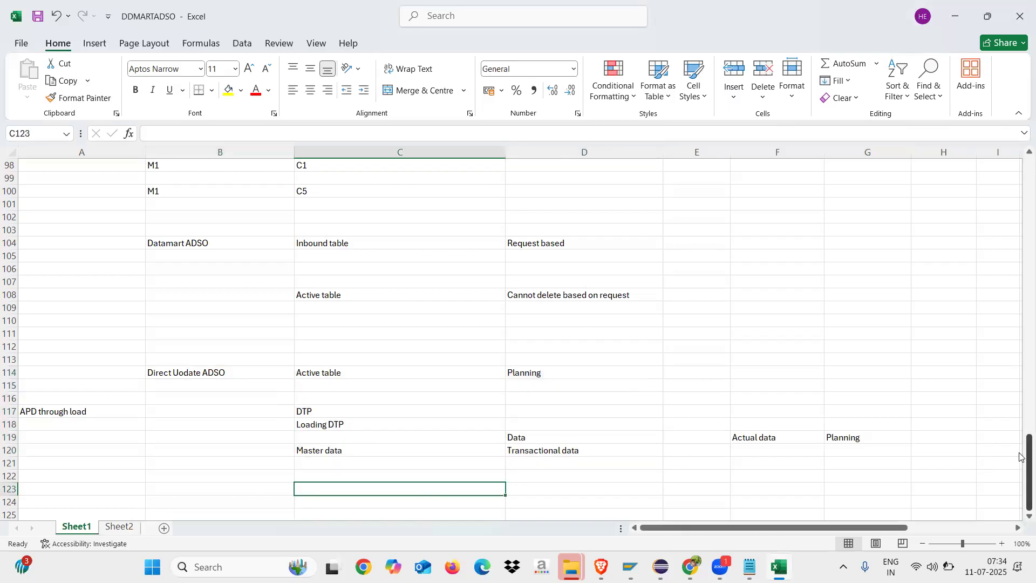
left_click_drag(1019, 460, 1020, 511)
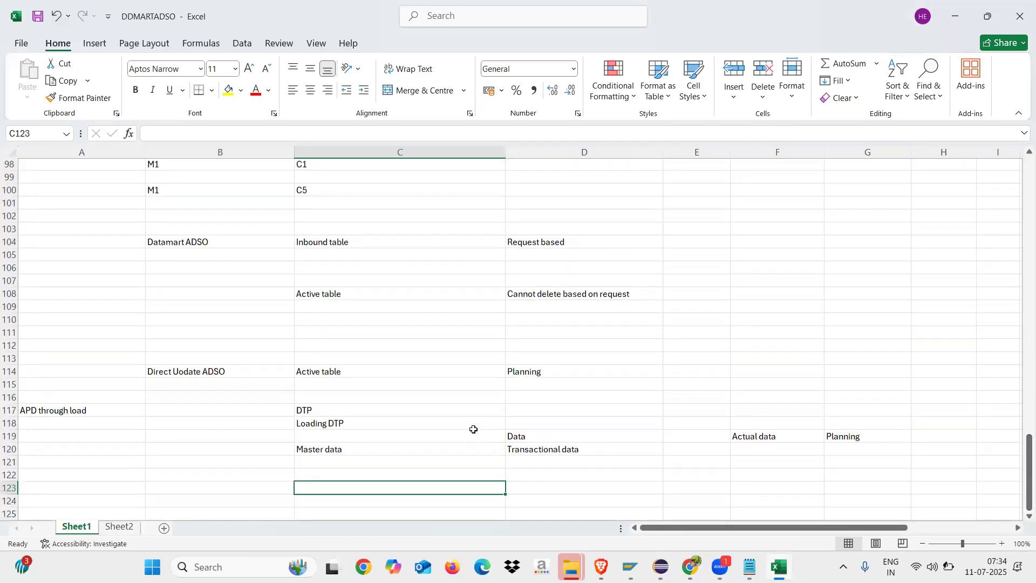
left_click_drag(240, 370, 568, 451)
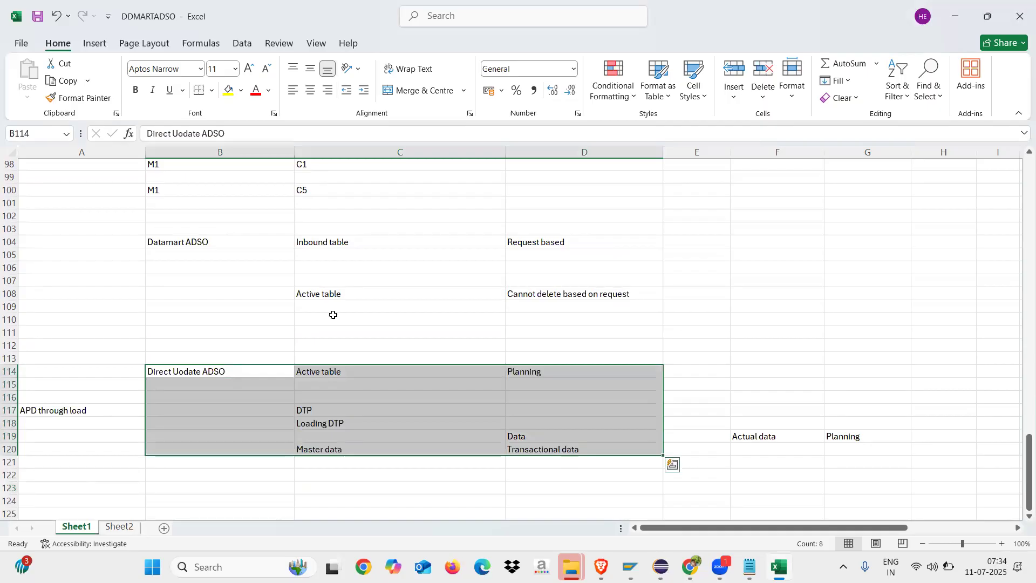
left_click(333, 316)
left_click_drag(215, 372, 567, 449)
left_click(208, 347)
left_click_drag(205, 371, 578, 451)
Enter BW4HANA in E108, SAP HANA in G108 and SAP S/4HANA in G110
left_click(729, 297)
type("BW4HANA")
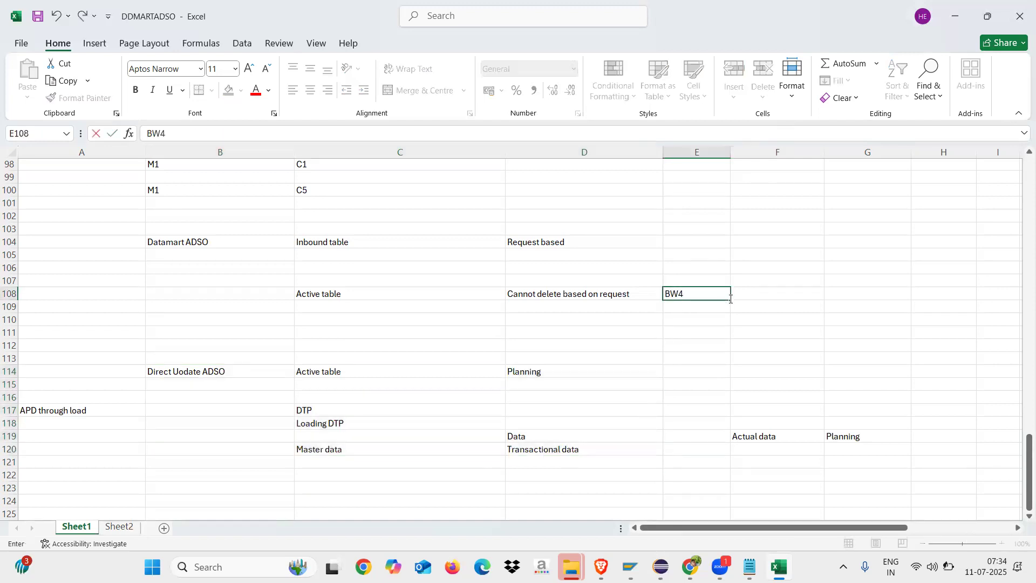
left_click(862, 290)
type("SAP")
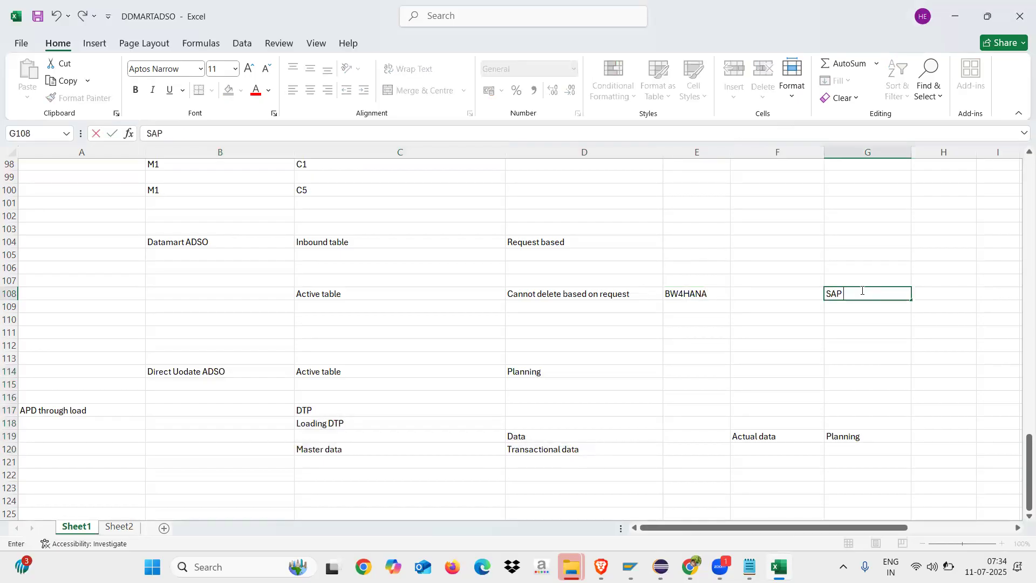
type(" AHNA")
left_click(858, 323)
type("SAP S/4HANA")
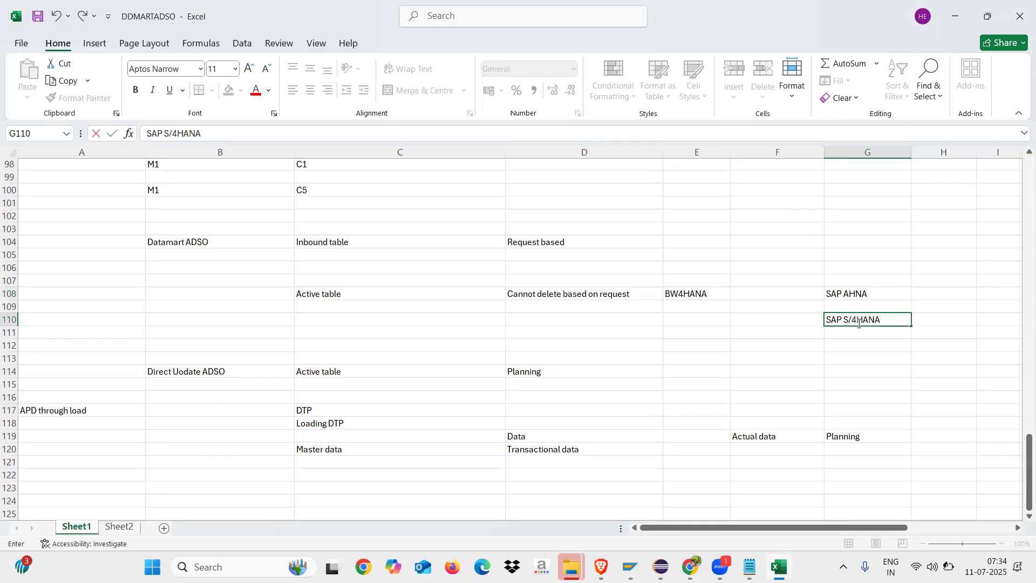
left_click(845, 297)
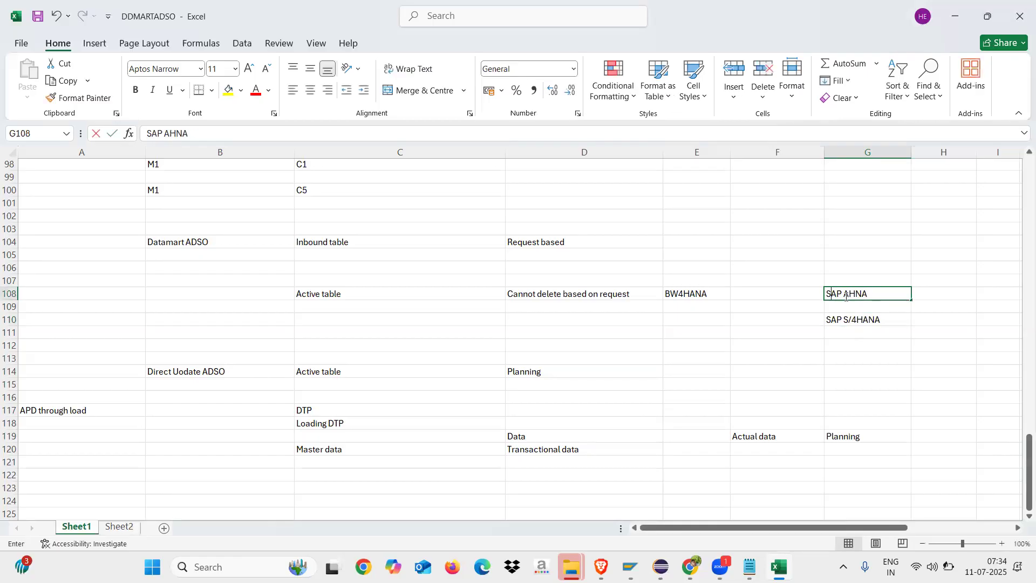
type("SAP HANA")
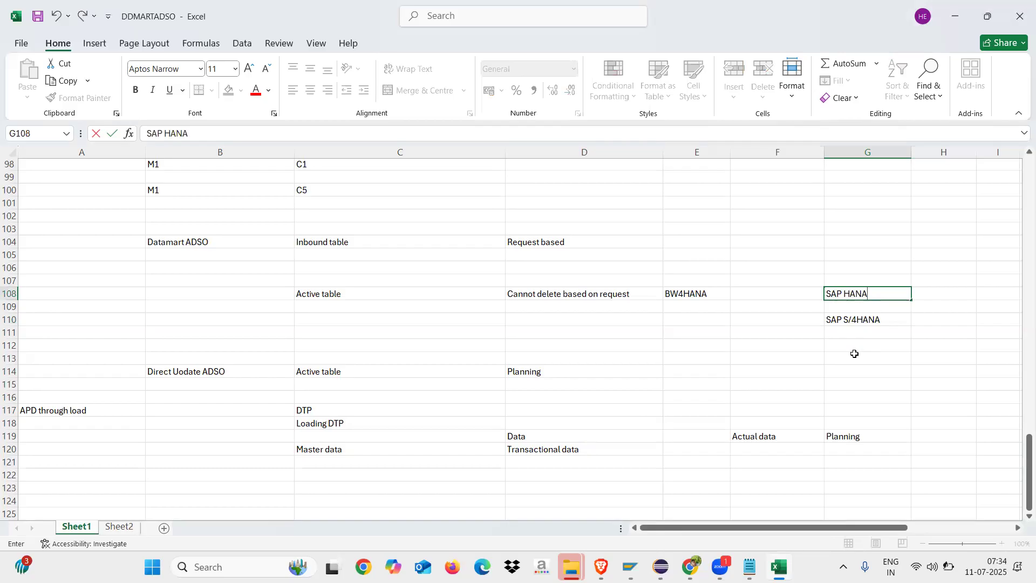
left_click(854, 354)
Enter module in E107 above BW4HANA, in G107 above SAP HANA and in H110 beside SAP S/4HANA
left_click(700, 293)
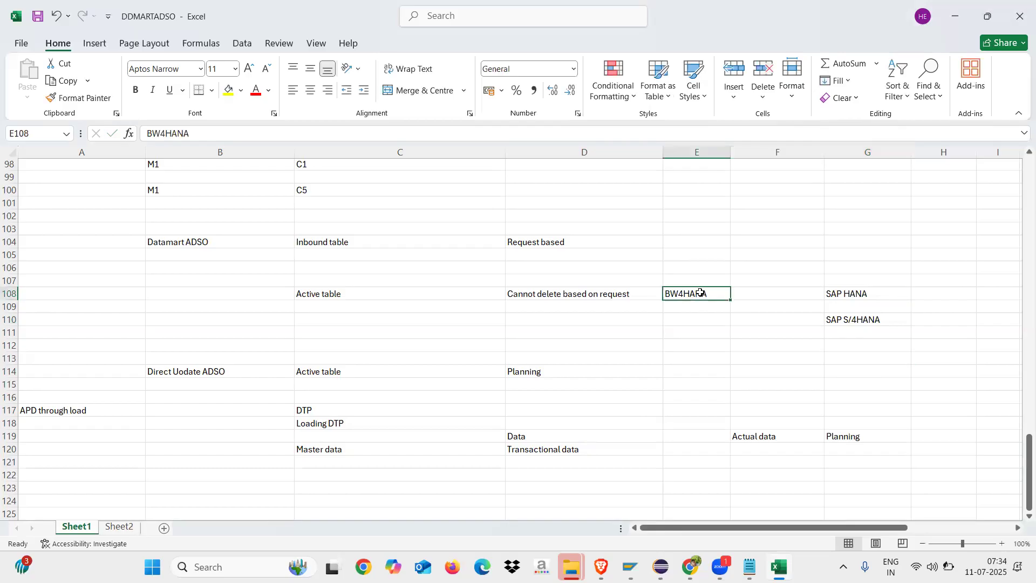
left_click(686, 279)
type("mo")
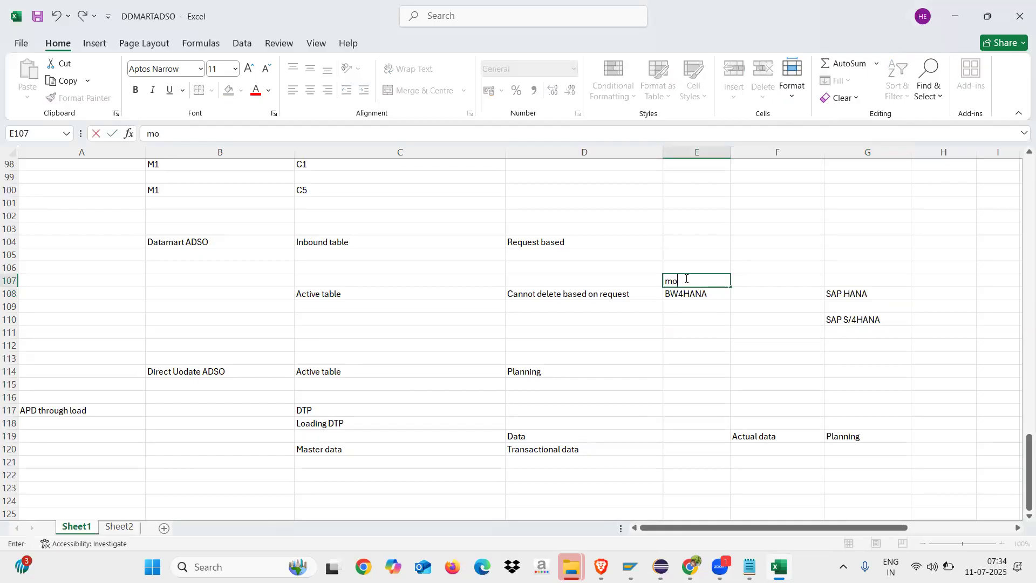
type("dule")
left_click(842, 279)
type("module")
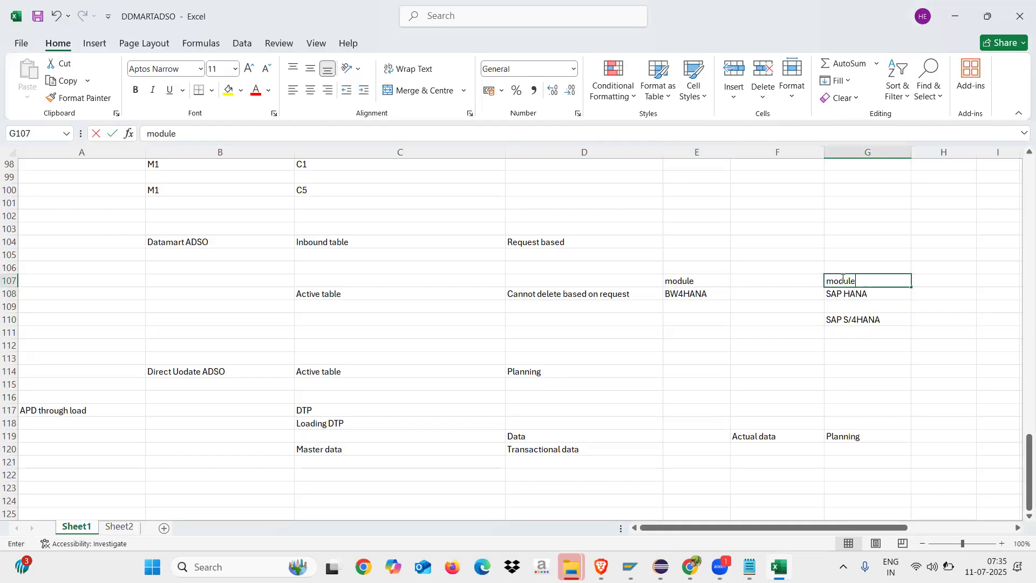
left_click(940, 319)
type("module")
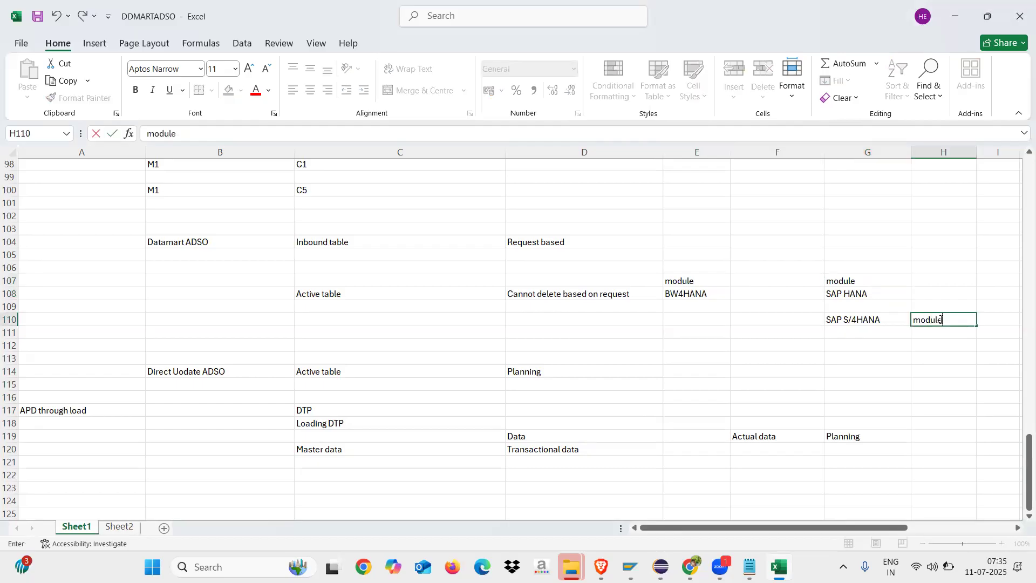
left_click(876, 372)
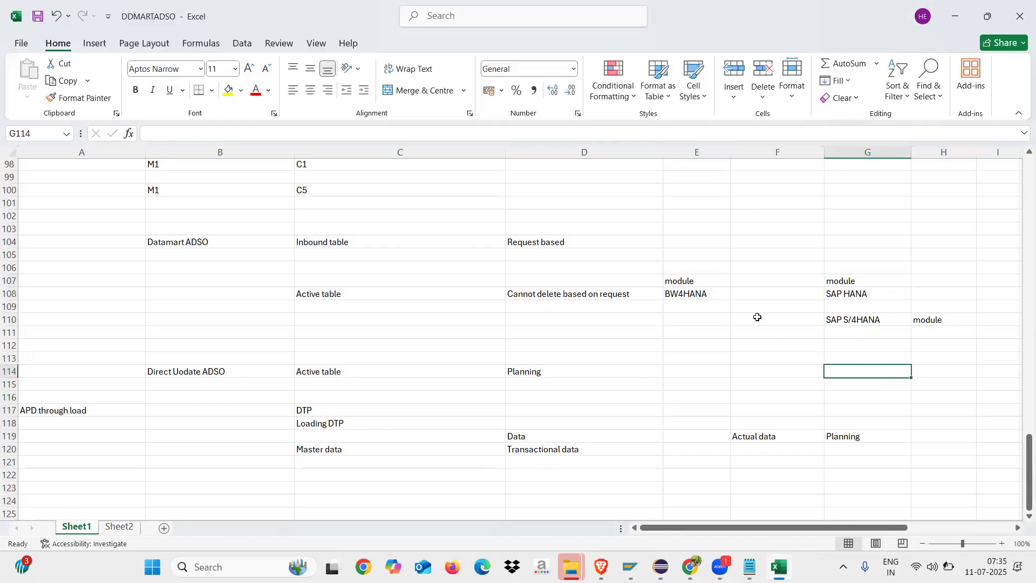
Review the BW4HANA, SAP HANA and SAP S/4HANA module entries in E107:H110
left_click_drag(703, 282, 950, 325)
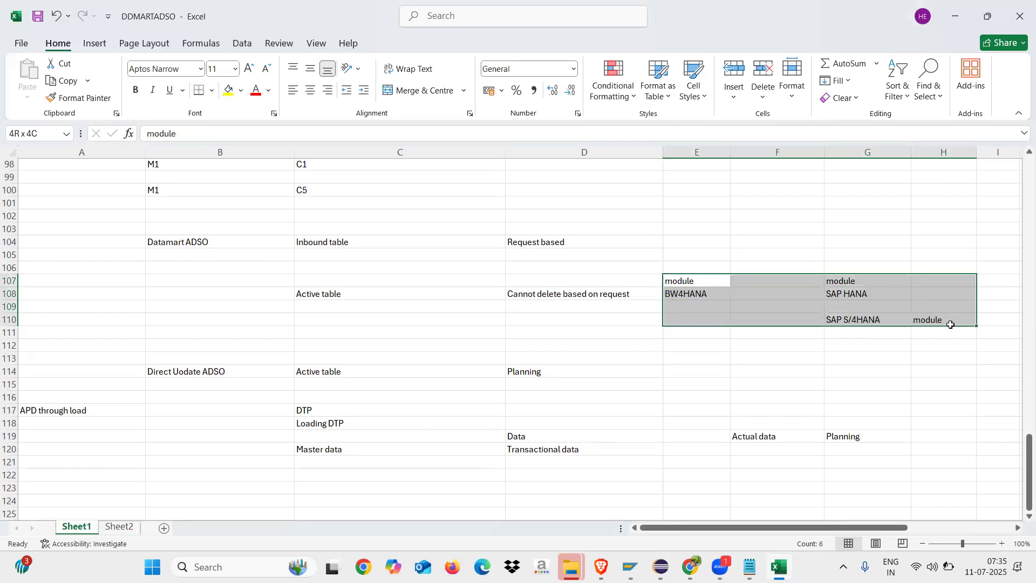
left_click(866, 363)
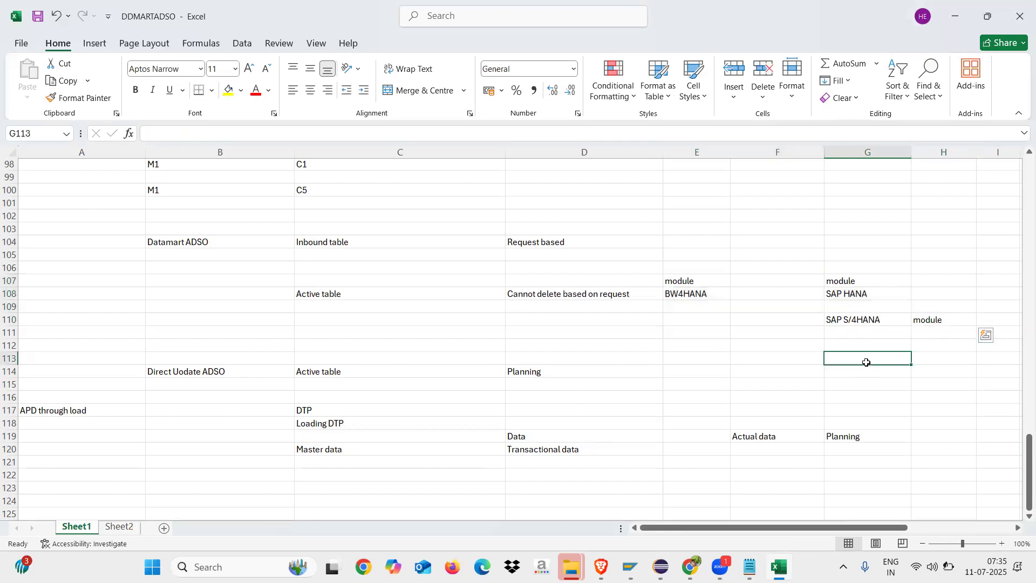
left_click_drag(700, 280, 939, 319)
left_click(927, 355)
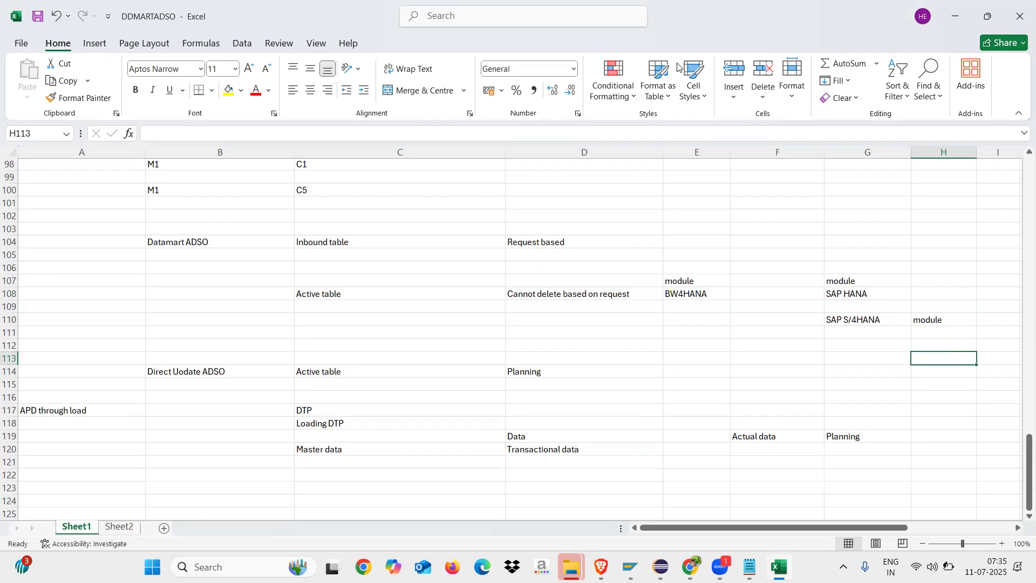
left_click(694, 174)
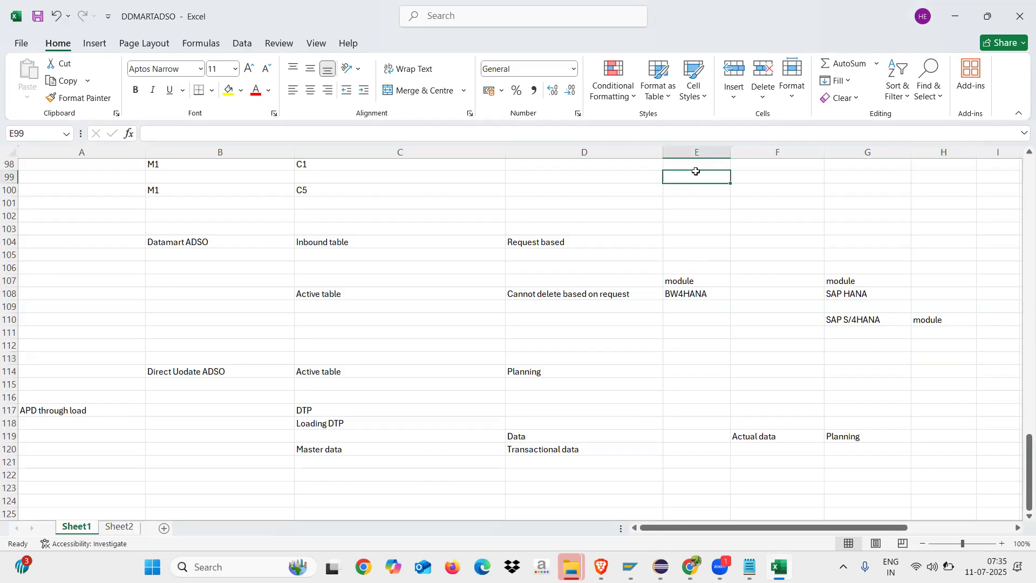
left_click(680, 68)
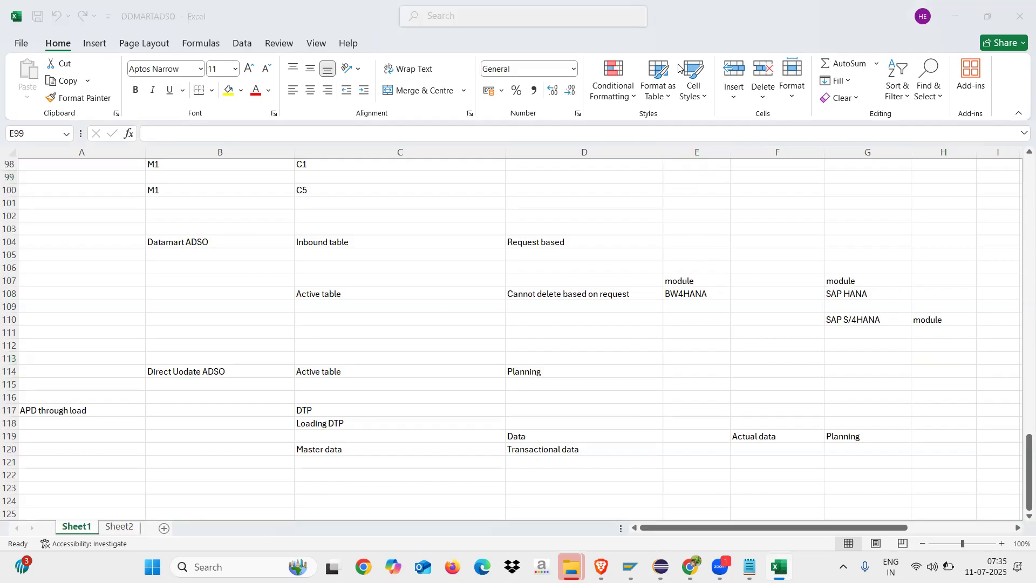